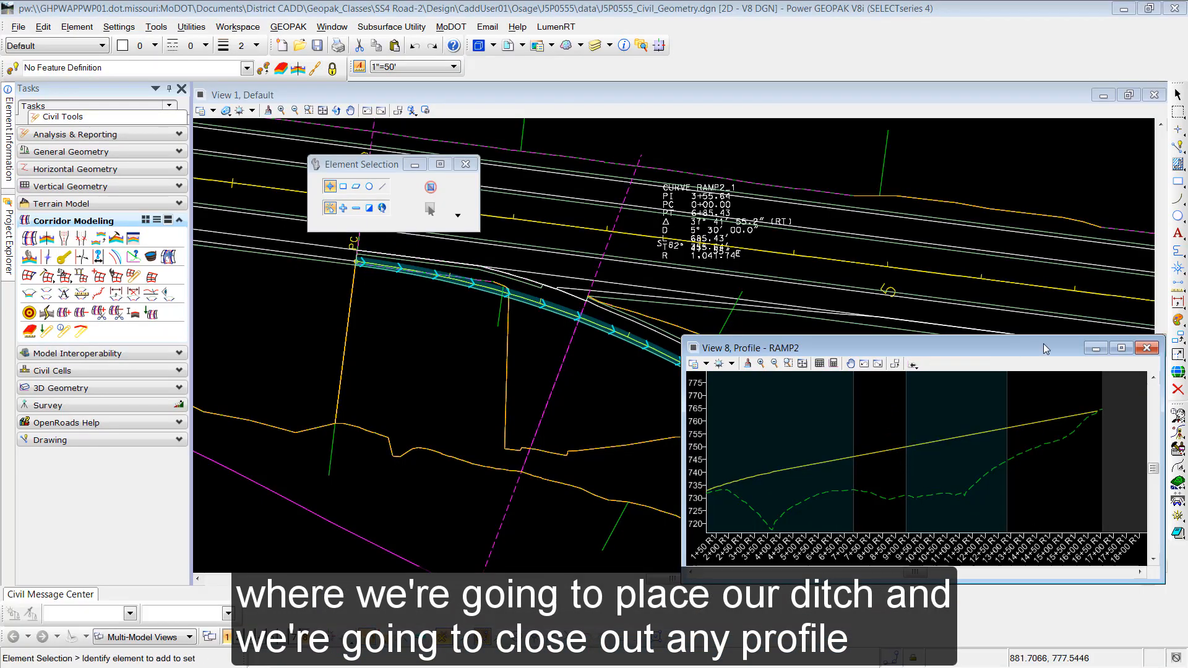
Step: Close the RAMP2 profile view and clear the ramp selection in the plan view
{"action": "left_click", "coordinate": [1147, 349]}
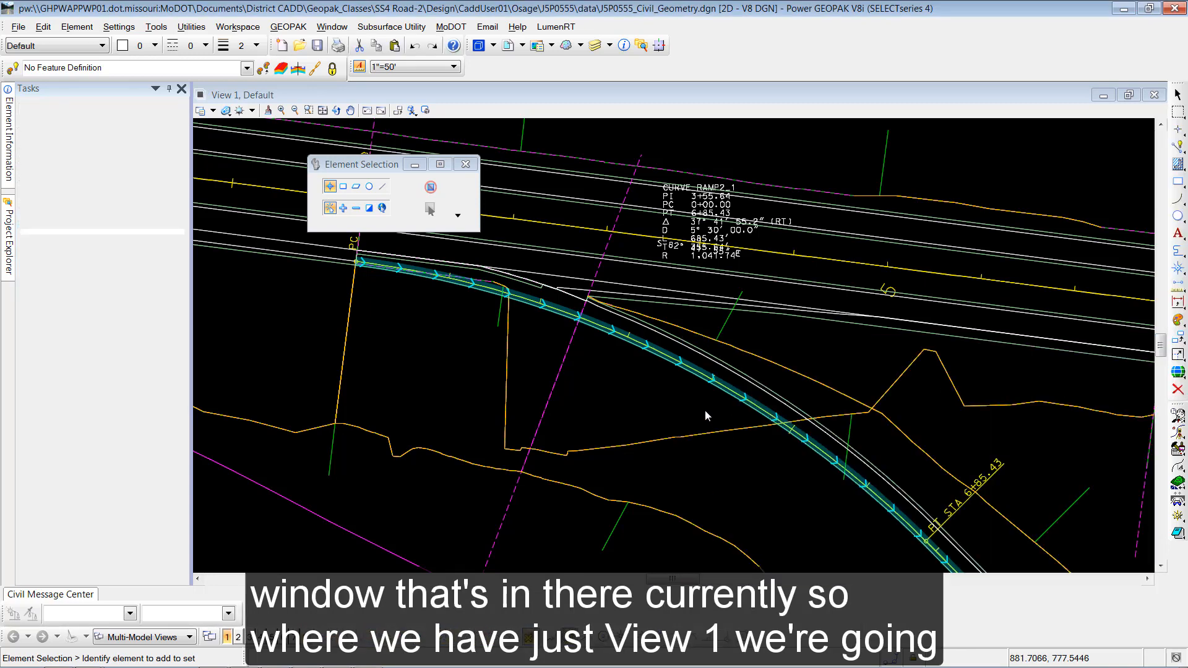
{"action": "left_click", "coordinate": [702, 409]}
{"action": "scroll", "coordinate": [702, 410], "scroll_direction": "down", "scroll_amount": 6}
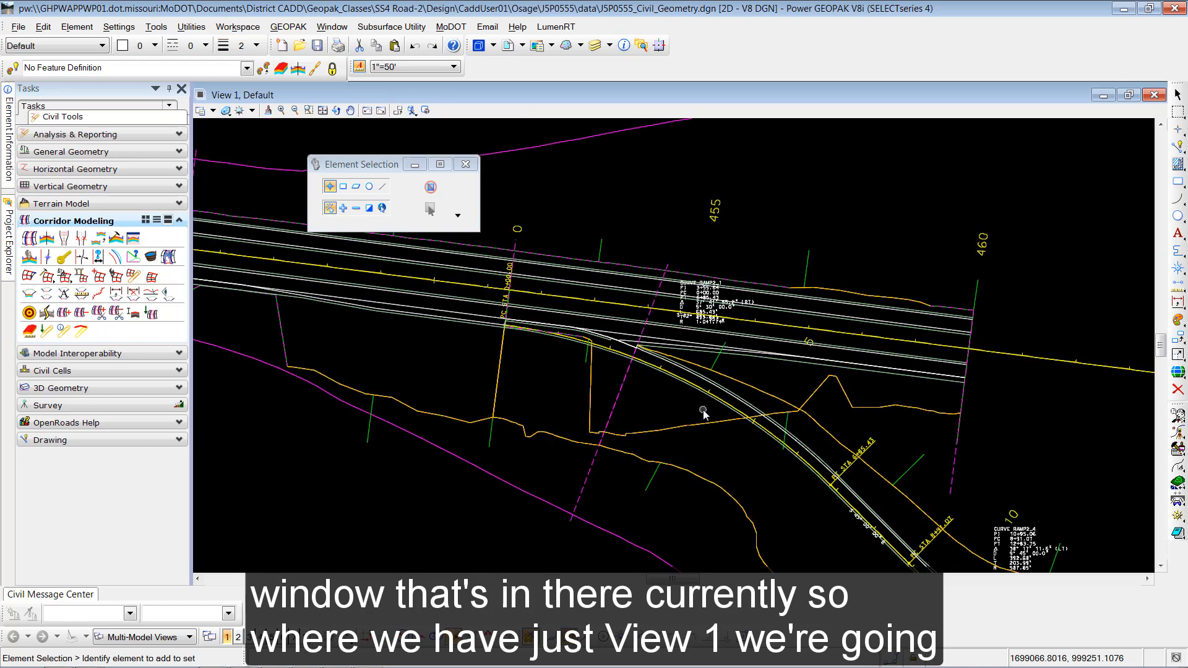
{"action": "middle_click_drag", "start_coordinate": [738, 462], "coordinate": [648, 399]}
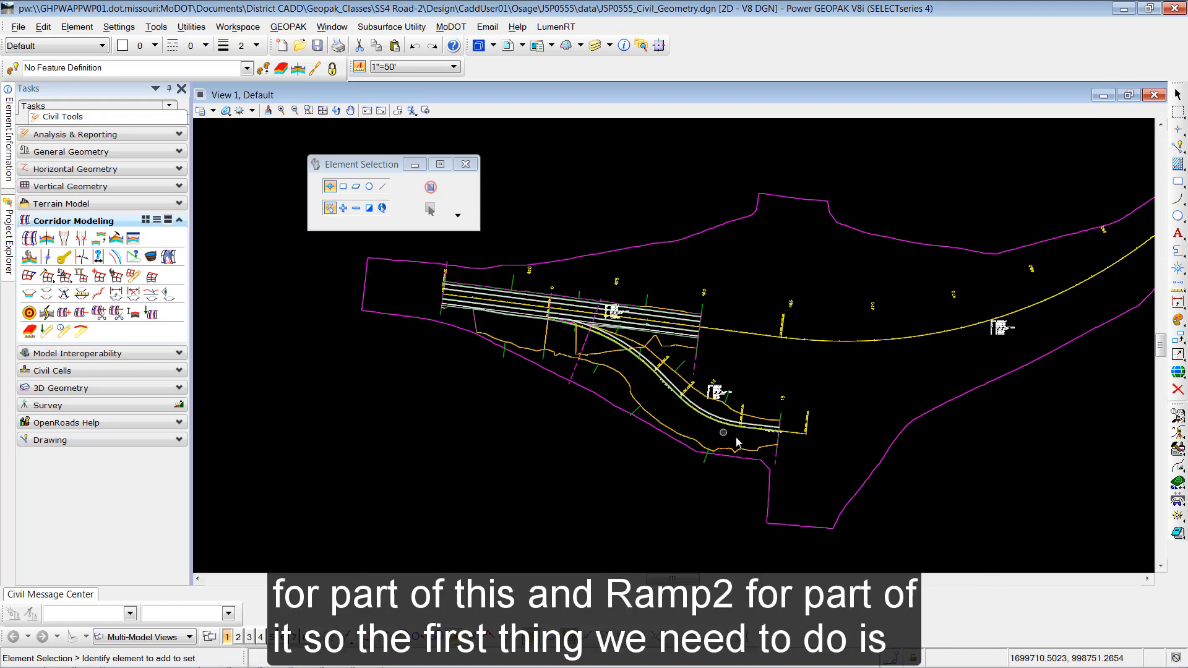
{"action": "scroll", "coordinate": [635, 383], "scroll_direction": "up", "scroll_amount": 2}
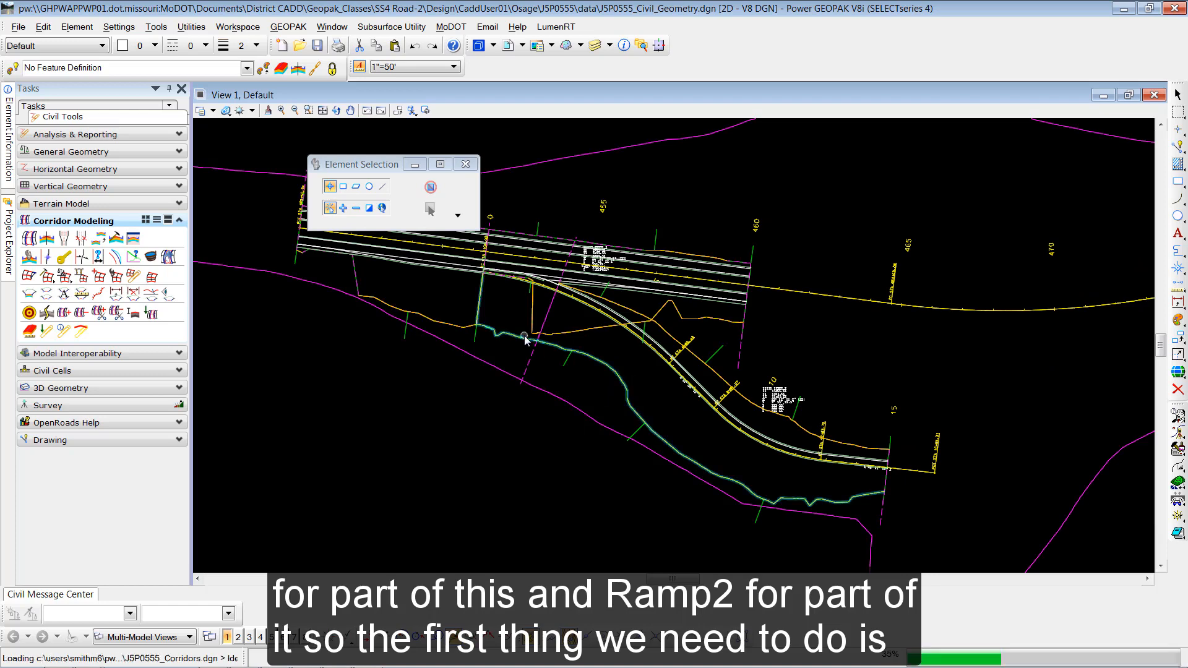
Step: Make Special_Ditch_Right from the Design Standards Drainage feature definitions the active feature definition and turn on its use for new elements
{"action": "left_click", "coordinate": [246, 69]}
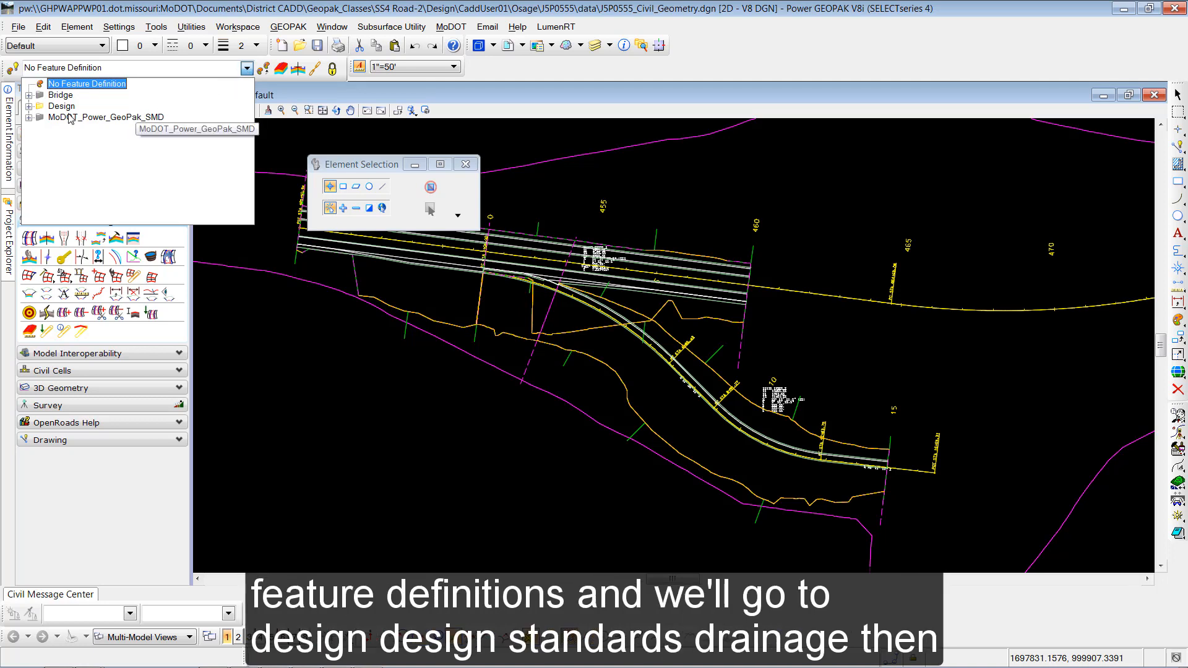
{"action": "left_click", "coordinate": [29, 106]}
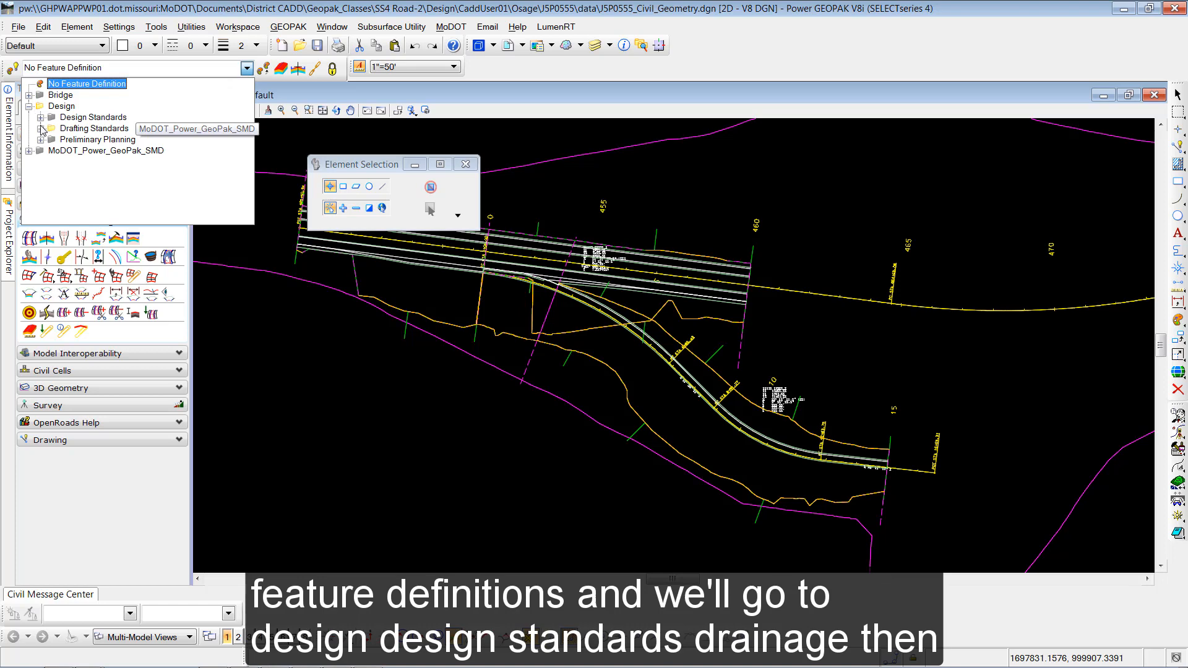
{"action": "left_click", "coordinate": [41, 118]}
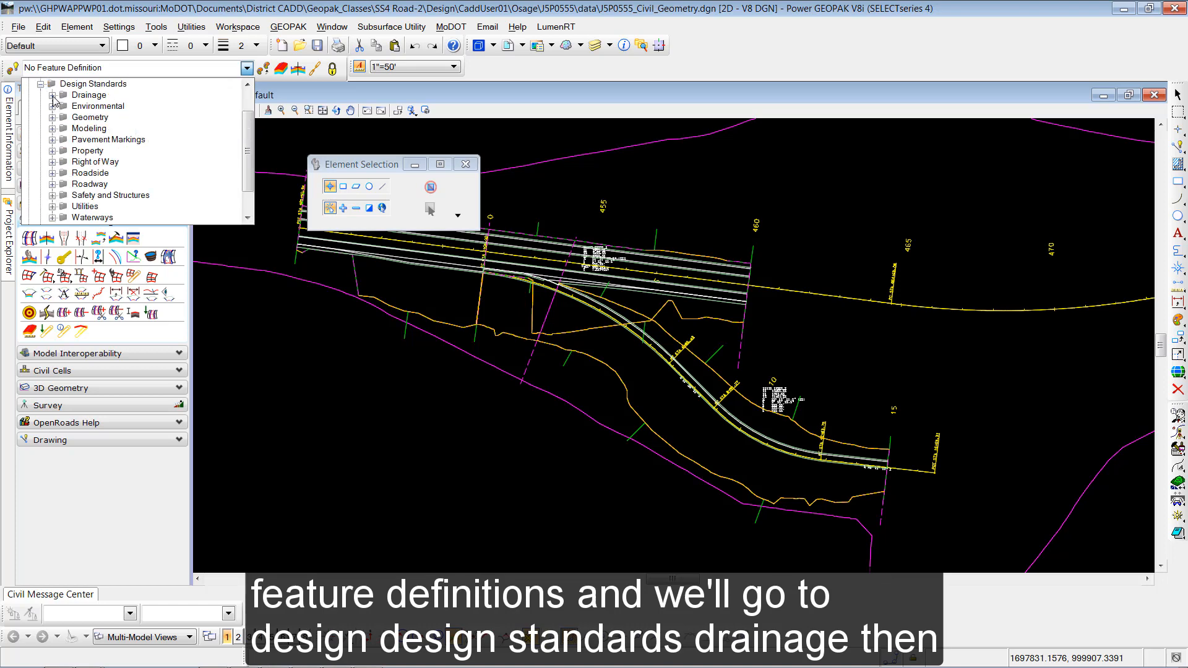
{"action": "left_click", "coordinate": [52, 96]}
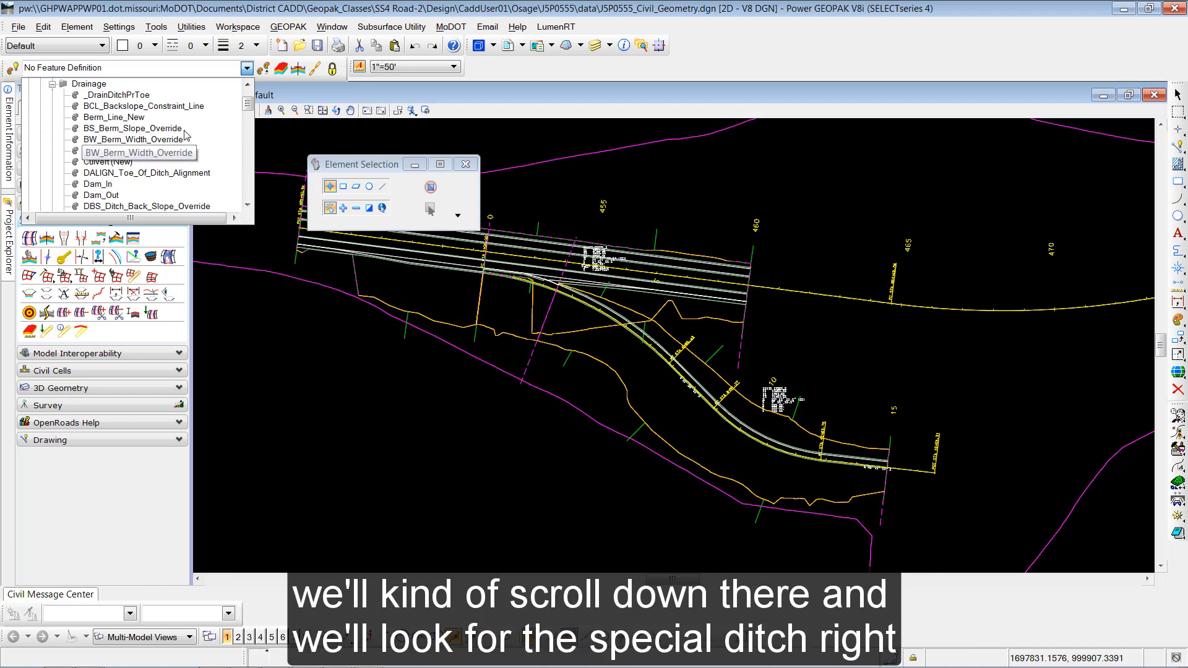
{"action": "left_click_drag", "start_coordinate": [248, 108], "coordinate": [248, 172]}
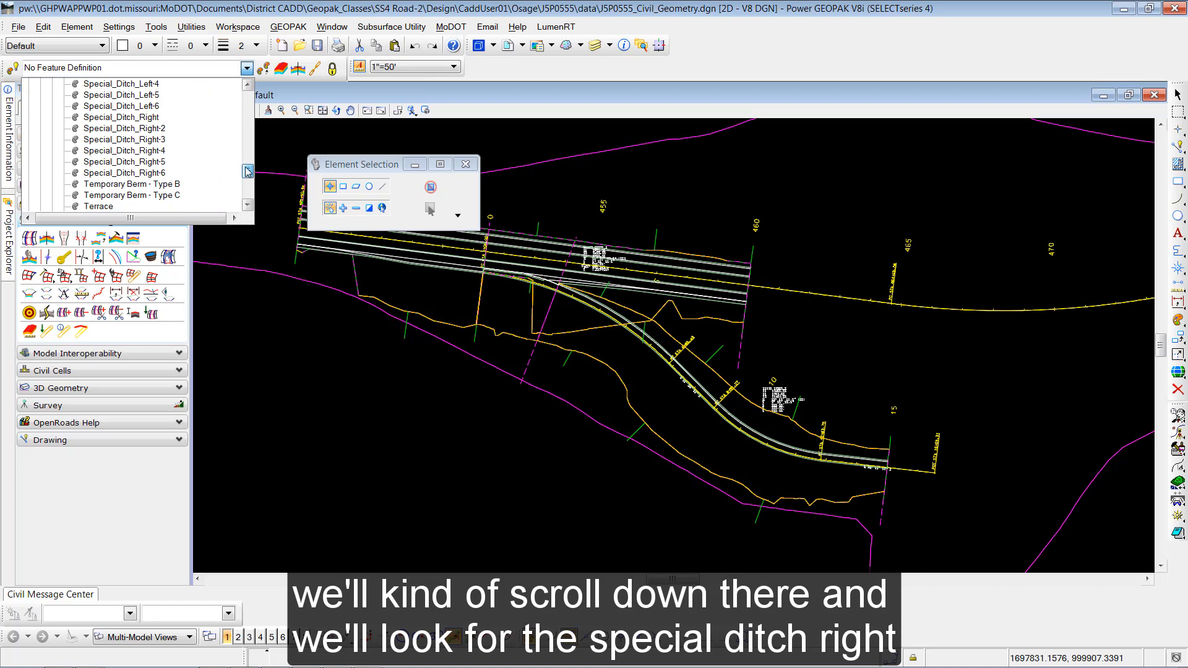
{"action": "left_click", "coordinate": [133, 117]}
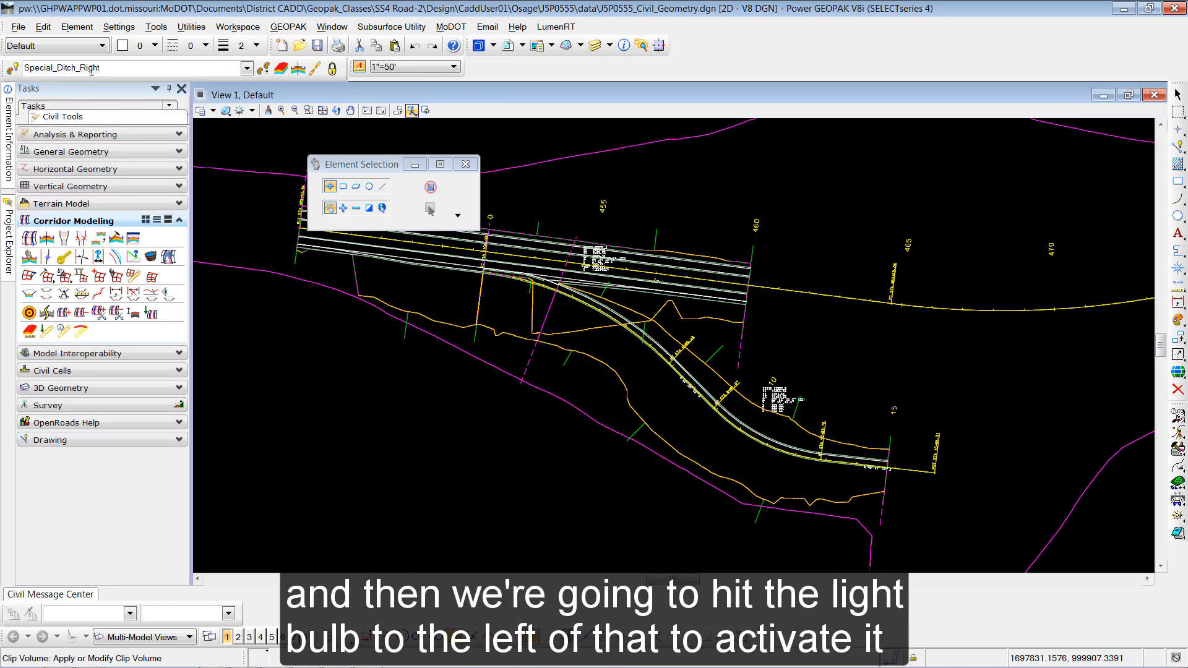
{"action": "left_click", "coordinate": [13, 68]}
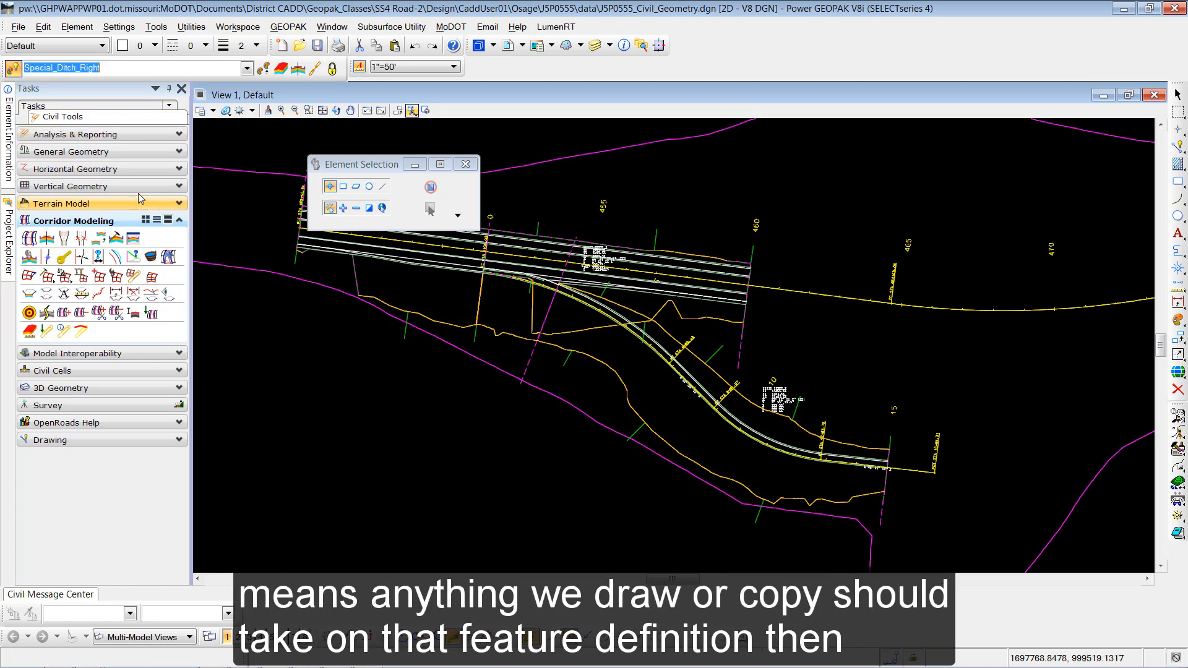
Step: Start a complex element by PI with a locked radius of 200 and the name Special Ditch
{"action": "left_click", "coordinate": [117, 169]}
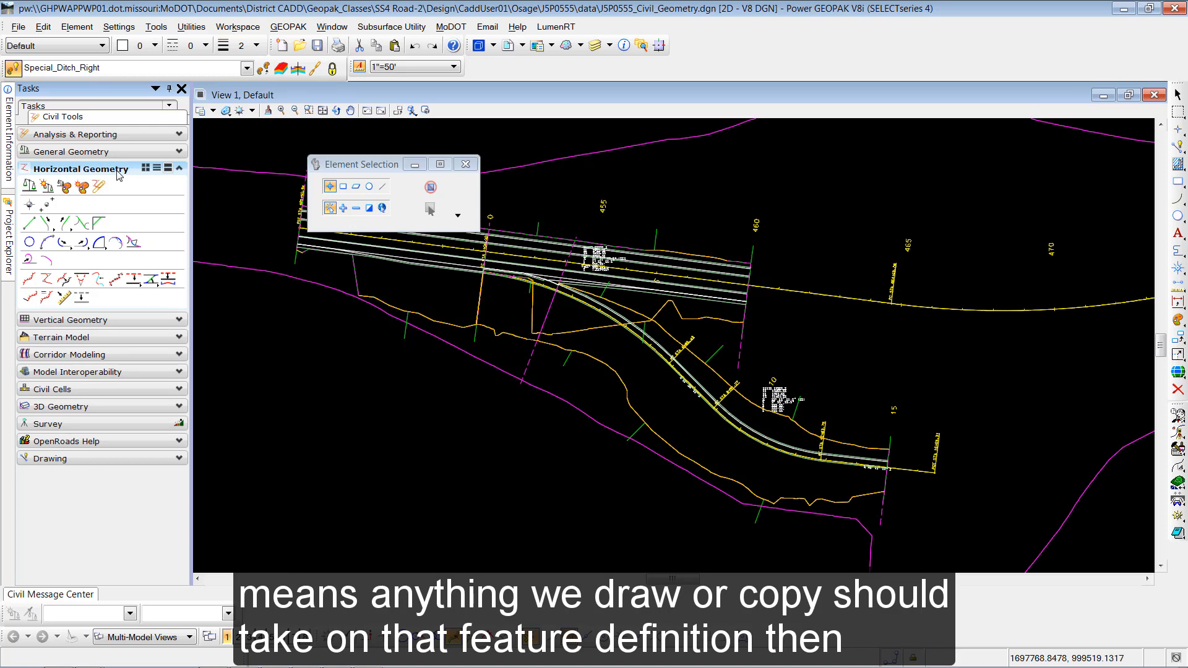
{"action": "left_click", "coordinate": [47, 280]}
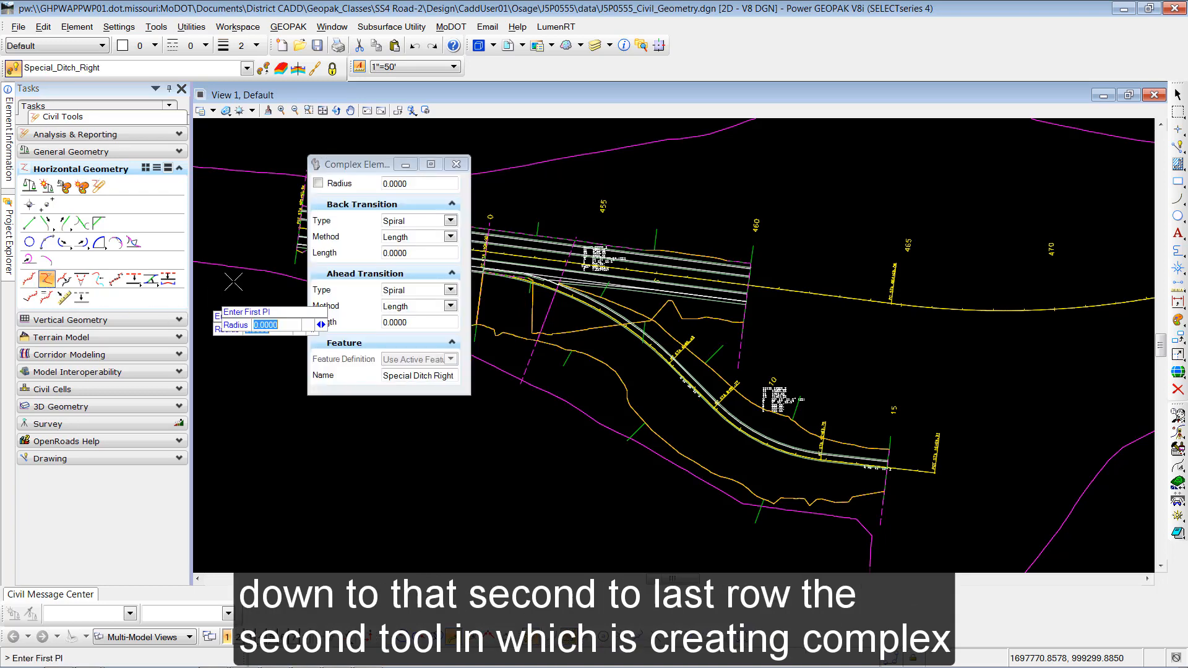
{"action": "left_click_drag", "start_coordinate": [350, 165], "coordinate": [532, 166]}
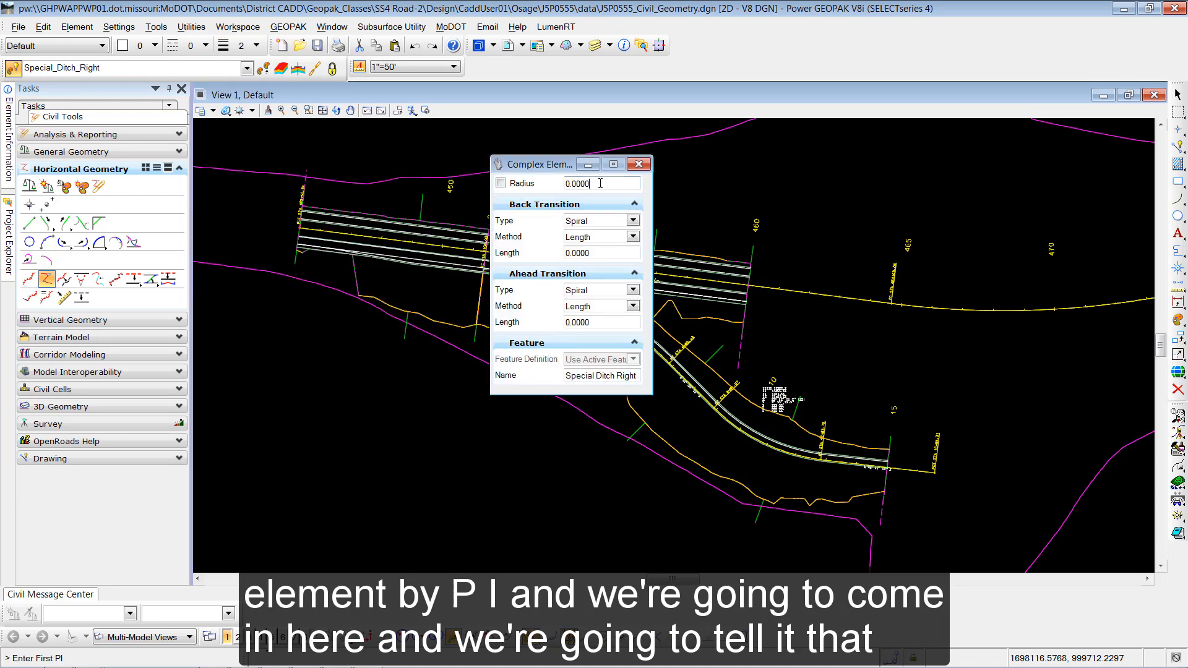
{"action": "left_click_drag", "start_coordinate": [597, 181], "coordinate": [564, 183]}
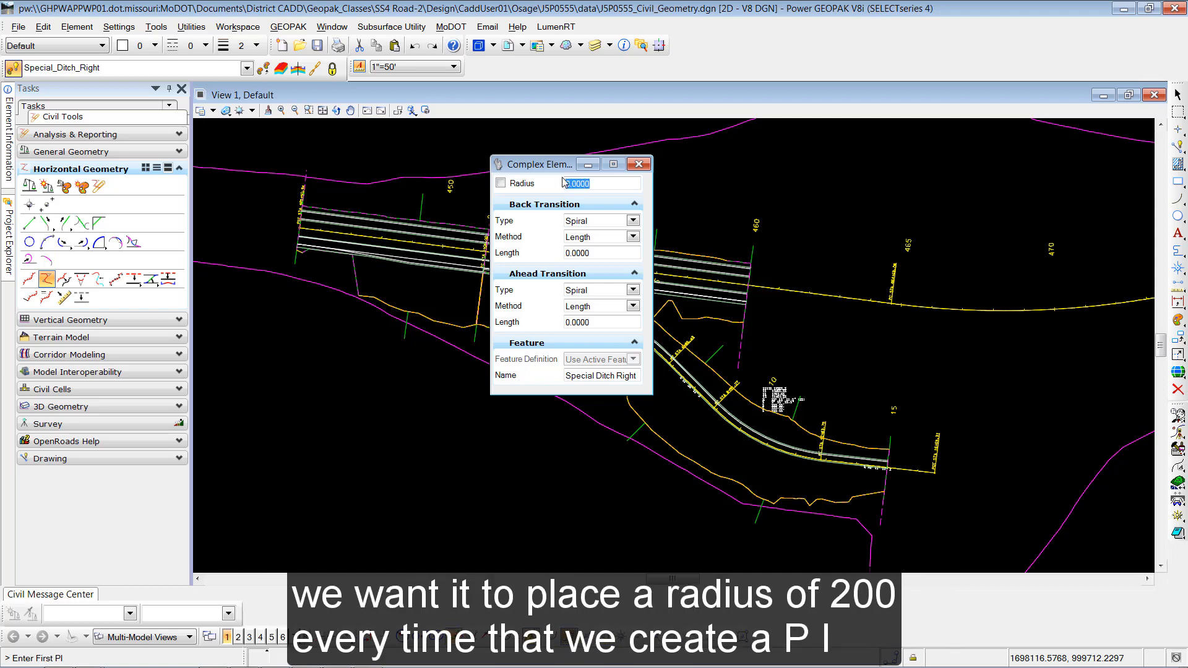
{"action": "type", "text": "200"}
{"action": "key", "text": "Return"}
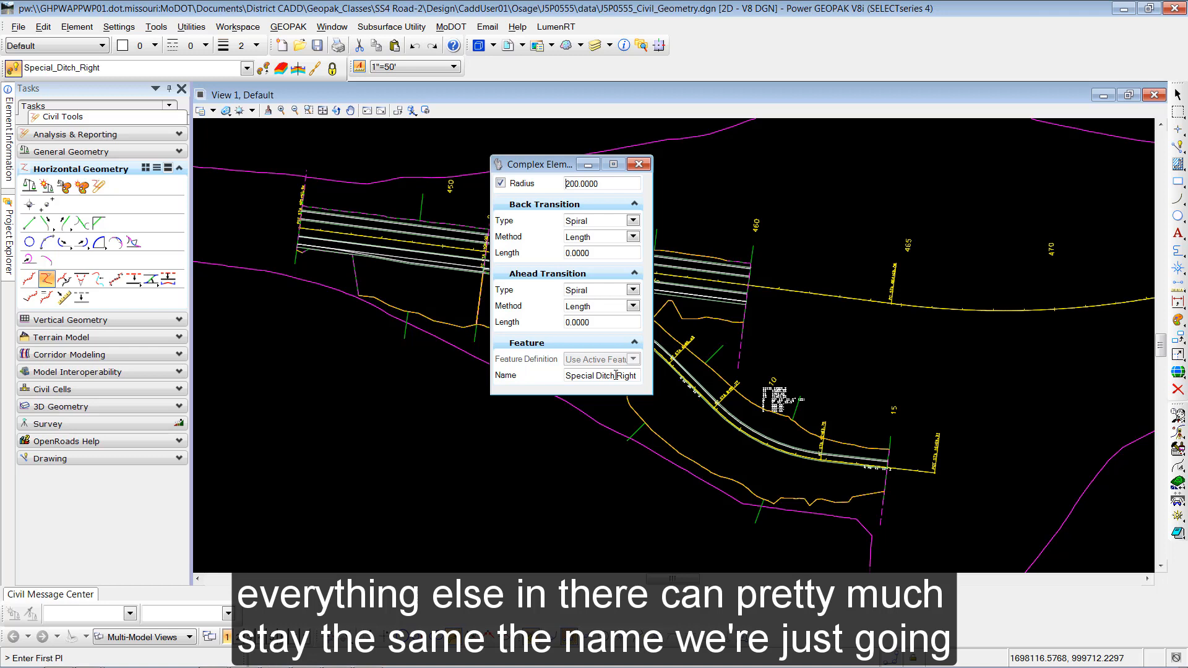
{"action": "left_click_drag", "start_coordinate": [616, 375], "coordinate": [649, 376]}
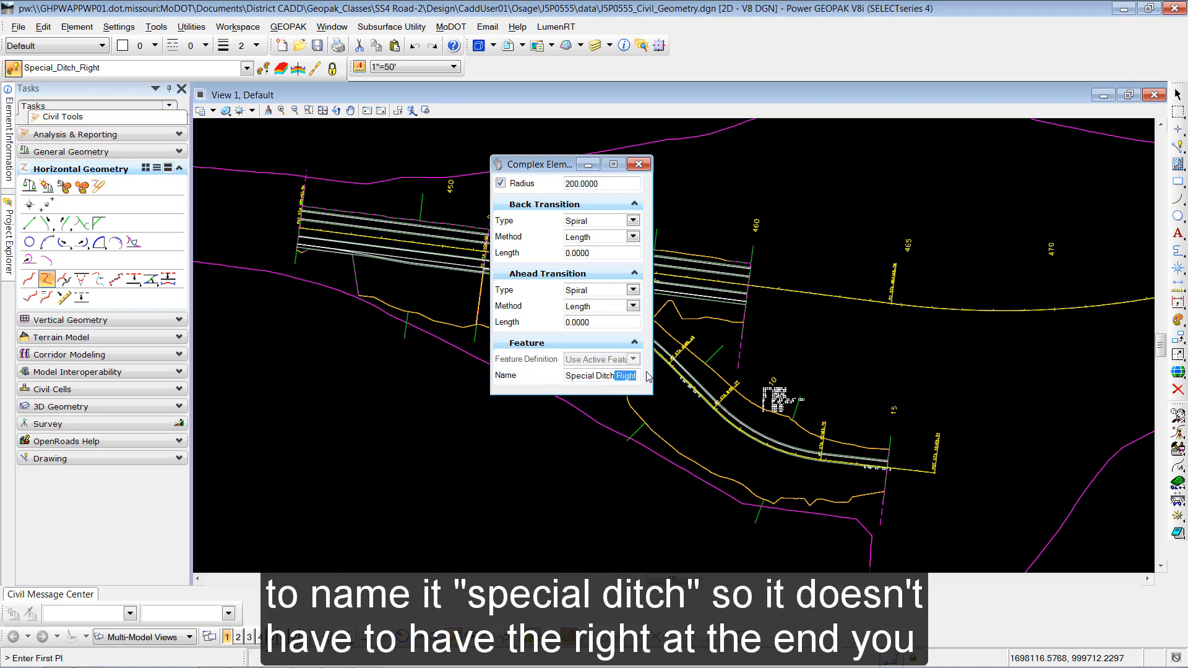
{"action": "key", "text": "BackSpace"}
{"action": "left_click_drag", "start_coordinate": [551, 164], "coordinate": [993, 161]}
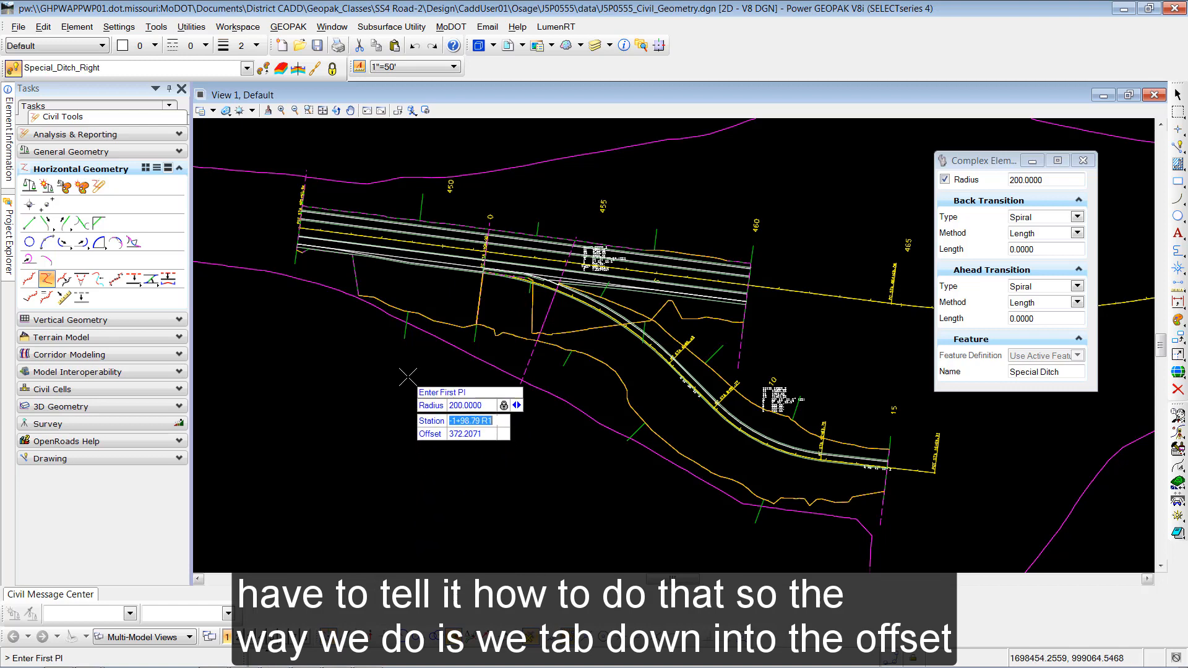
Step: Set the Route 50 mainline alignment as the station and offset reference for entering PIs
{"action": "key", "text": "Tab"}
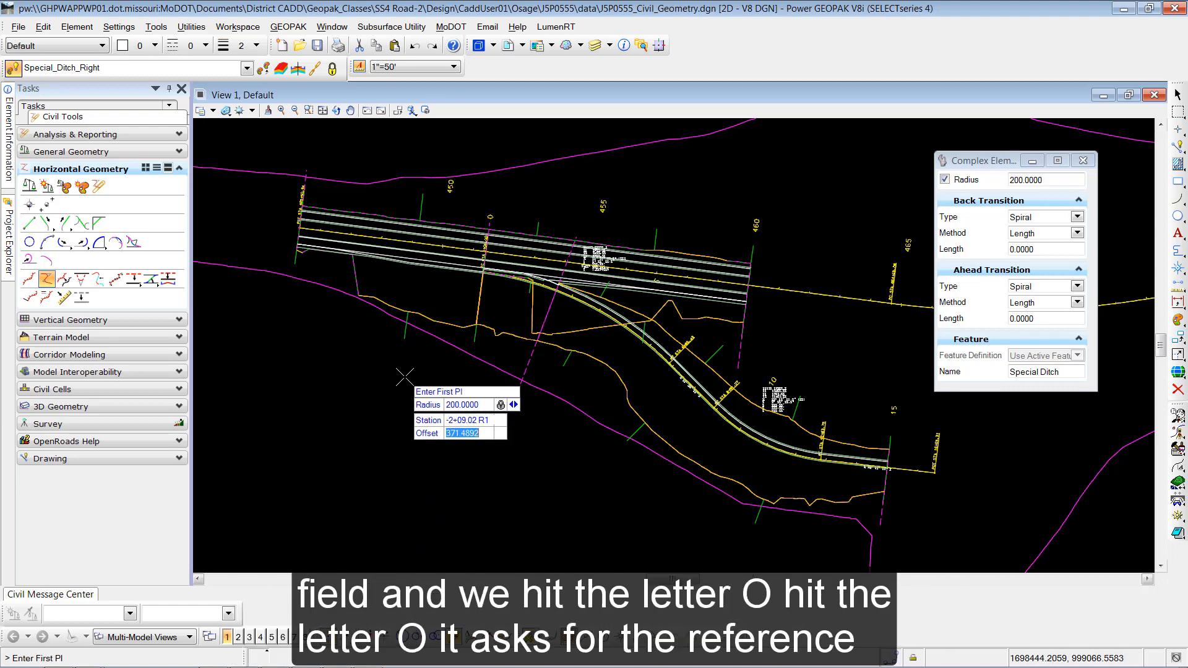
{"action": "key", "text": "o"}
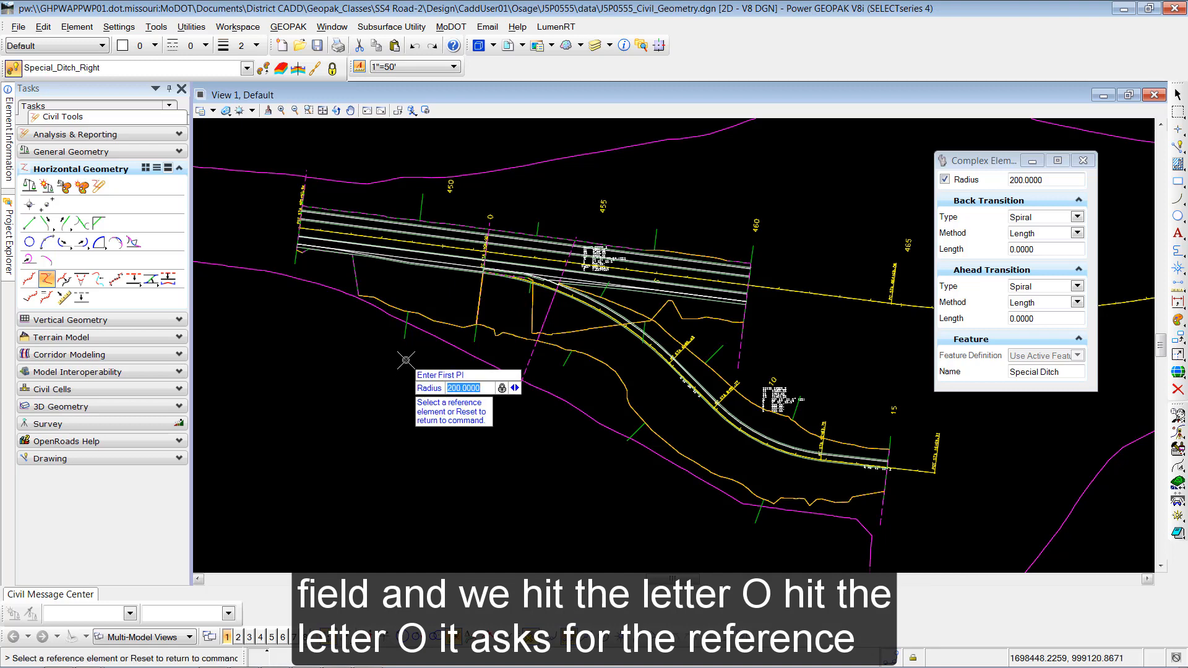
{"action": "left_click", "coordinate": [398, 241]}
{"action": "left_click", "coordinate": [398, 240]}
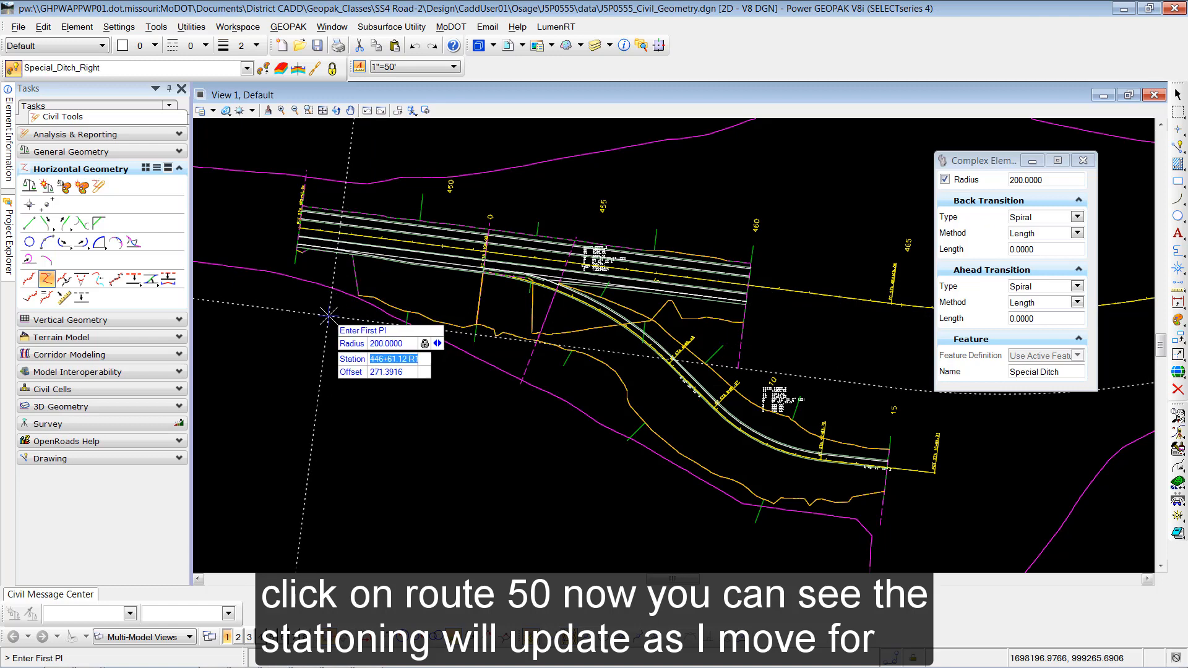
Step: Place the ditch's first PI at station 445+30.94 R1 with an offset of 120
{"action": "type", "text": "445+30"}
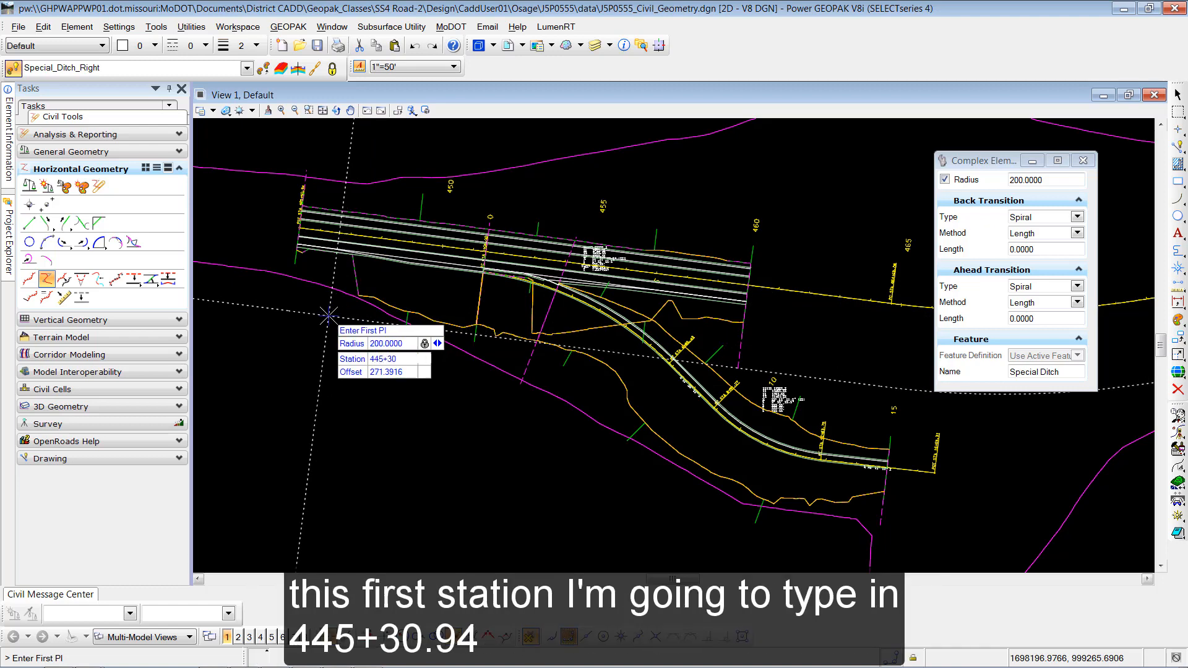
{"action": "type", "text": ".94 R1"}
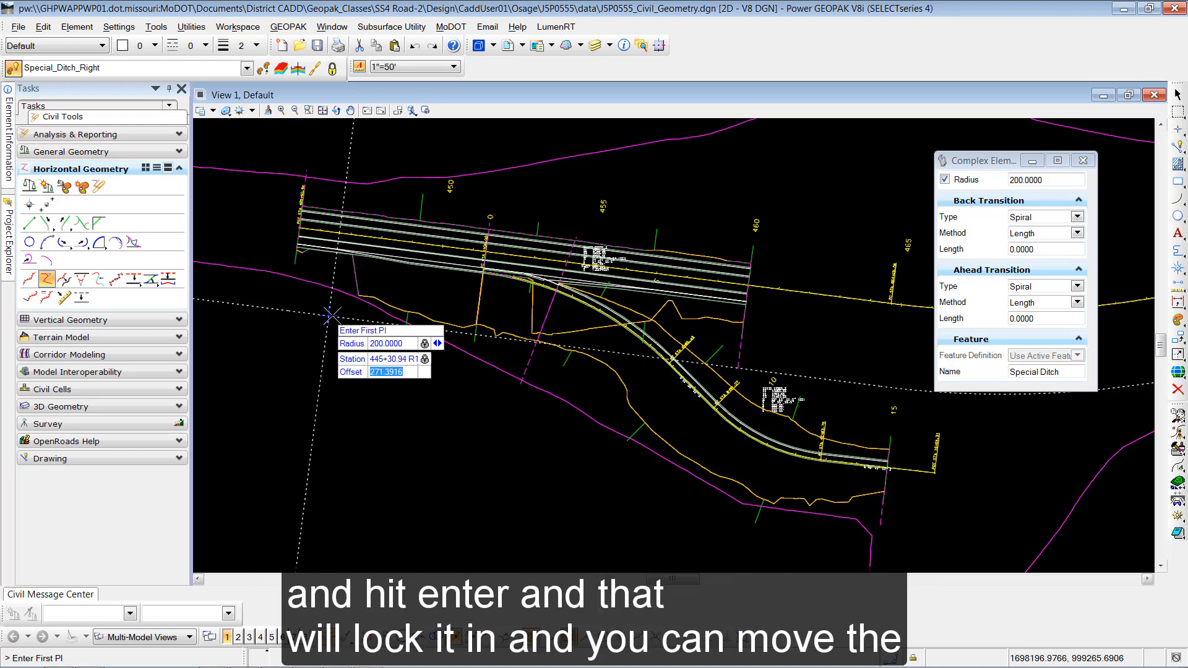
{"action": "key", "text": "Return"}
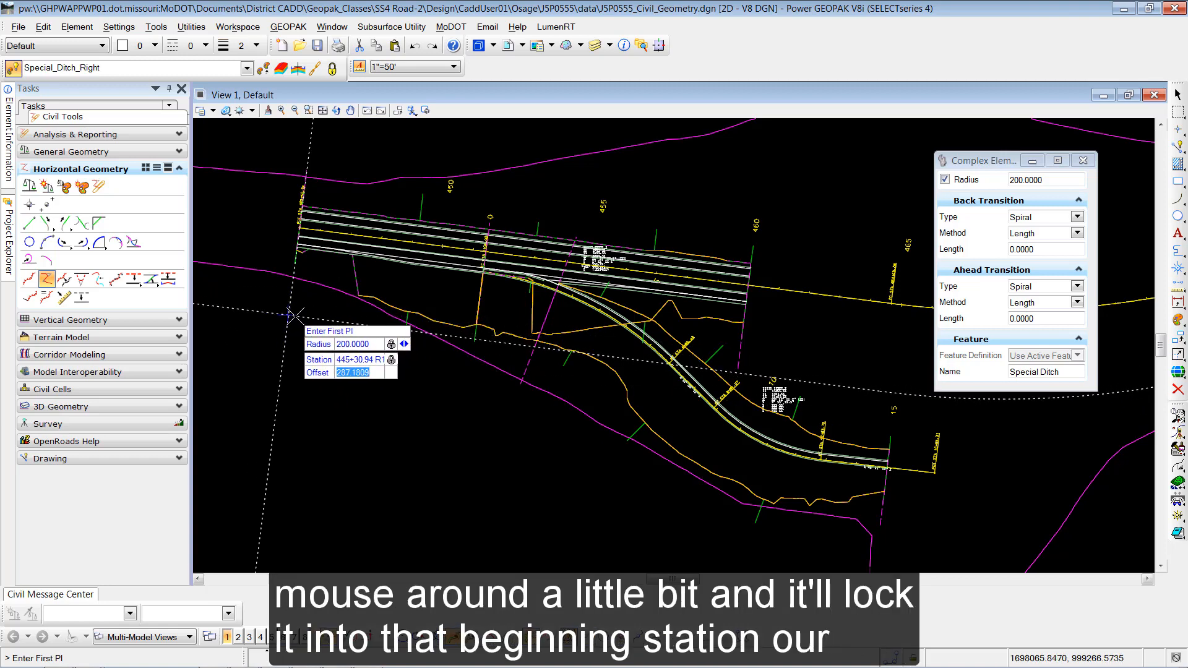
{"action": "type", "text": "120"}
{"action": "key", "text": "Return"}
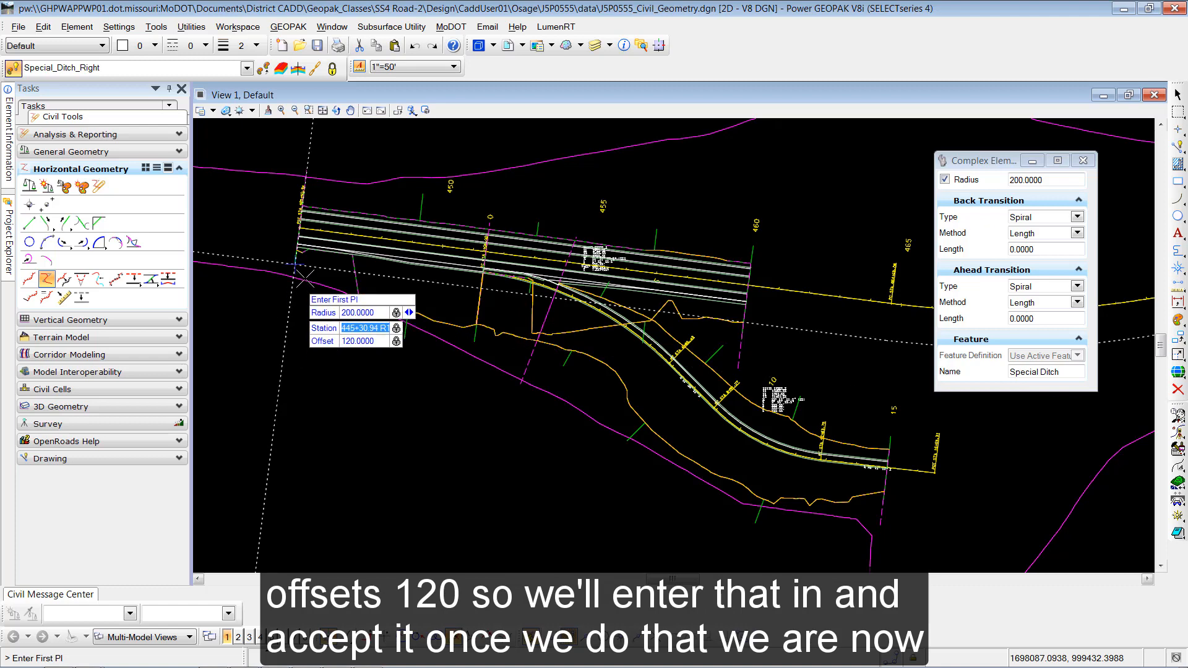
{"action": "left_click", "coordinate": [319, 318]}
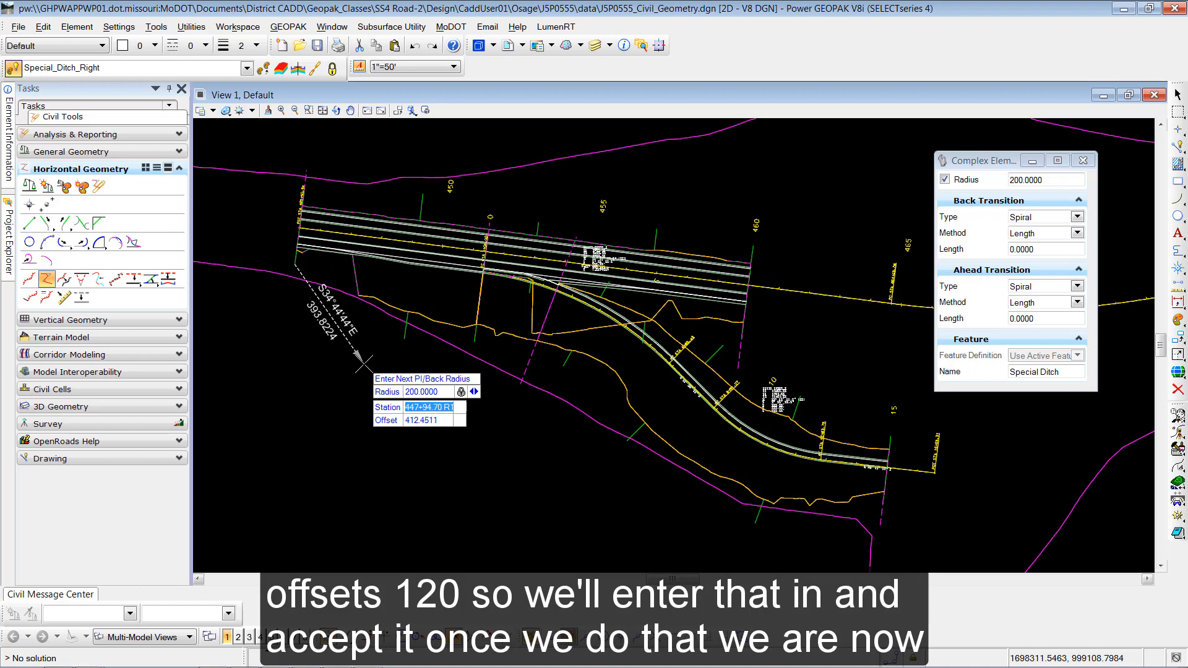
Step: Place the ditch's second PI at station 448+70 with an offset of 120
{"action": "type", "text": "448+70"}
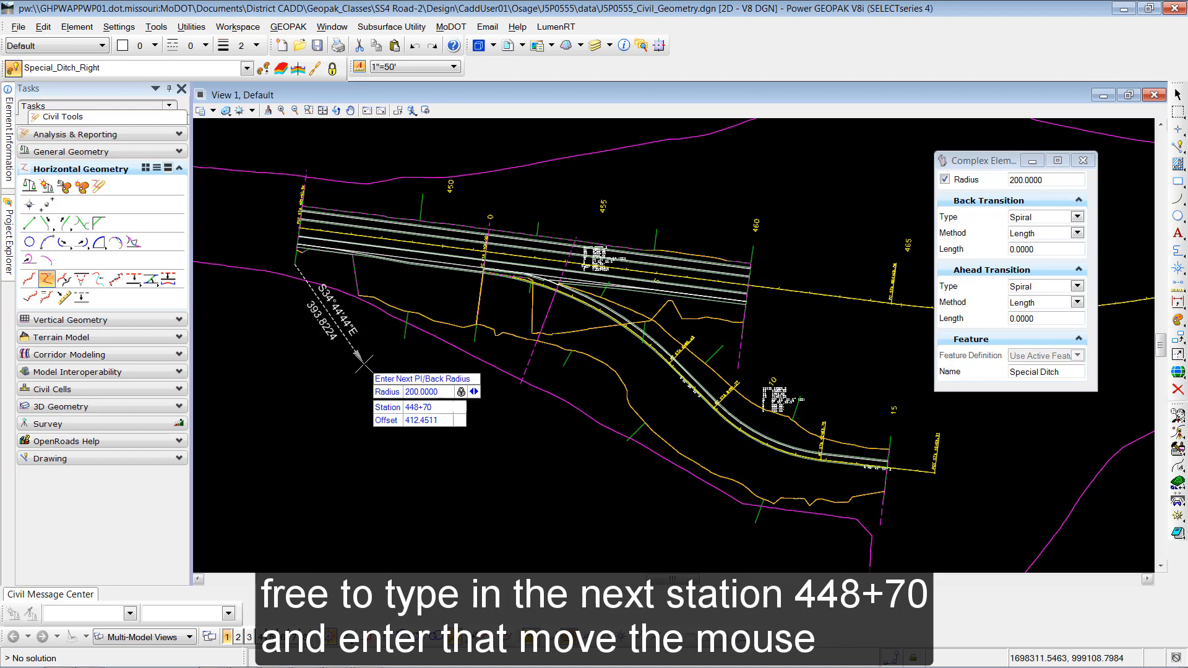
{"action": "key", "text": "Return"}
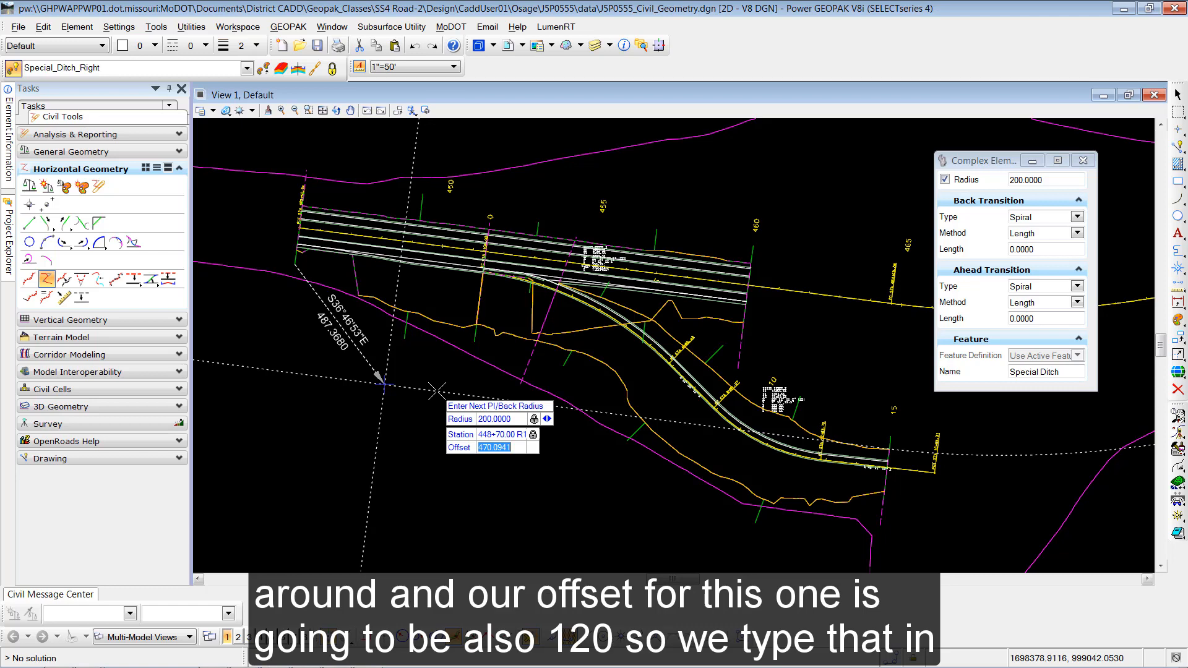
{"action": "type", "text": "120"}
{"action": "key", "text": "Return"}
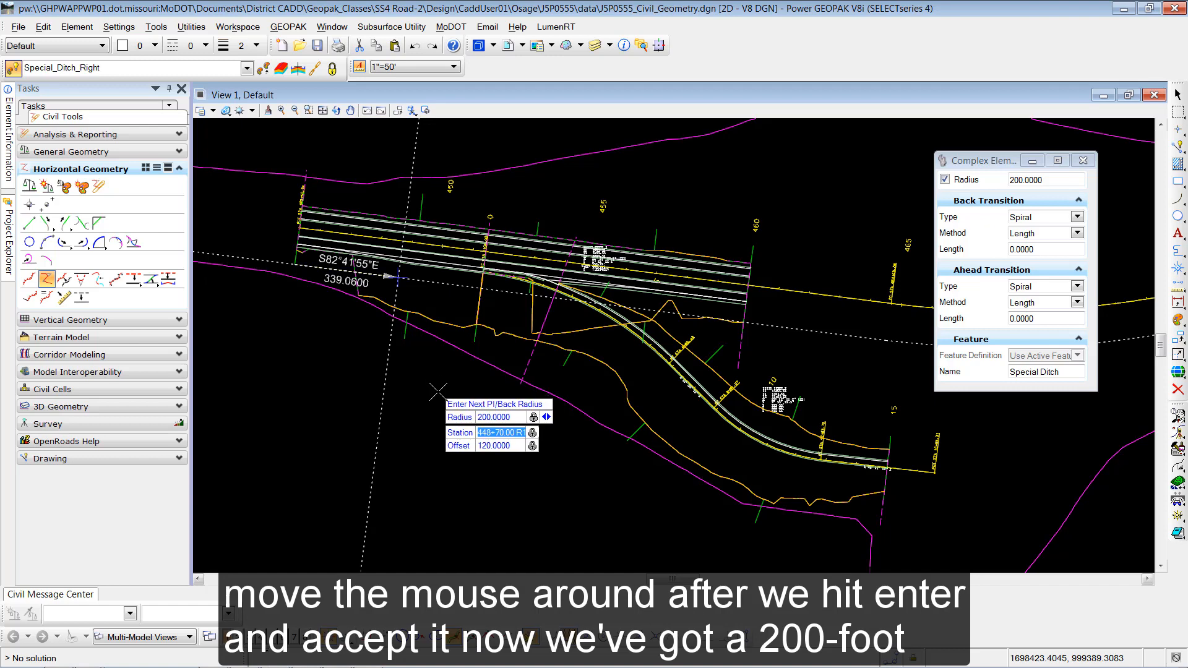
{"action": "left_click", "coordinate": [440, 392]}
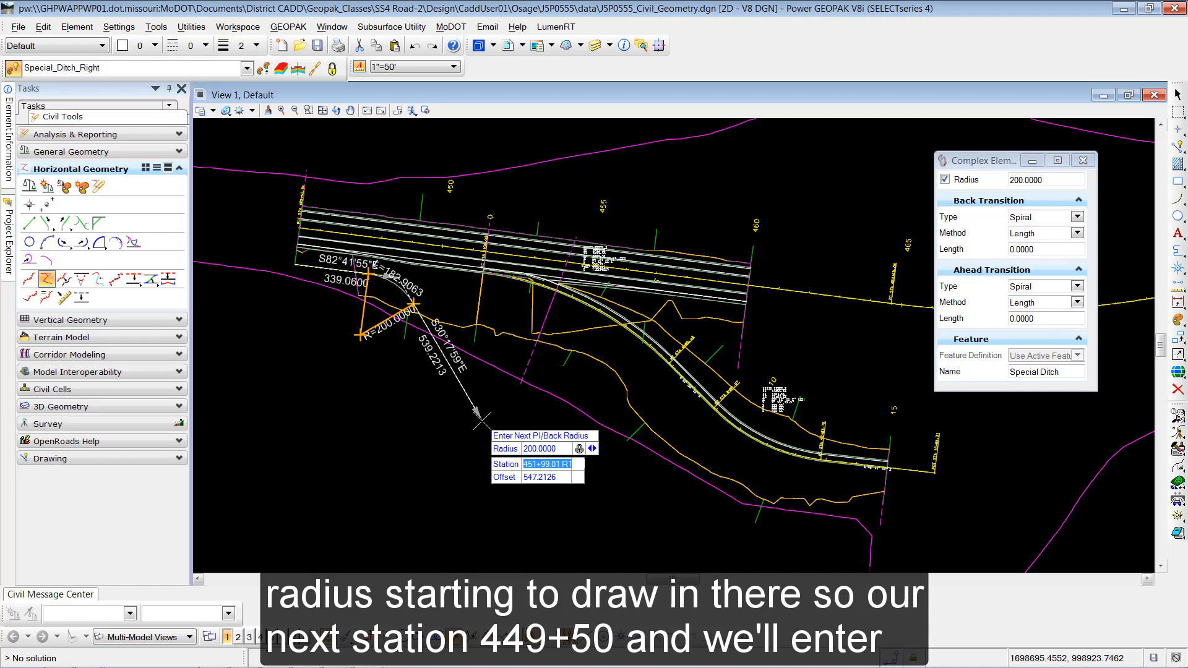
Step: Place the ditch's third PI at station 449+50 with an offset of 150
{"action": "type", "text": "49+50"}
{"action": "key", "text": "Return"}
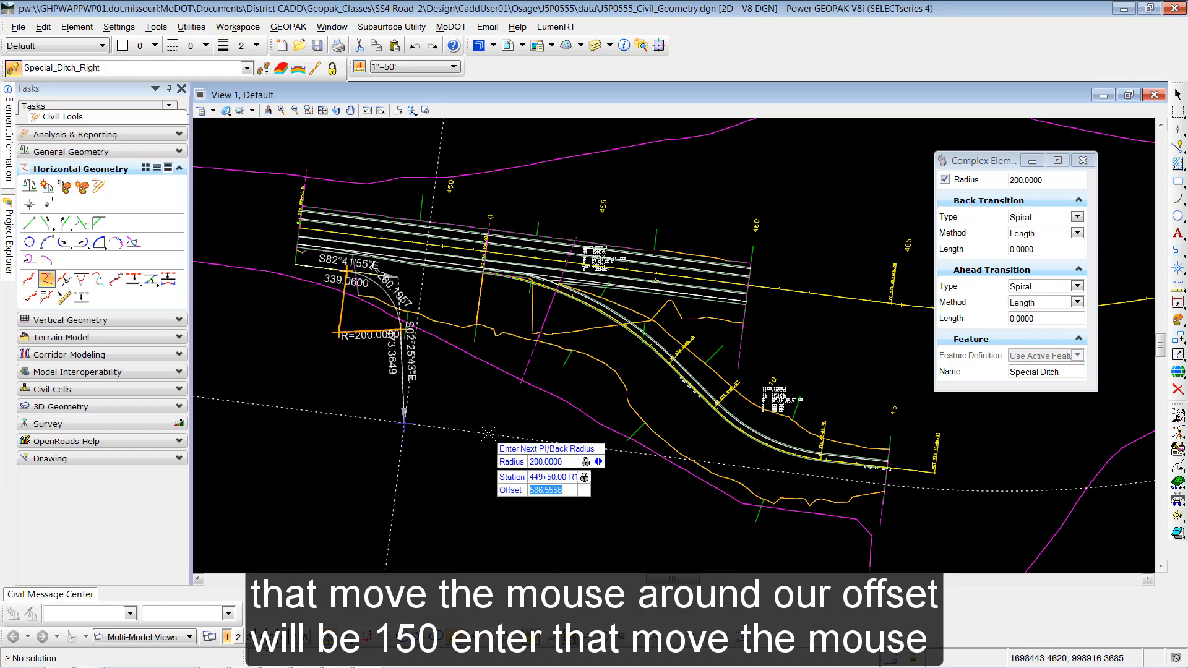
{"action": "type", "text": "150"}
{"action": "key", "text": "Return"}
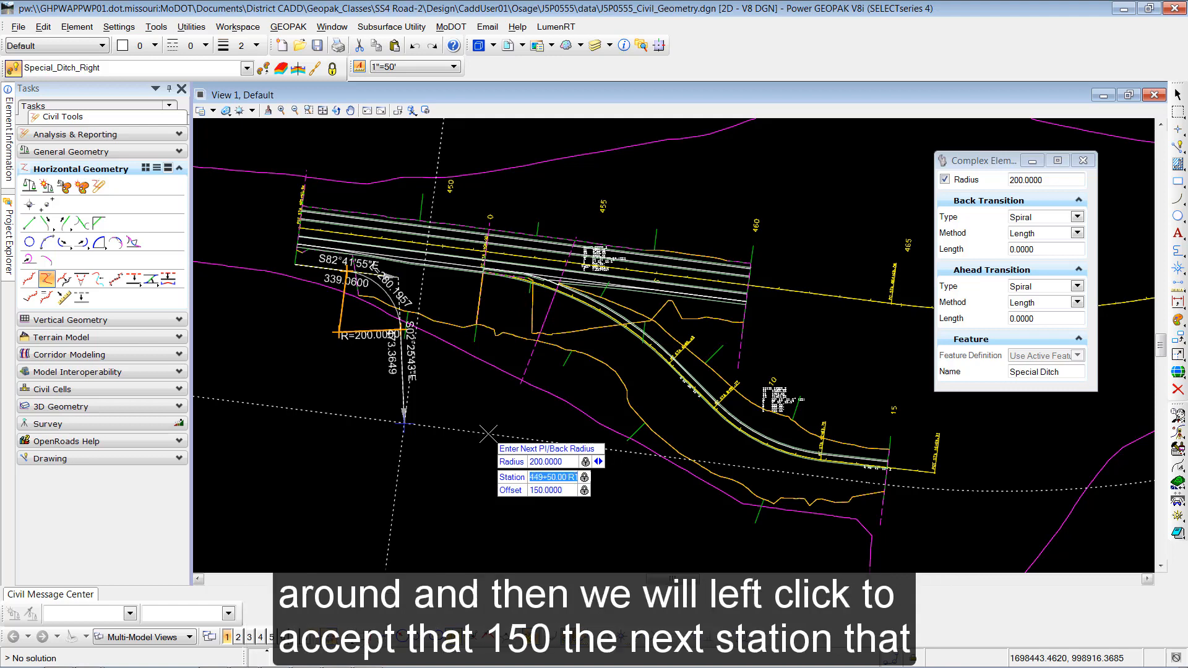
{"action": "left_click", "coordinate": [448, 379]}
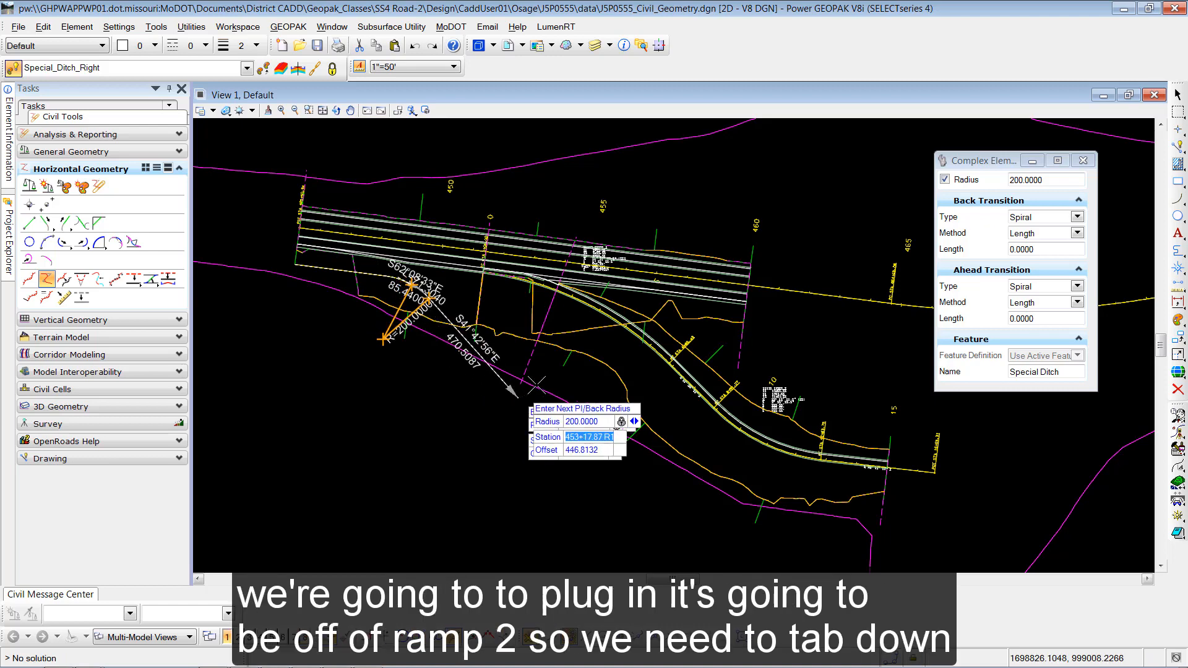
Step: Switch the station and offset reference for the following PIs to the Ramp 2 centerline
{"action": "scroll", "coordinate": [470, 309], "scroll_direction": "up", "scroll_amount": 4}
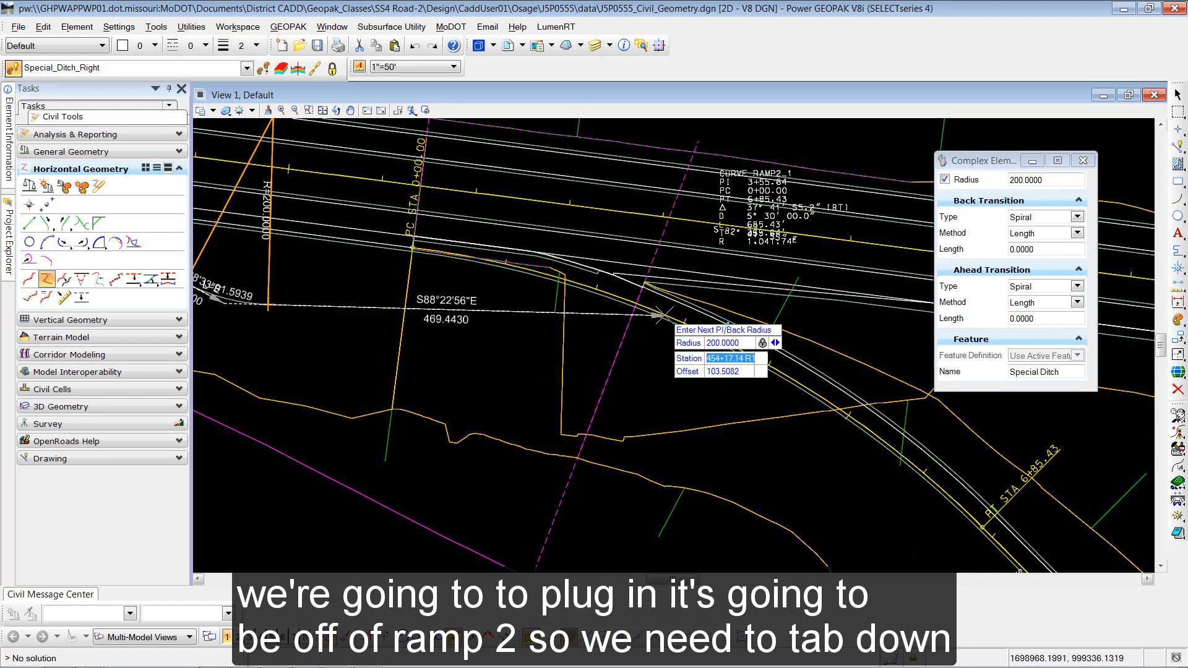
{"action": "scroll", "coordinate": [413, 338], "scroll_direction": "down", "scroll_amount": 2}
{"action": "mouse_move", "coordinate": [413, 338]}
{"action": "middle_mouse_down"}
{"action": "mouse_move", "coordinate": [536, 337]}
{"action": "mouse_move", "coordinate": [549, 350]}
{"action": "middle_mouse_up"}
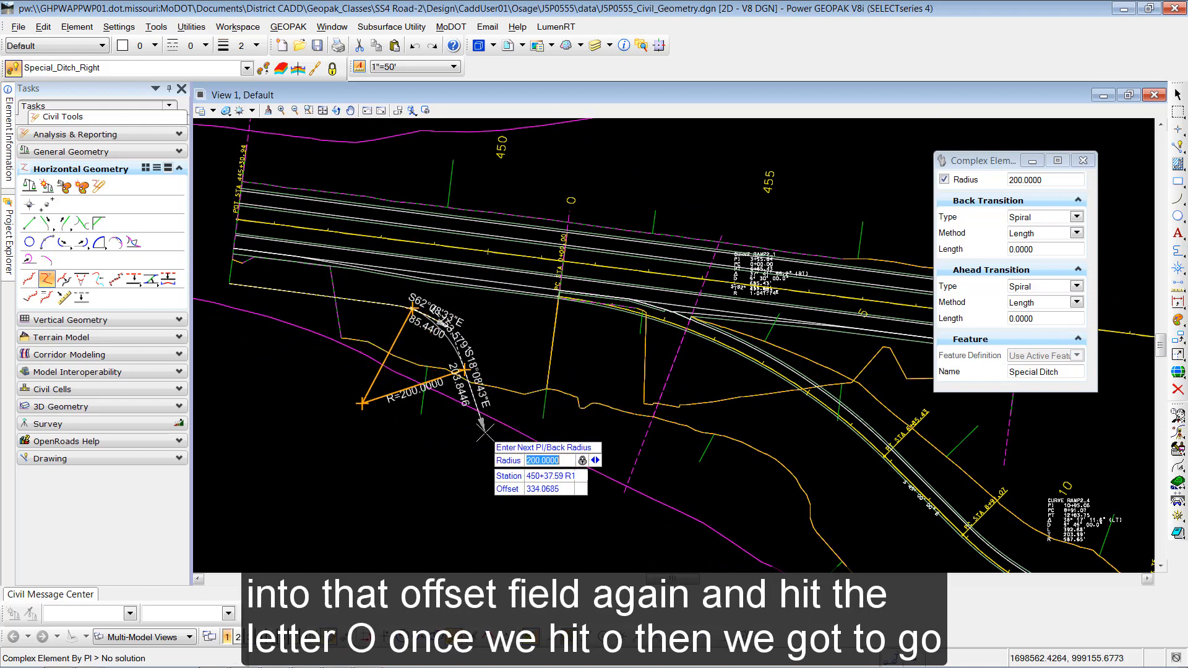
{"action": "key", "text": "Tab"}
{"action": "key", "text": "Tab"}
{"action": "key", "text": "o"}
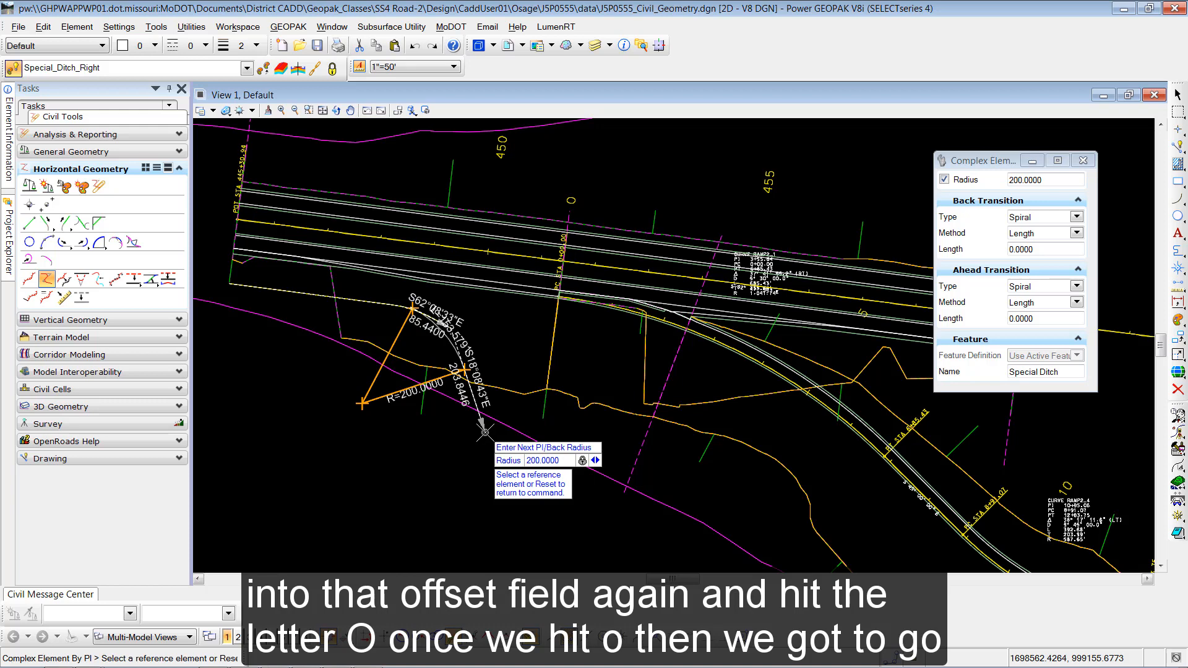
{"action": "left_click", "coordinate": [747, 355]}
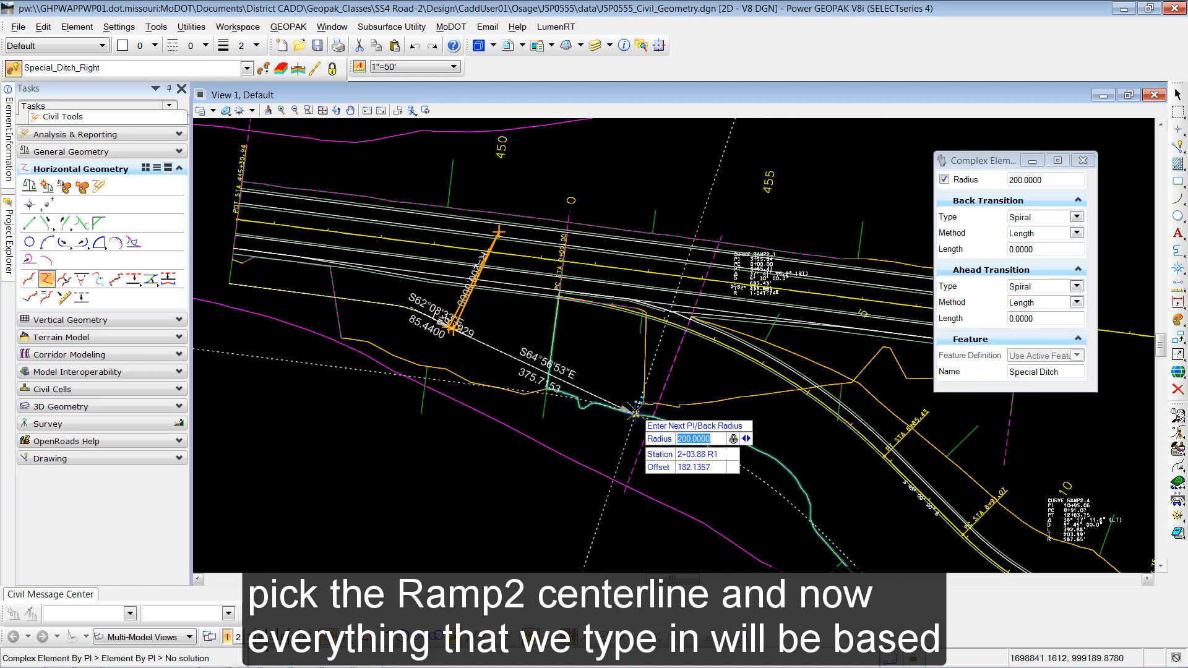
Step: Place the ditch's fourth PI at Ramp 2 station 1+00 with an offset of 90, keeping the 200 radius
{"action": "key", "text": "Down"}
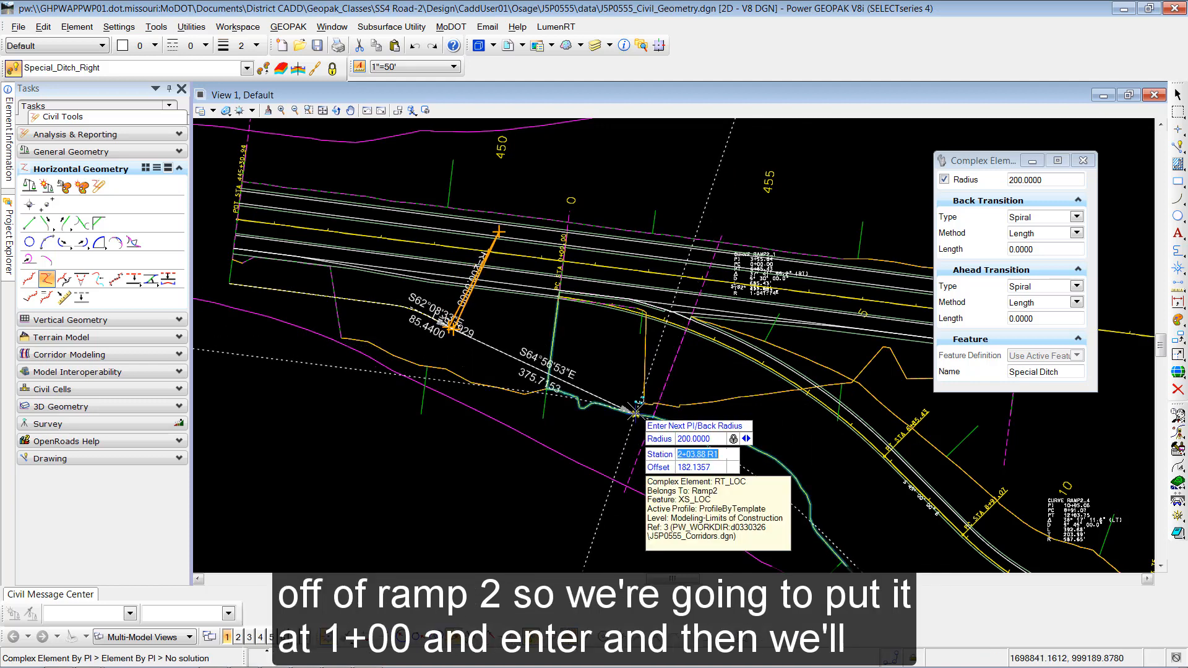
{"action": "type", "text": "1+00"}
{"action": "key", "text": "Return"}
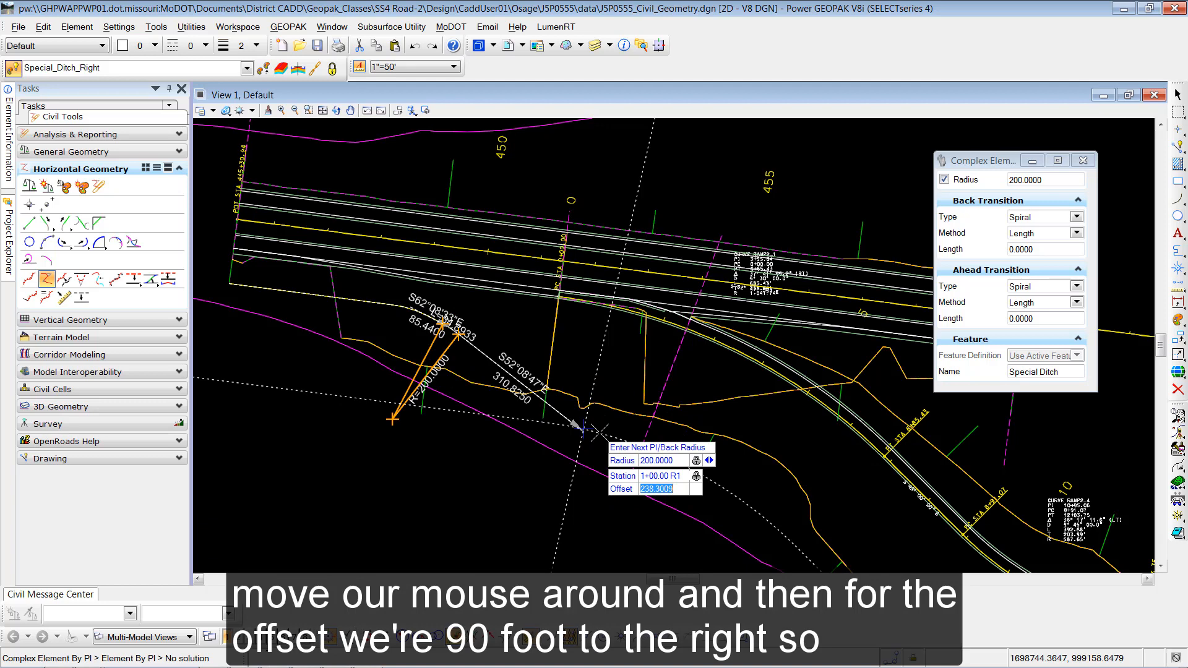
{"action": "type", "text": "90"}
{"action": "key", "text": "Return"}
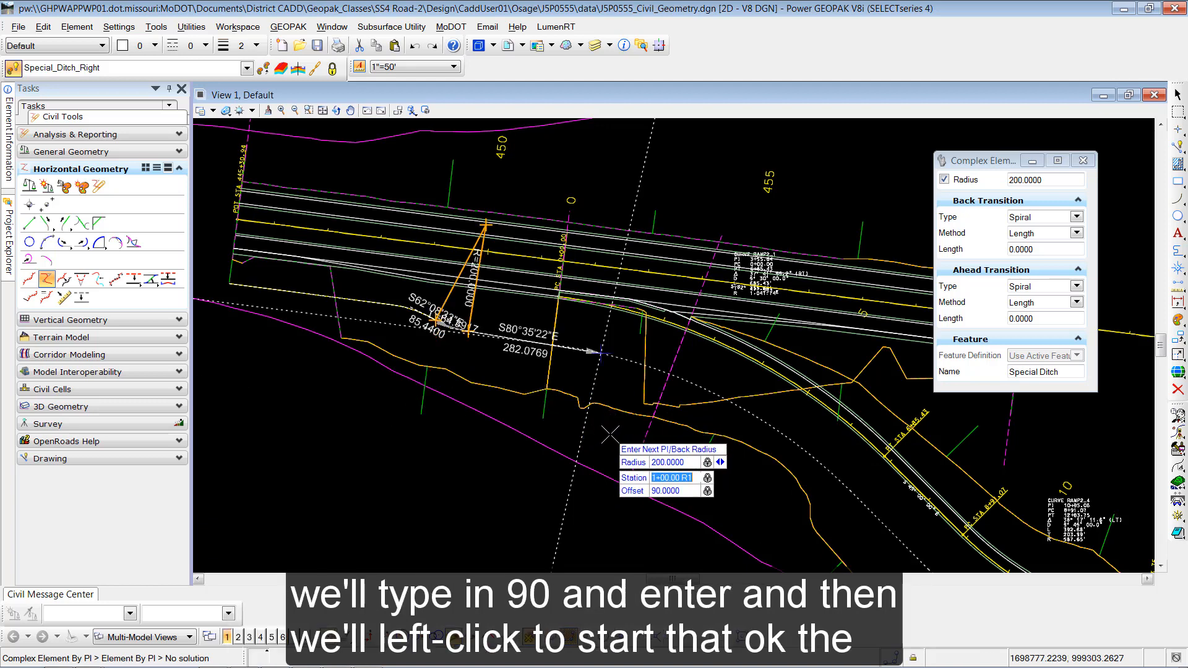
{"action": "left_click", "coordinate": [609, 434]}
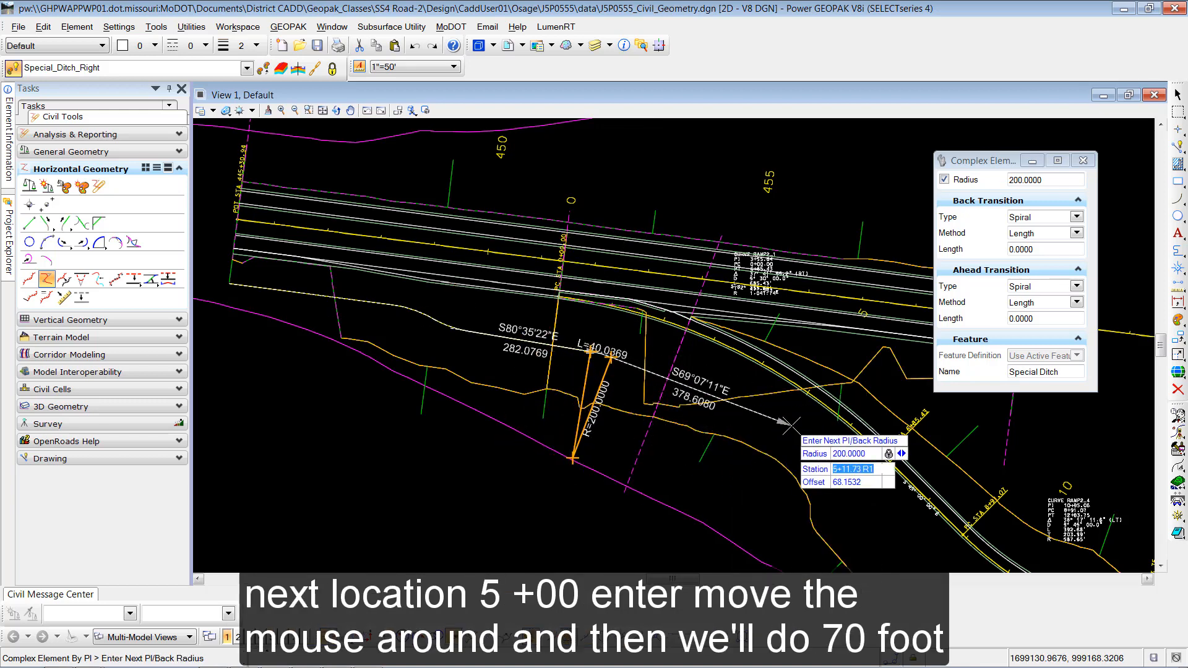
Step: Place the ditch's fifth PI at Ramp 2 station 5+00 with an offset of 70
{"action": "type", "text": "5+00"}
{"action": "key", "text": "Return"}
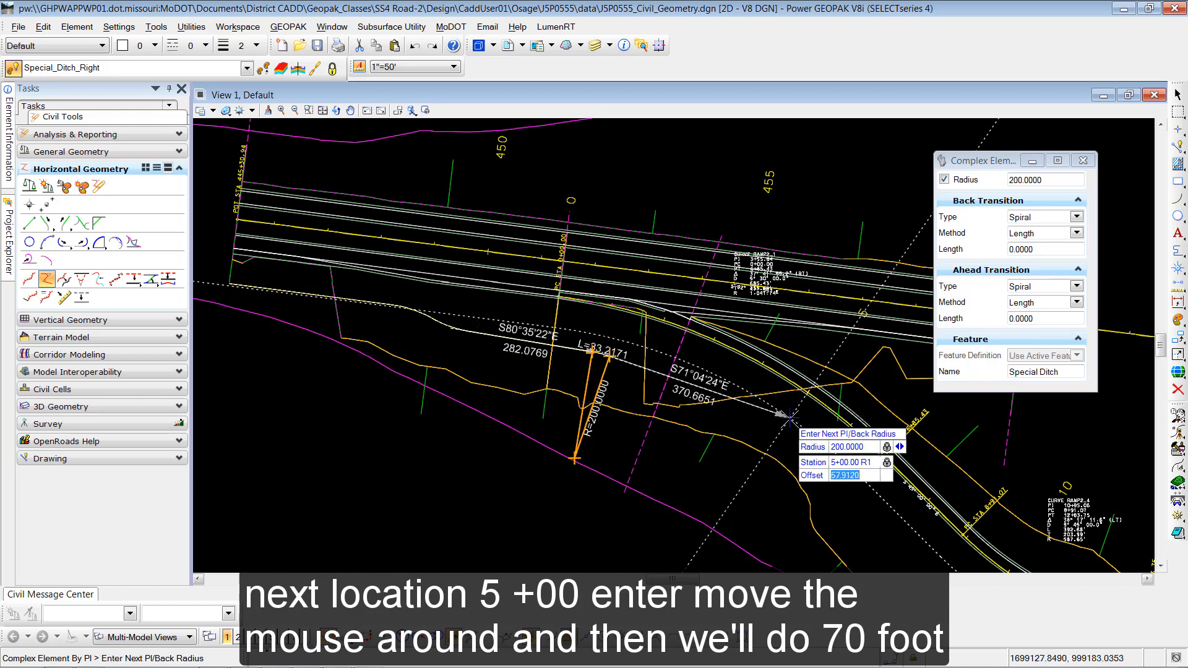
{"action": "type", "text": "7"}
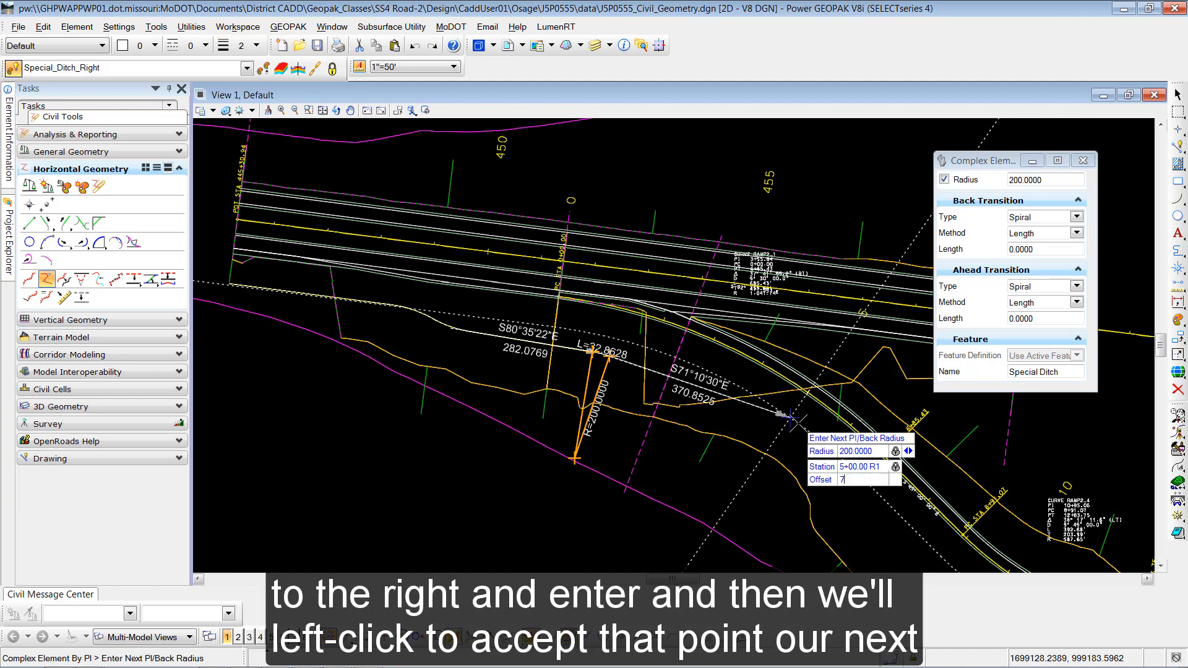
{"action": "type", "text": "0"}
{"action": "key", "text": "Return"}
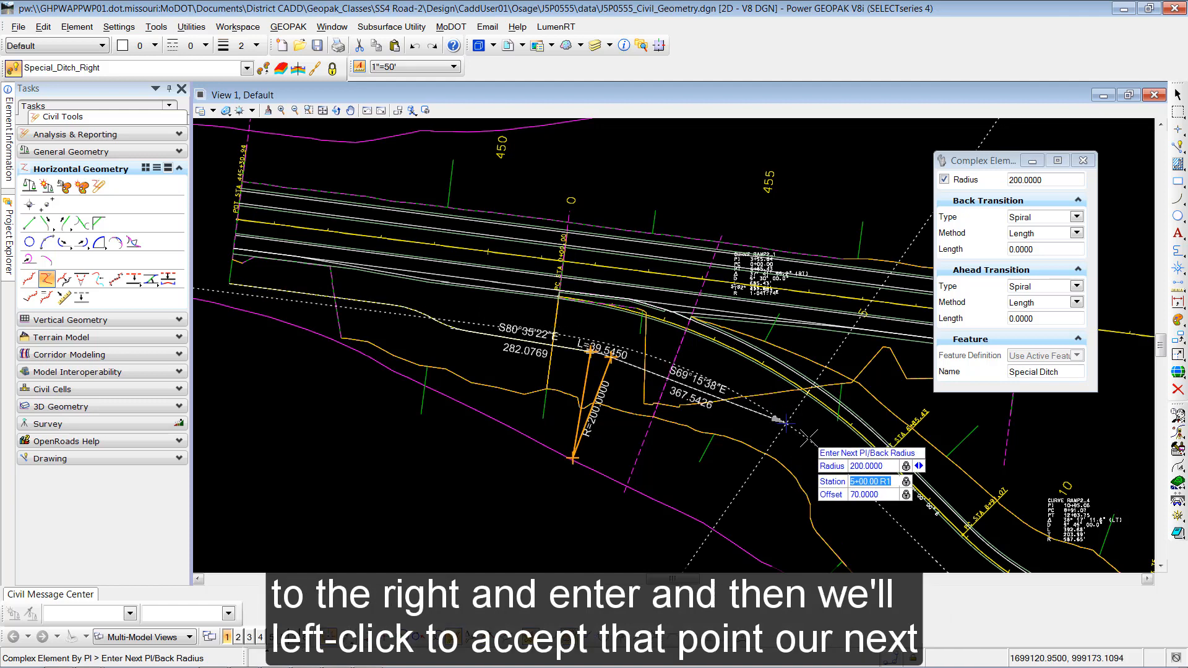
Step: Place the ditch's last PI at Ramp 2 station 10+00 with an offset of 100 and finish the alignment
{"action": "middle_click_drag", "start_coordinate": [847, 475], "coordinate": [712, 341]}
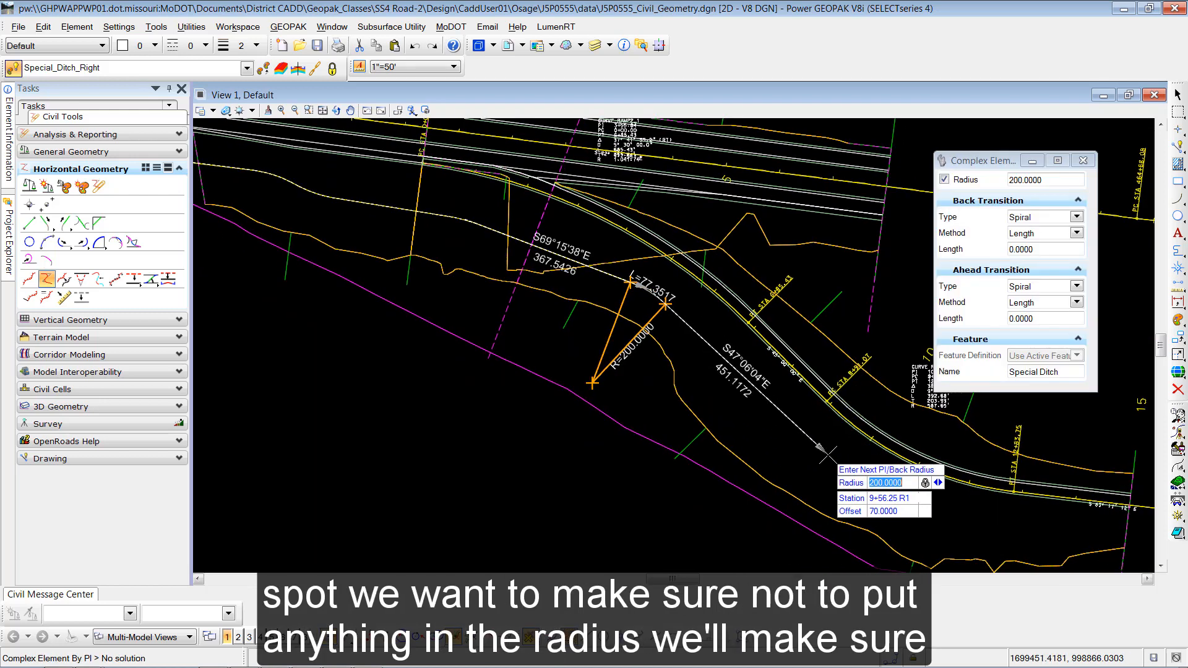
{"action": "type", "text": "10+0"}
{"action": "key", "text": "BackSpace"}
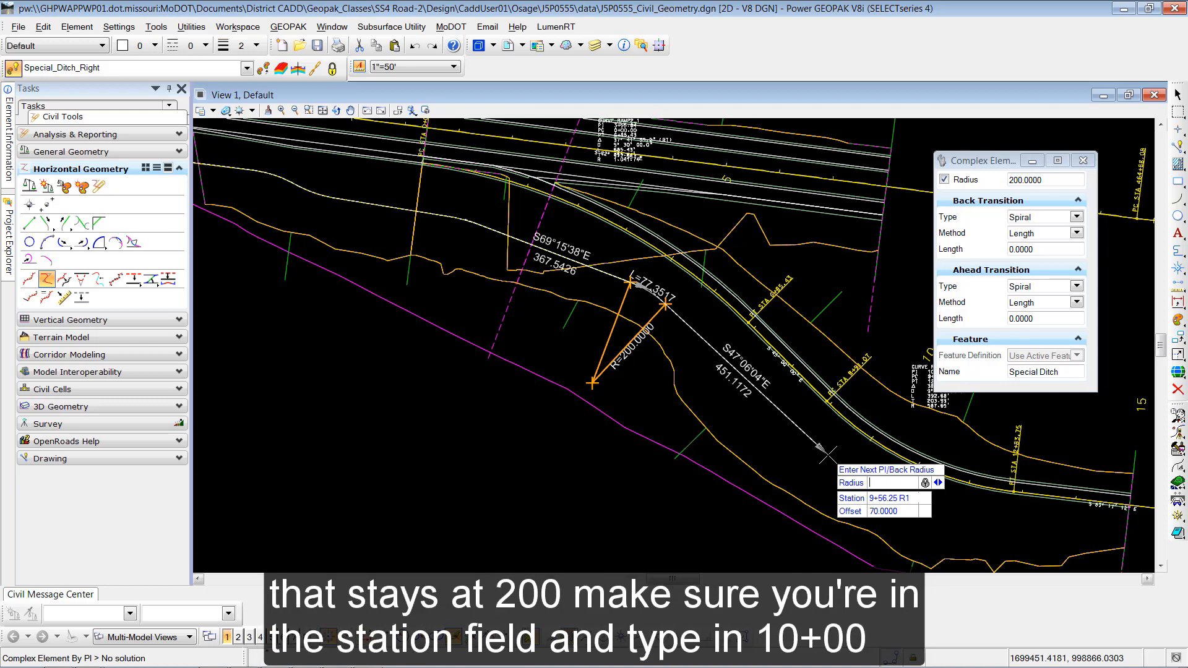
{"action": "key", "text": "Tab"}
{"action": "type", "text": "10+0"}
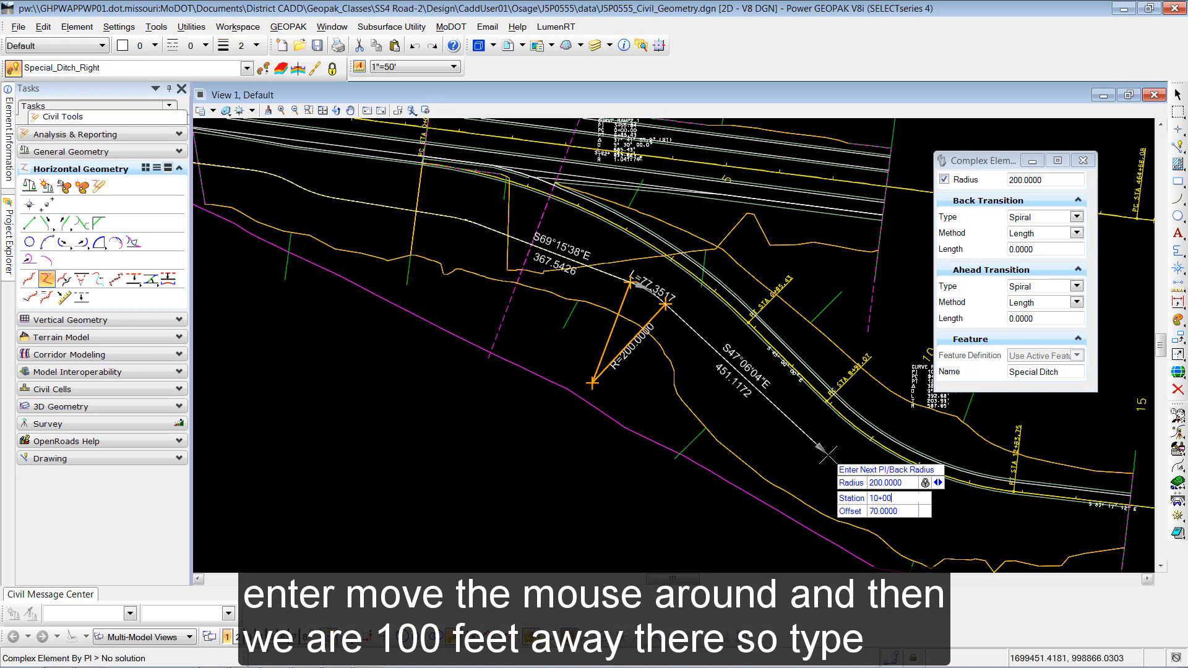
{"action": "type", "text": "0"}
{"action": "key", "text": "Tab"}
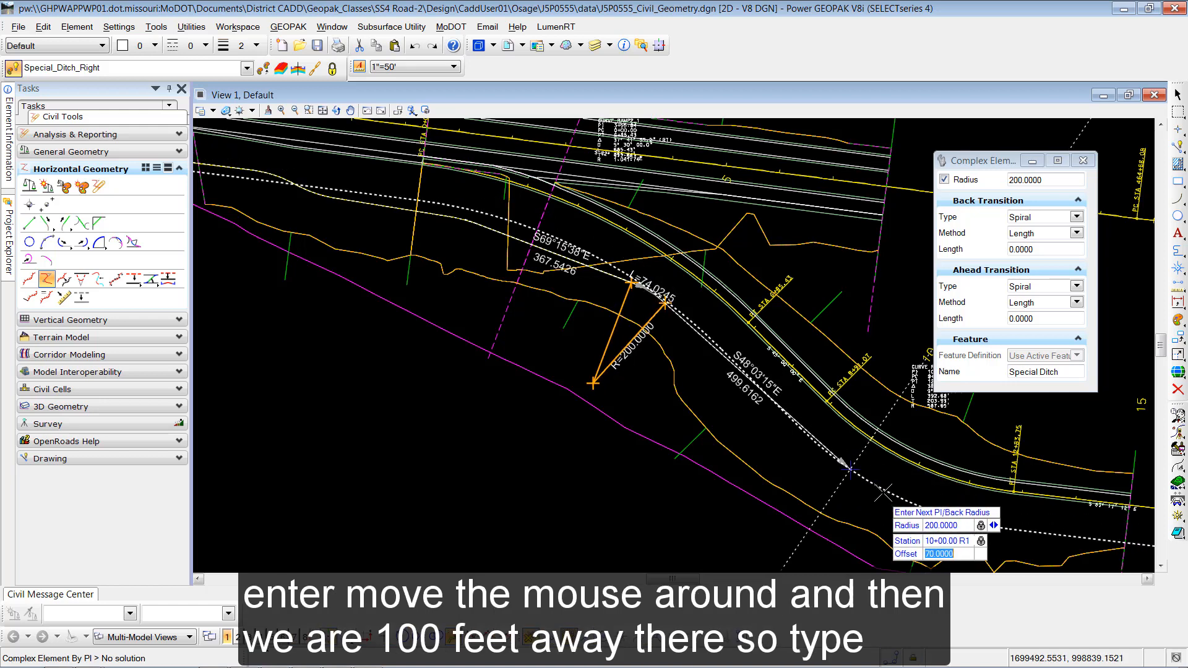
{"action": "type", "text": "100"}
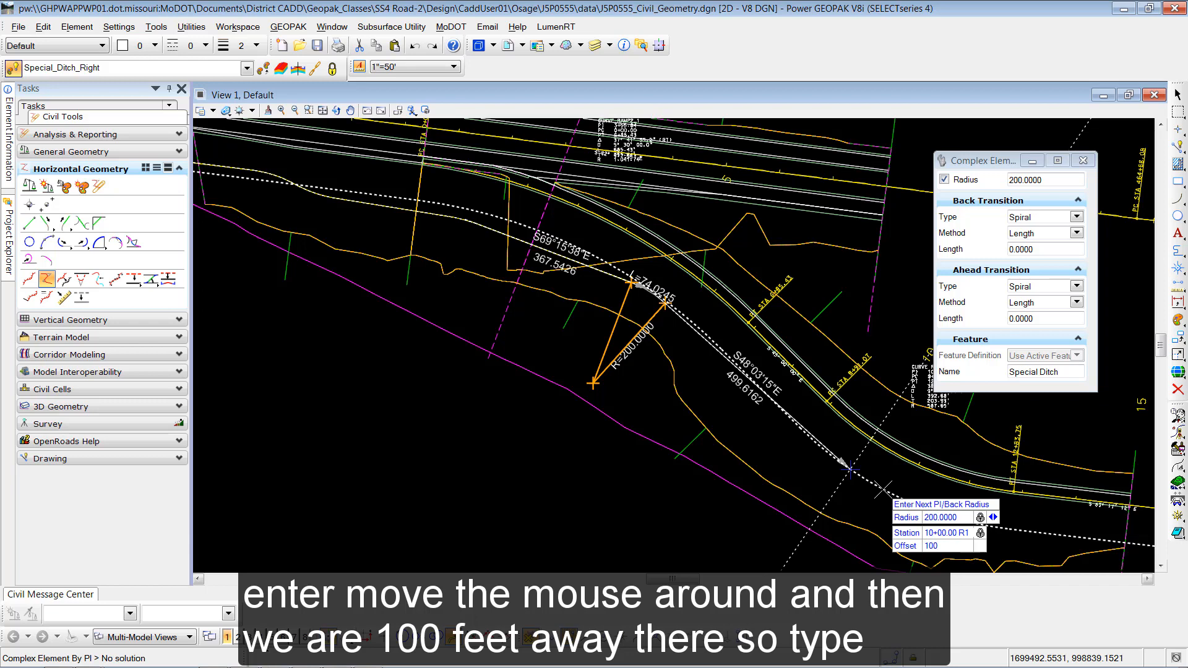
{"action": "key", "text": "Return"}
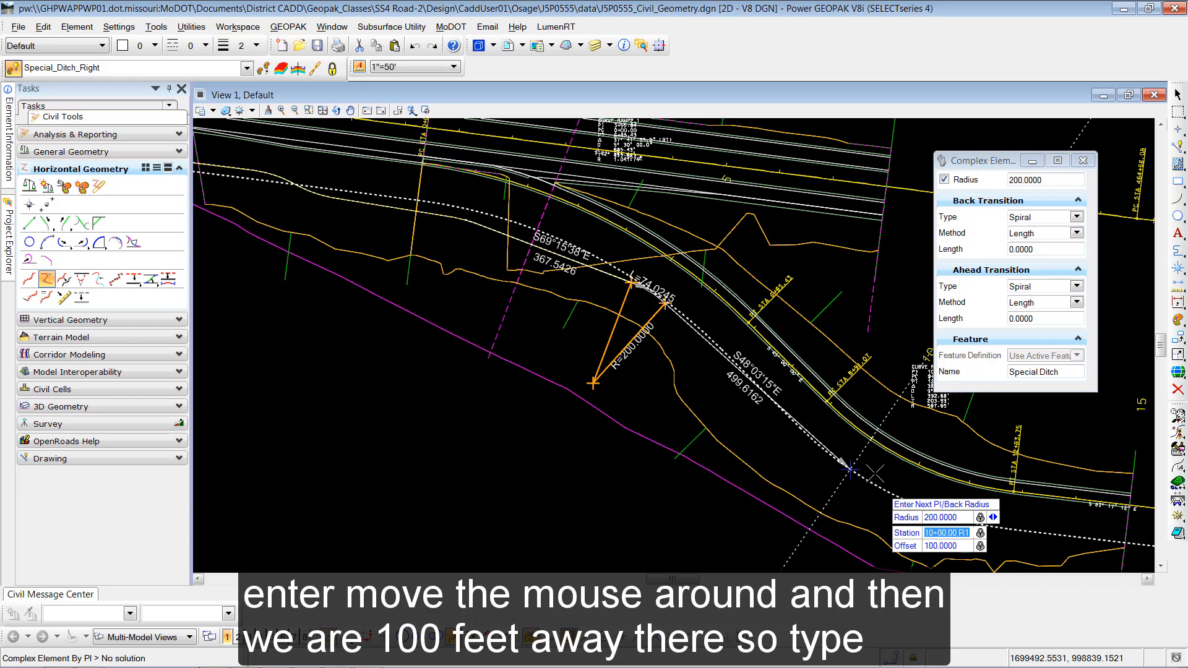
{"action": "left_click", "coordinate": [878, 482]}
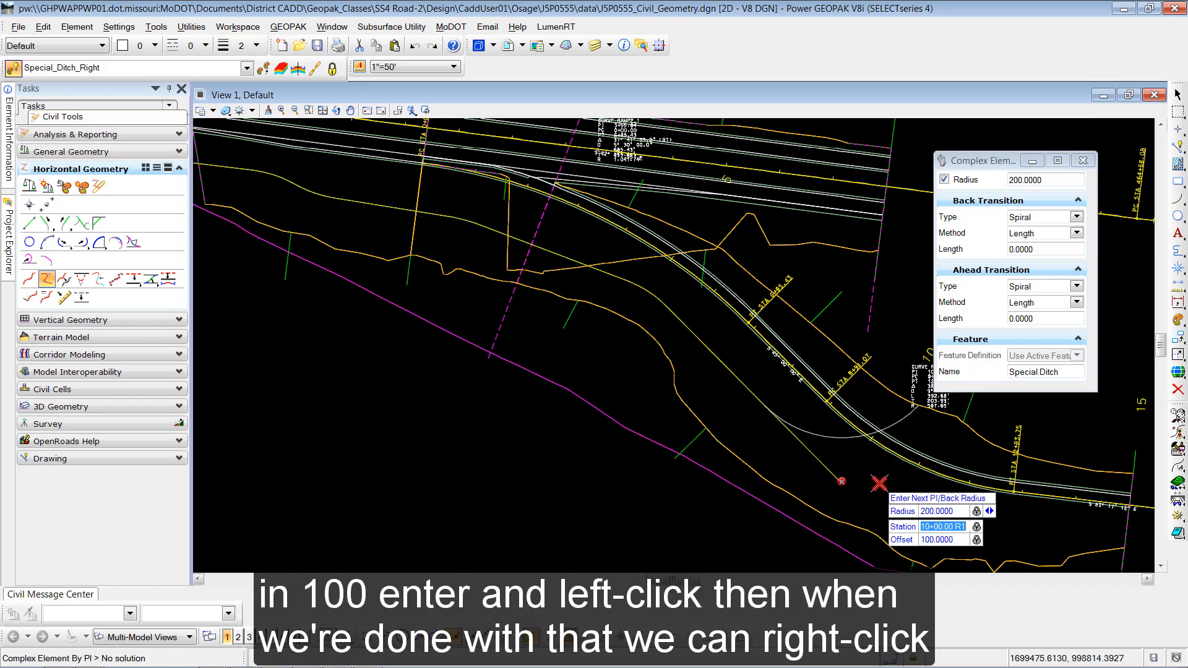
{"action": "right_click", "coordinate": [912, 497]}
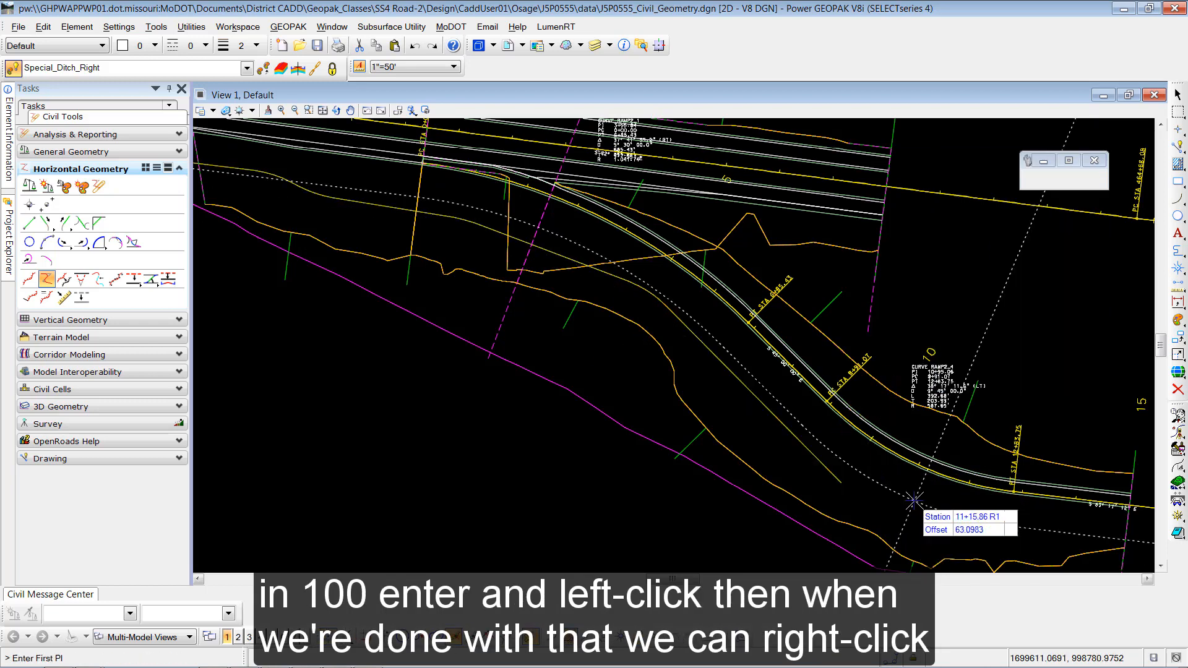
{"action": "key", "text": "Escape"}
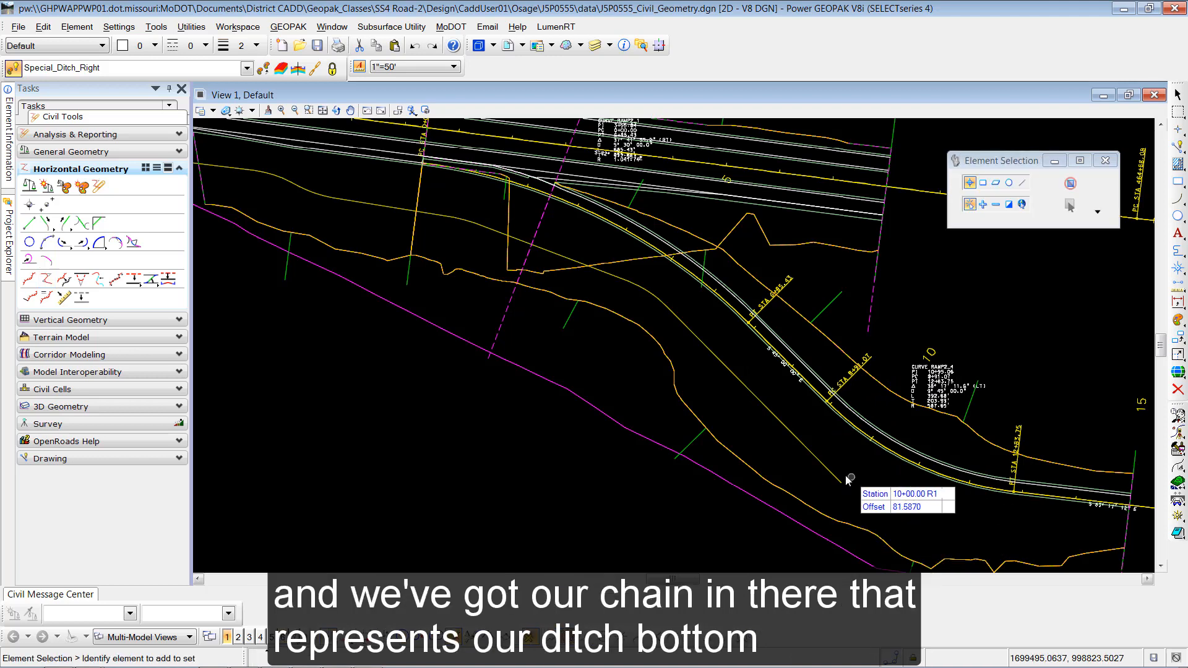
Step: Open the profile model of the new Special Ditch alignment in View 8
{"action": "left_click", "coordinate": [731, 373]}
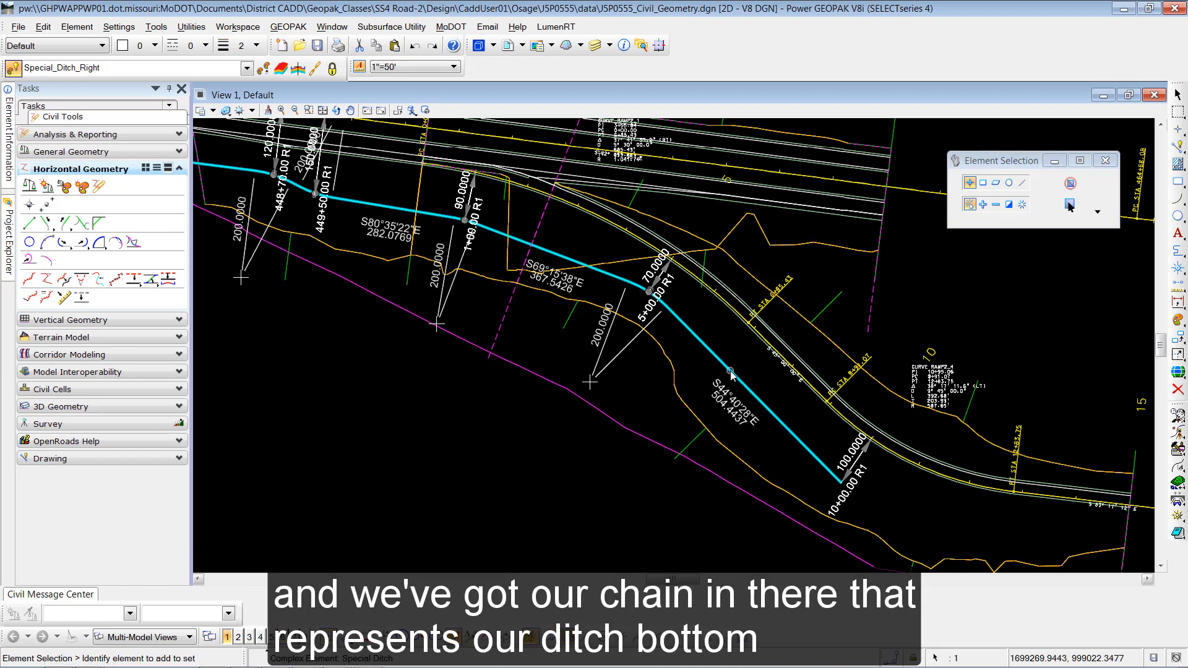
{"action": "mouse_move", "coordinate": [706, 348]}
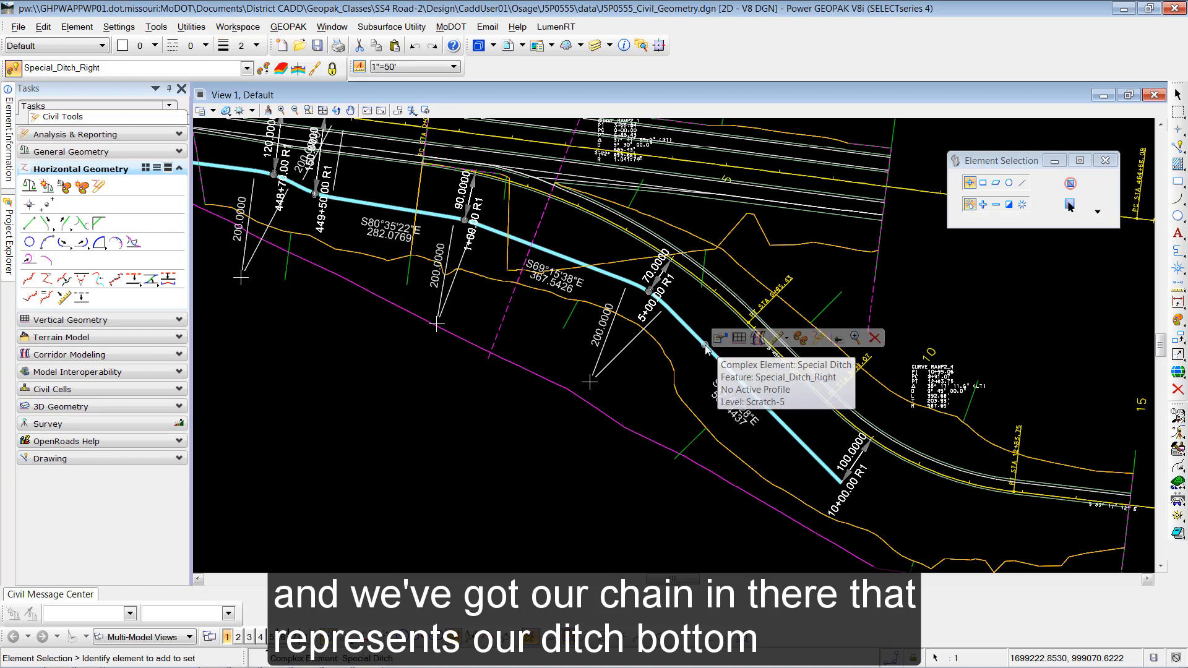
{"action": "left_click", "coordinate": [739, 338]}
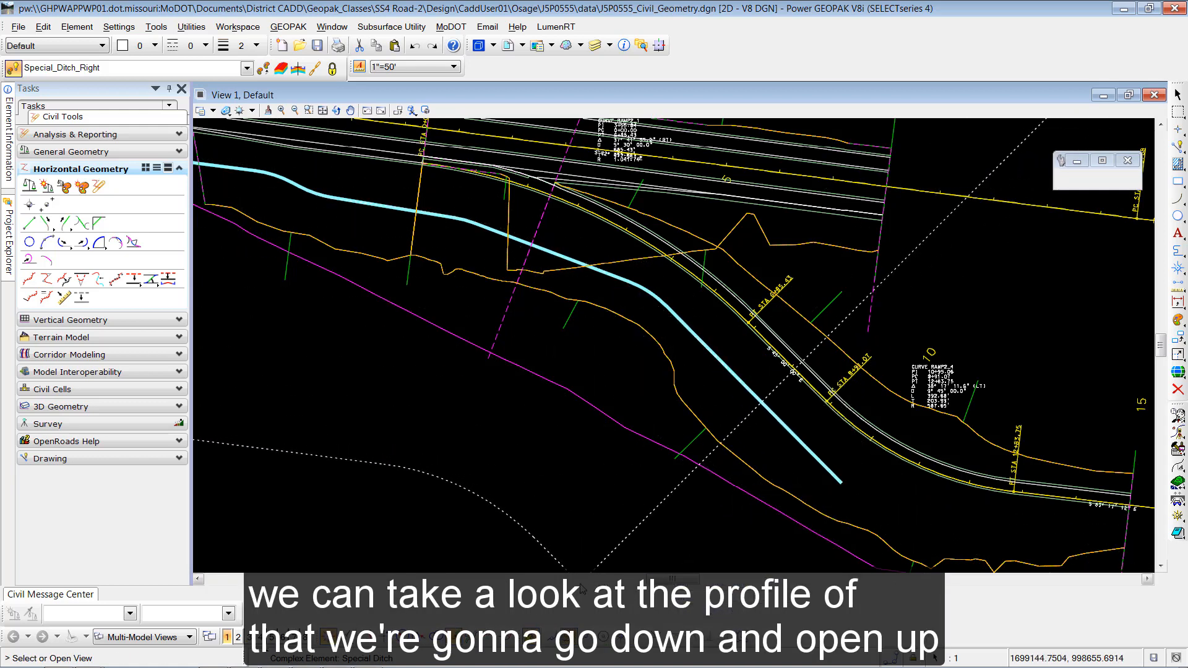
{"action": "left_click", "coordinate": [305, 637]}
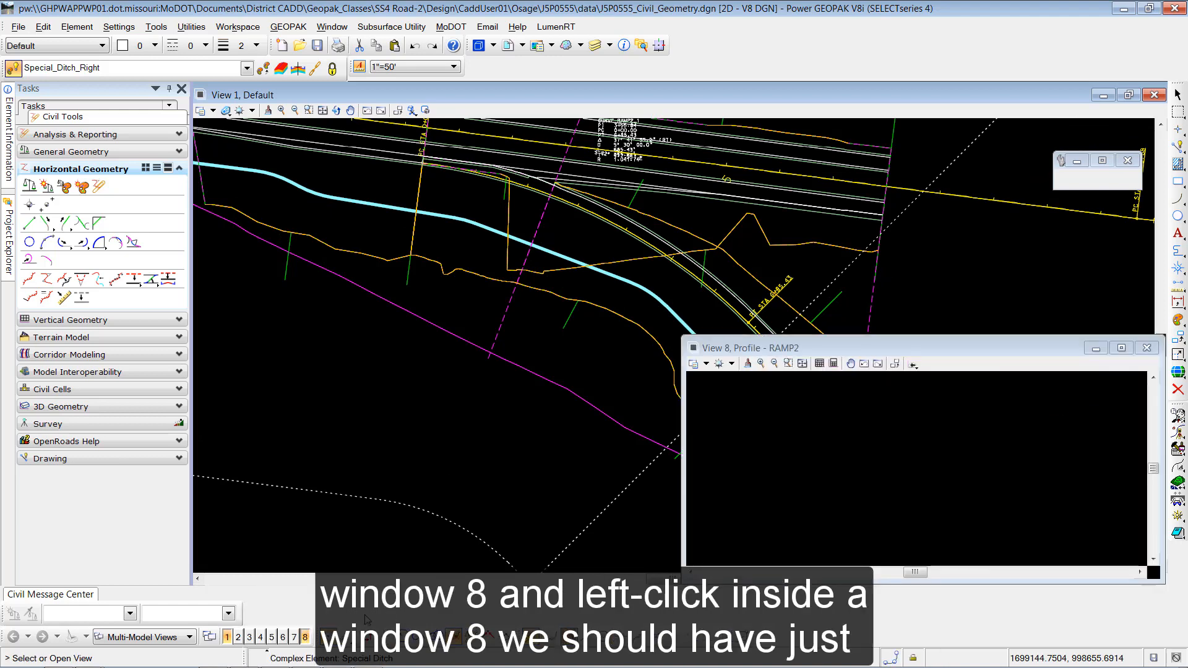
{"action": "left_click", "coordinate": [884, 410]}
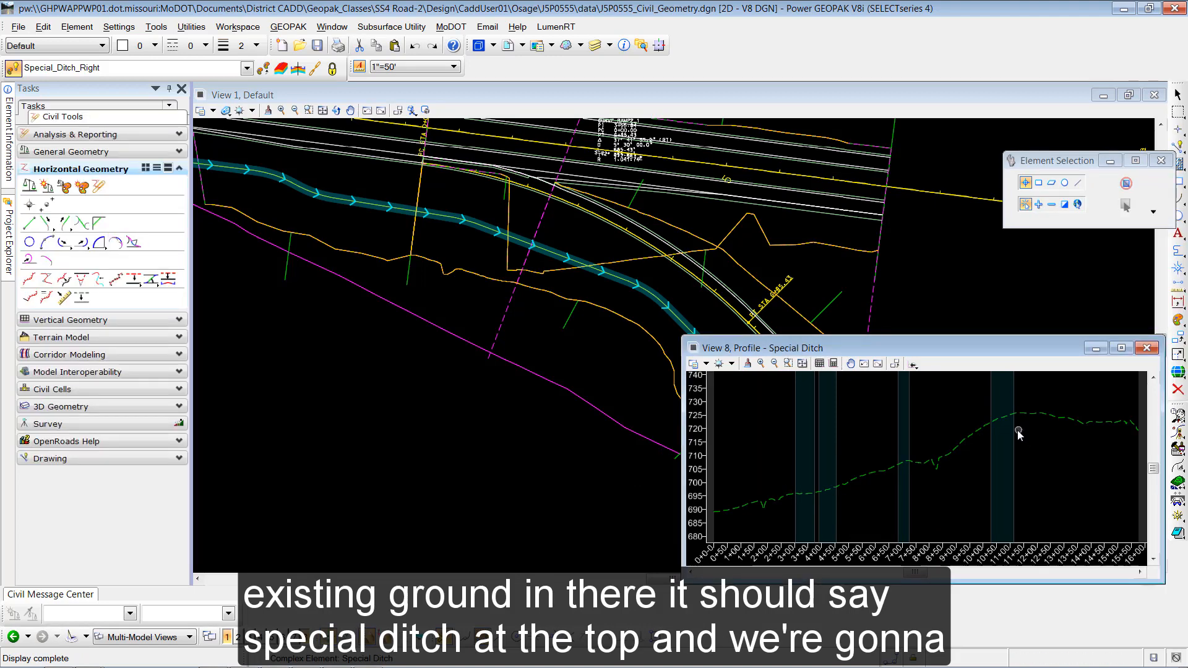
Step: Start a Profile Line Between Points for the ditch and name it "Special Ditch Proposed"
{"action": "scroll", "coordinate": [1002, 454], "scroll_direction": "down", "scroll_amount": 2}
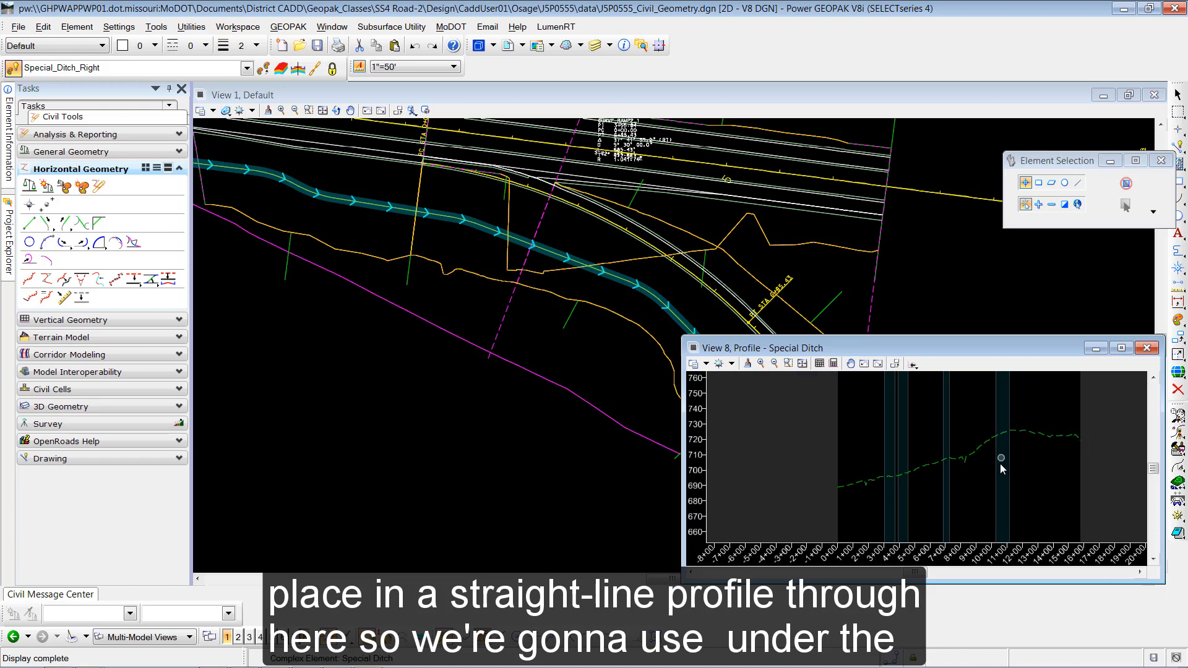
{"action": "middle_click_drag", "start_coordinate": [999, 462], "coordinate": [960, 442]}
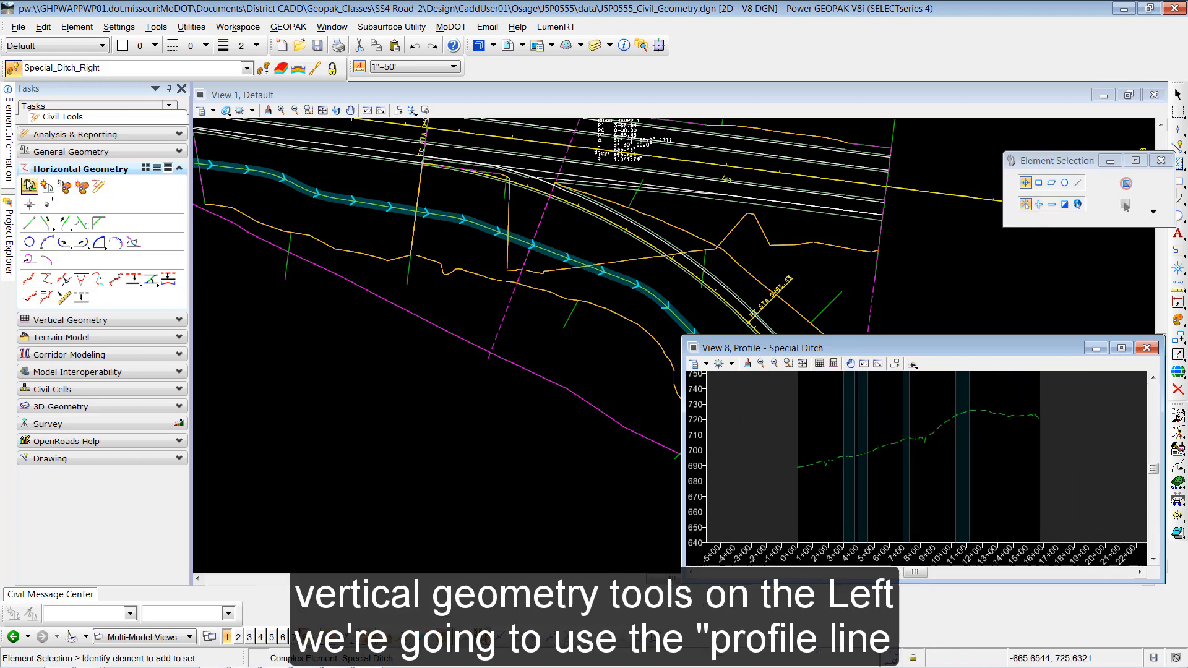
{"action": "left_click", "coordinate": [39, 169]}
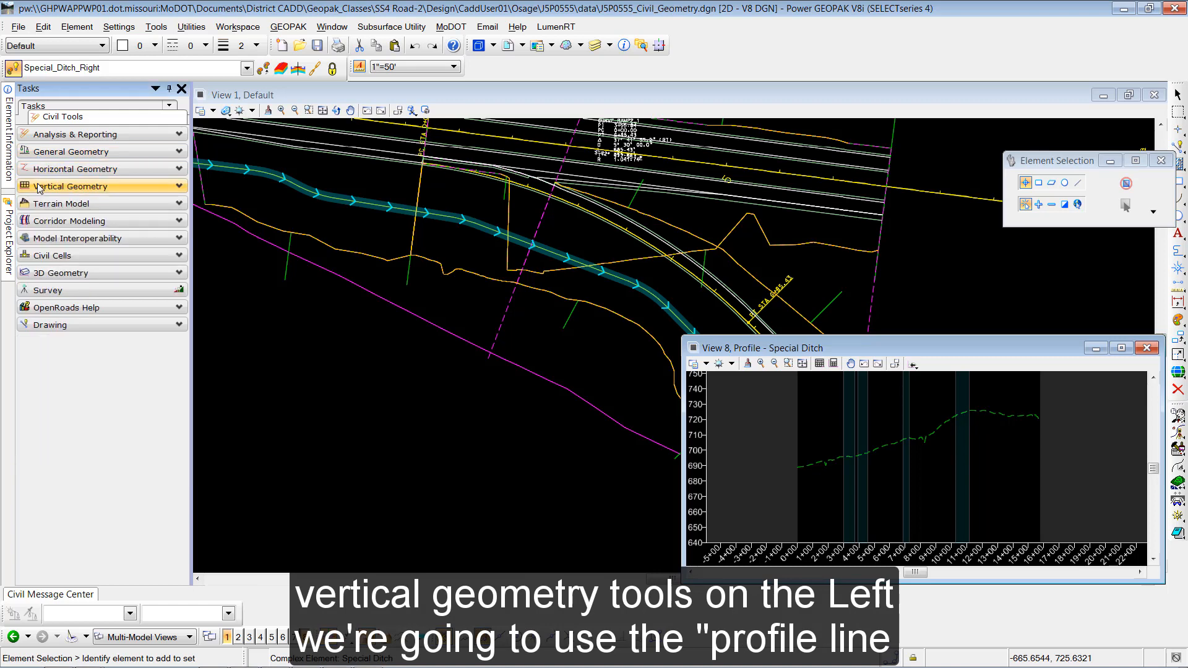
{"action": "left_click", "coordinate": [40, 187]}
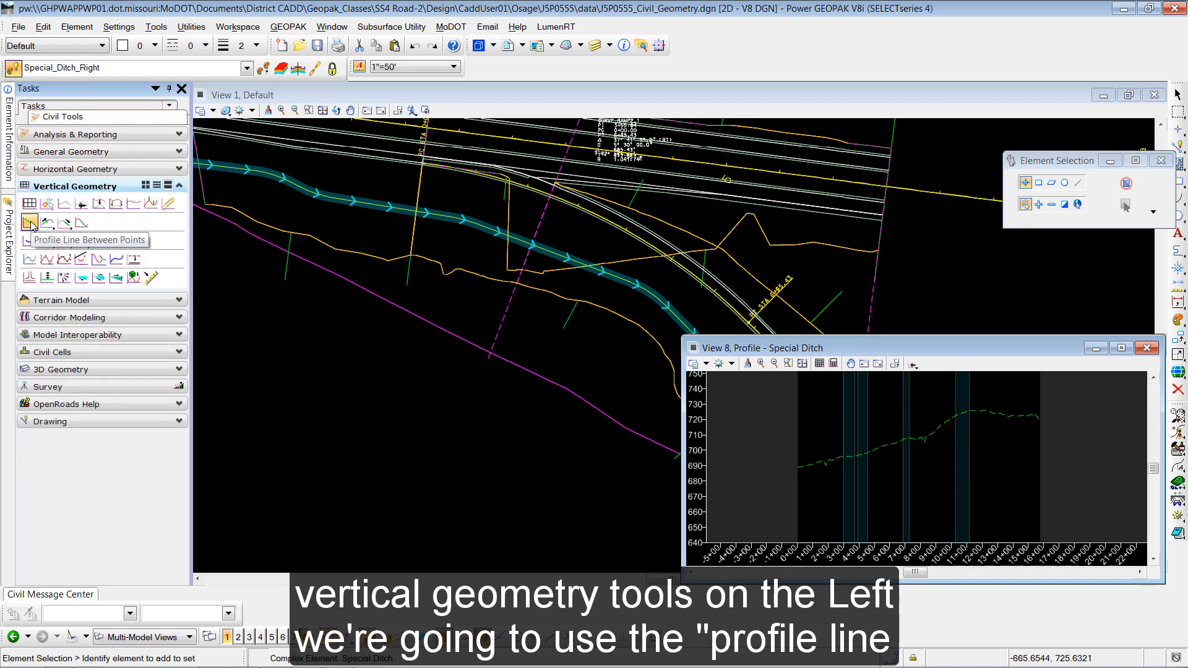
{"action": "left_click", "coordinate": [30, 222]}
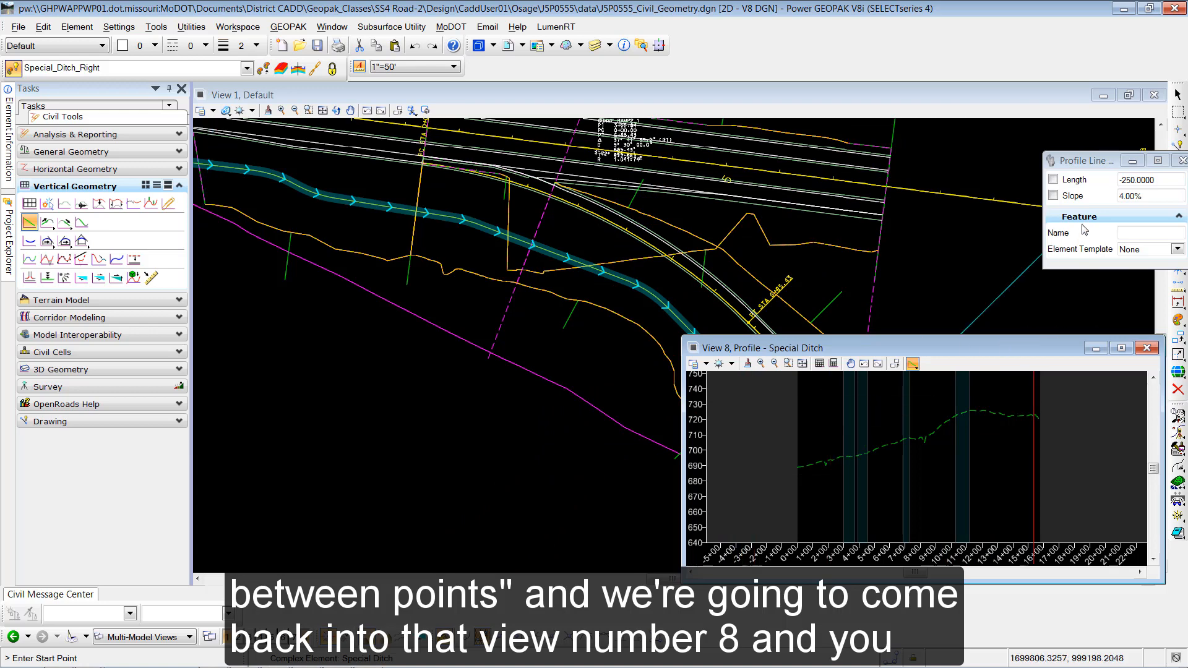
{"action": "left_click_drag", "start_coordinate": [1088, 160], "coordinate": [945, 179]}
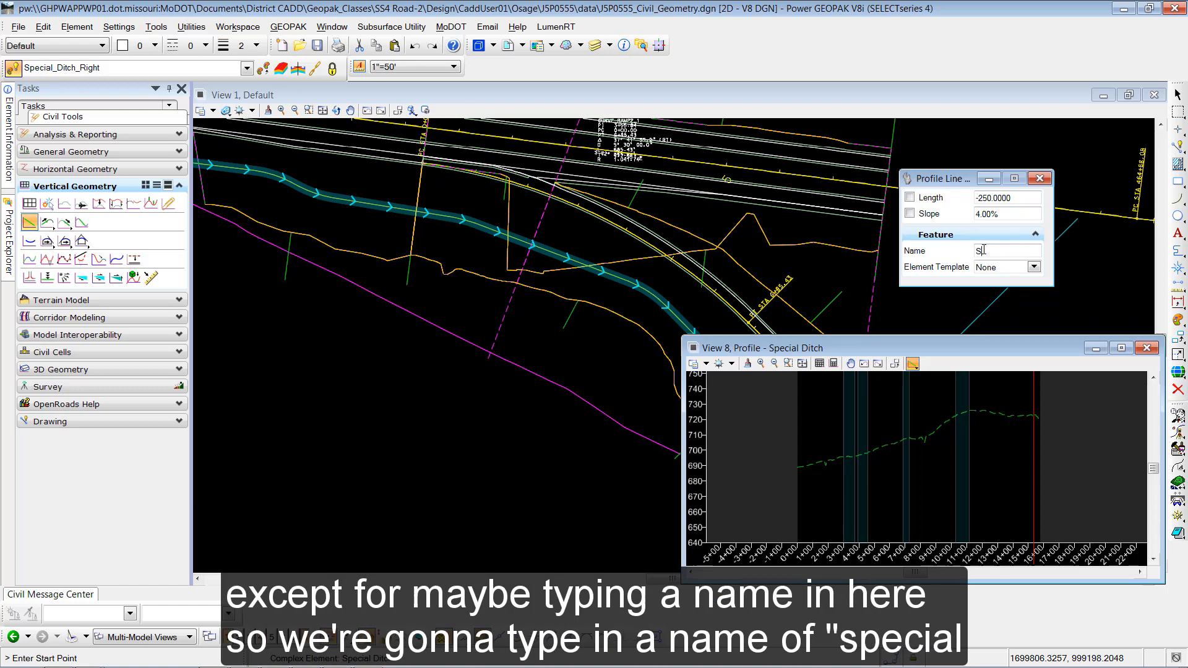
{"action": "type", "text": "al Ditch Pro"}
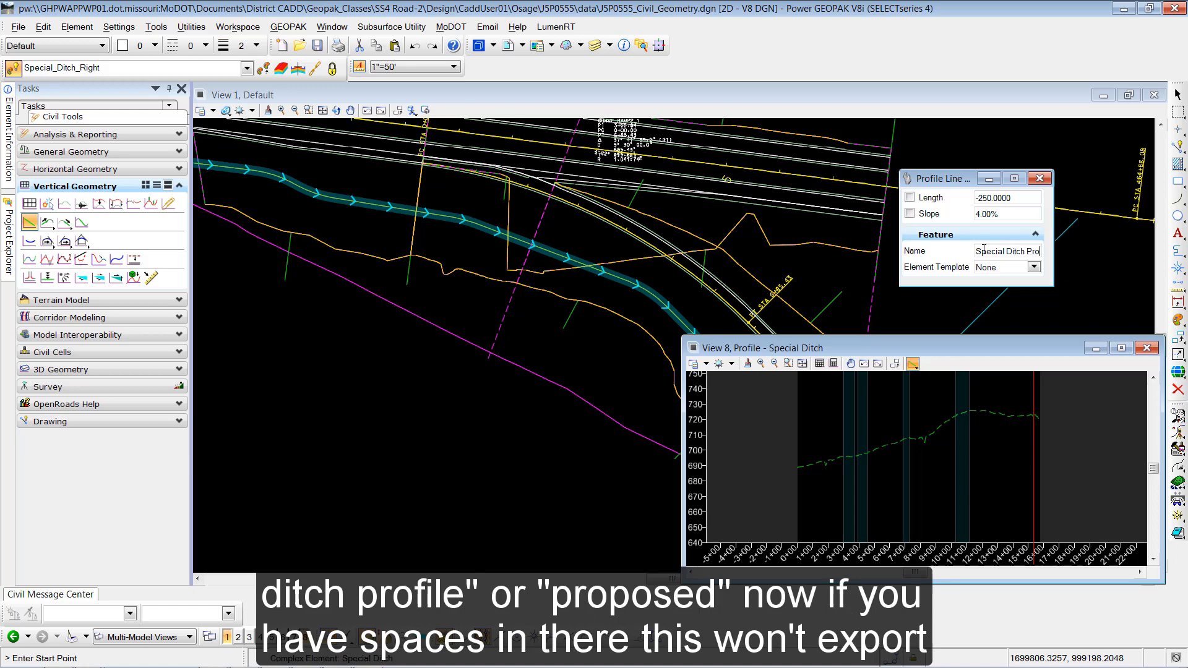
{"action": "type", "text": "posed"}
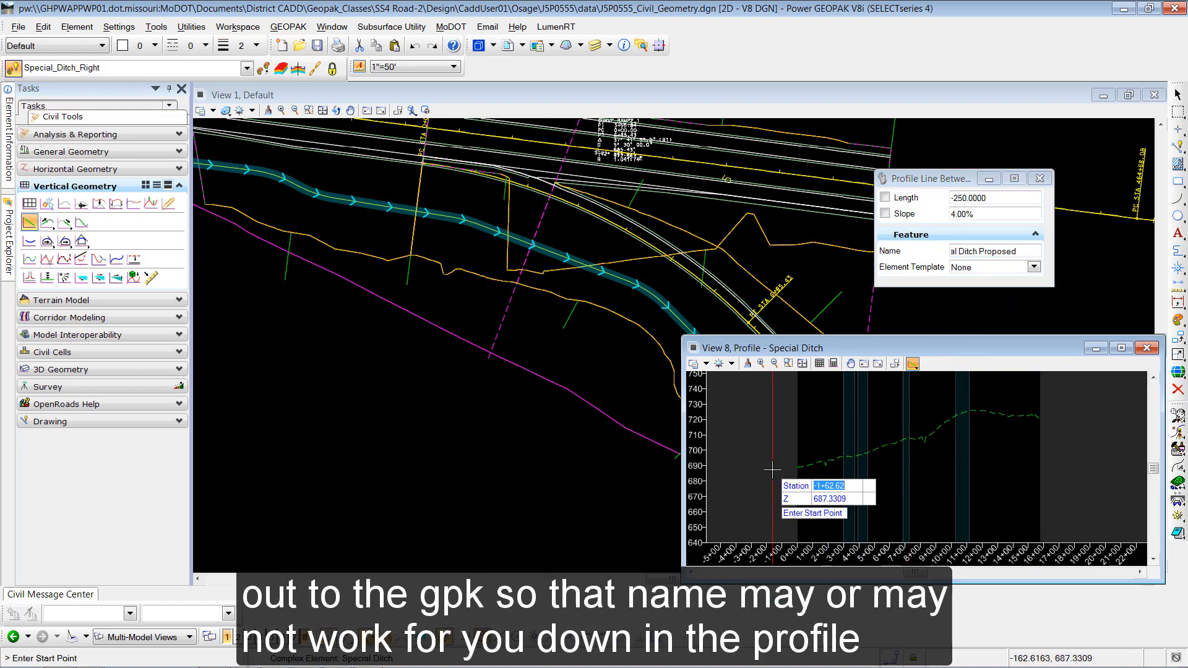
Step: Place the start point of the ditch's profile line at station 0+00 with a Z elevation of 688
{"action": "type", "text": "0+00"}
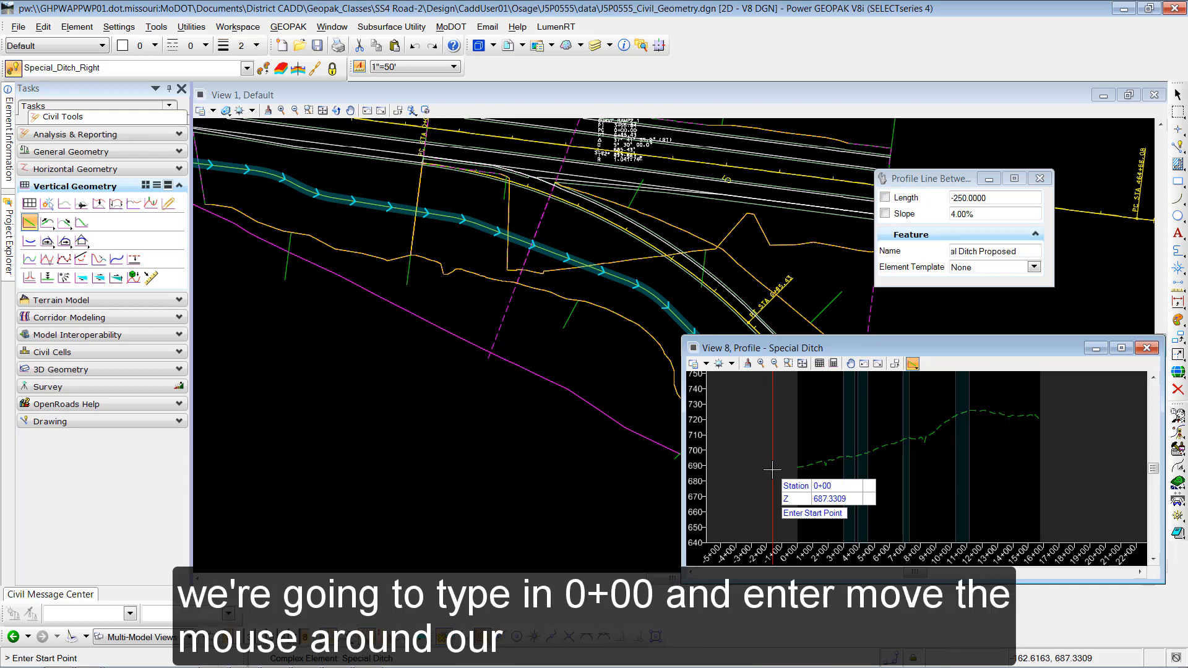
{"action": "key", "text": "Return"}
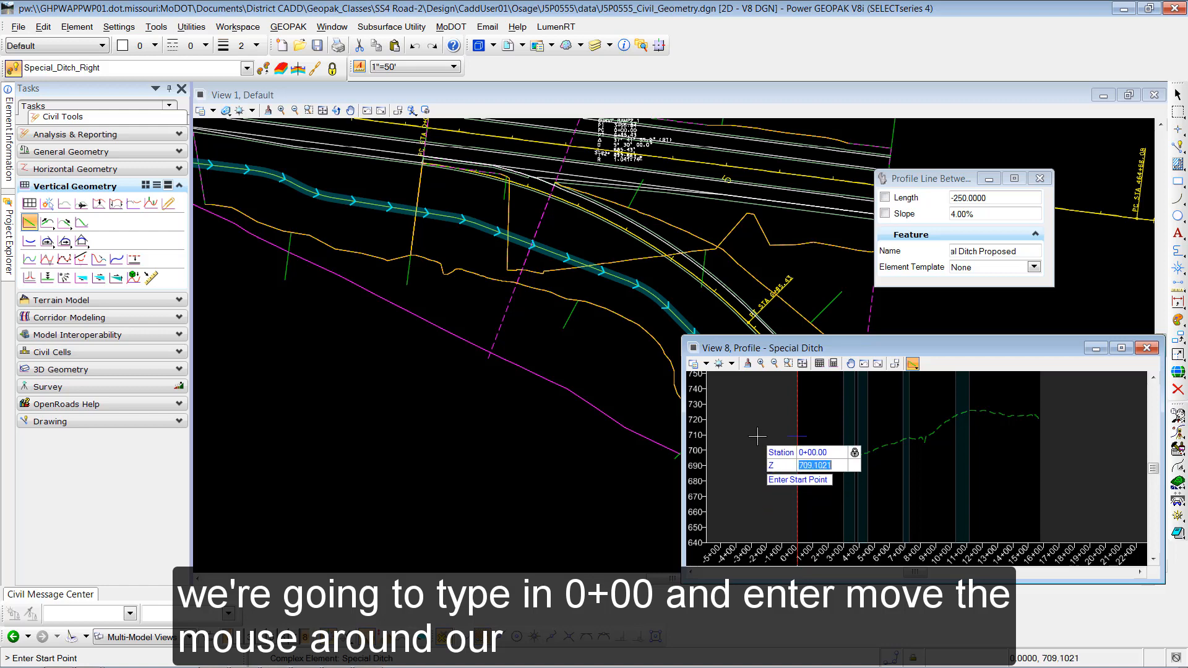
{"action": "type", "text": "688.0000"}
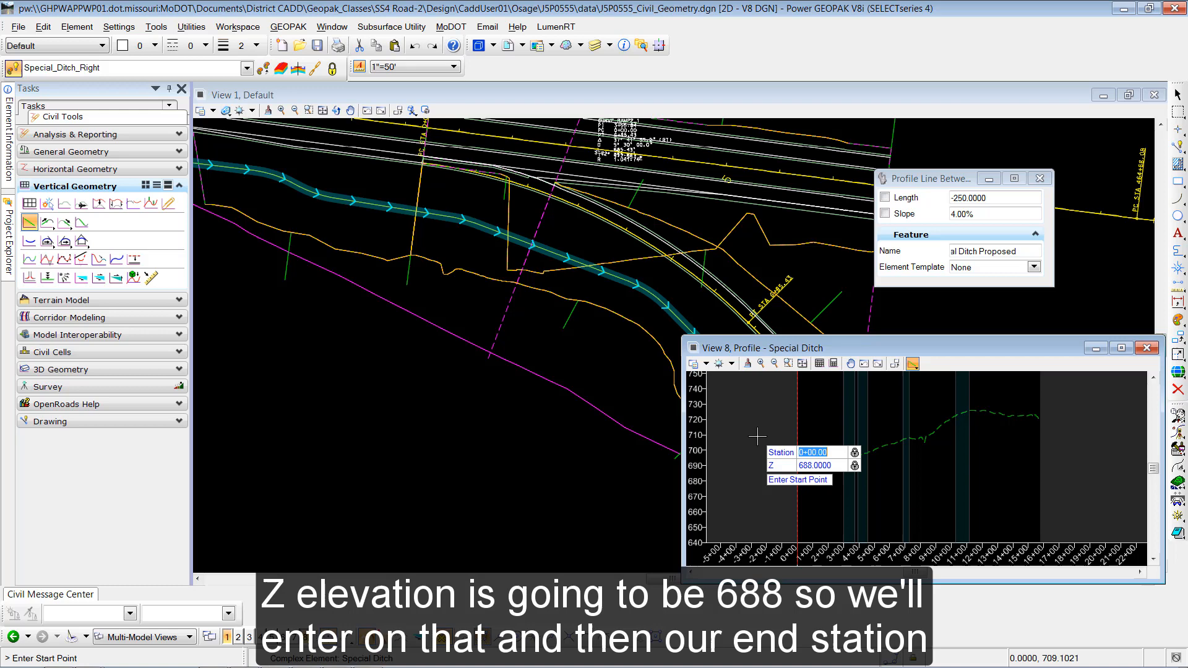
{"action": "key", "text": "Return"}
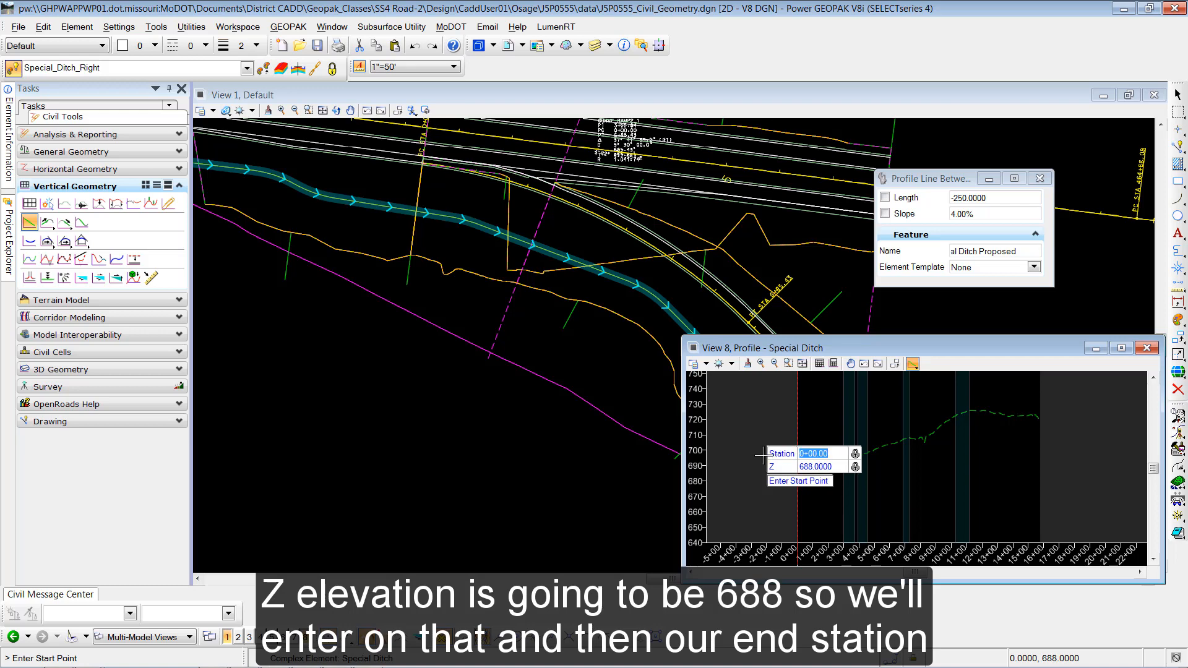
{"action": "left_click", "coordinate": [759, 480]}
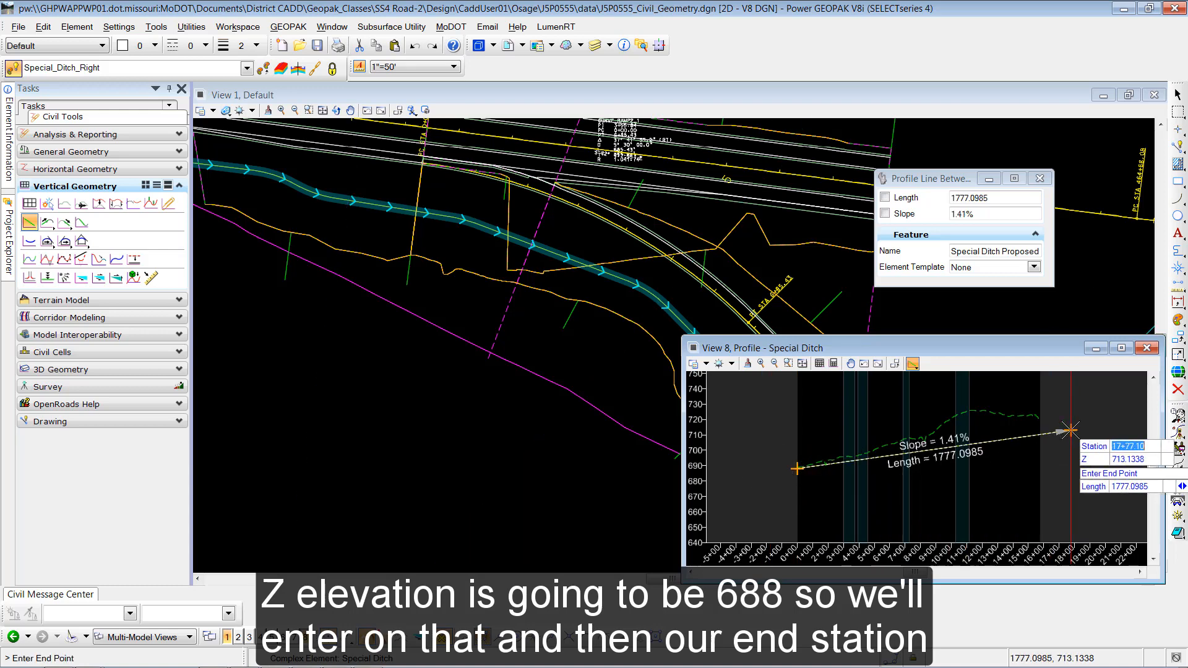
Step: End the ditch's profile line at station 15+75.75 with a Z elevation of 704 and leave the line command
{"action": "type", "text": "15"}
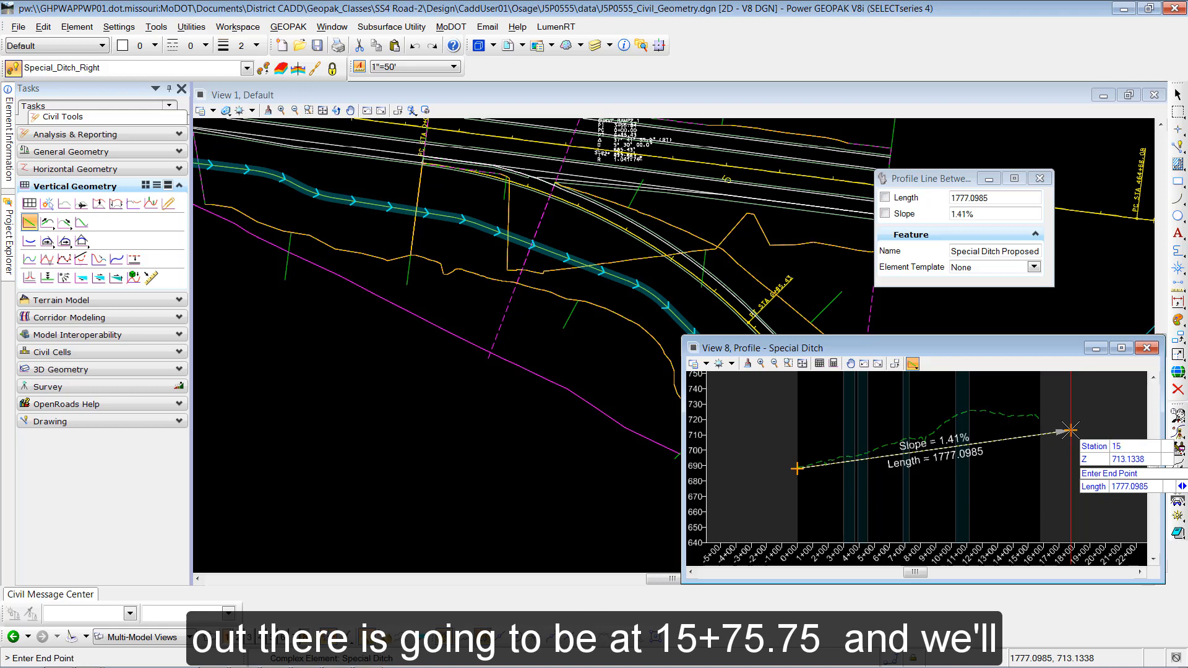
{"action": "type", "text": "+75.75"}
{"action": "key", "text": "Return"}
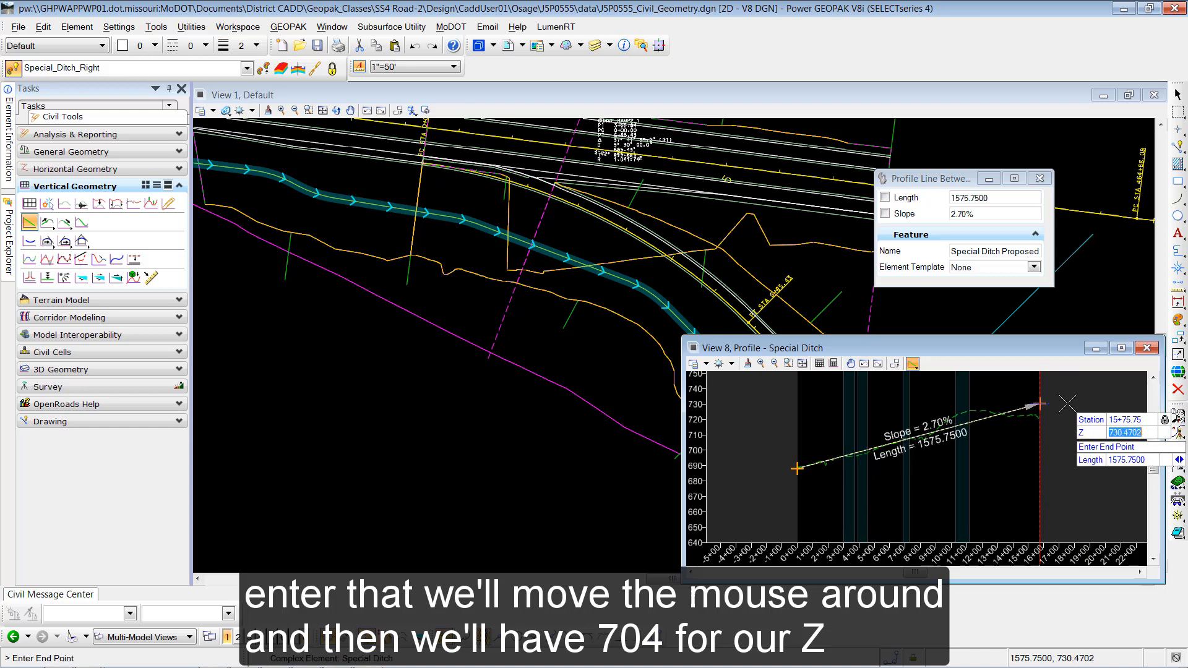
{"action": "type", "text": "704"}
{"action": "key", "text": "Return"}
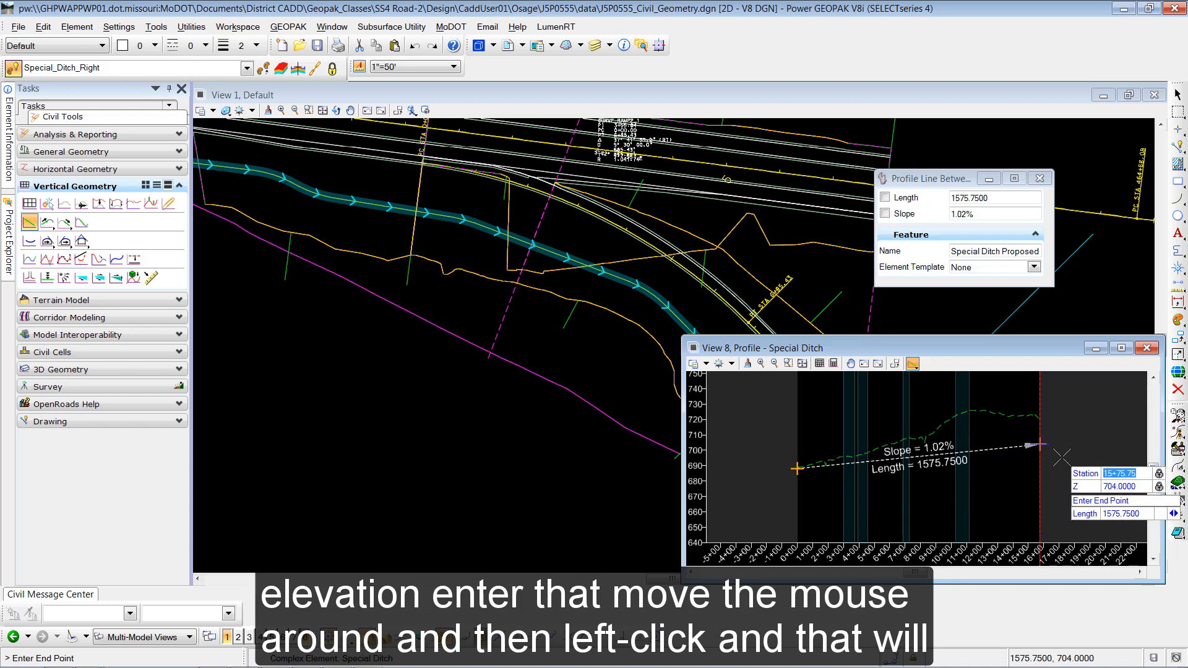
{"action": "left_click", "coordinate": [1061, 457]}
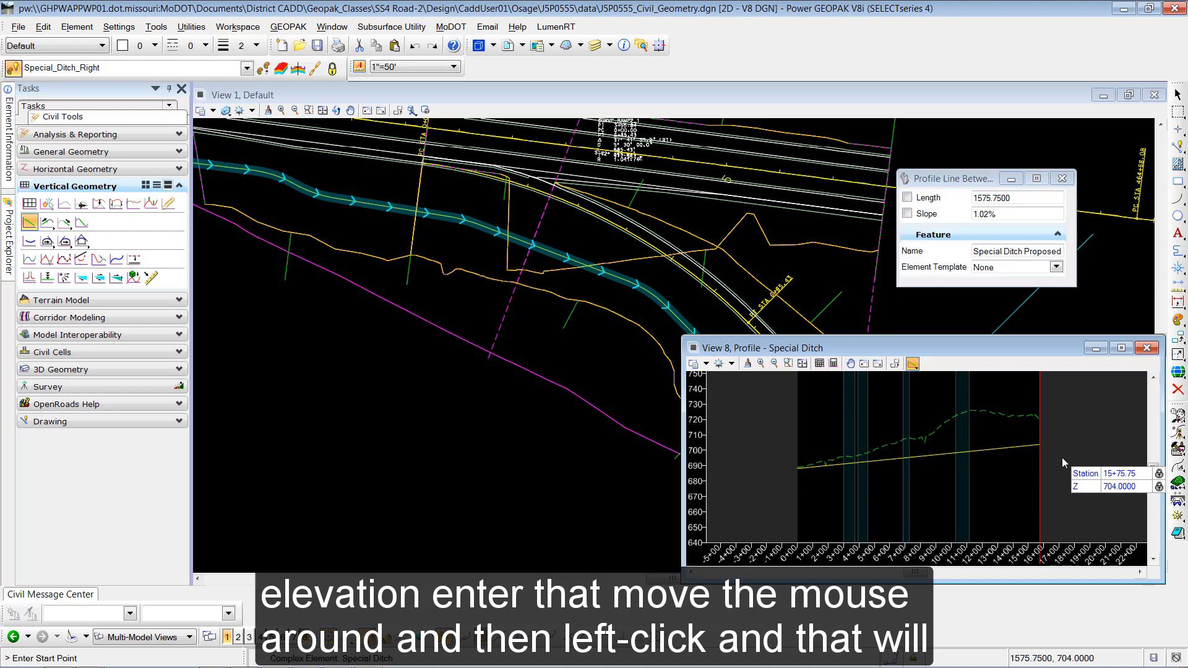
{"action": "right_click", "coordinate": [1062, 412]}
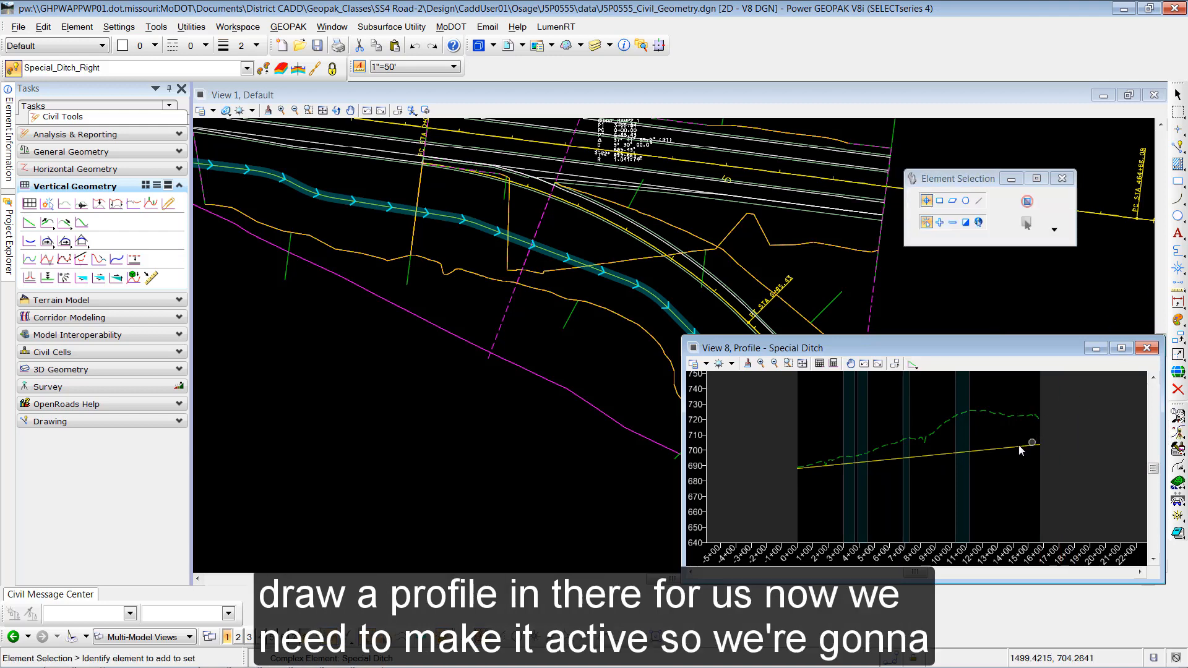
Step: Make the Special Ditch Proposed profile line the active profile of the ditch alignment
{"action": "mouse_move", "coordinate": [1008, 452]}
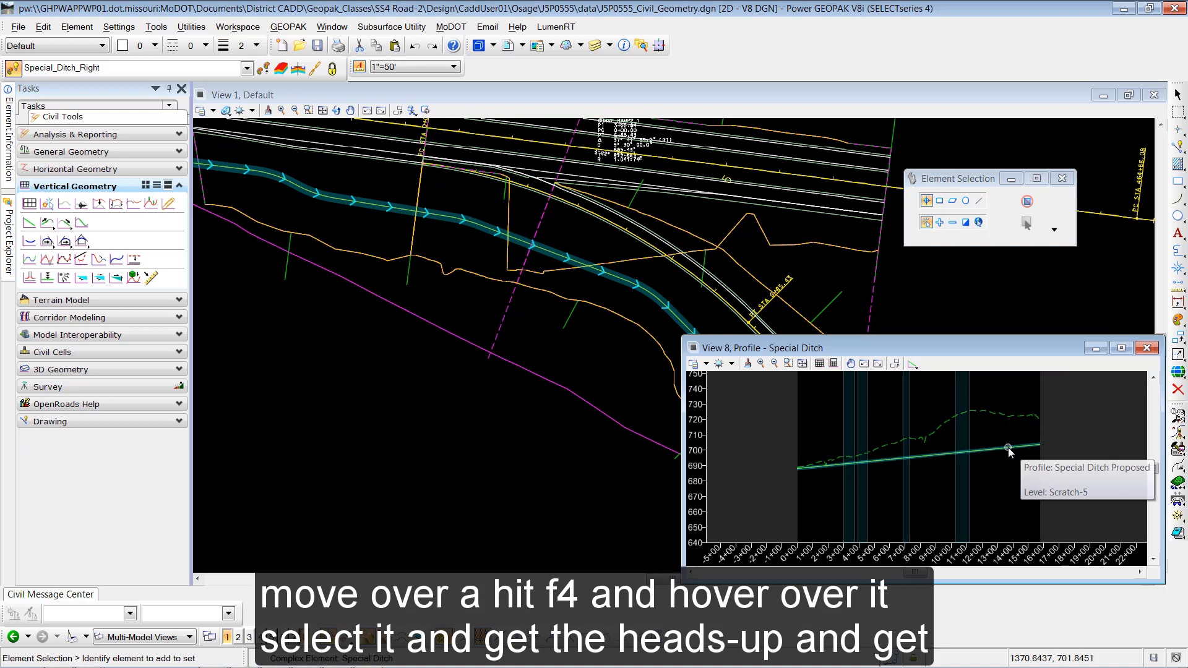
{"action": "left_click", "coordinate": [1008, 452]}
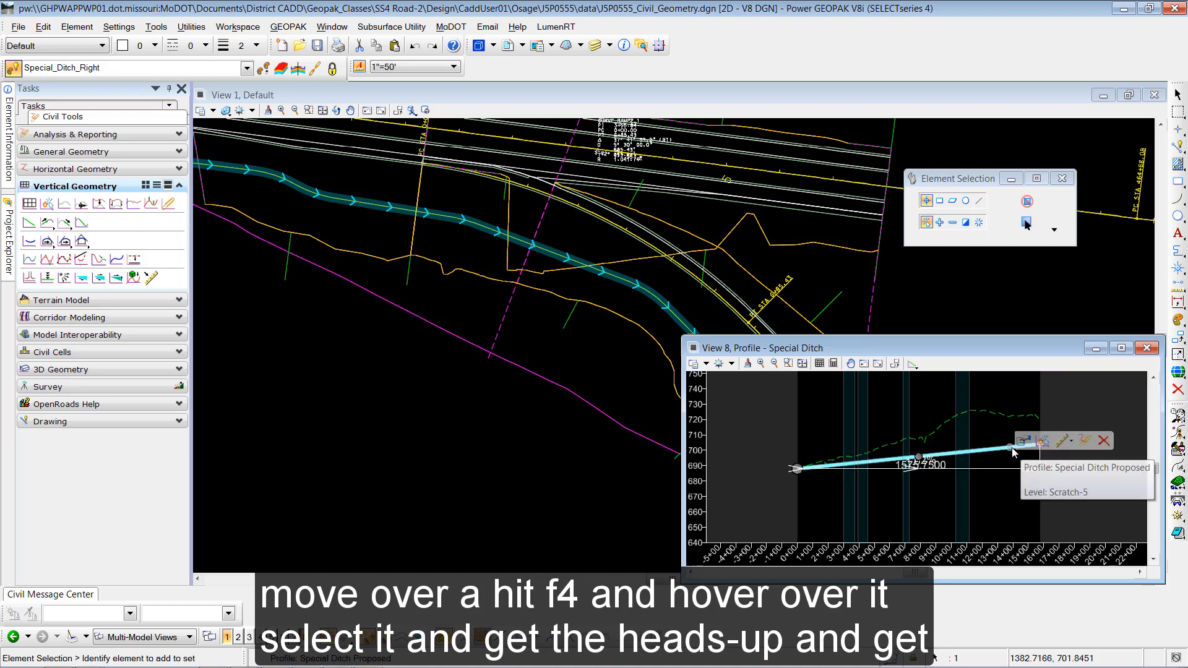
{"action": "left_click", "coordinate": [1045, 447]}
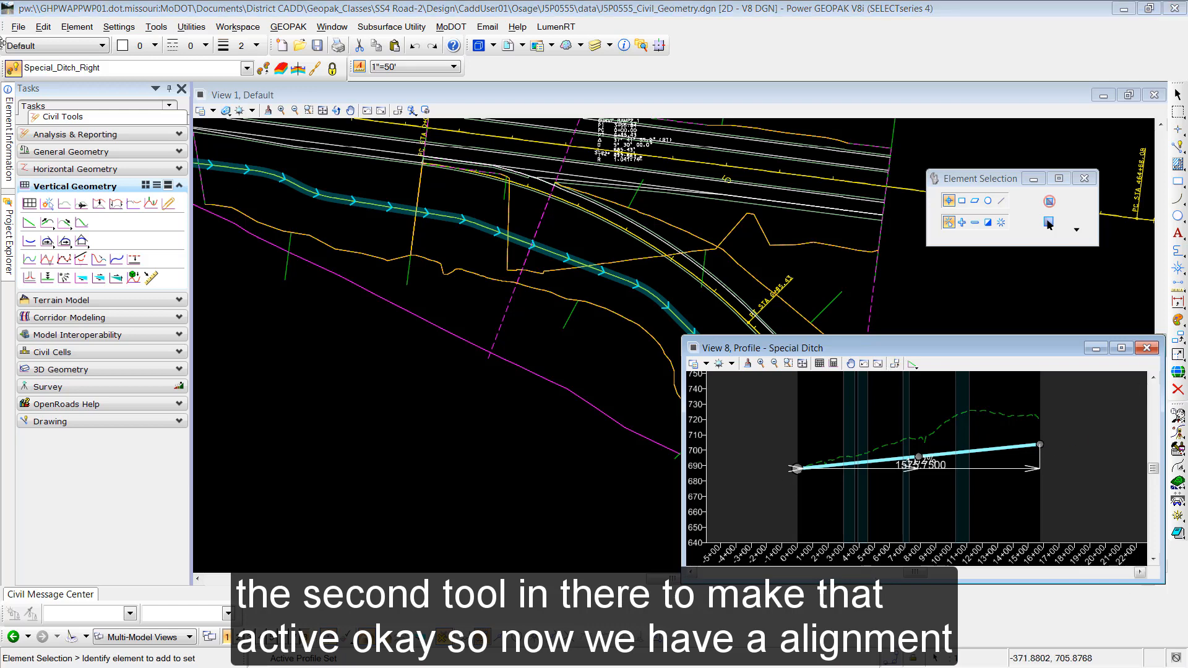
Step: Open the J5P0555_Corridors.dgn drawing and check in the civil geometry file
{"action": "left_click", "coordinate": [18, 27]}
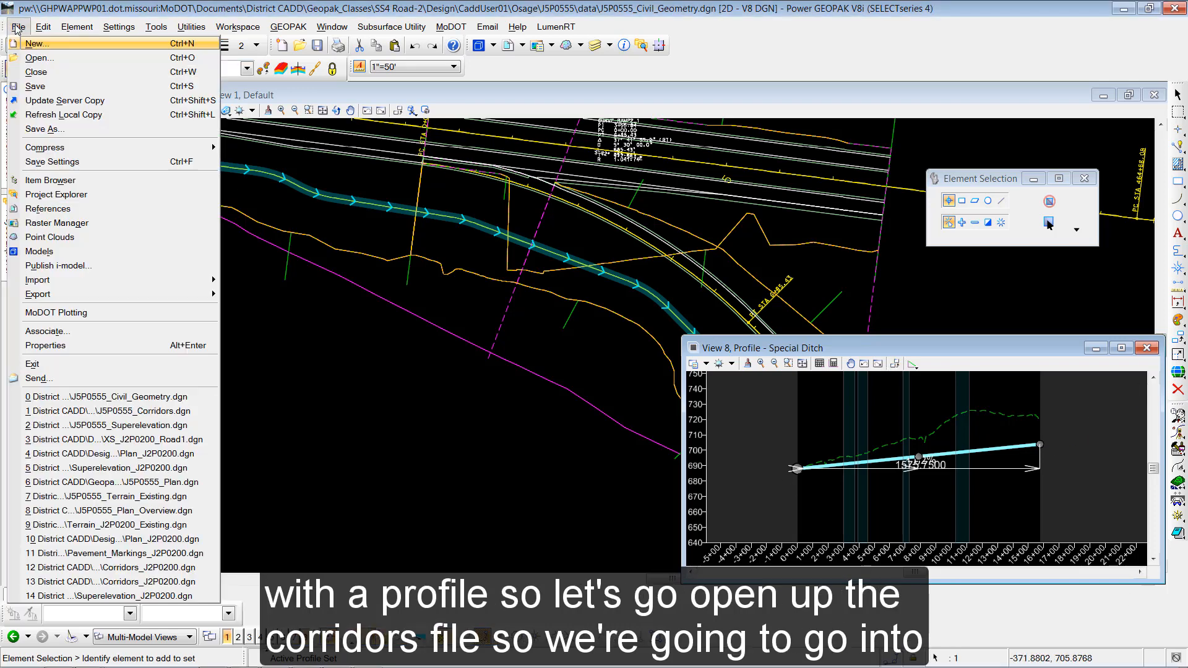
{"action": "left_click", "coordinate": [38, 57]}
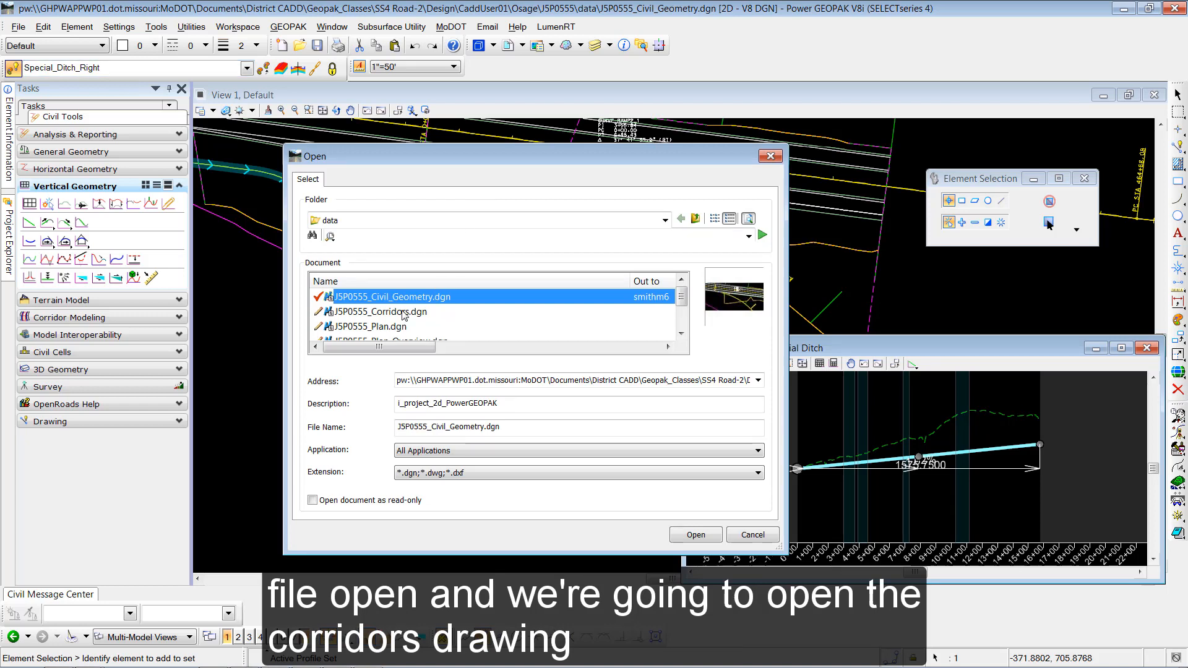
{"action": "left_click", "coordinate": [403, 313]}
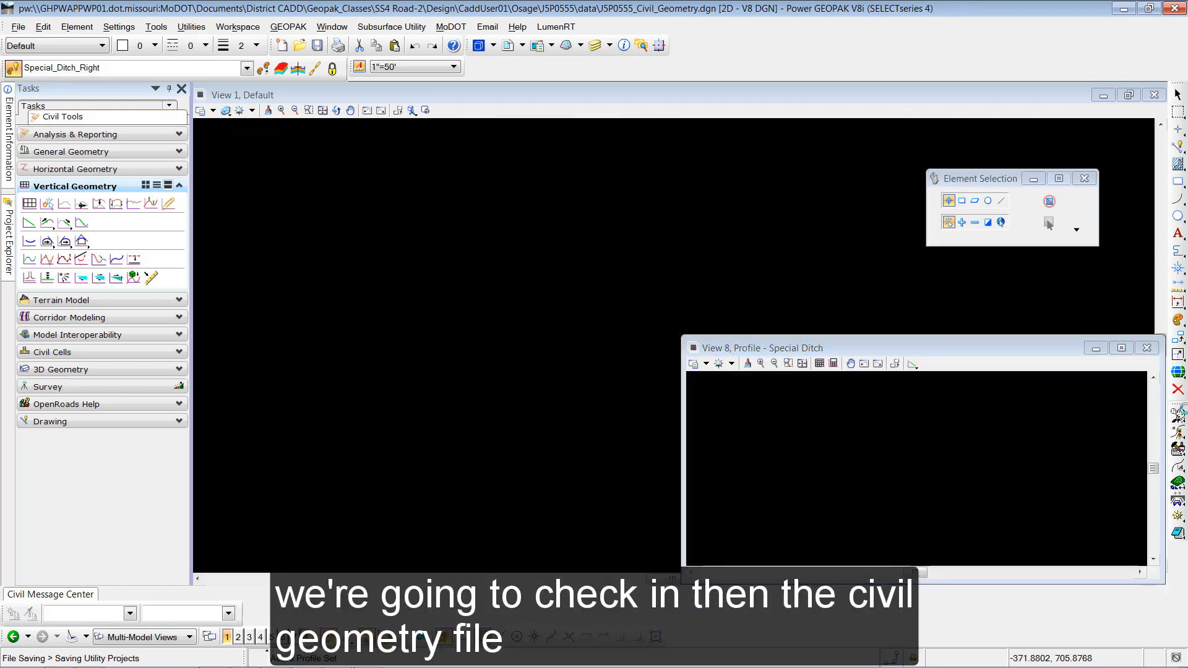
{"action": "left_click", "coordinate": [464, 456]}
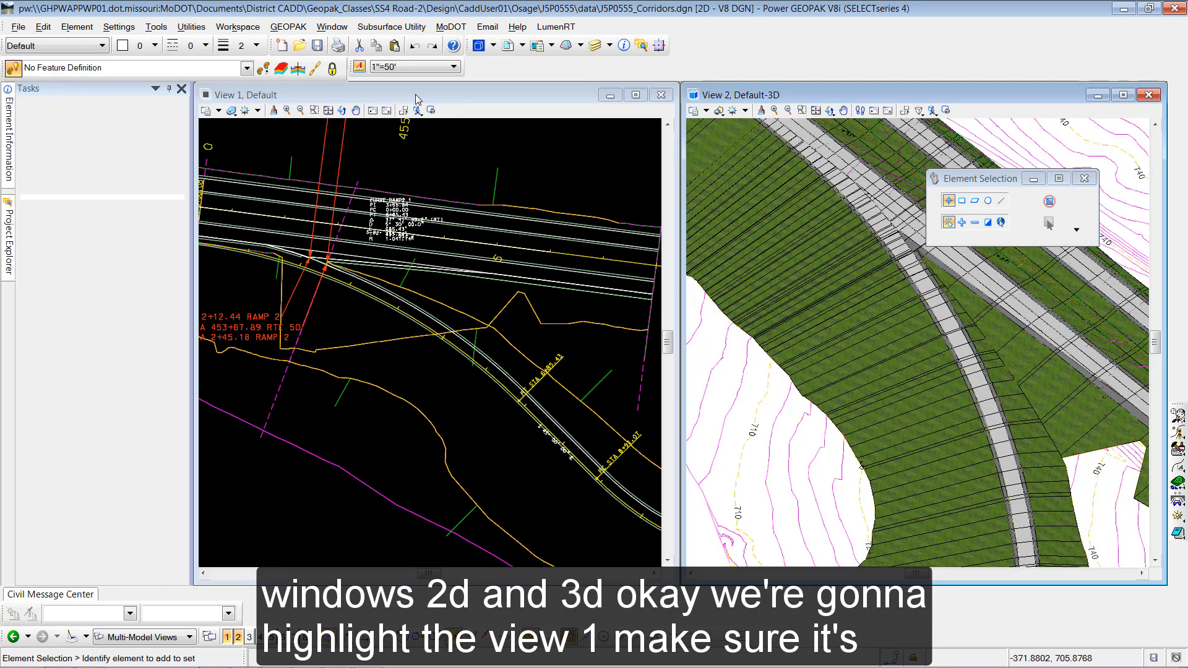
Step: Turn on the Scratch-5 level of the J5P0555_Civil_Geometry.dgn reference in View 1
{"action": "left_click", "coordinate": [381, 92]}
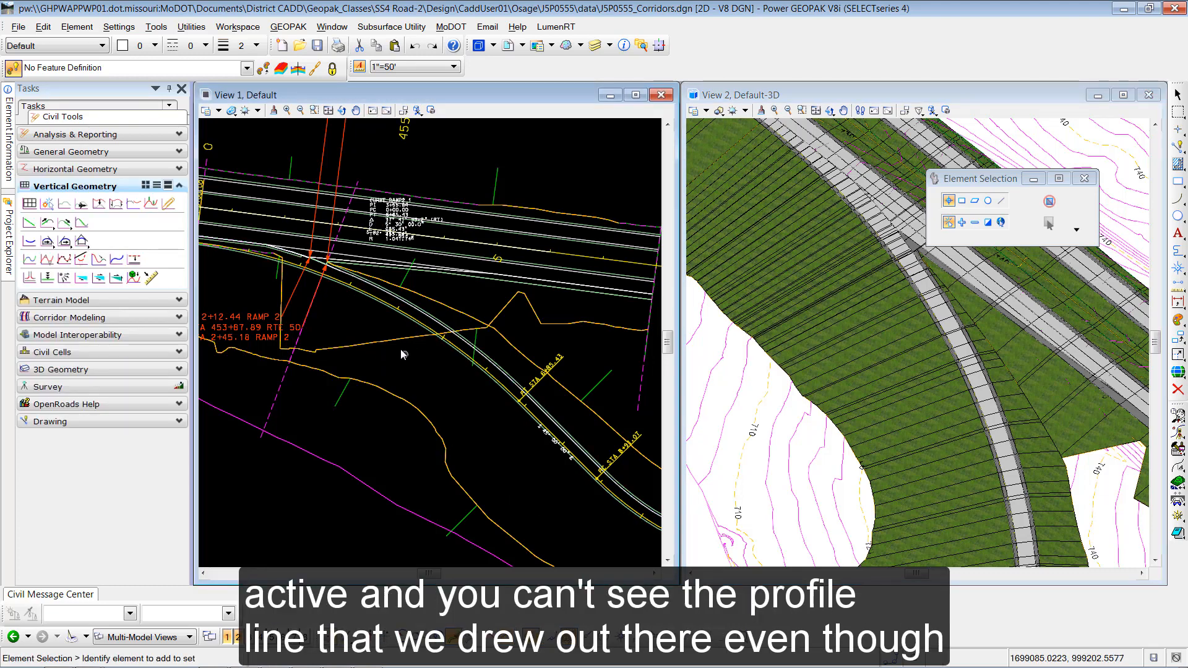
{"action": "left_click", "coordinate": [594, 45]}
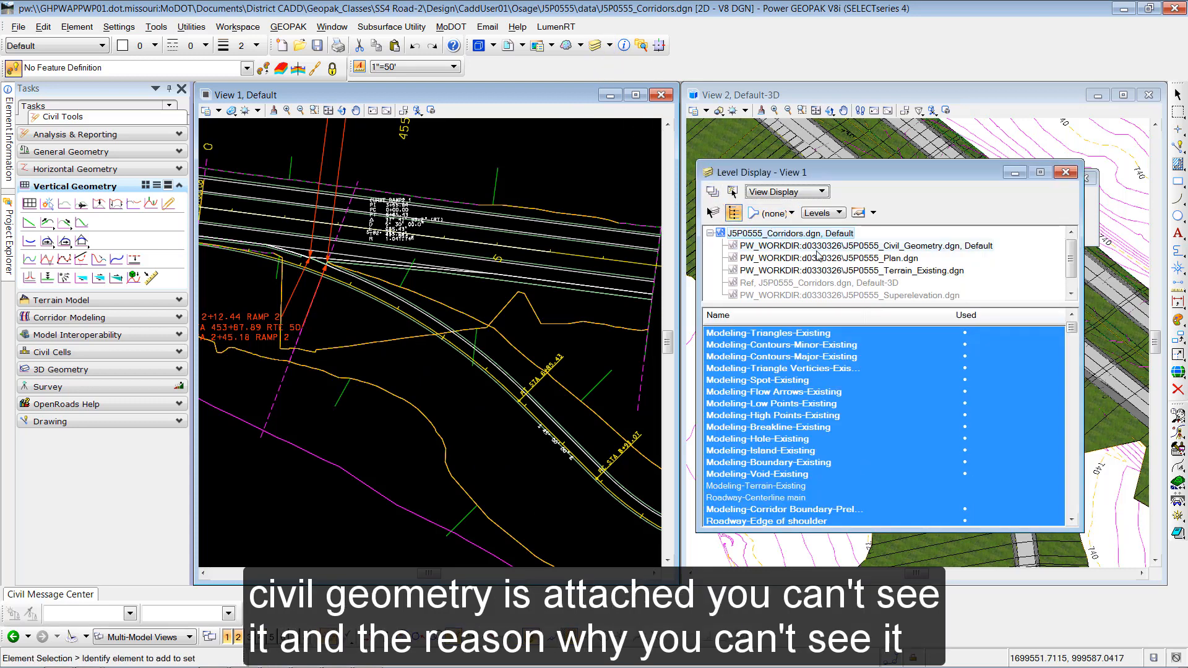
{"action": "left_click", "coordinate": [891, 246]}
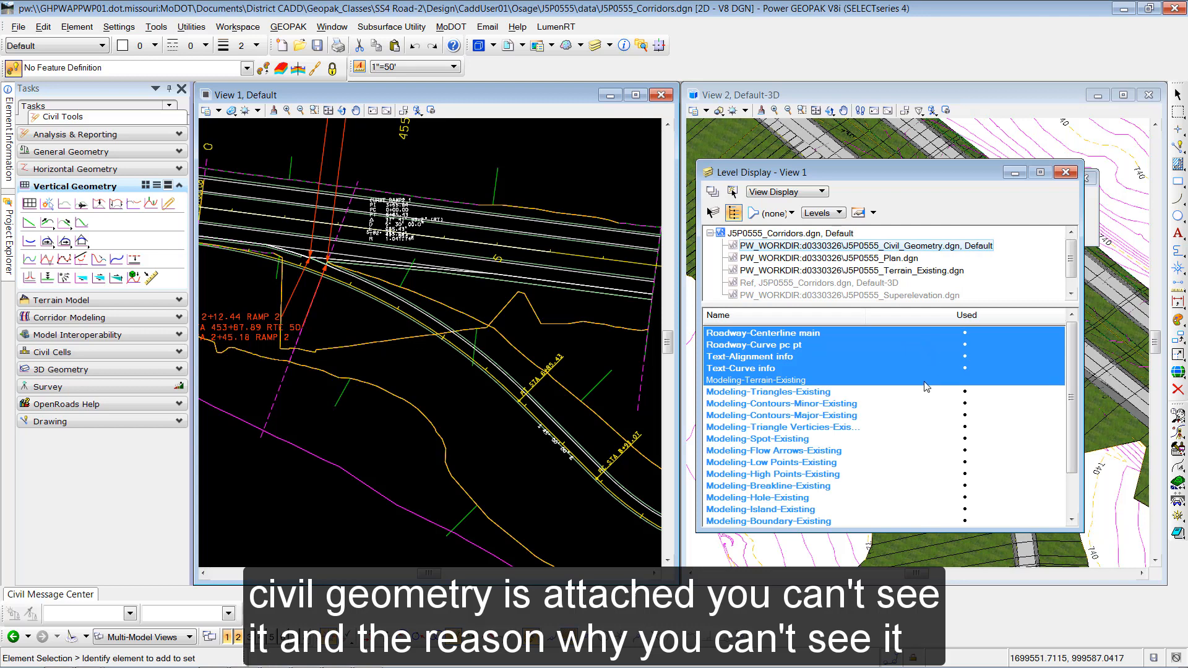
{"action": "scroll", "coordinate": [926, 387], "scroll_direction": "down", "scroll_amount": 2}
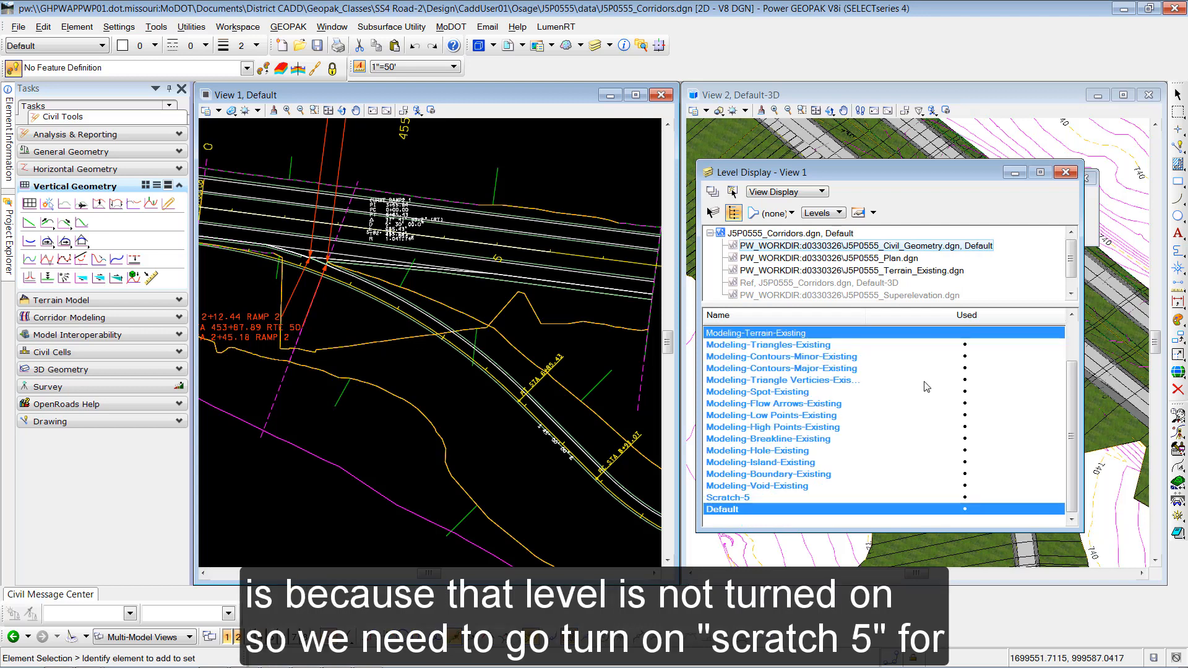
{"action": "left_click", "coordinate": [784, 496]}
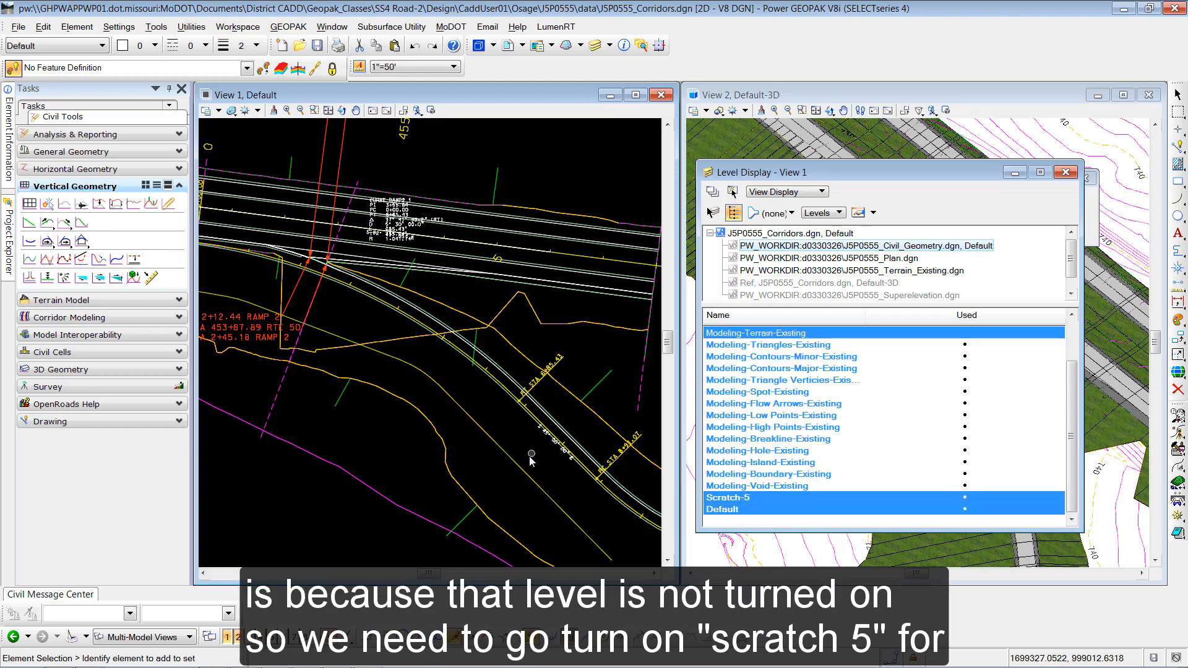
{"action": "mouse_move", "coordinate": [513, 462]}
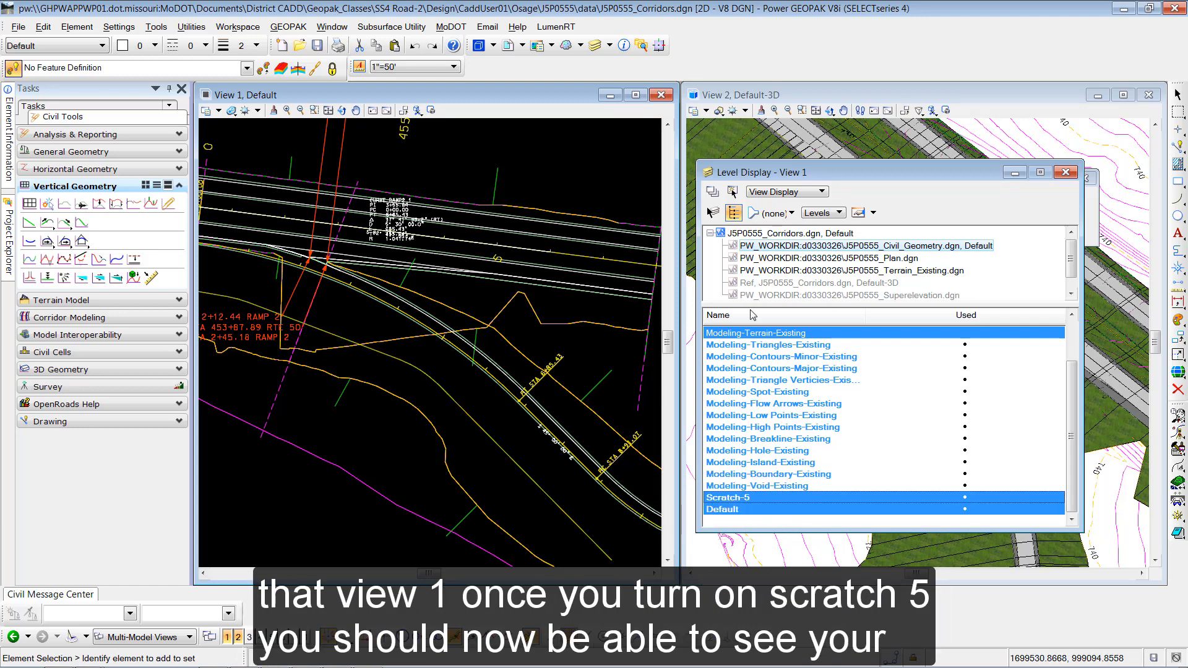
{"action": "left_click", "coordinate": [1065, 172]}
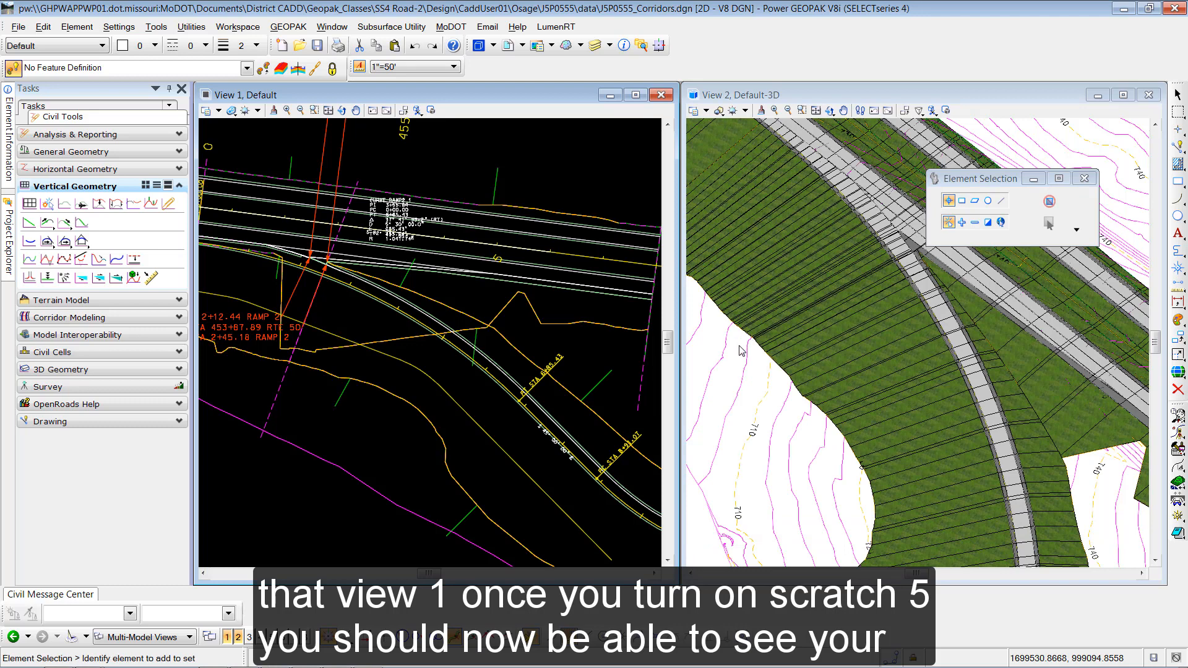
Step: Turn on the Scratch-5 level of the J5P0555_Civil_Geometry.dgn reference in the 3D View 2
{"action": "left_click", "coordinate": [814, 91]}
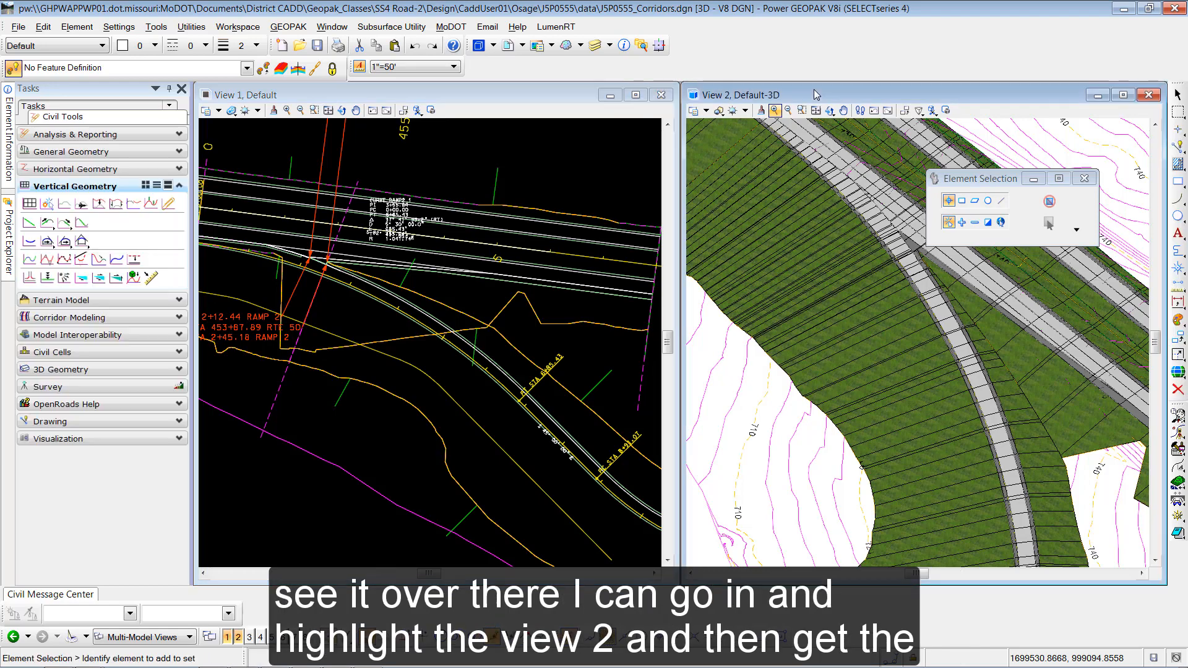
{"action": "scroll", "coordinate": [767, 197], "scroll_direction": "down", "scroll_amount": 4}
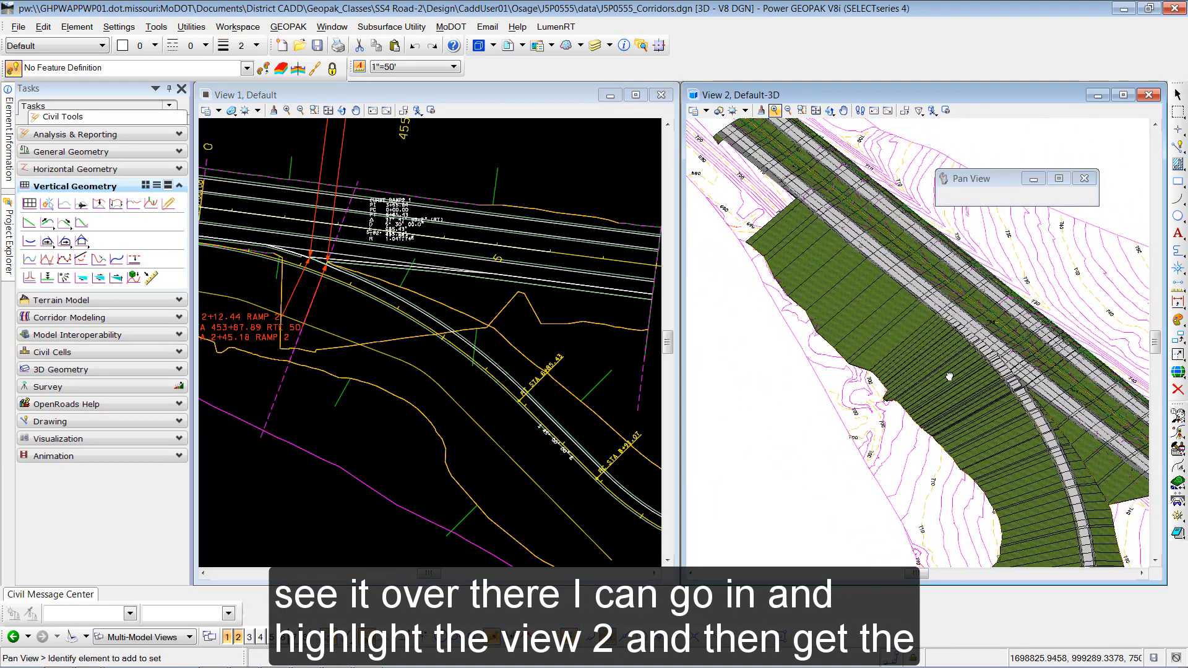
{"action": "left_click", "coordinate": [595, 46]}
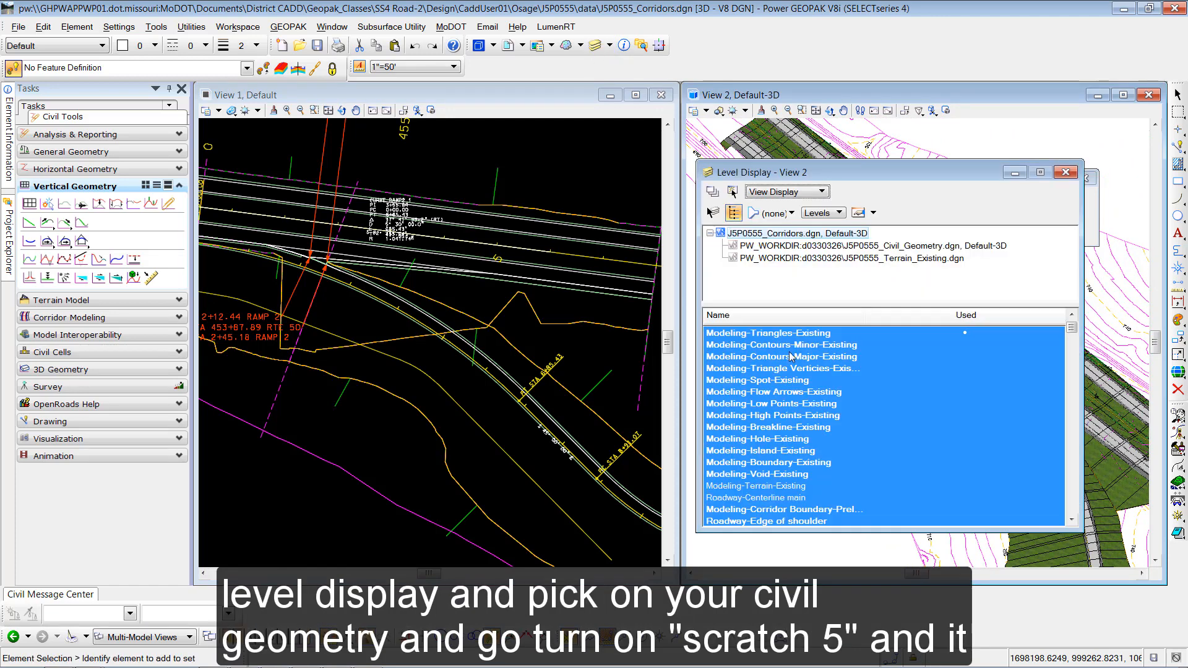
{"action": "left_click", "coordinate": [959, 246]}
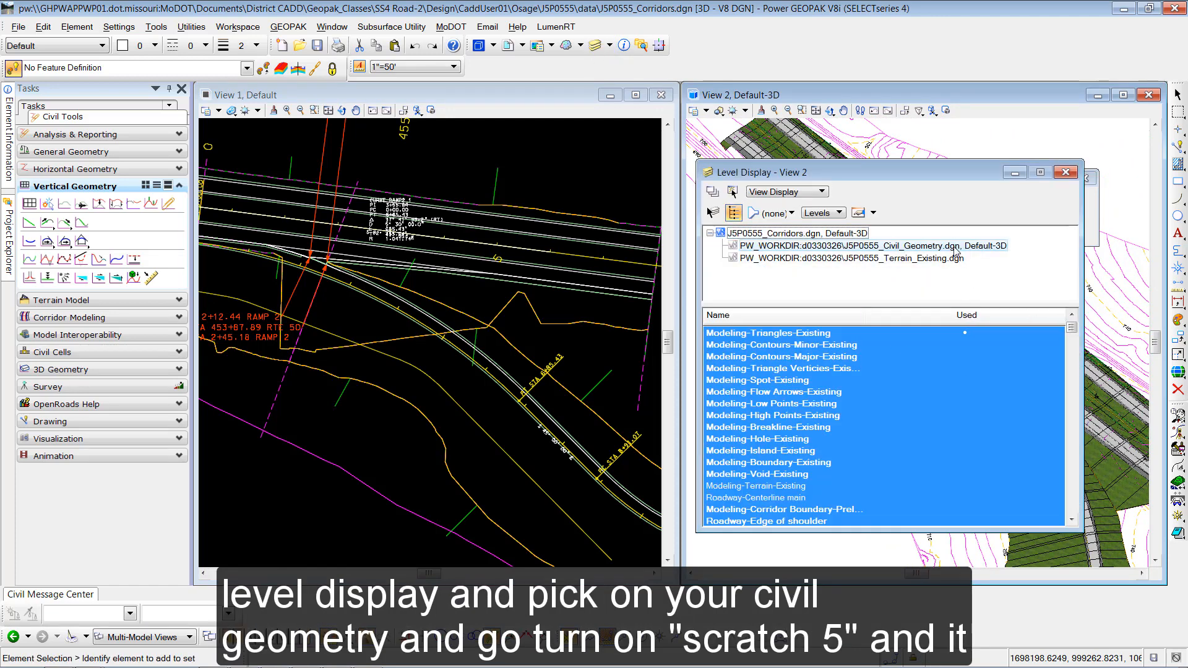
{"action": "scroll", "coordinate": [864, 423], "scroll_direction": "down", "scroll_amount": 2}
{"action": "left_click", "coordinate": [760, 498]}
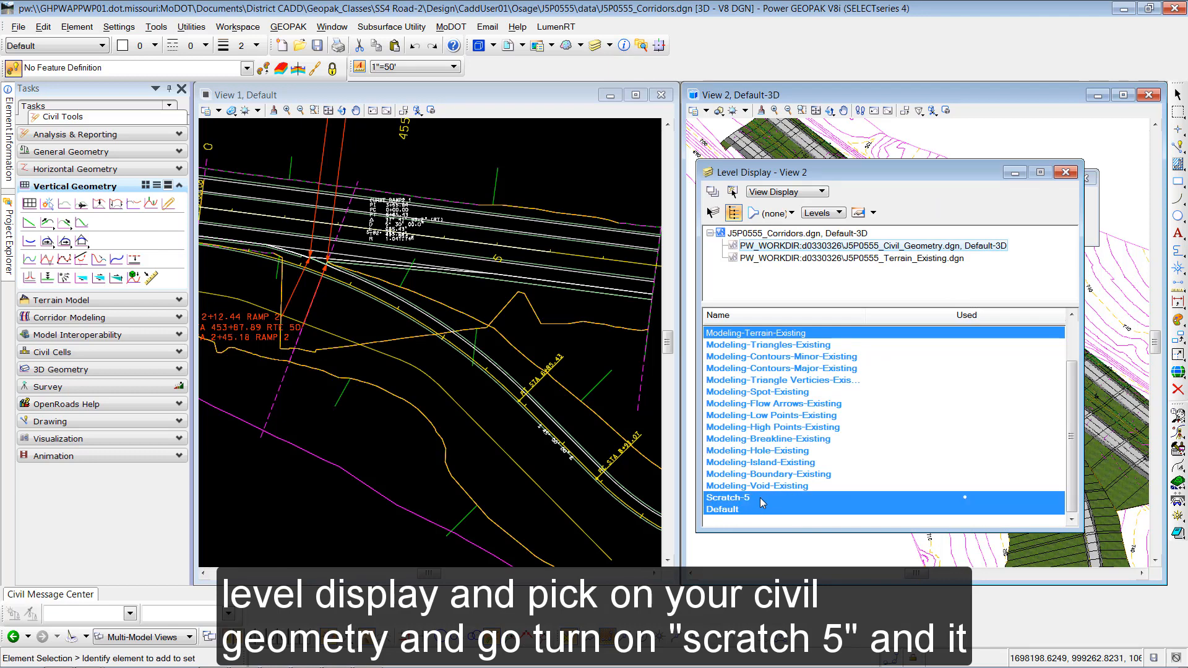
{"action": "left_click_drag", "start_coordinate": [899, 174], "coordinate": [513, 168]}
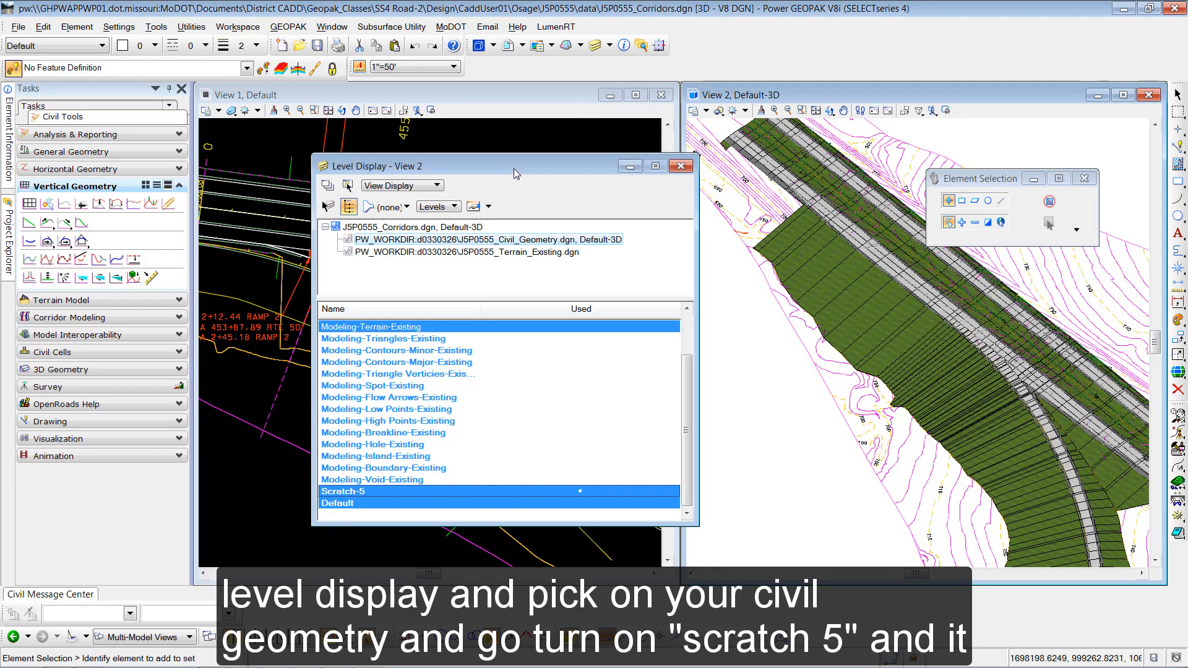
{"action": "left_click", "coordinate": [680, 166]}
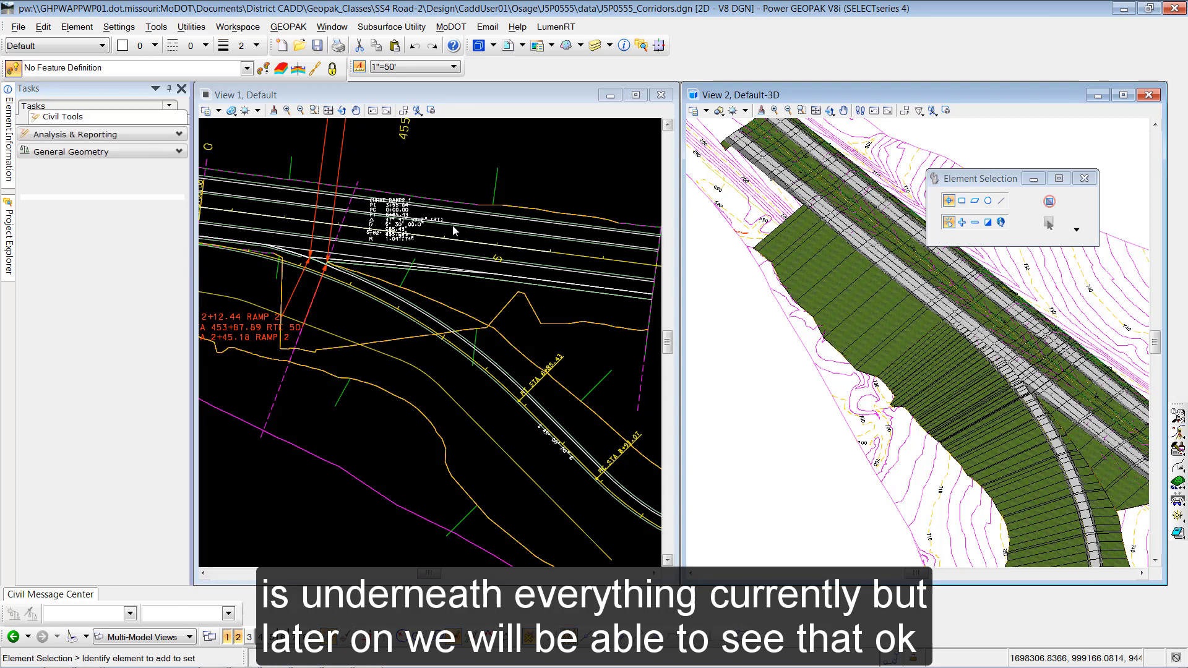
Step: Start a point control on the Route50 corridor and lock its start station to the corridor's start
{"action": "left_click", "coordinate": [496, 182]}
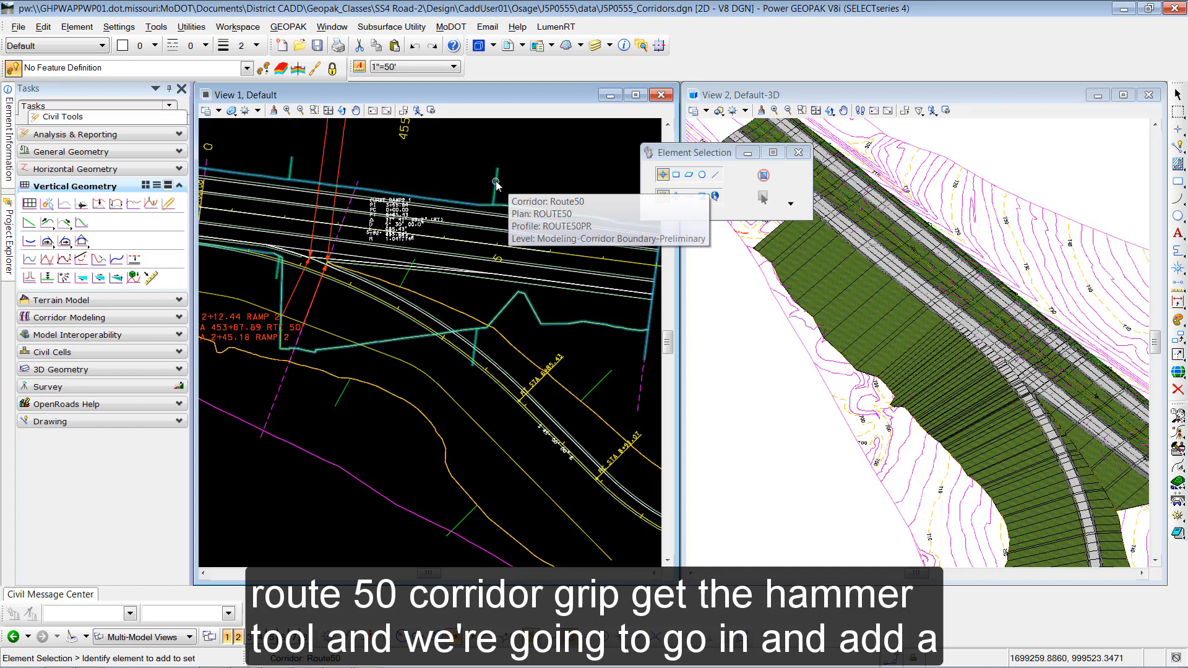
{"action": "left_click", "coordinate": [496, 182]}
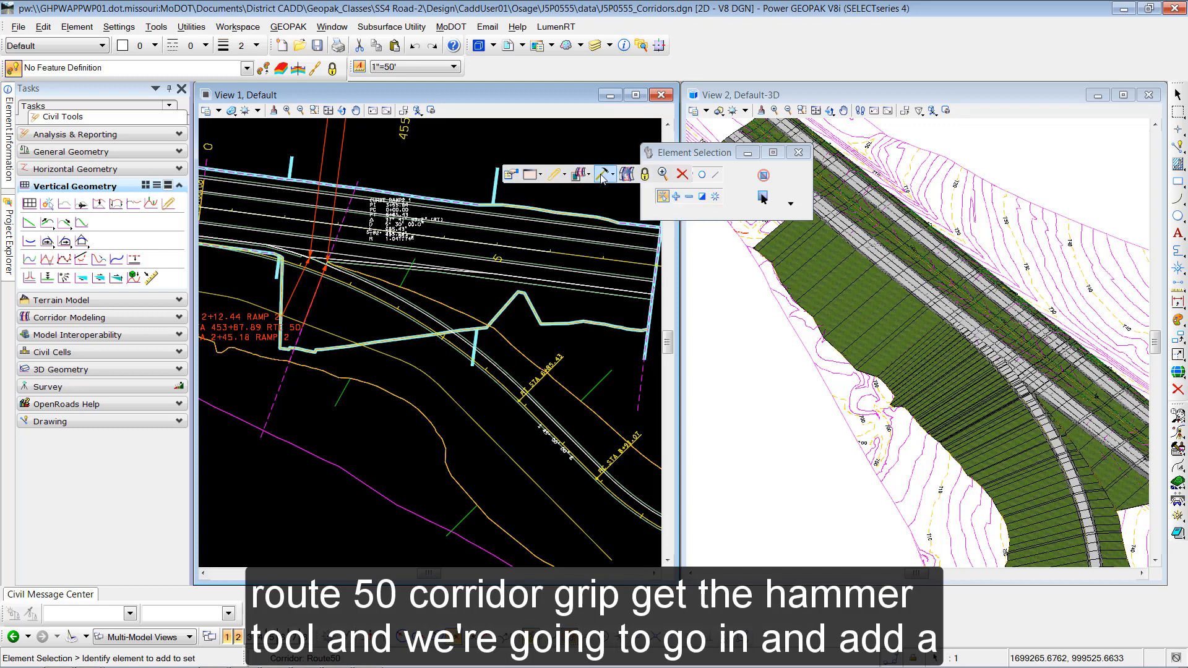
{"action": "mouse_move", "coordinate": [605, 175]}
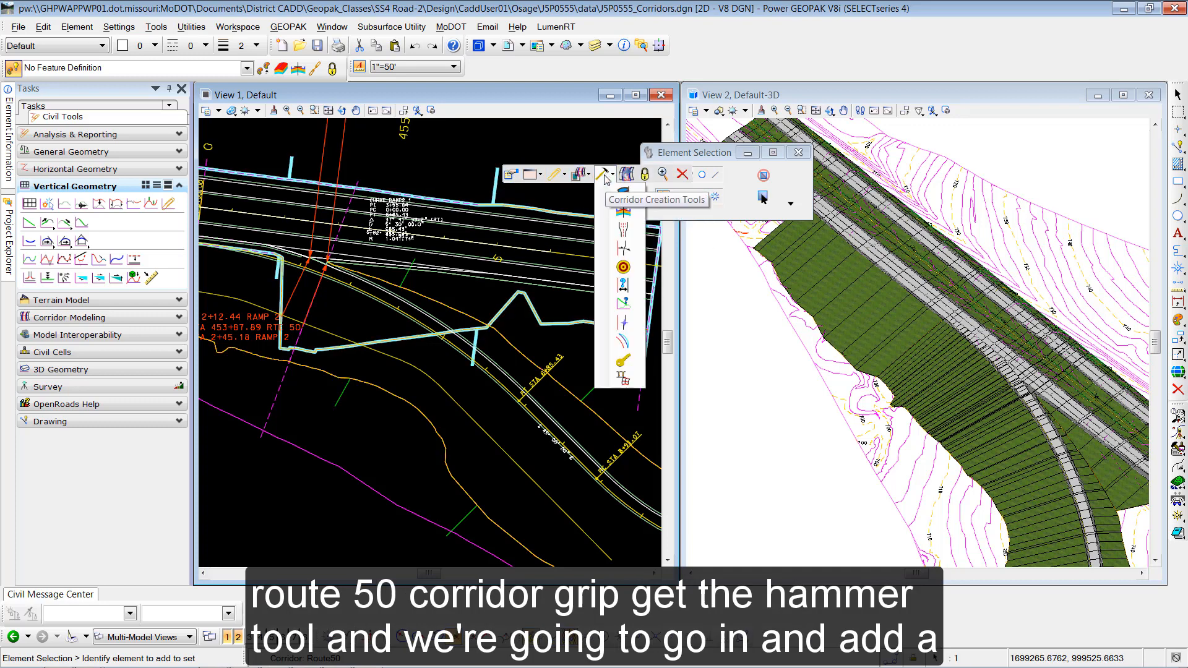
{"action": "left_click", "coordinate": [623, 322]}
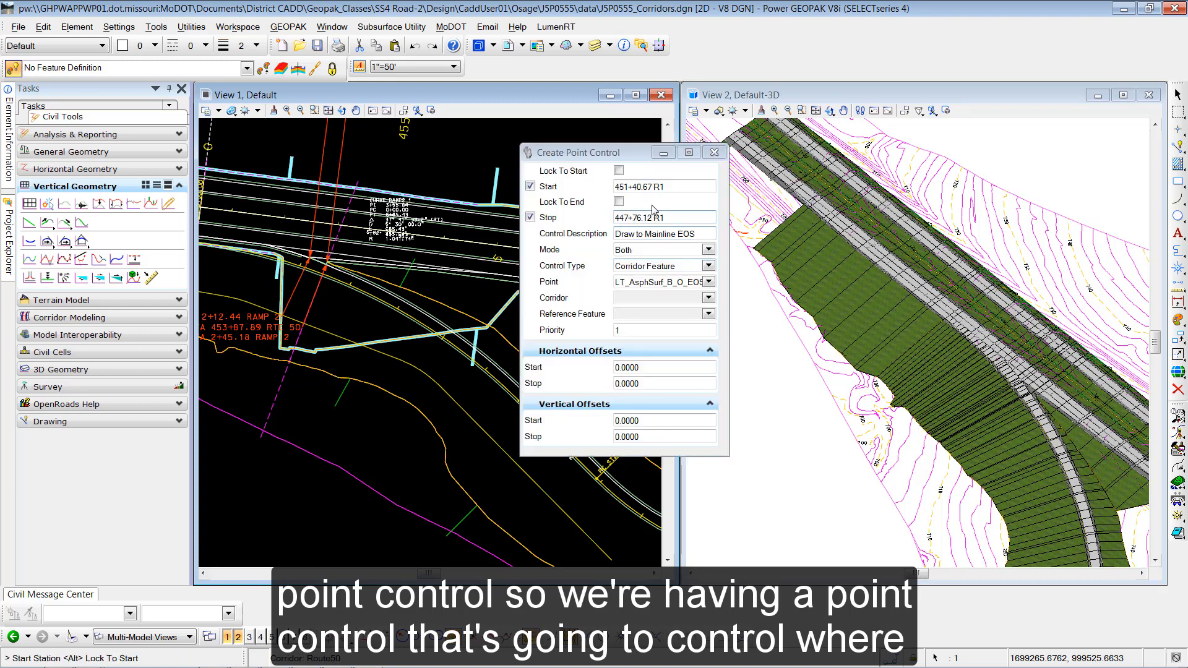
{"action": "left_click", "coordinate": [530, 186]}
{"action": "left_click", "coordinate": [618, 171]}
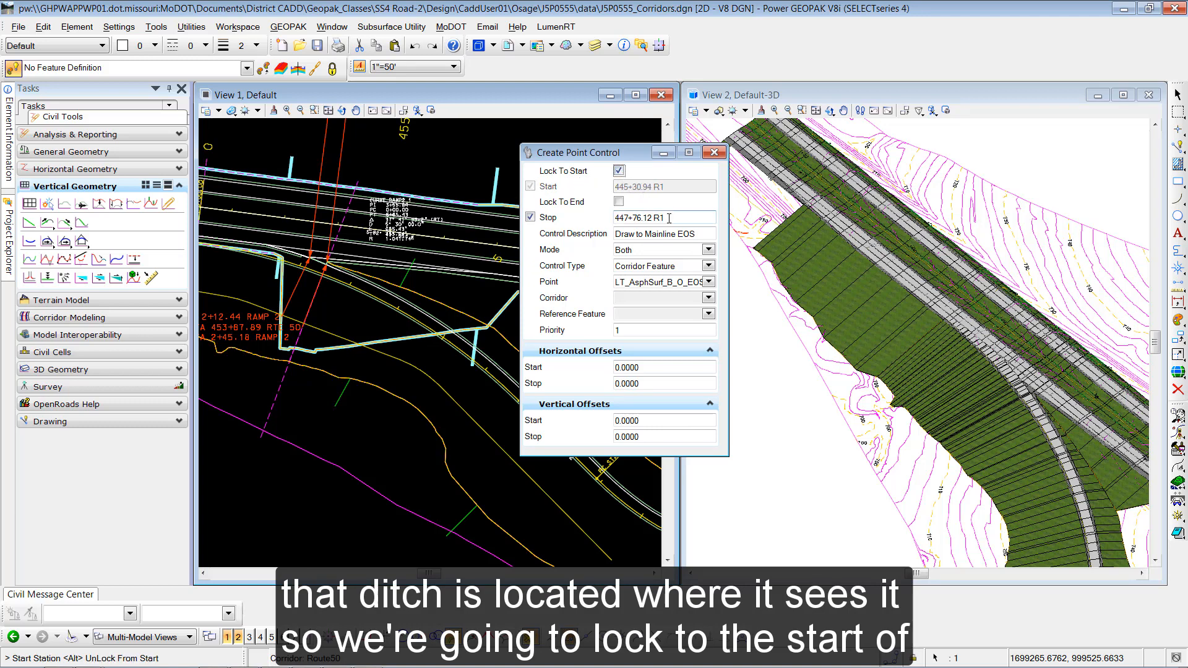
{"action": "left_click", "coordinate": [380, 159]}
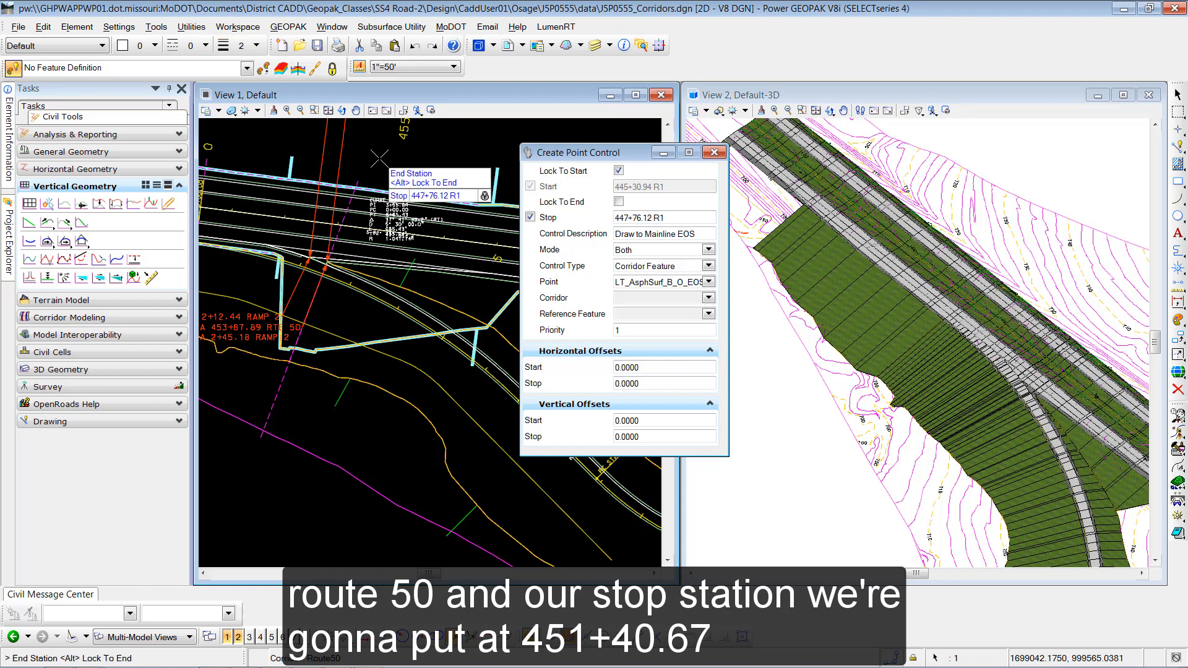
Step: Set the point control's stop station to 451+40.67
{"action": "left_click_drag", "start_coordinate": [666, 217], "coordinate": [587, 218]}
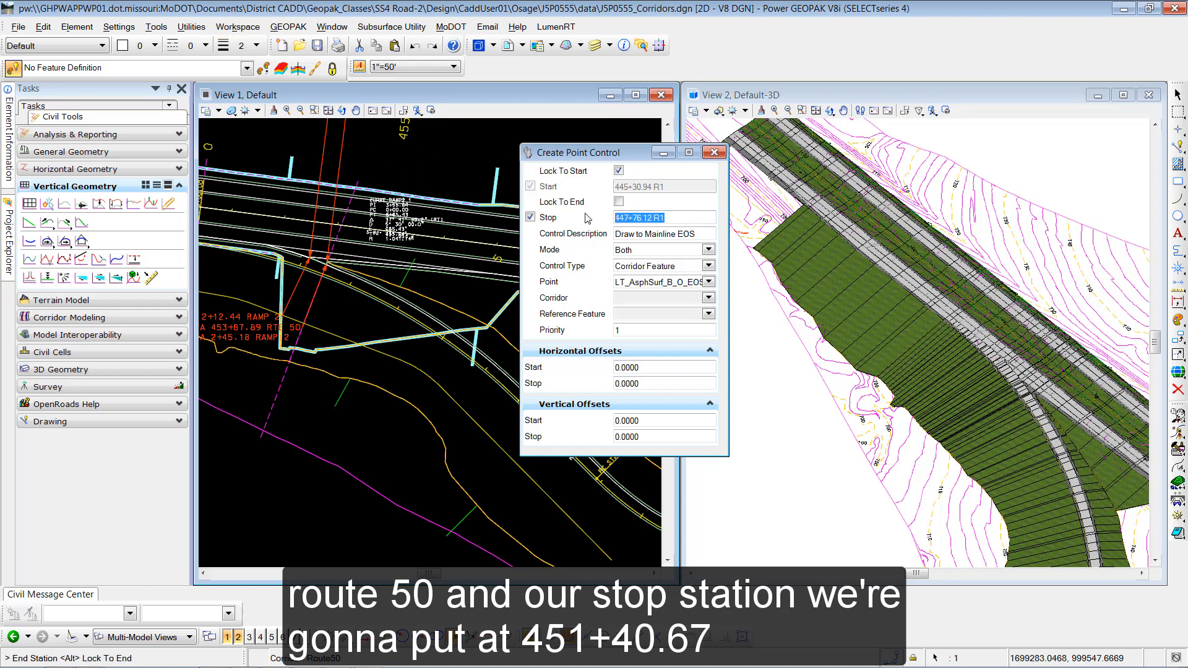
{"action": "type", "text": "451+40.6"}
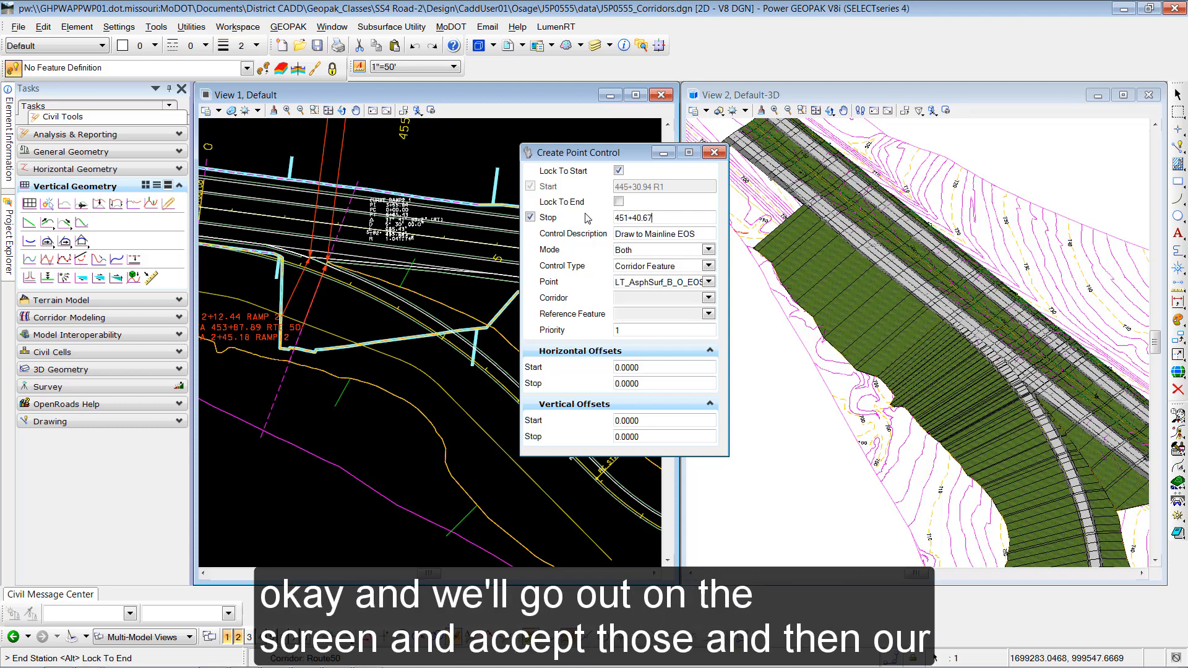
{"action": "type", "text": "7"}
{"action": "key", "text": "Return"}
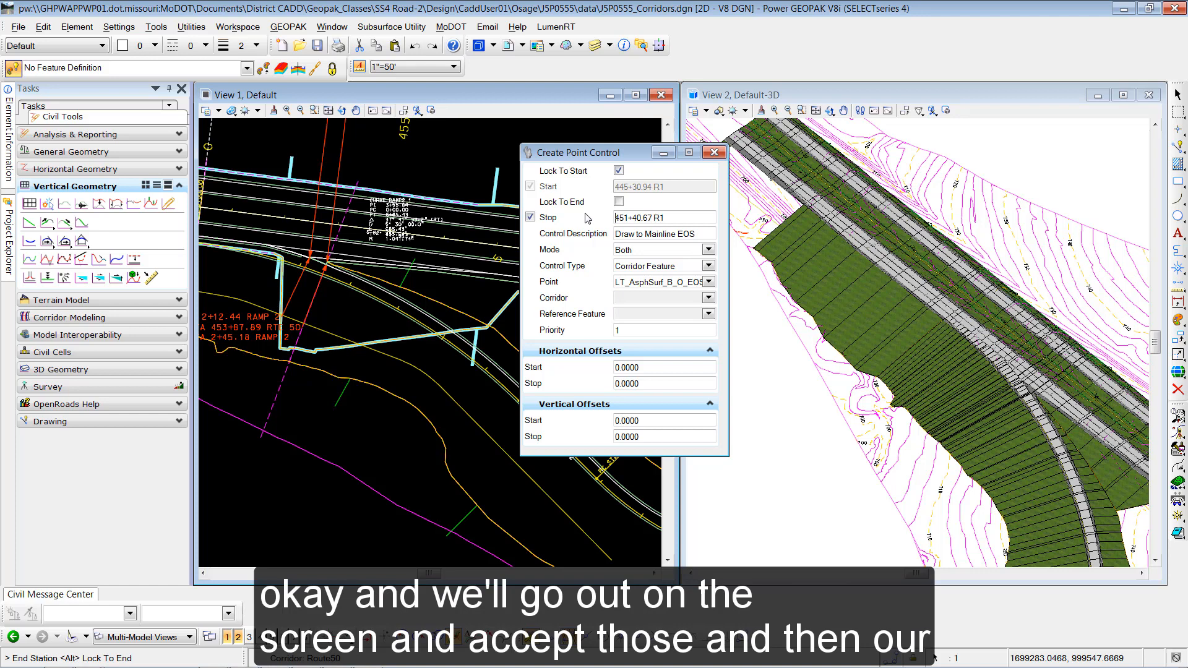
{"action": "left_click", "coordinate": [425, 166]}
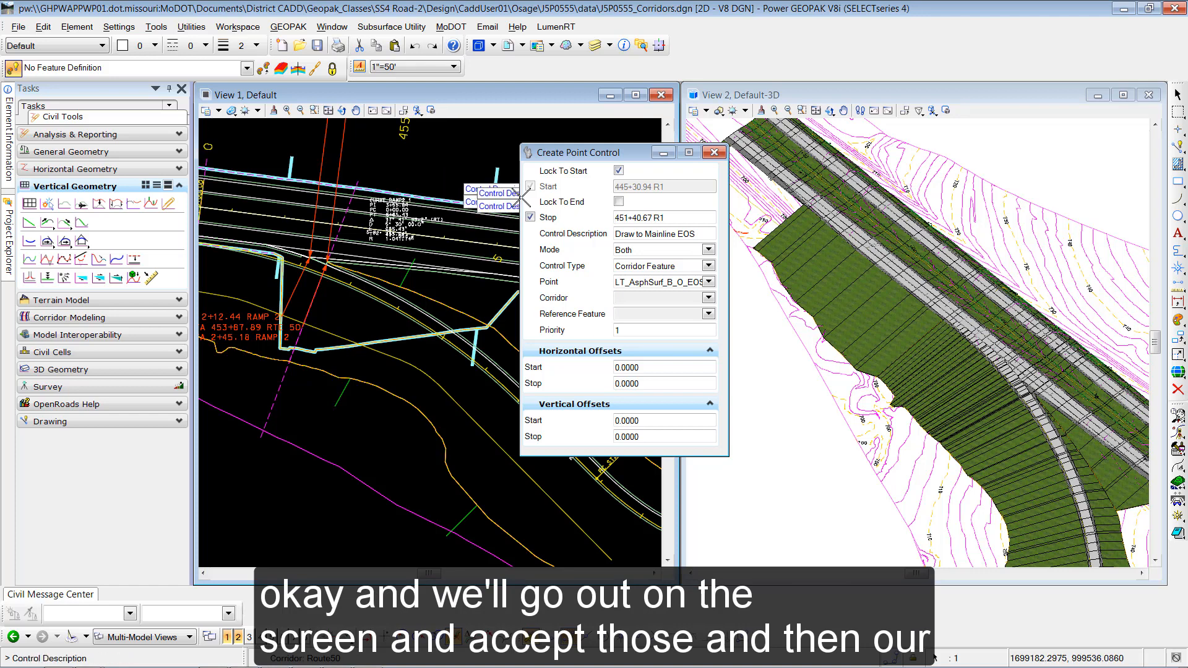
Step: Set the control description to "Draw to Special Ditch Alignment" and accept Both as the mode
{"action": "left_click_drag", "start_coordinate": [691, 234], "coordinate": [615, 227]}
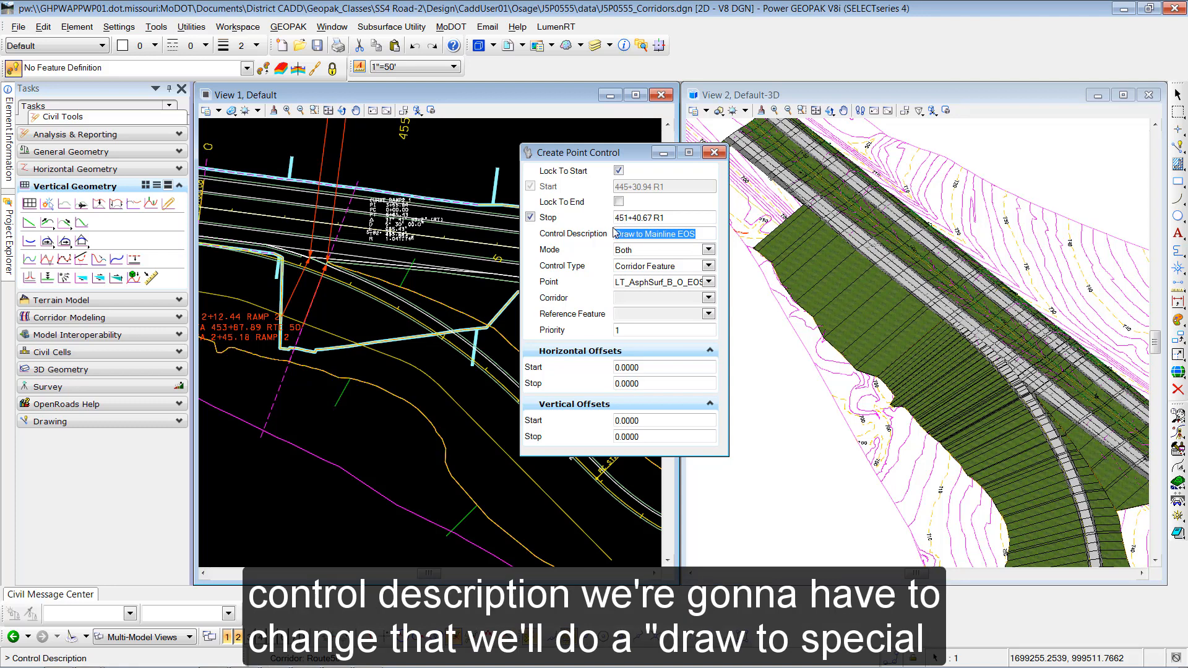
{"action": "key", "text": "BackSpace"}
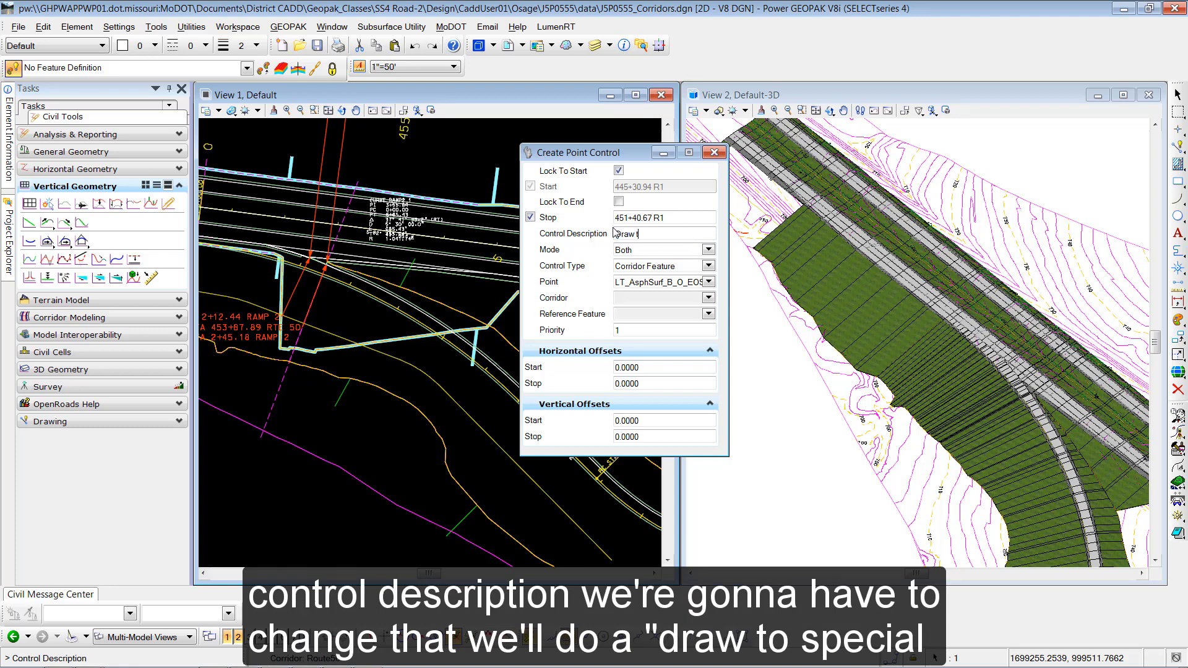
{"action": "type", "text": "Draw to Special Di"}
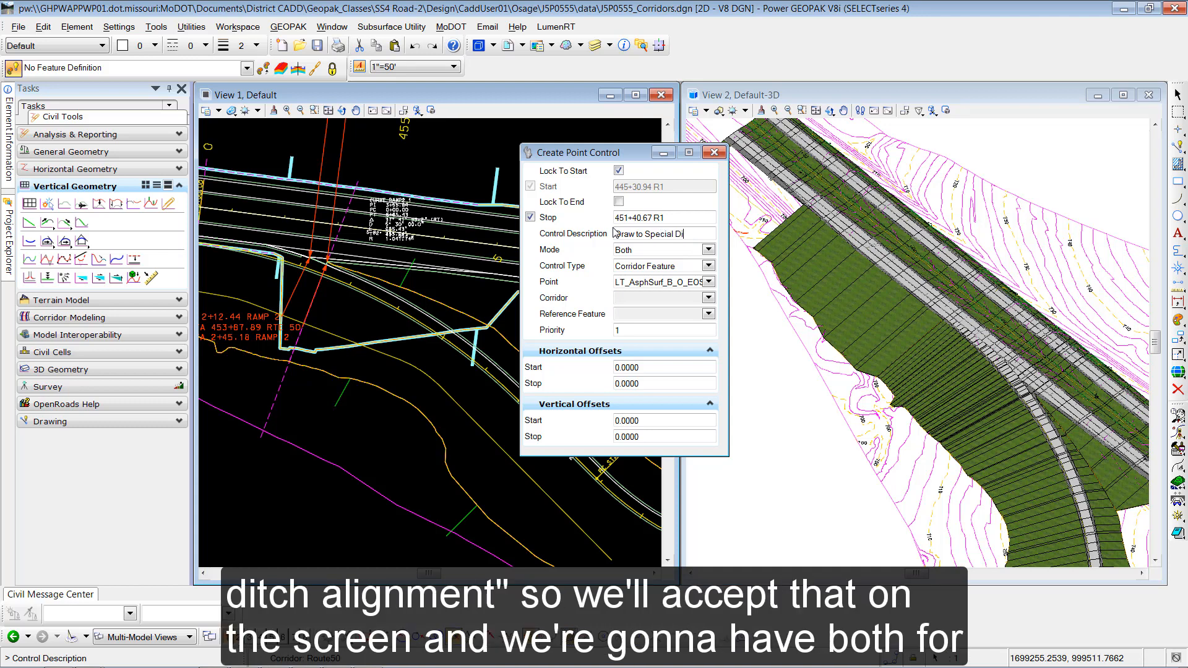
{"action": "type", "text": "tch Alignment"}
{"action": "key", "text": "Return"}
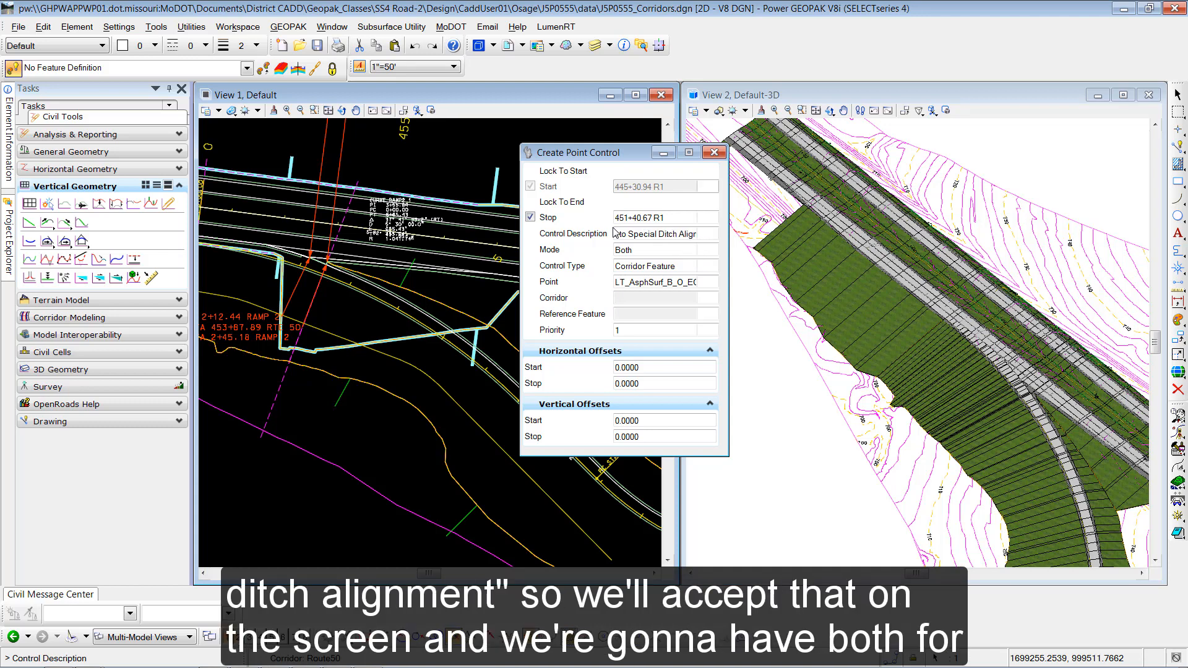
{"action": "left_click", "coordinate": [368, 158]}
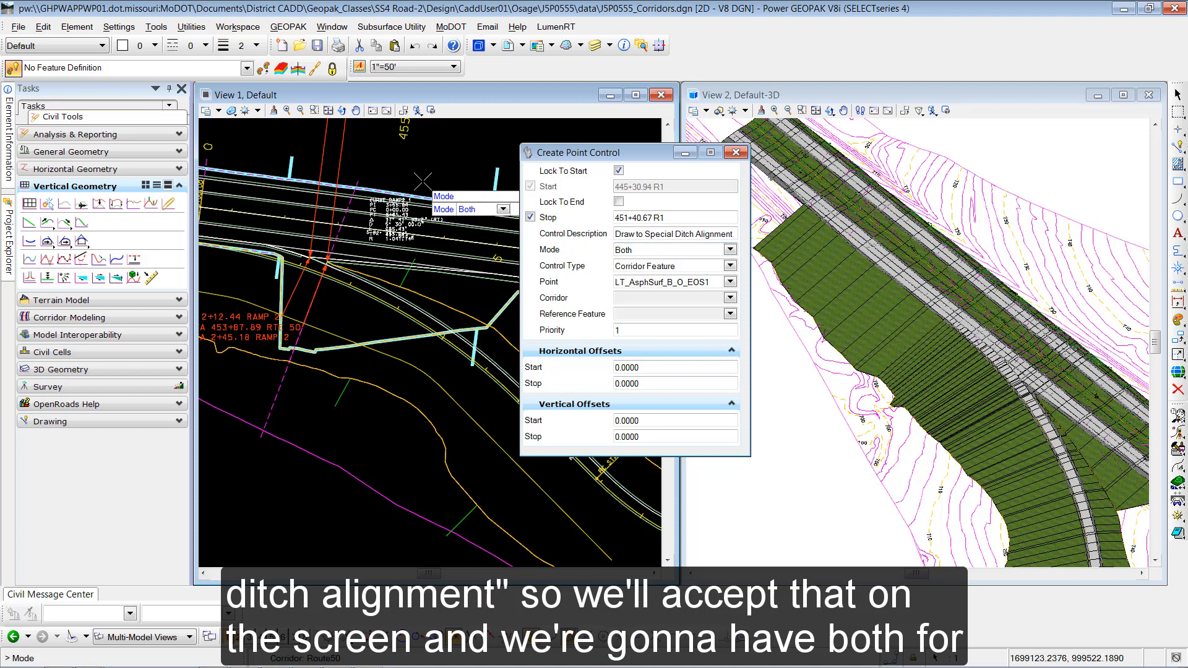
{"action": "left_click", "coordinate": [469, 186]}
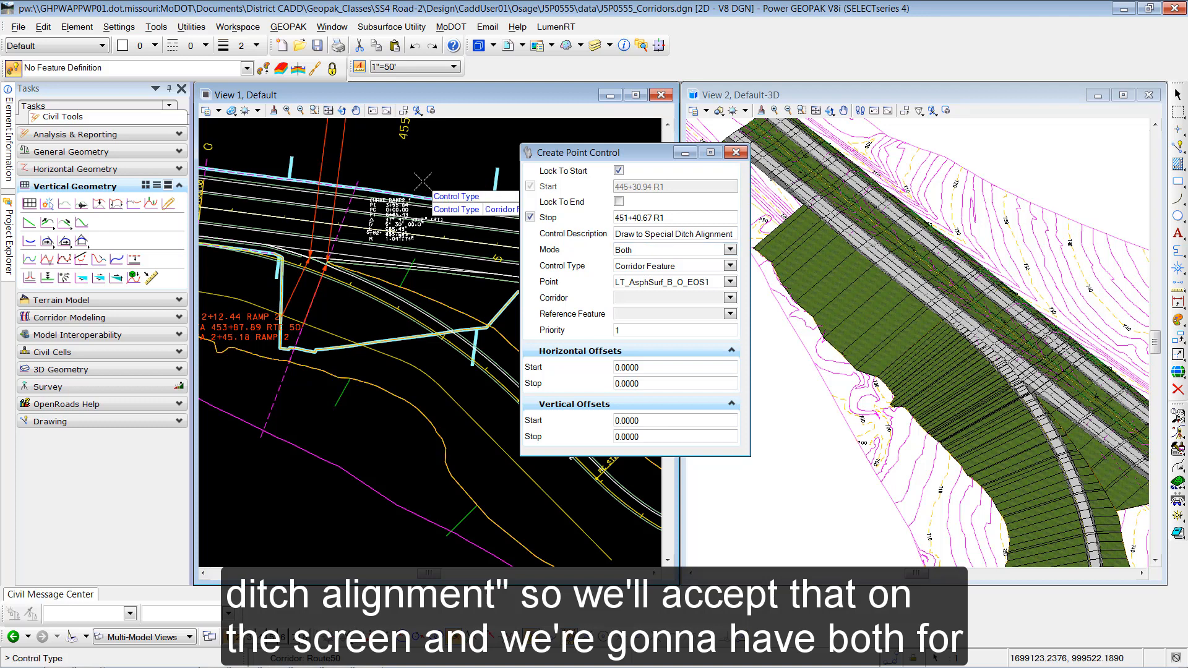
Step: Set the control type to Linear Geometry and the controlled point to RT_Dtch_Frslp_1_B
{"action": "left_click", "coordinate": [730, 266]}
{"action": "left_click", "coordinate": [662, 279]}
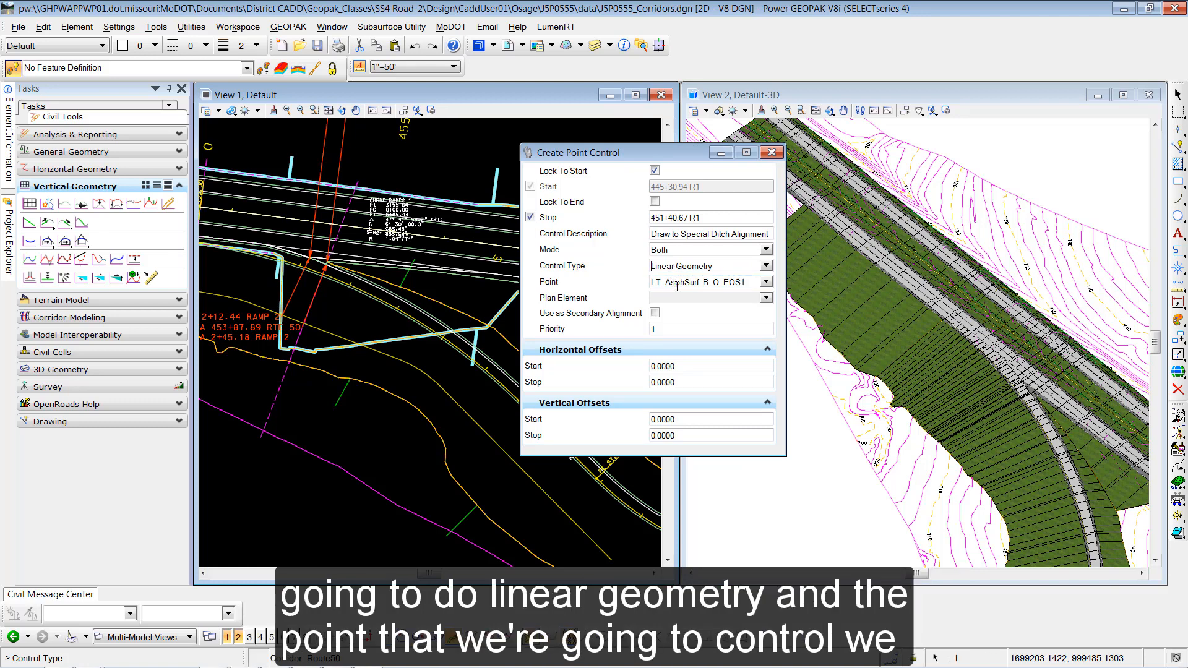
{"action": "left_click", "coordinate": [766, 283]}
{"action": "left_click_drag", "start_coordinate": [768, 311], "coordinate": [768, 398]}
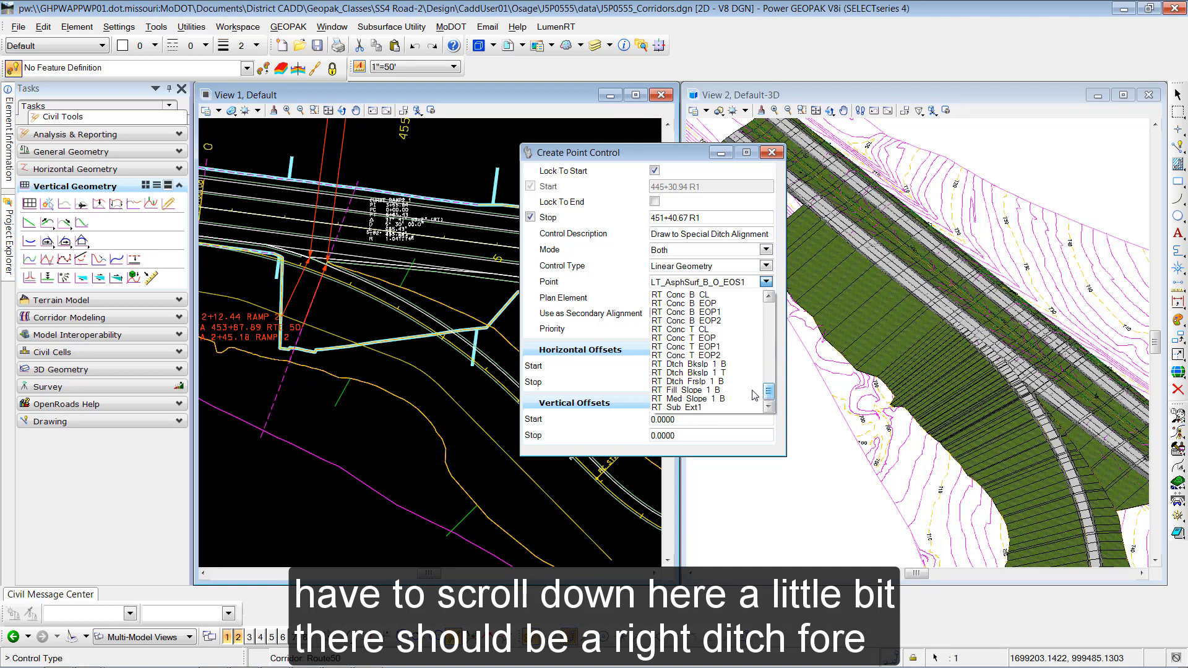
{"action": "left_click", "coordinate": [687, 381]}
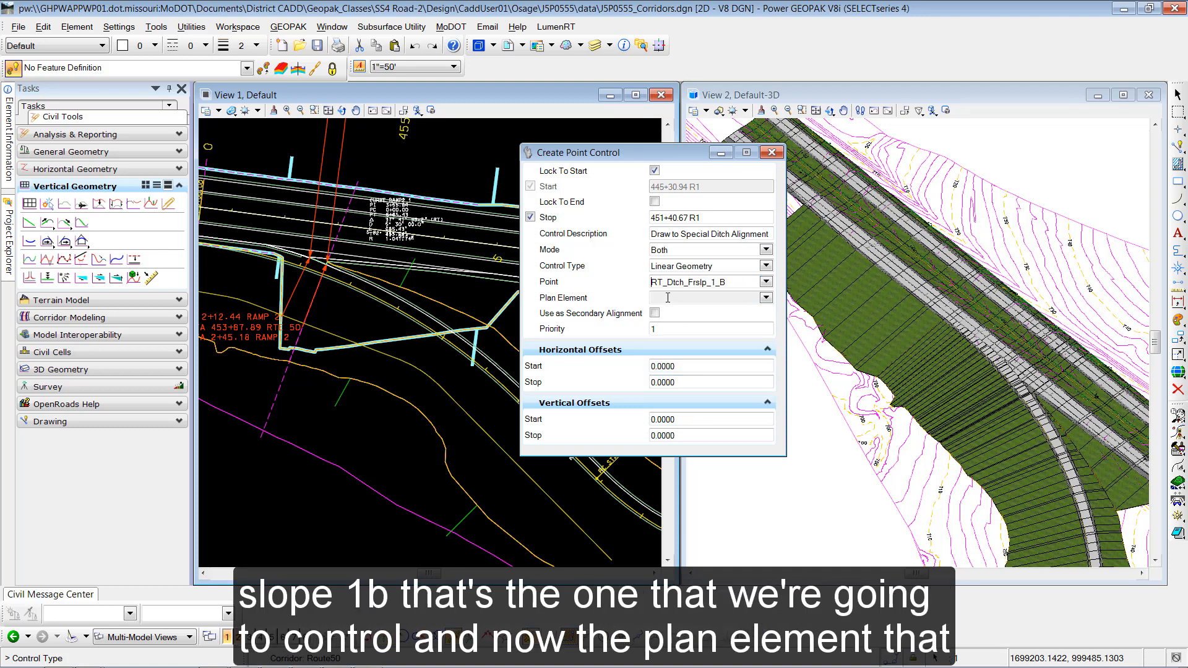
{"action": "left_click", "coordinate": [333, 313]}
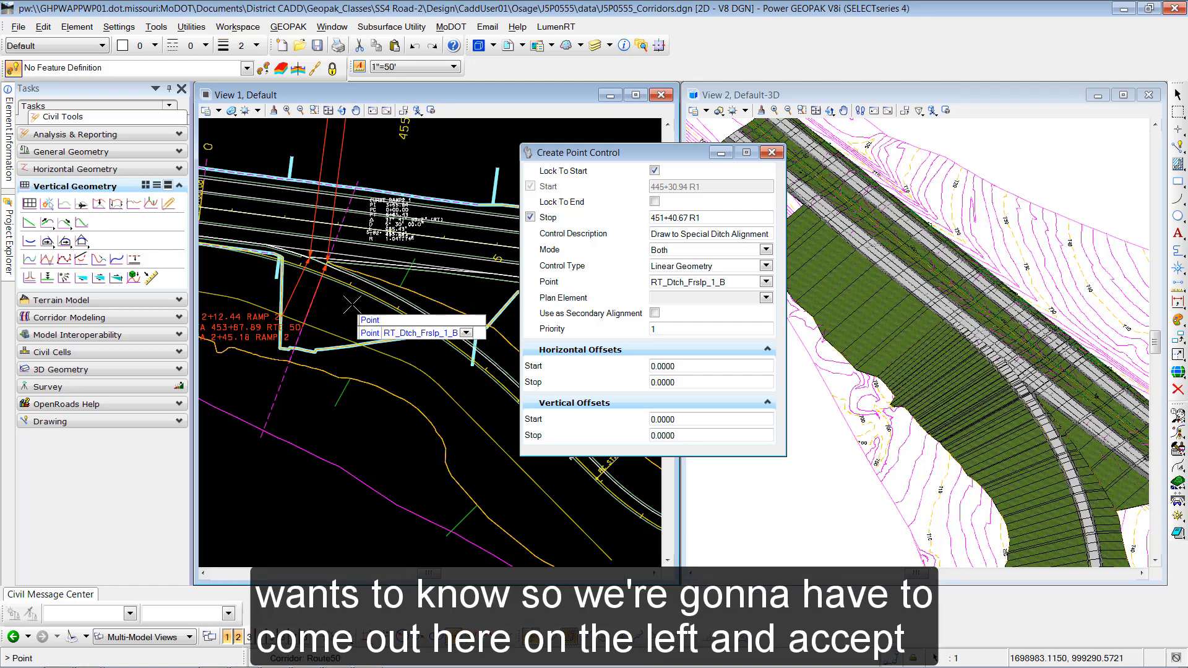
{"action": "left_click", "coordinate": [352, 304]}
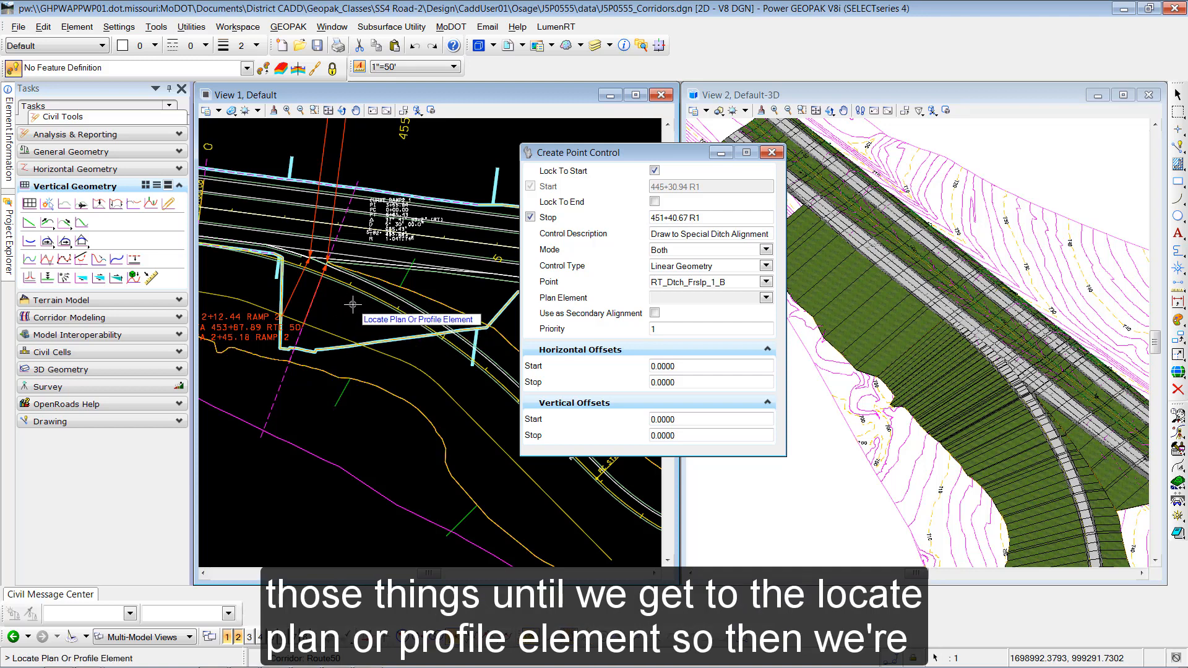
Step: Create the point control from the Special Ditch alignment and its active profile, used as a secondary alignment with all offsets at 0.0000
{"action": "left_click", "coordinate": [336, 334]}
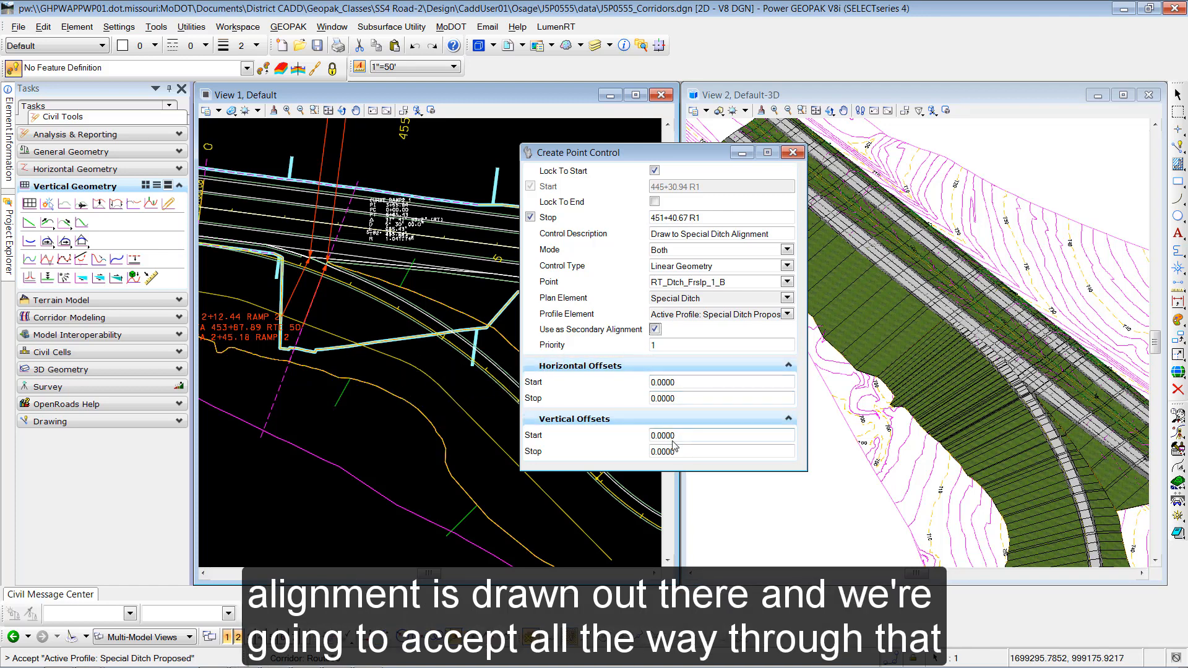
{"action": "left_click", "coordinate": [361, 437]}
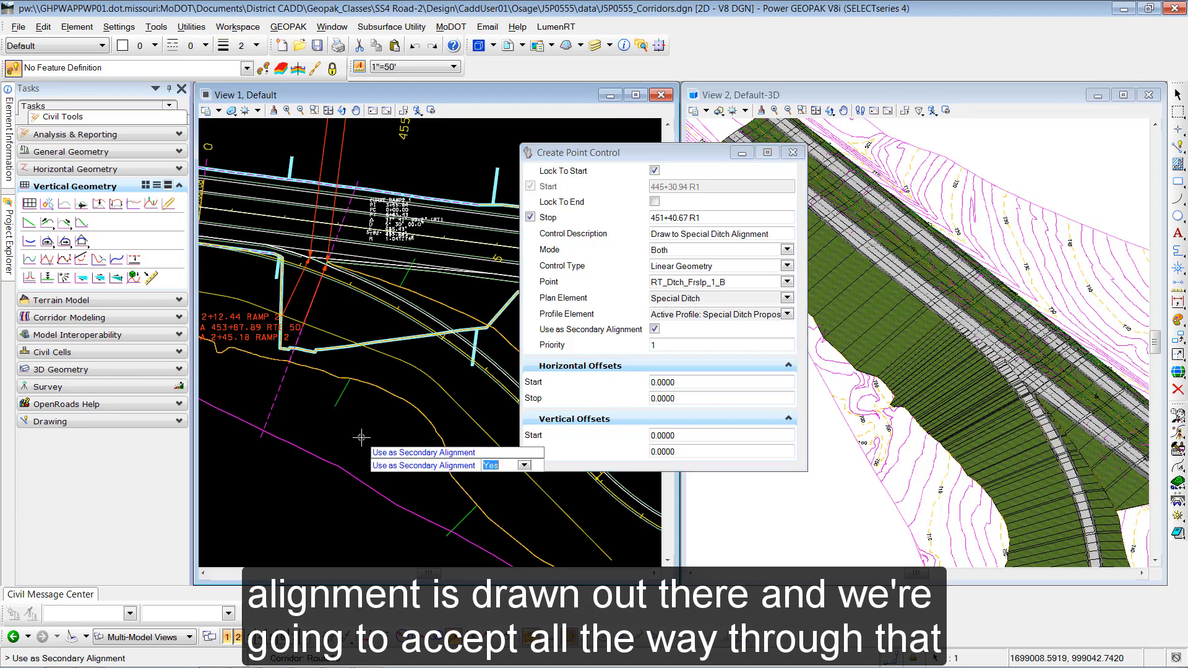
{"action": "left_click", "coordinate": [362, 437]}
{"action": "left_click", "coordinate": [362, 437]}
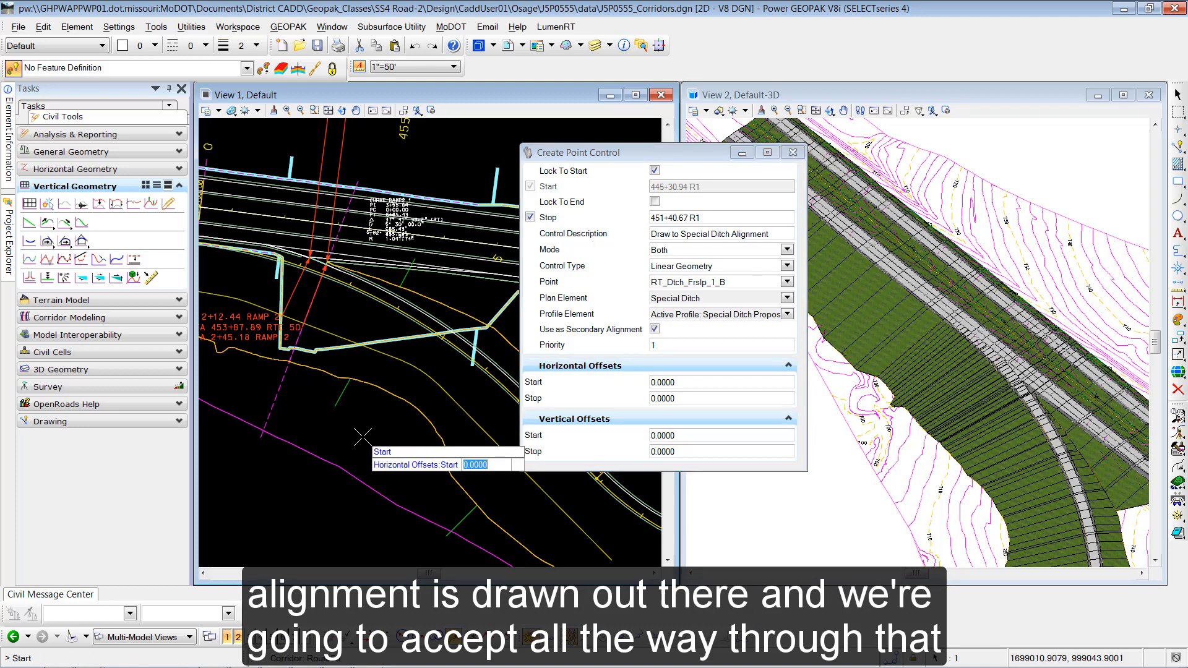
{"action": "left_click", "coordinate": [361, 438]}
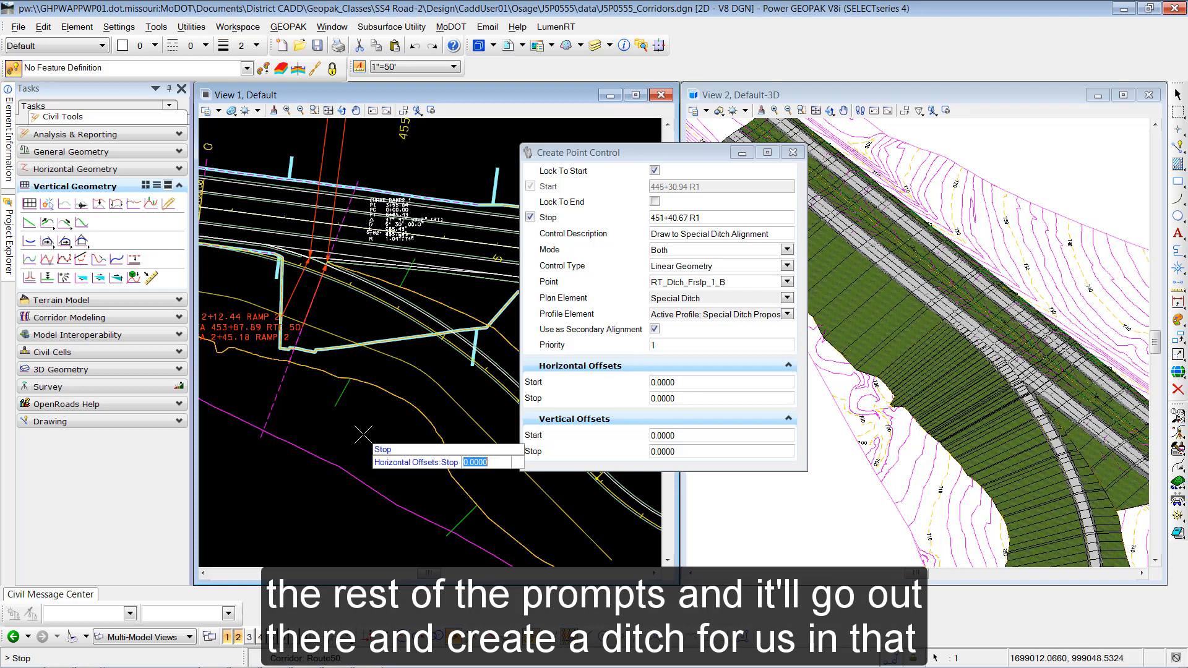
{"action": "left_click", "coordinate": [363, 434]}
{"action": "left_click", "coordinate": [363, 435]}
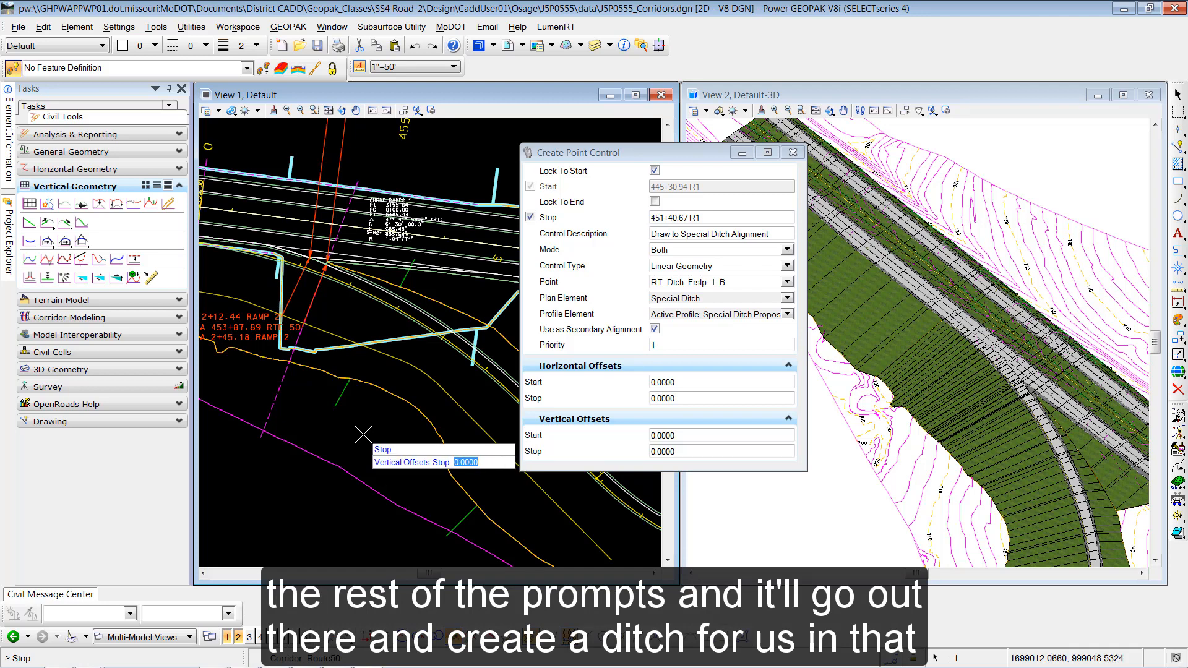
{"action": "left_click", "coordinate": [363, 435]}
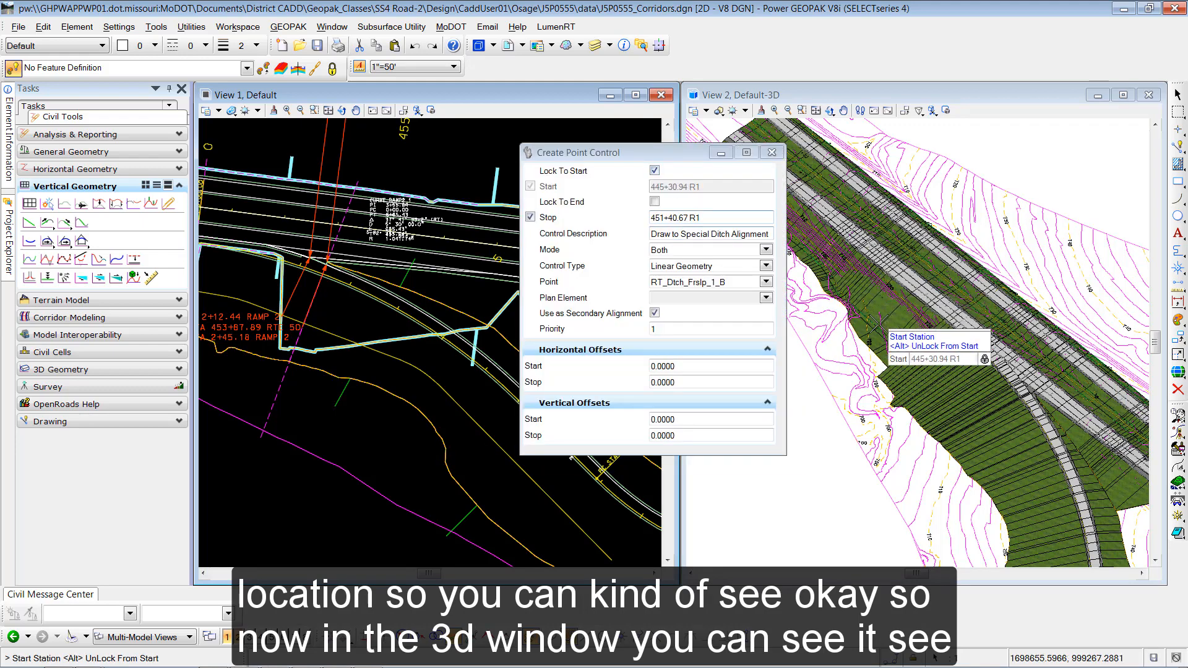
Step: Examine the new special ditch along the Route50 corridor in the 3D View 2 from several angles
{"action": "middle_click_drag", "start_coordinate": [854, 311], "coordinate": [1019, 366]}
{"action": "scroll", "coordinate": [835, 252], "scroll_direction": "up", "scroll_amount": 6}
{"action": "scroll", "coordinate": [878, 291], "scroll_direction": "down", "scroll_amount": 4}
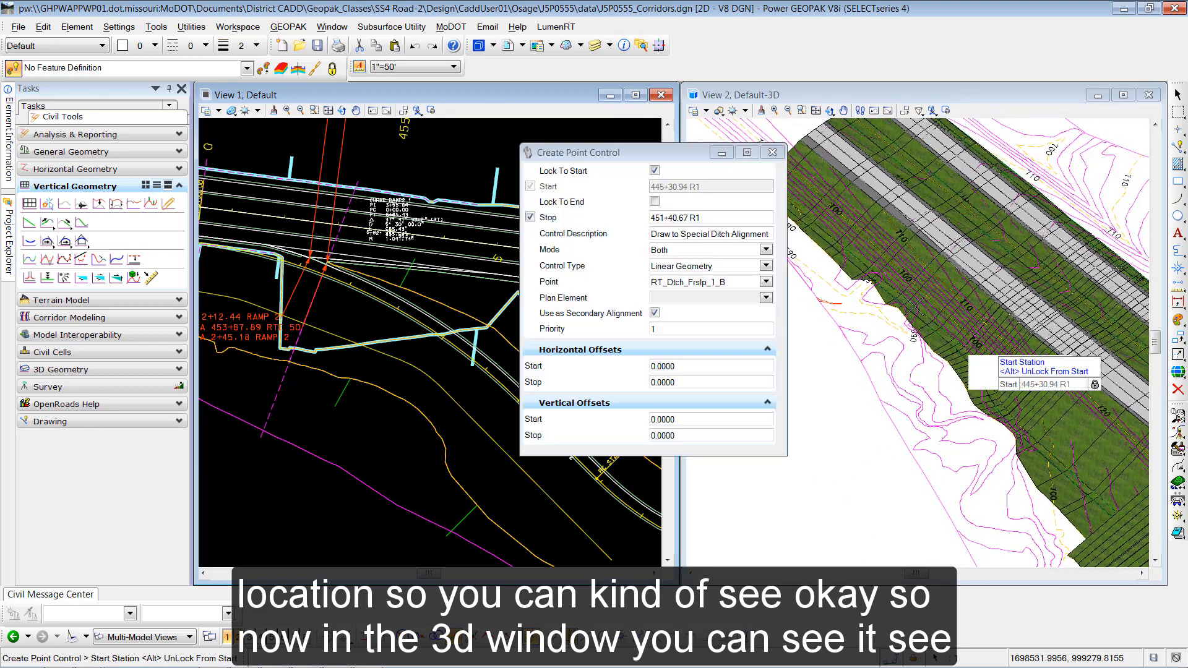
{"action": "right_click", "coordinate": [504, 212]}
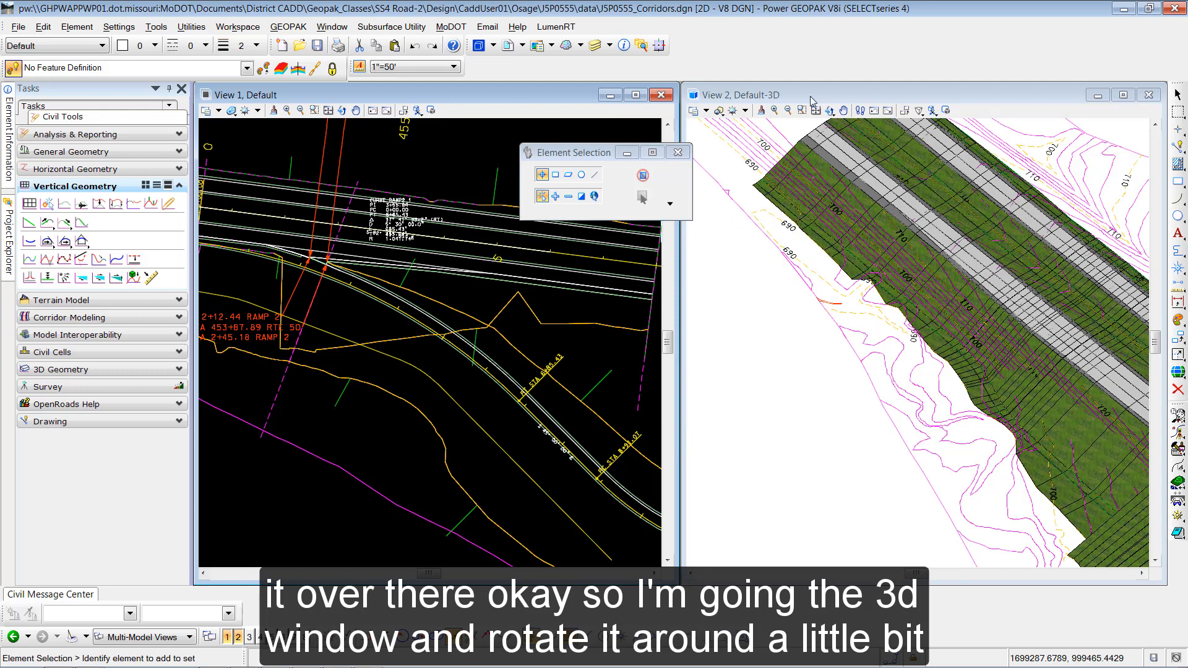
{"action": "left_click", "coordinate": [829, 111]}
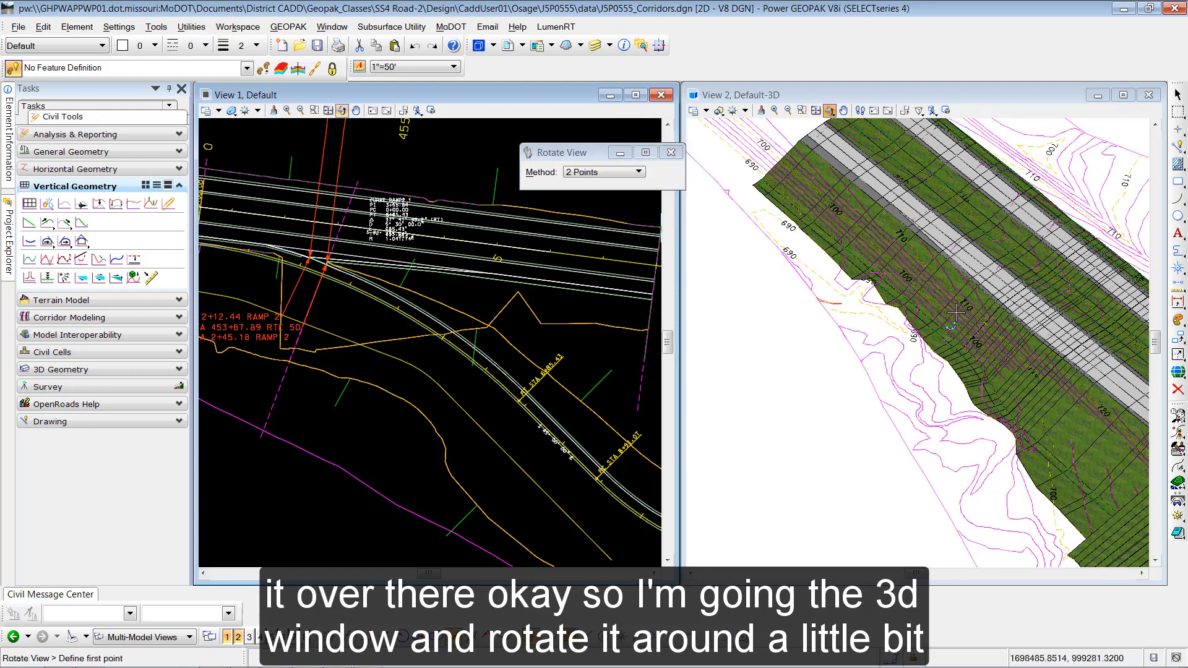
{"action": "left_click", "coordinate": [888, 96]}
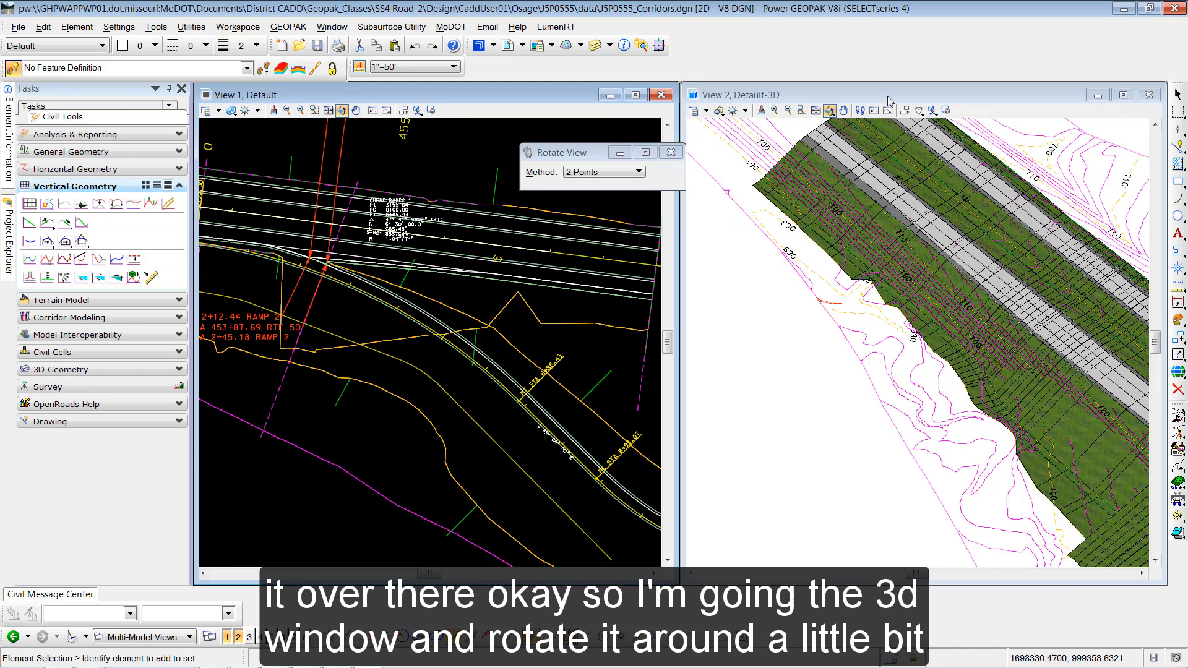
{"action": "left_click", "coordinate": [829, 111]}
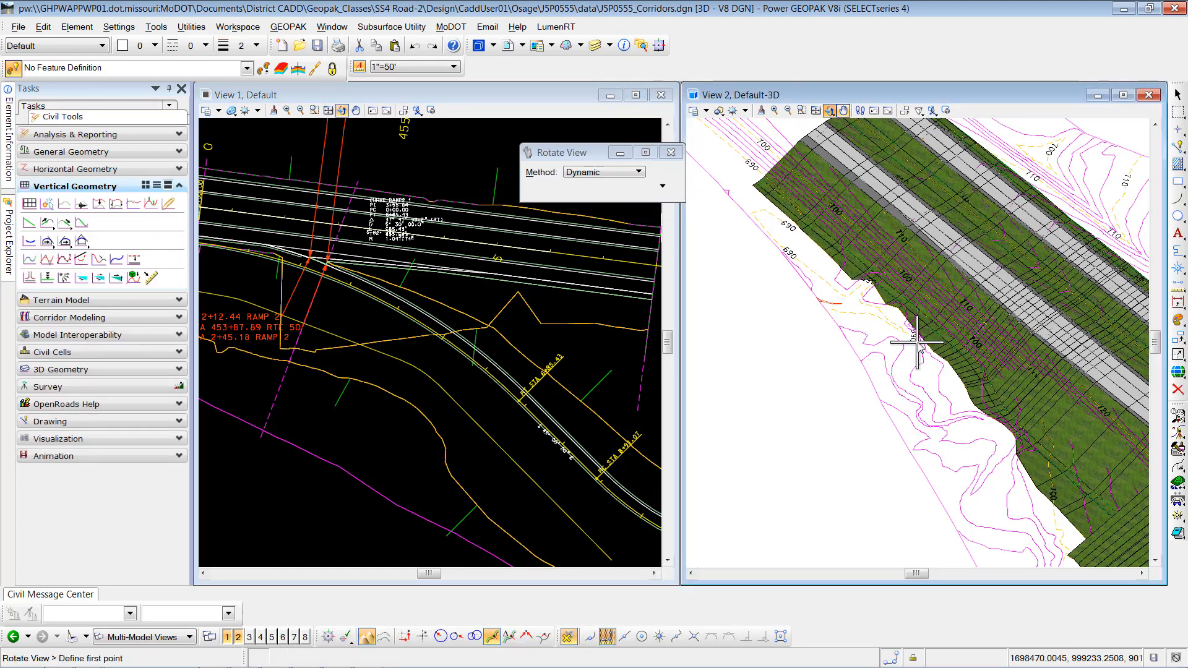
{"action": "left_click", "coordinate": [1054, 455]}
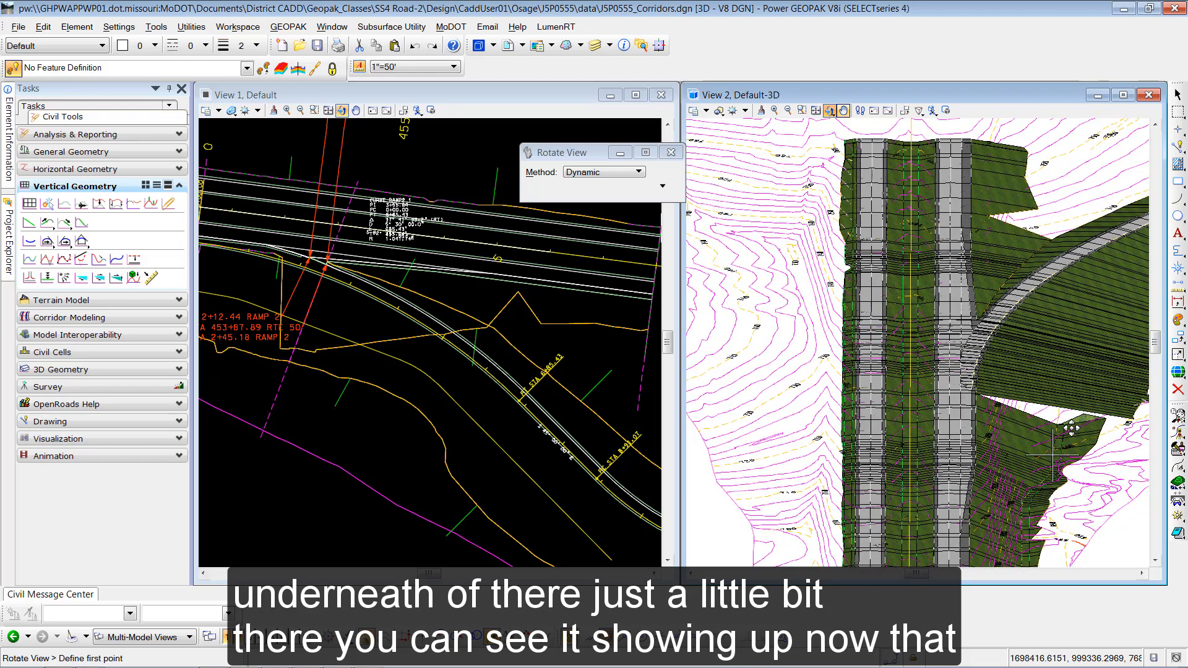
{"action": "scroll", "coordinate": [1076, 427], "scroll_direction": "up", "scroll_amount": 3}
{"action": "right_click", "coordinate": [1068, 373]}
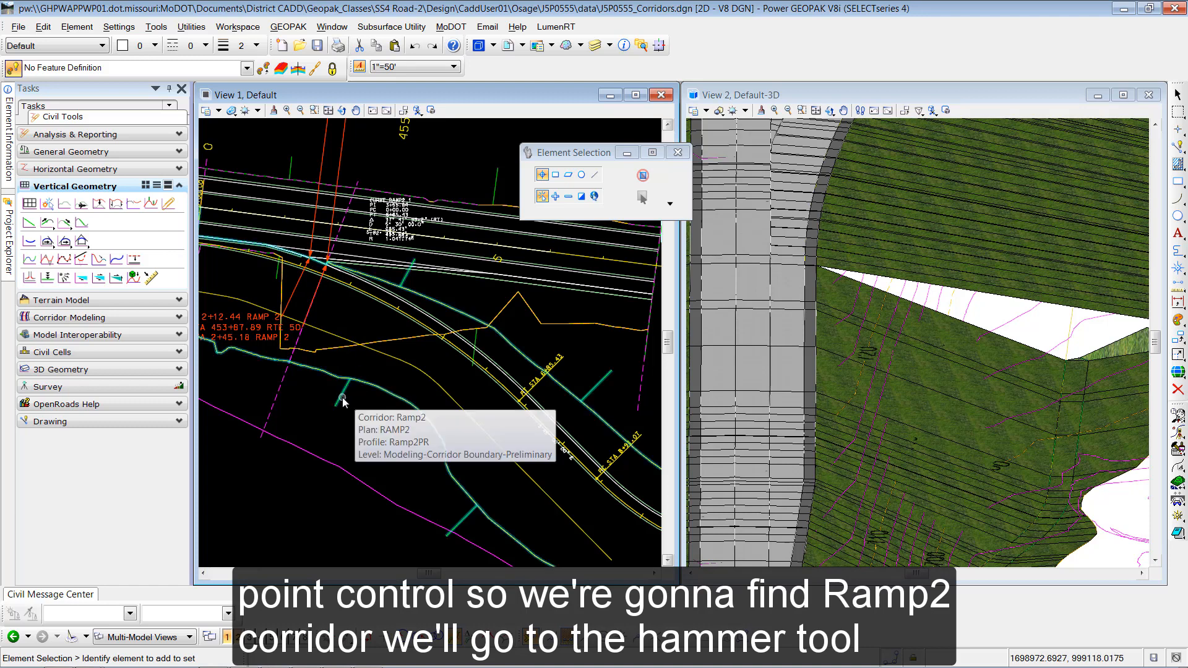
Step: Start a point control on the Ramp2 corridor, locked to the start, with the stop station set to 16+55.31
{"action": "mouse_move", "coordinate": [344, 402]}
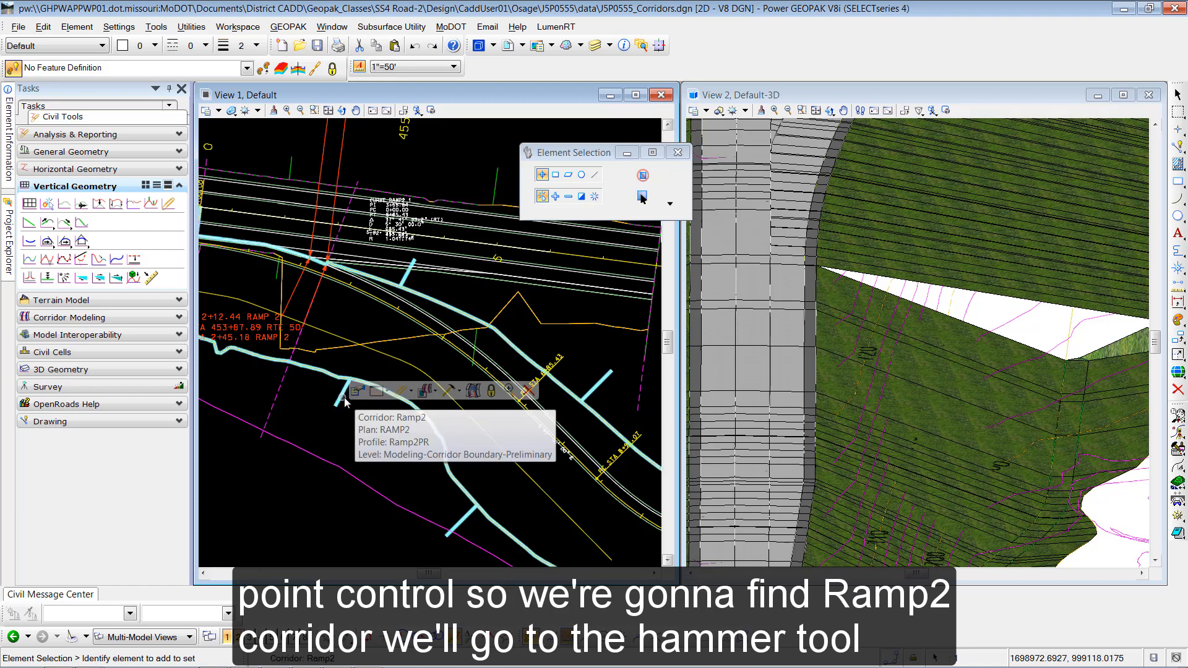
{"action": "left_click", "coordinate": [448, 390]}
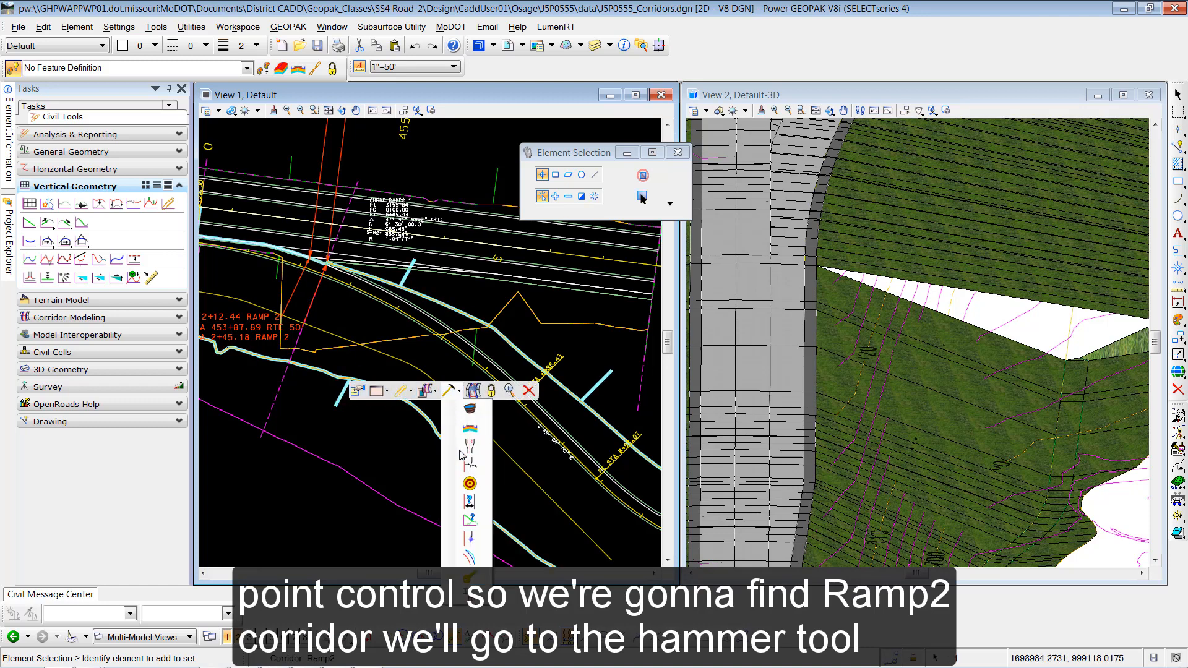
{"action": "left_click", "coordinate": [471, 539]}
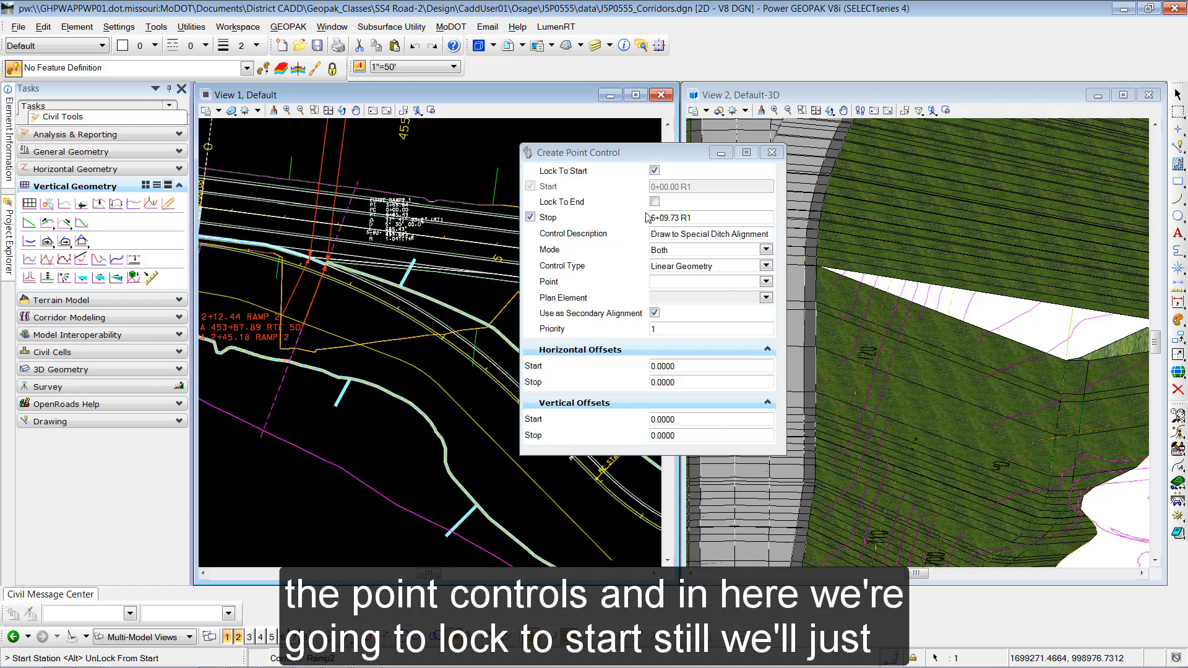
{"action": "left_click_drag", "start_coordinate": [696, 218], "coordinate": [635, 223]}
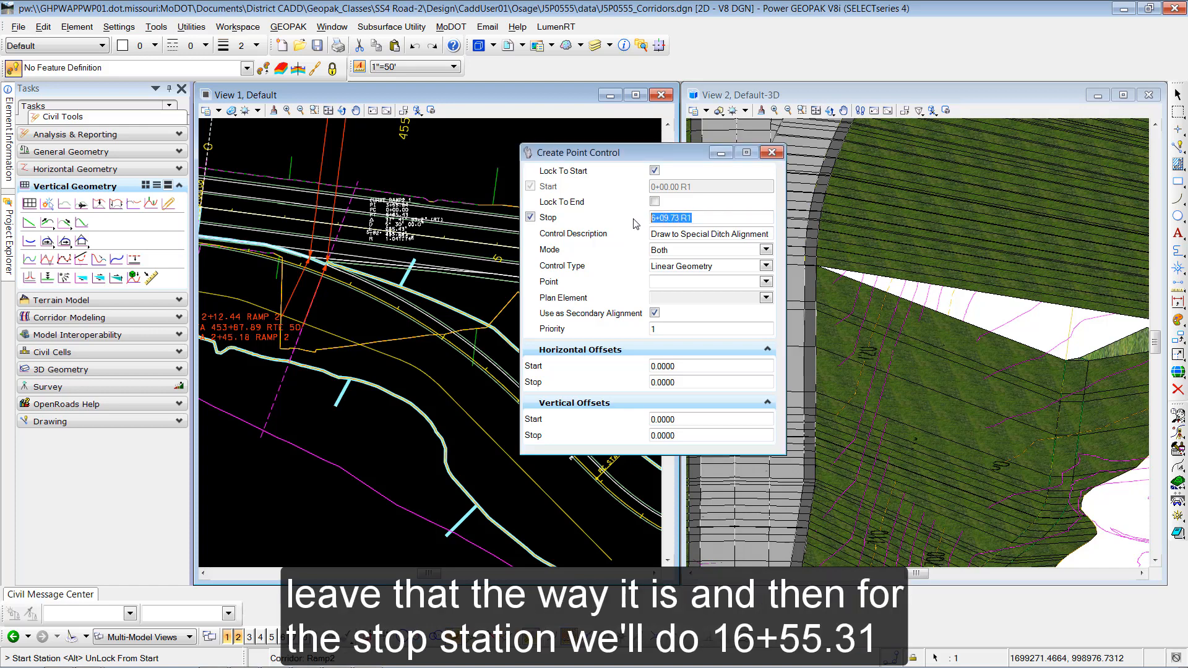
{"action": "type", "text": "1"}
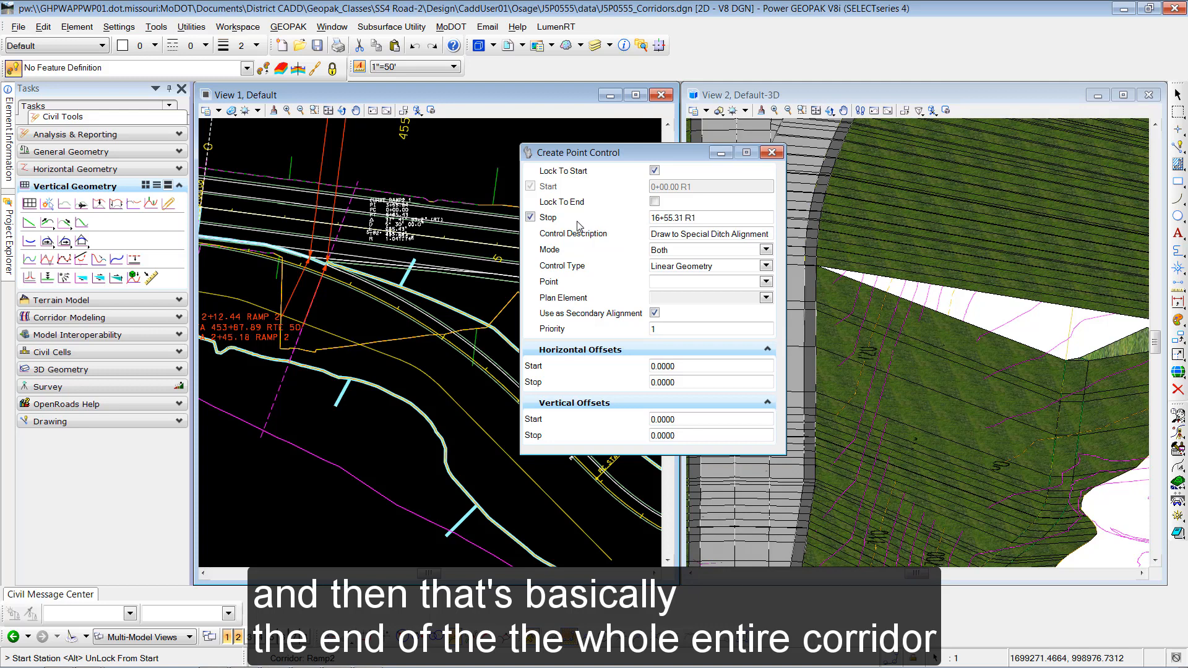
{"action": "left_click", "coordinate": [440, 170]}
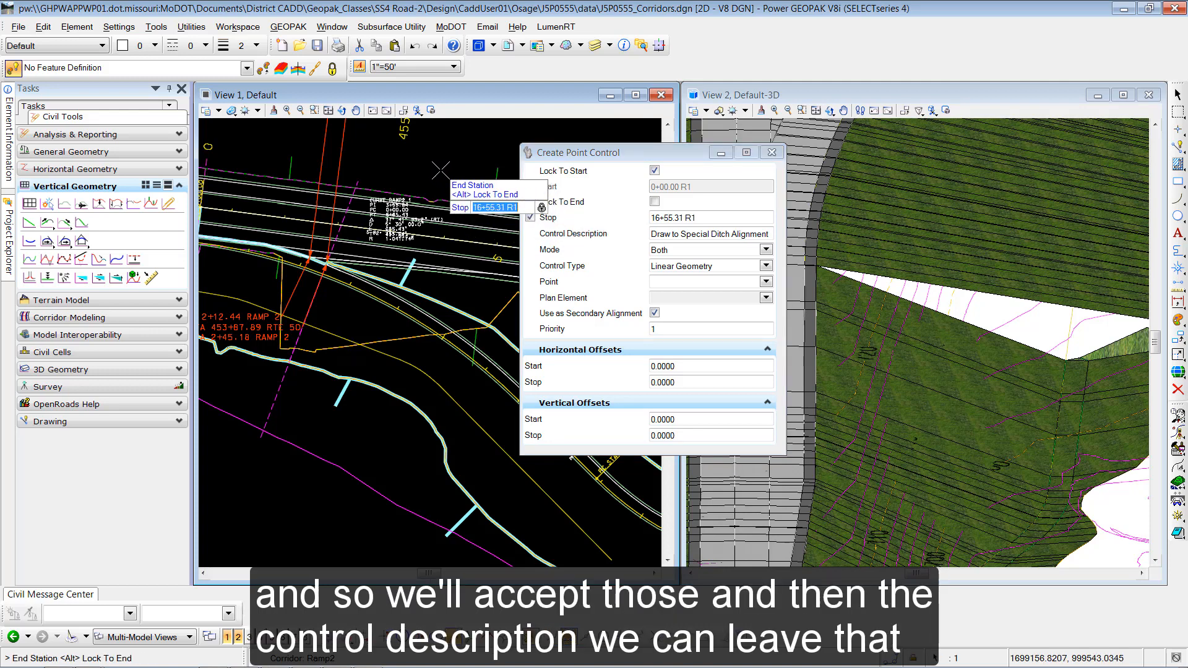
{"action": "left_click", "coordinate": [440, 170]}
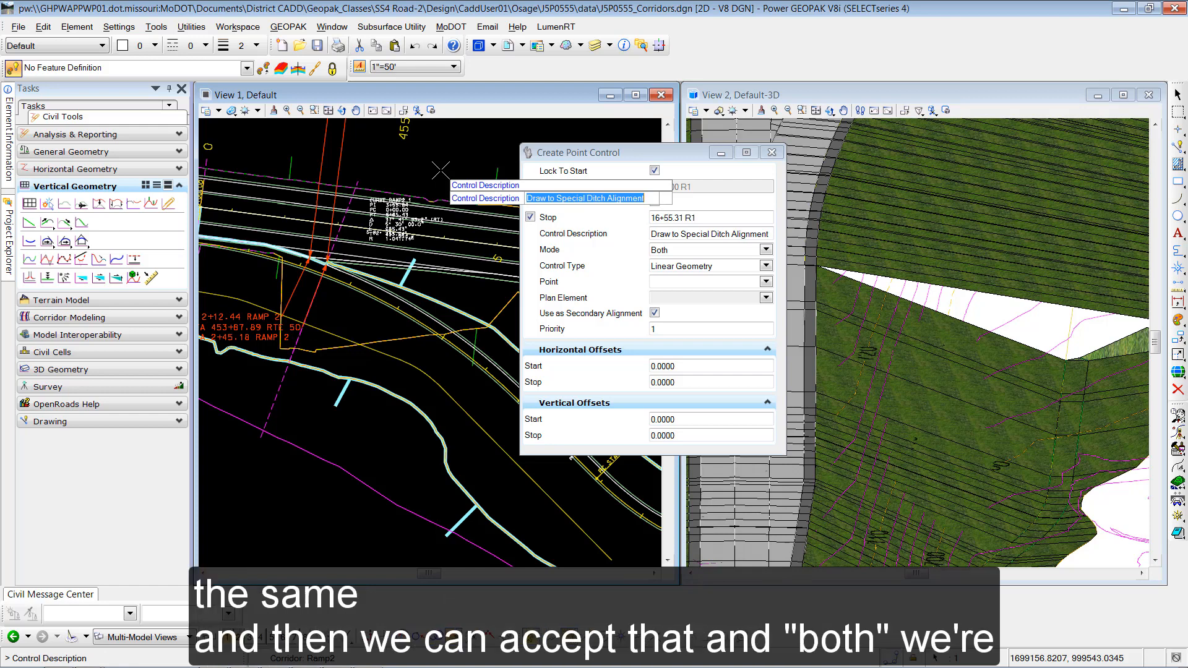
Step: Accept the "Draw to Special Ditch Alignment" description, Both mode and Linear Geometry type, and set the controlled point to RT_Dtch_Frslp_1_B
{"action": "left_click", "coordinate": [440, 170]}
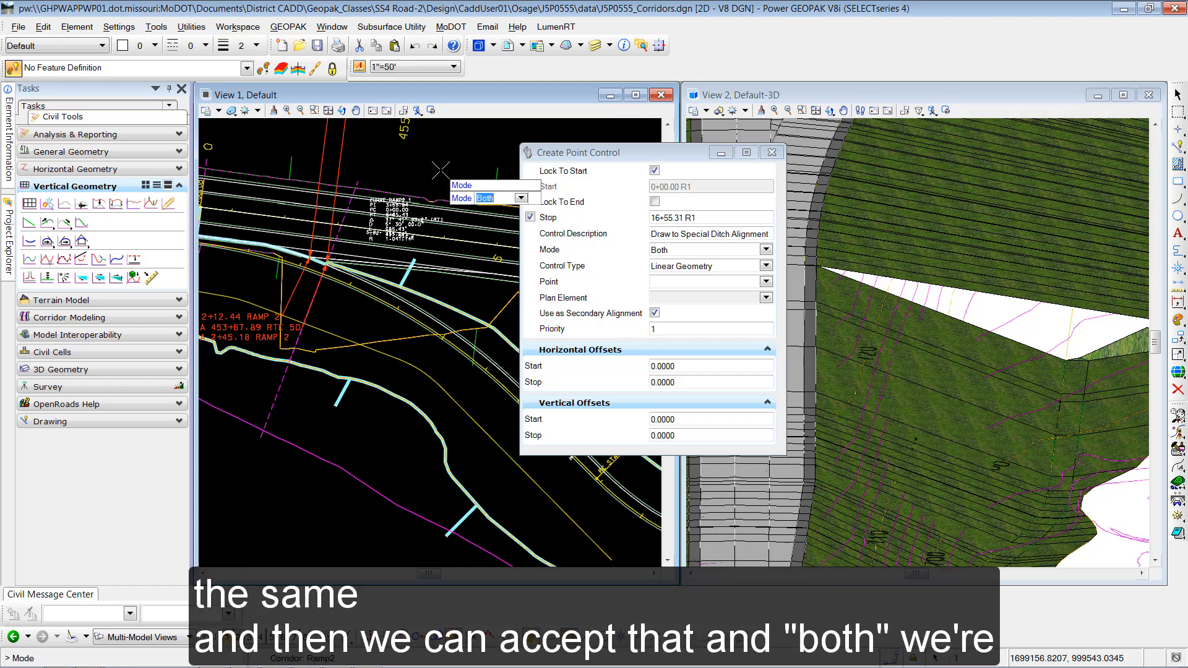
{"action": "left_click", "coordinate": [440, 170]}
{"action": "left_click", "coordinate": [440, 171]}
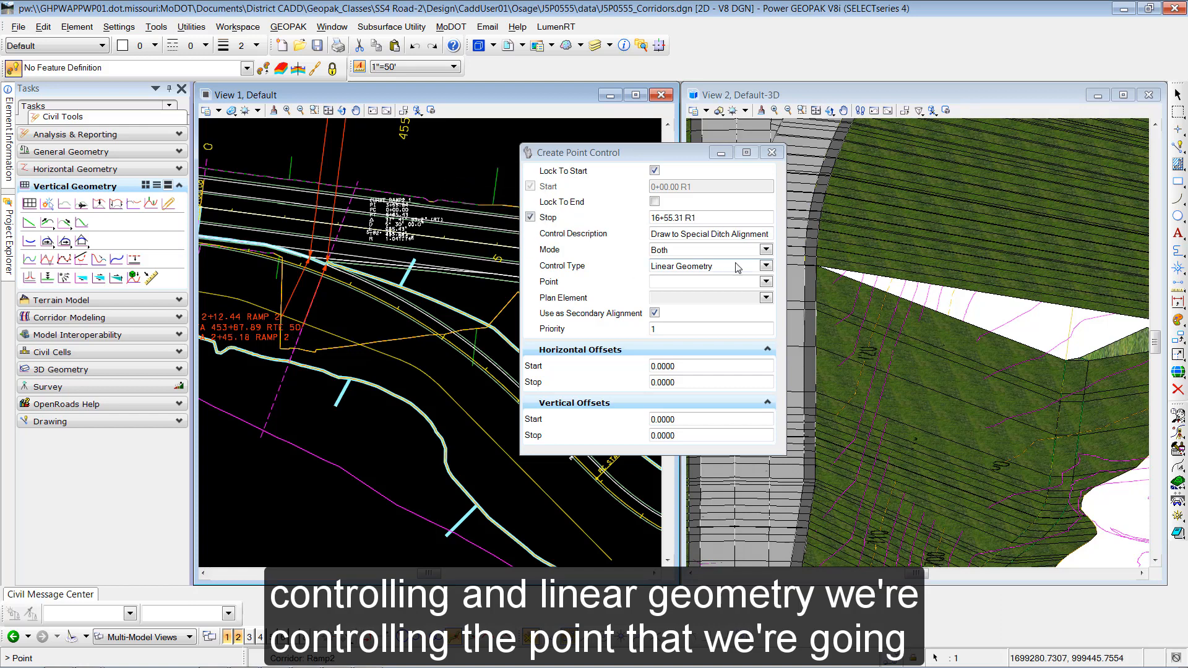
{"action": "left_click", "coordinate": [766, 282]}
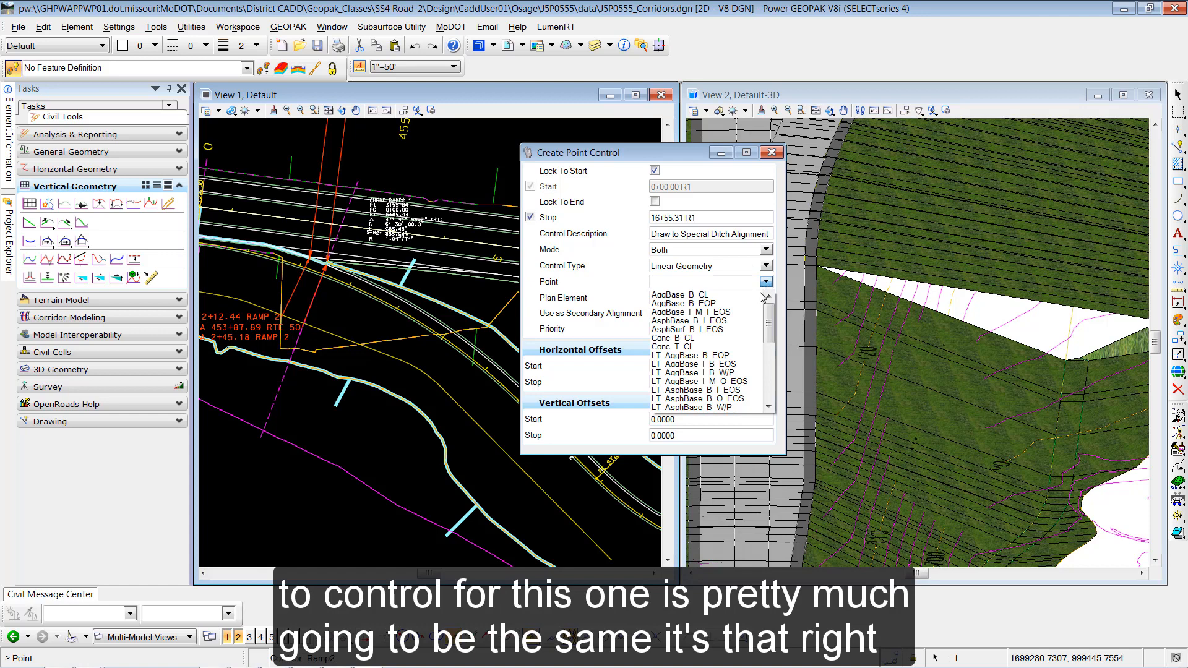
{"action": "left_click_drag", "start_coordinate": [767, 319], "coordinate": [769, 388]}
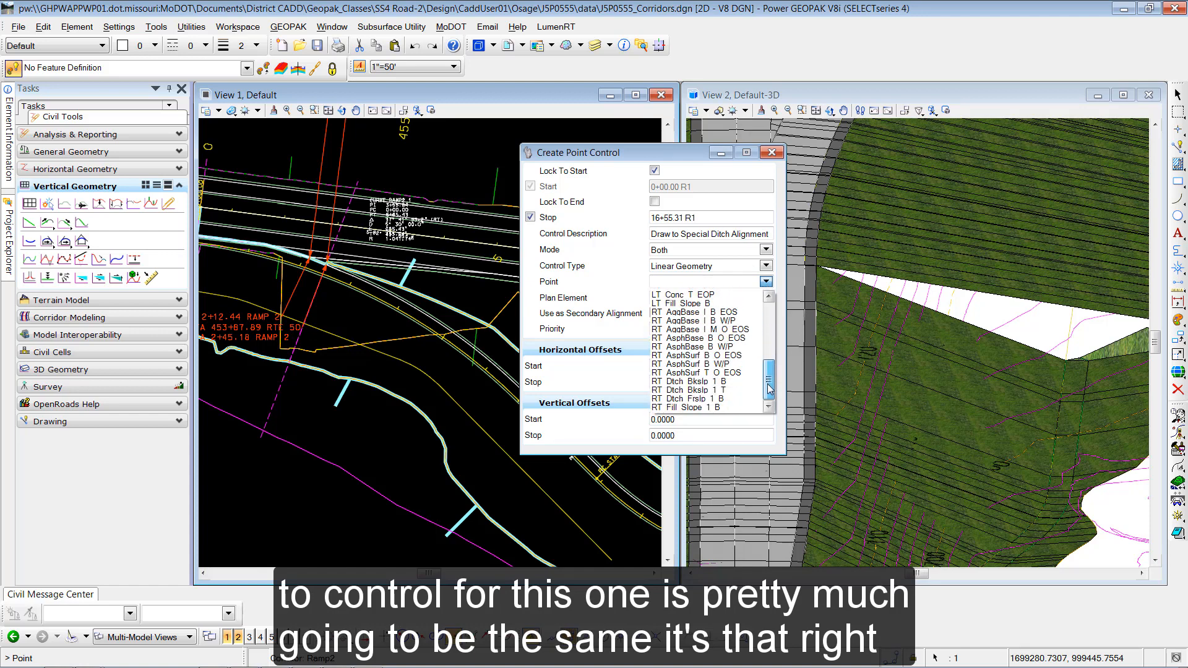
{"action": "left_click", "coordinate": [719, 399]}
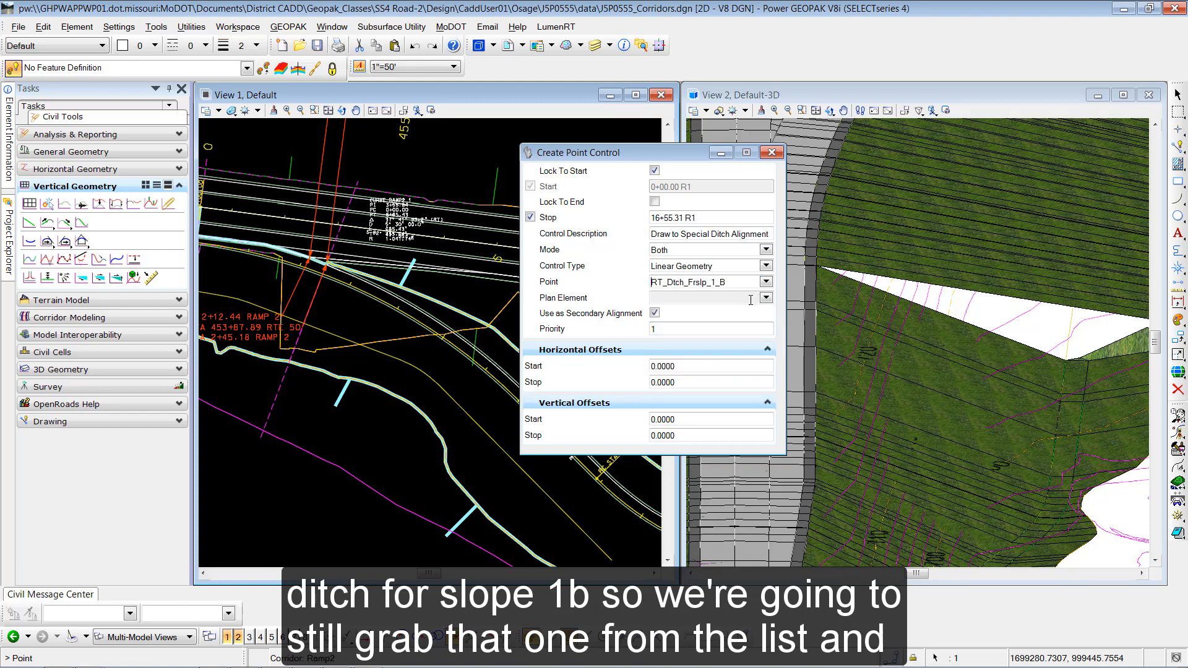
{"action": "left_click", "coordinate": [339, 317]}
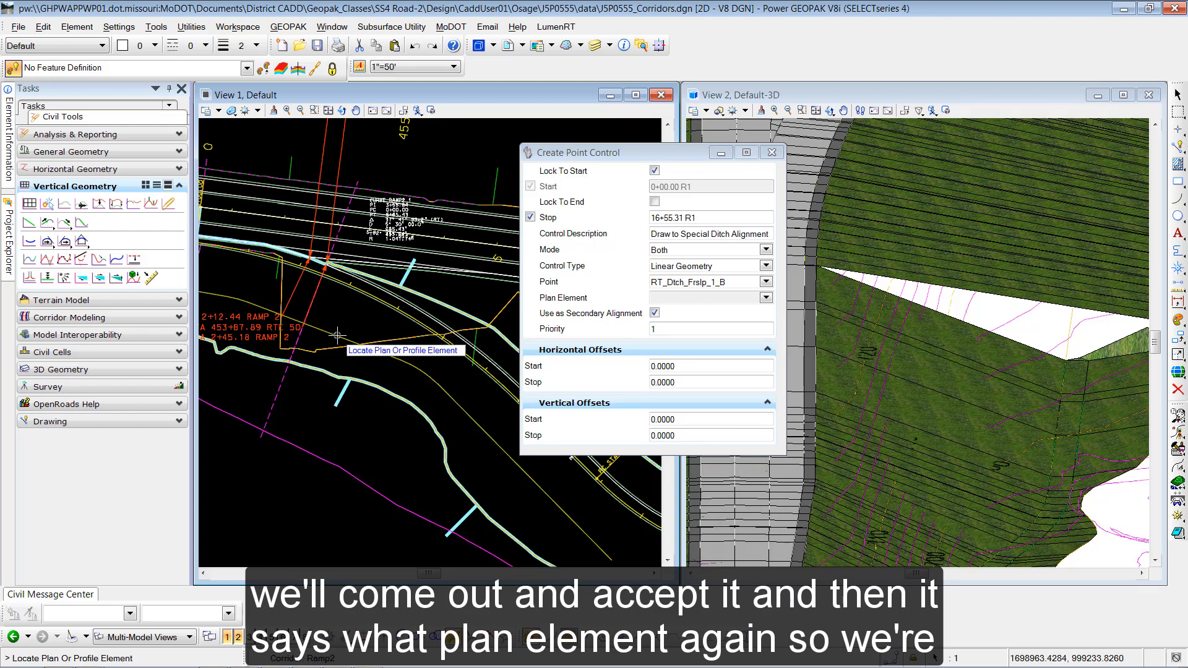
Step: Create the Ramp2 point control from the Special Ditch alignment and its active profile, as a secondary alignment with priority 1 and all offsets 0.0000
{"action": "left_click", "coordinate": [339, 334]}
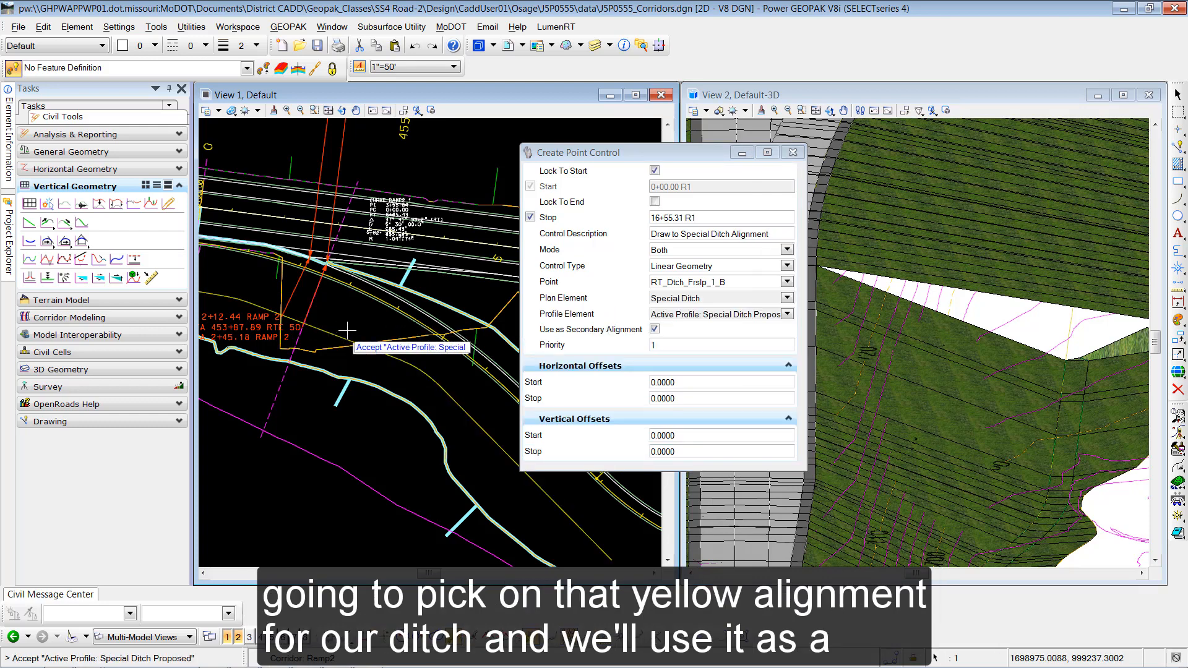
{"action": "left_click", "coordinate": [354, 317]}
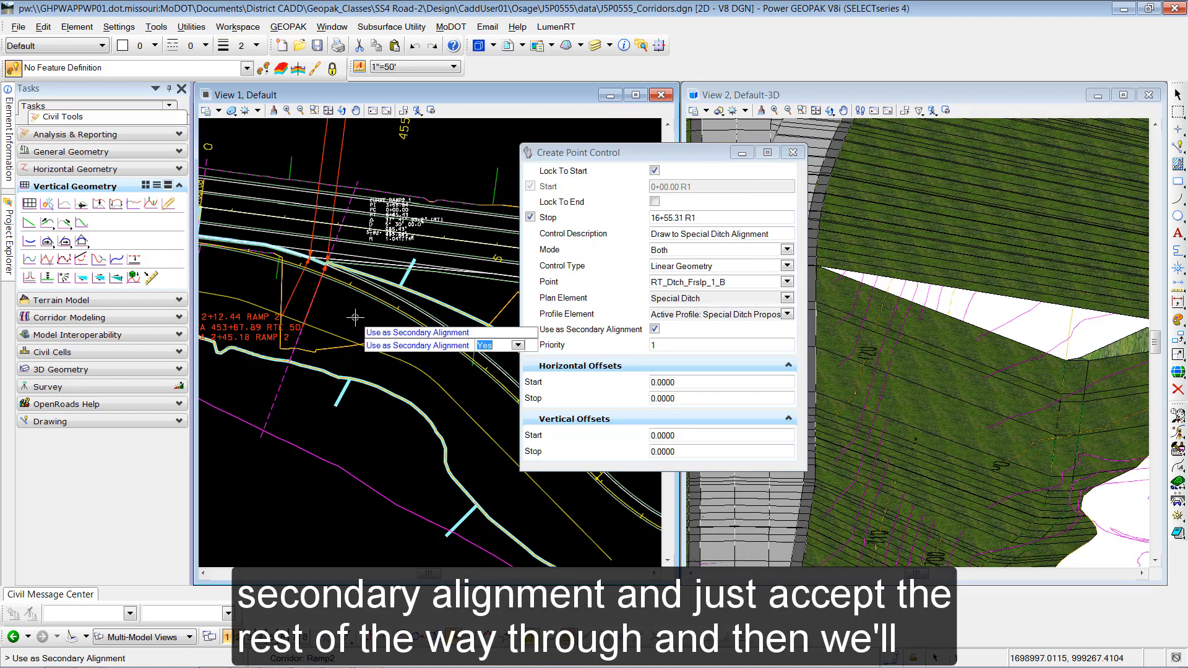
{"action": "left_click", "coordinate": [354, 318]}
{"action": "left_click", "coordinate": [354, 318]}
{"action": "left_click", "coordinate": [354, 318]}
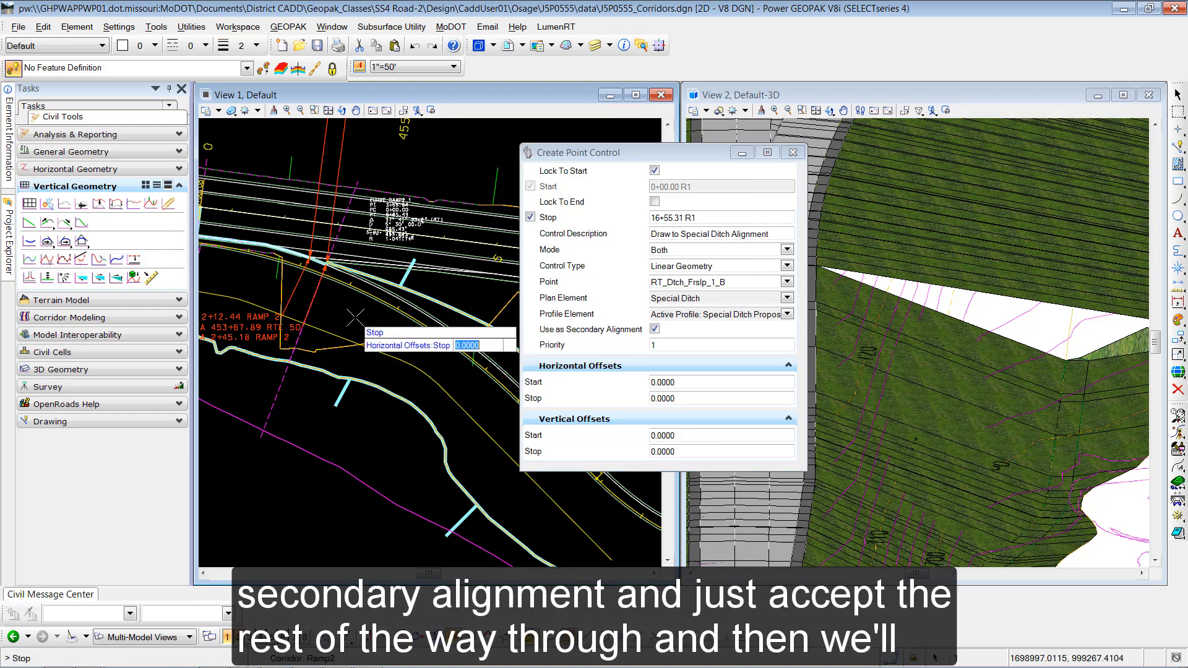
{"action": "left_click", "coordinate": [355, 318]}
{"action": "left_click", "coordinate": [354, 318]}
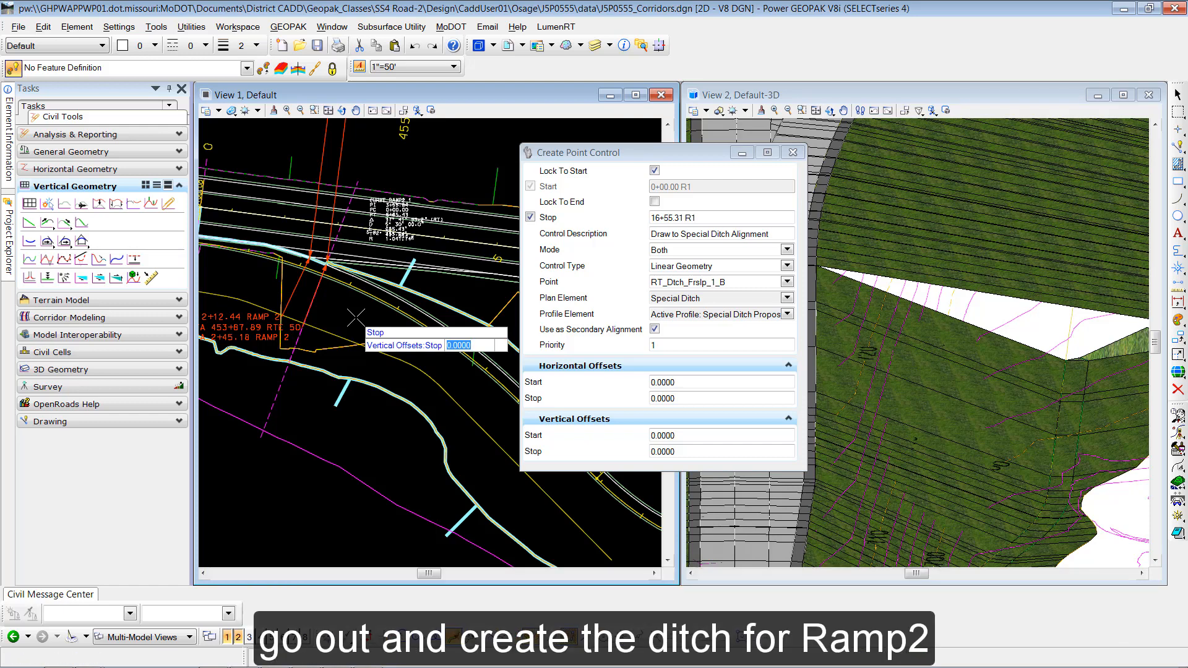
{"action": "left_click", "coordinate": [356, 318]}
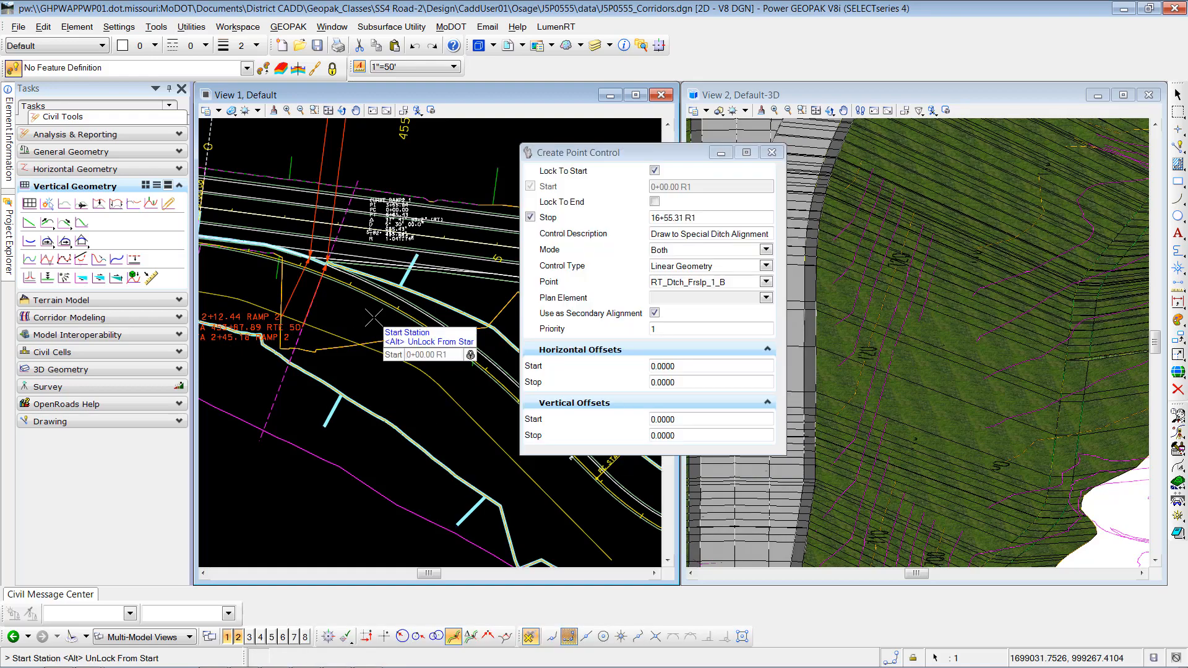
Step: Inspect the ditch along the Ramp2 corridor in the 3D view and end the point control command
{"action": "scroll", "coordinate": [924, 379], "scroll_direction": "down", "scroll_amount": 3}
{"action": "middle_click_drag", "start_coordinate": [931, 382], "coordinate": [767, 417]}
{"action": "middle_click_drag", "start_coordinate": [1002, 276], "coordinate": [941, 345]}
{"action": "middle_click_drag", "start_coordinate": [858, 431], "coordinate": [939, 386]}
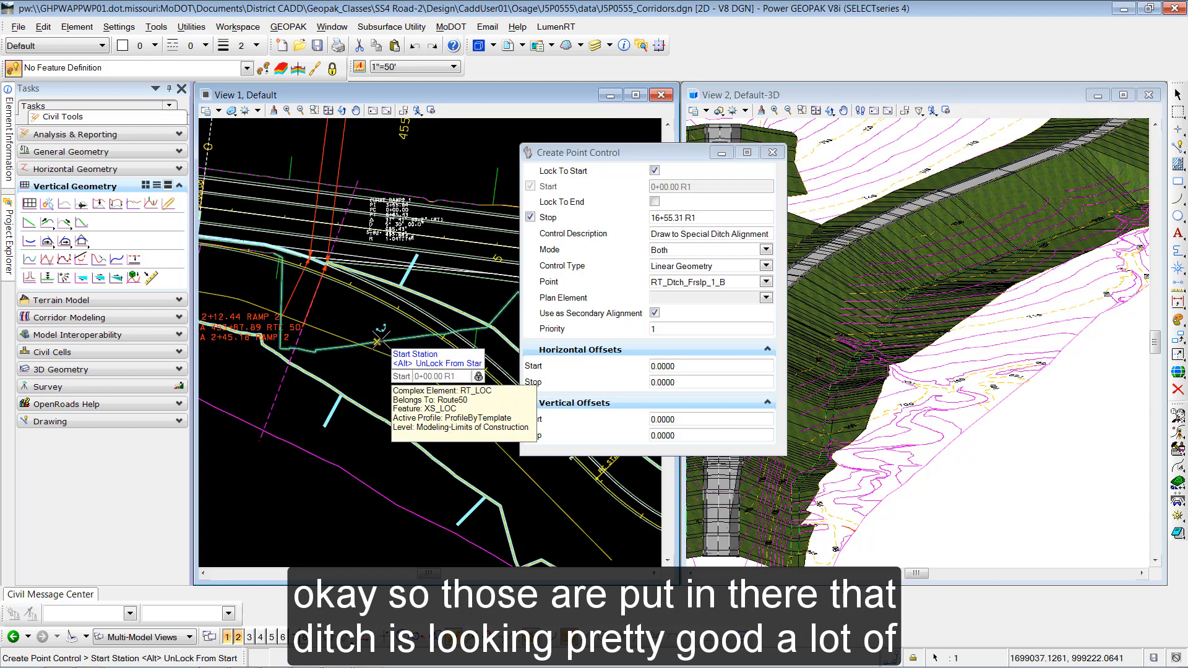
{"action": "key", "text": "Escape"}
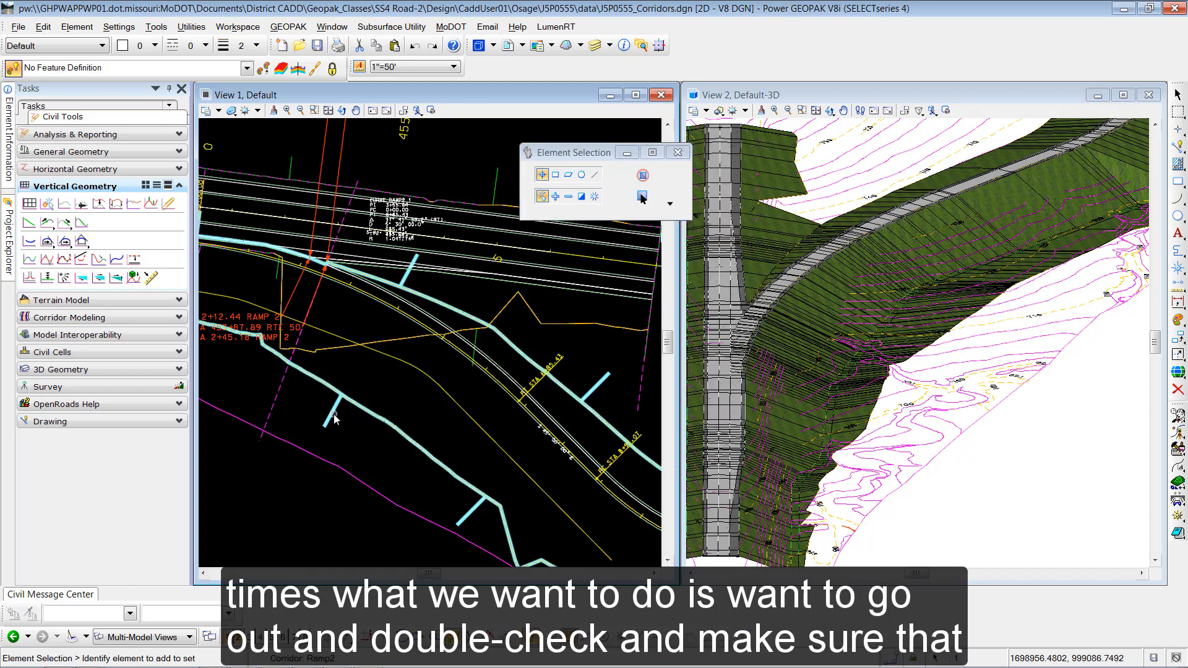
Step: Review the special ditch point control's settings and station range in the Ramp2 corridor objects
{"action": "left_click", "coordinate": [334, 419]}
{"action": "mouse_move", "coordinate": [440, 410]}
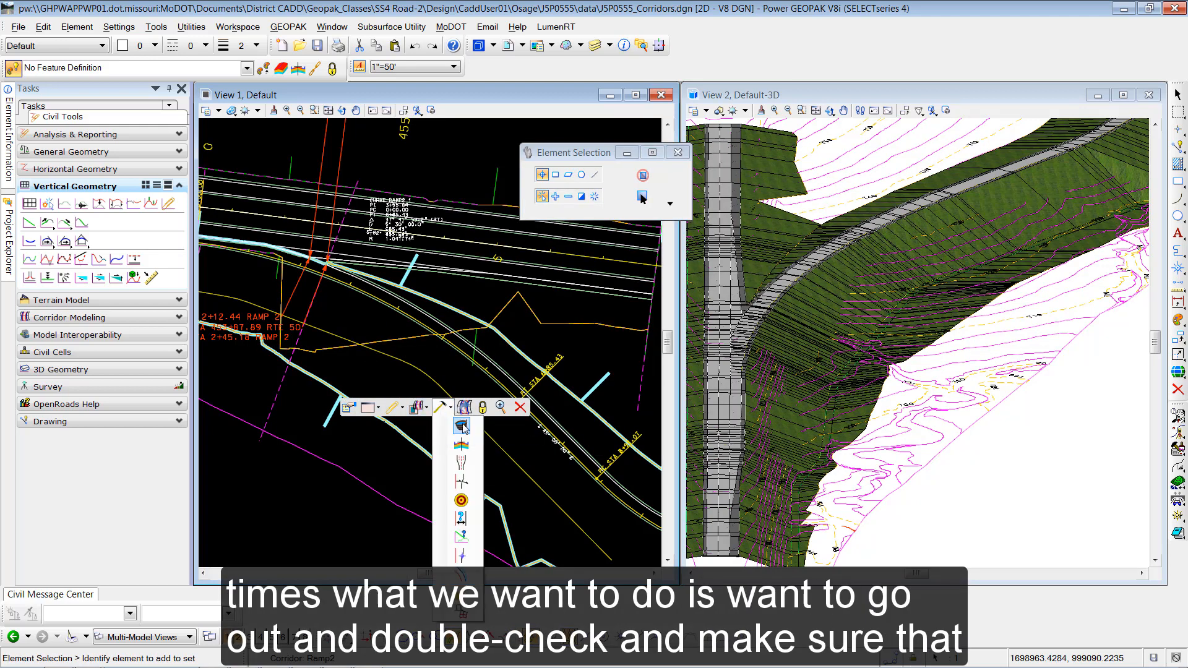
{"action": "left_click", "coordinate": [462, 426]}
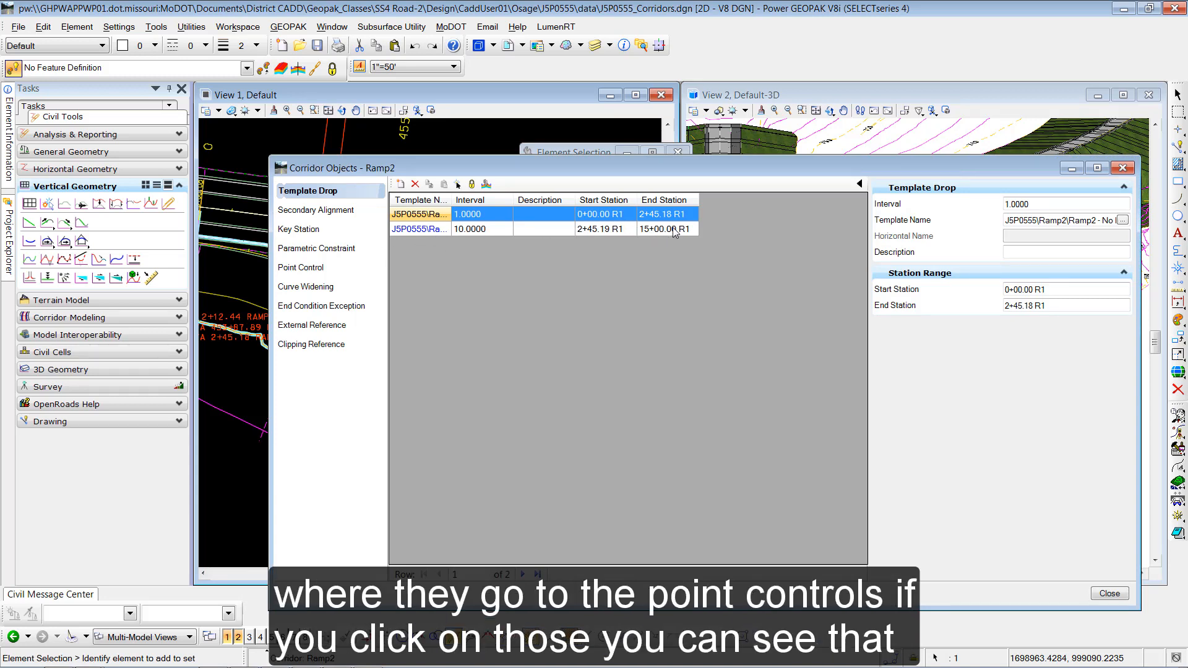
{"action": "left_click", "coordinate": [312, 268]}
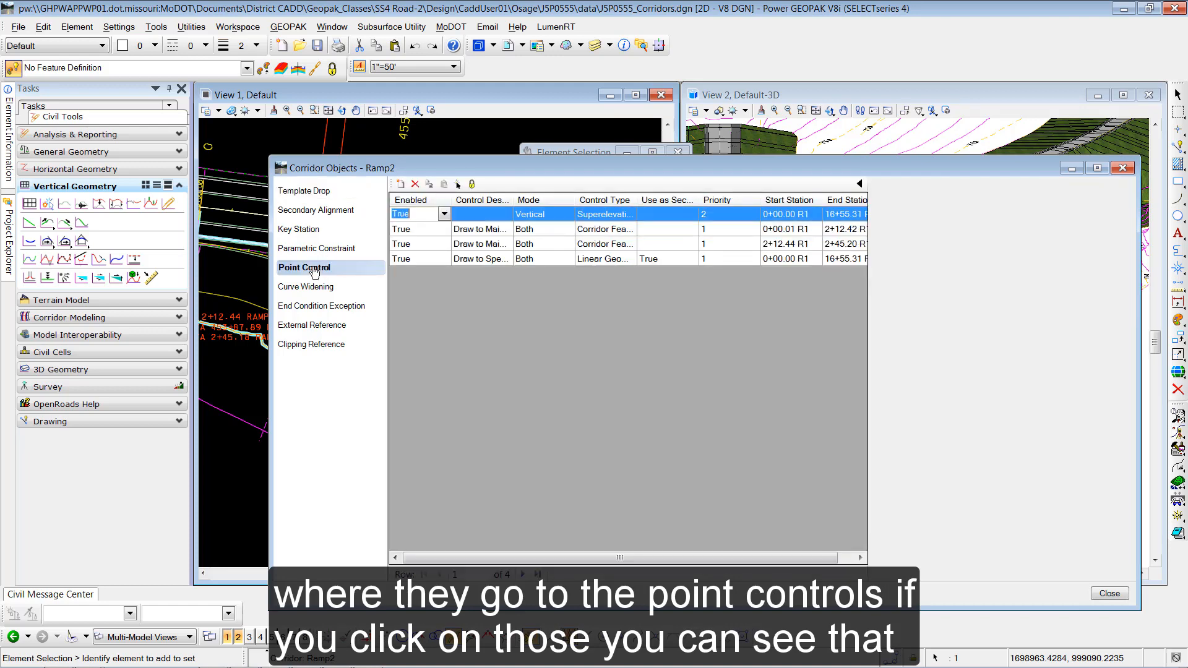
{"action": "left_click", "coordinate": [487, 264]}
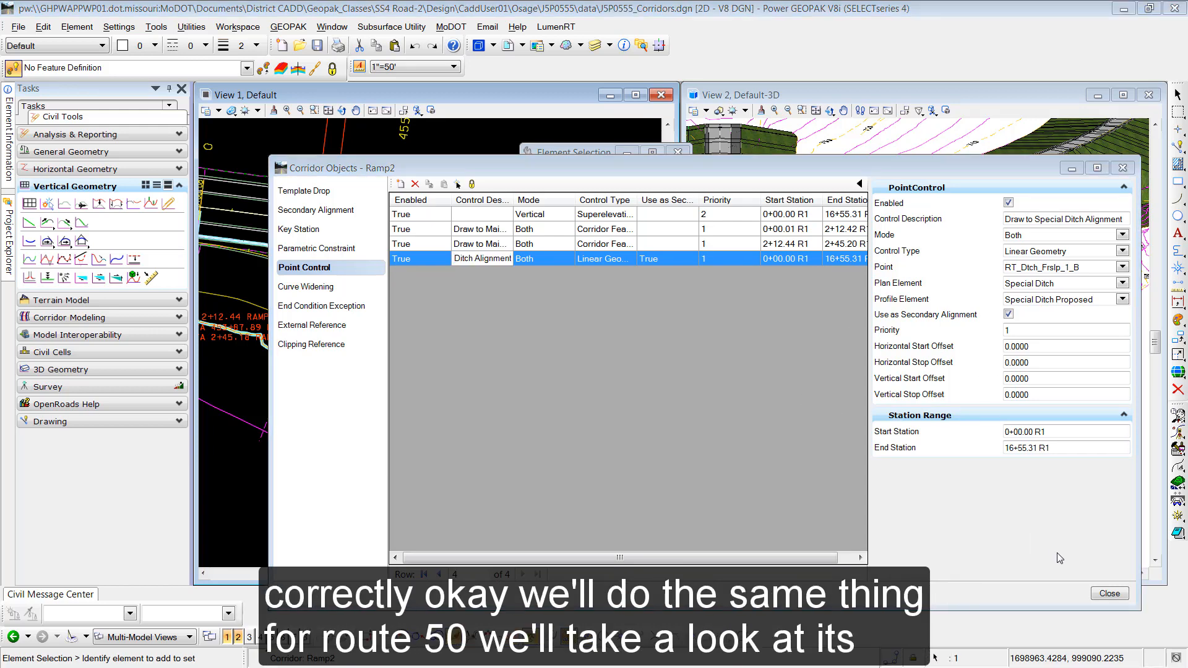
{"action": "left_click", "coordinate": [1108, 594]}
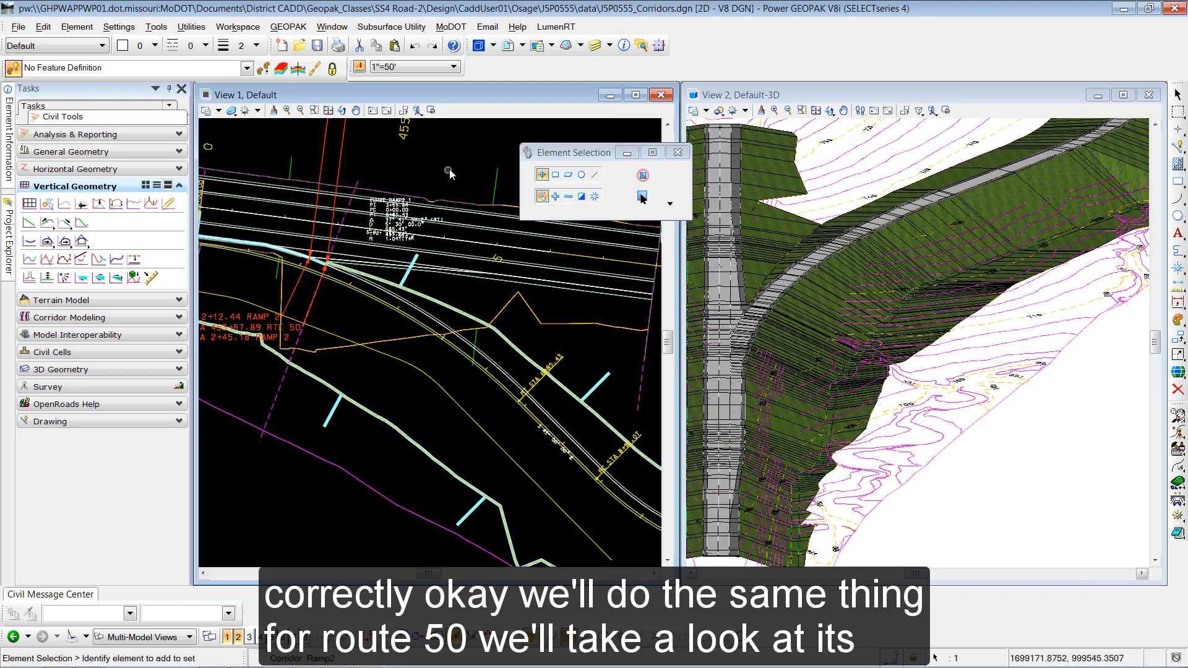
Step: Review the special ditch point control's settings and station range in the Route50 corridor objects, and deselect the corridor
{"action": "left_click", "coordinate": [498, 184]}
{"action": "left_click", "coordinate": [609, 171]}
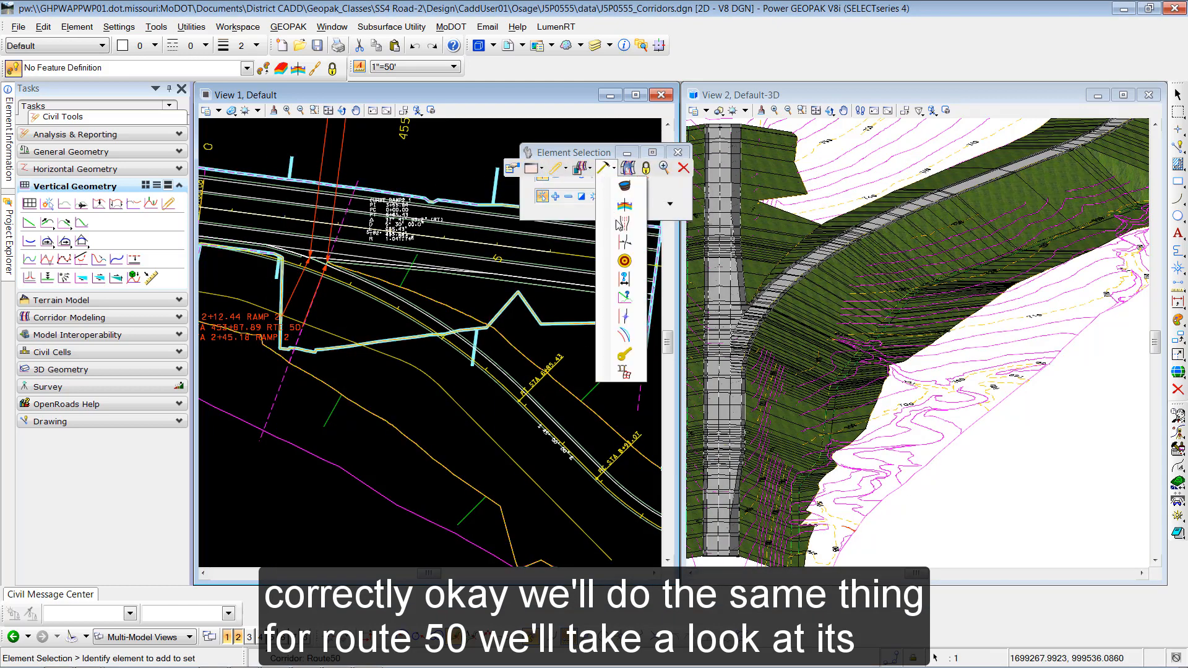
{"action": "left_click", "coordinate": [623, 188]}
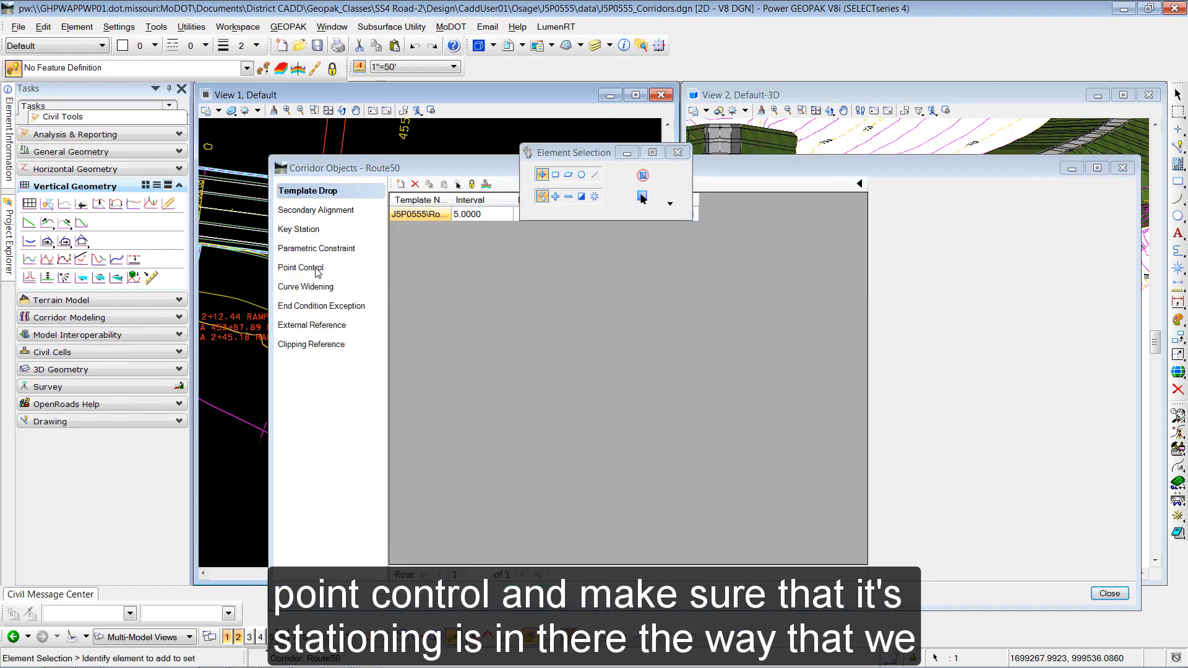
{"action": "left_click", "coordinate": [314, 269]}
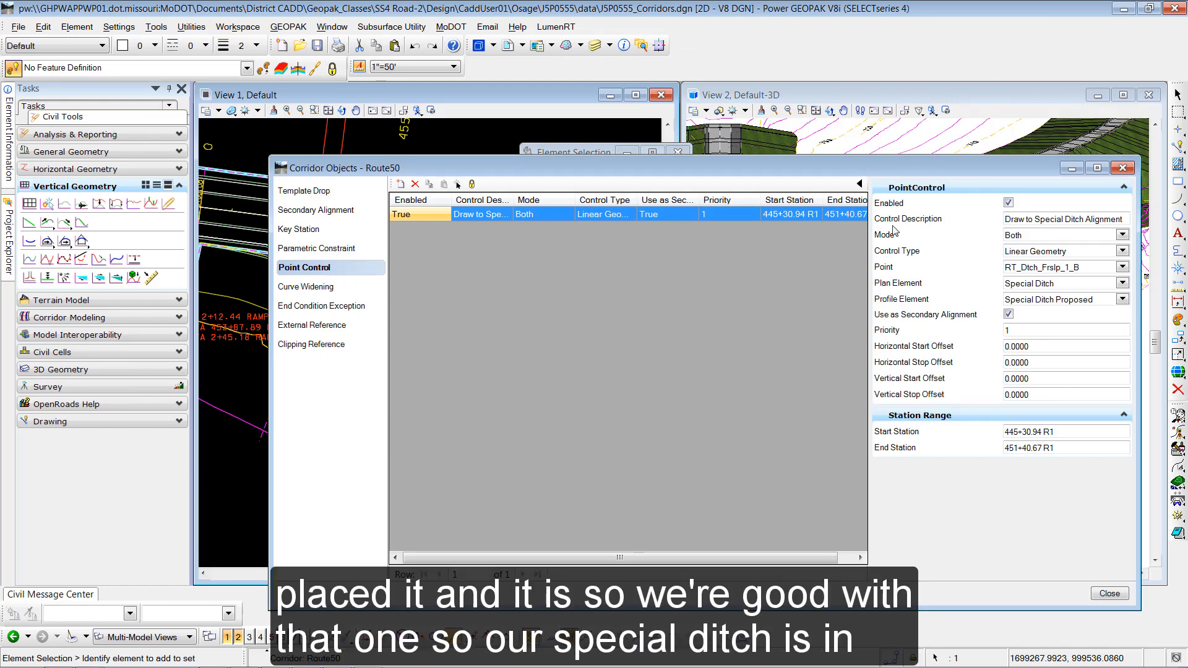
{"action": "left_click", "coordinate": [1109, 594]}
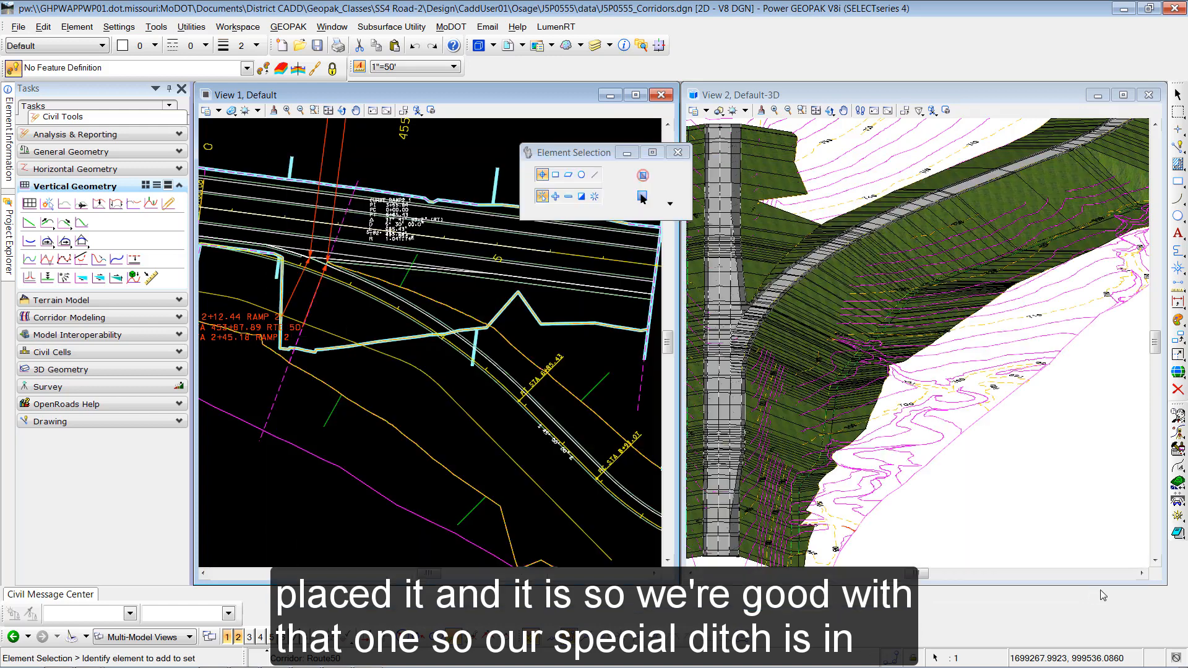
{"action": "left_click", "coordinate": [601, 356]}
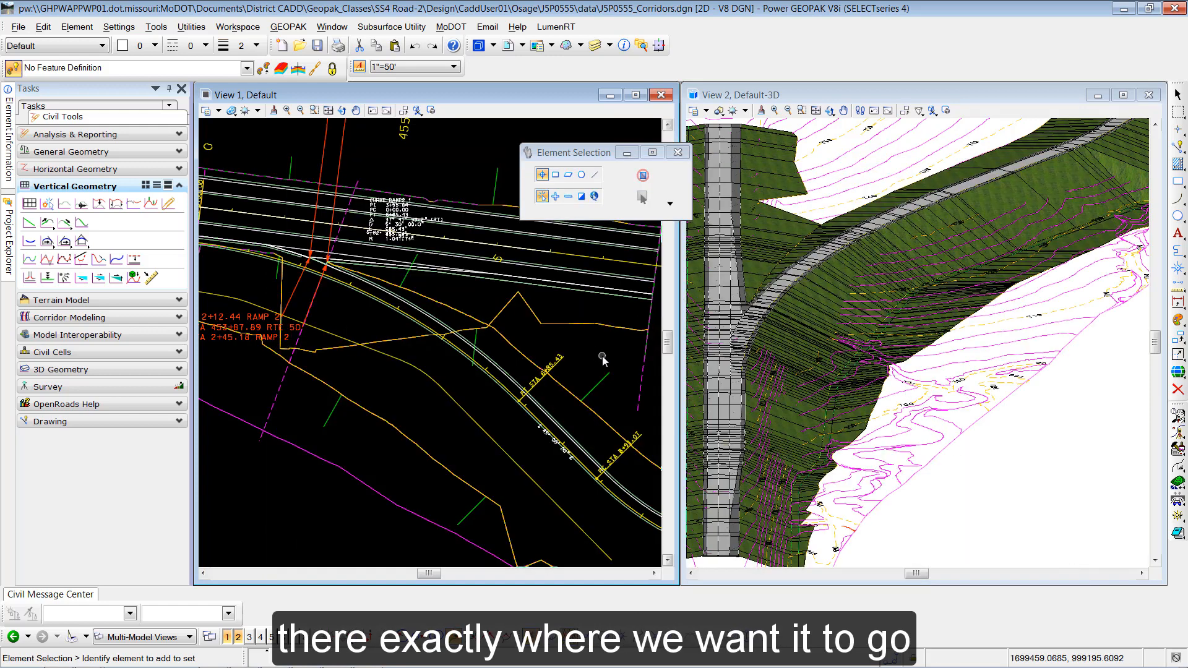
Step: Open the cross-section view of the Route50 corridor in View 8
{"action": "scroll", "coordinate": [580, 346], "scroll_direction": "down", "scroll_amount": 2}
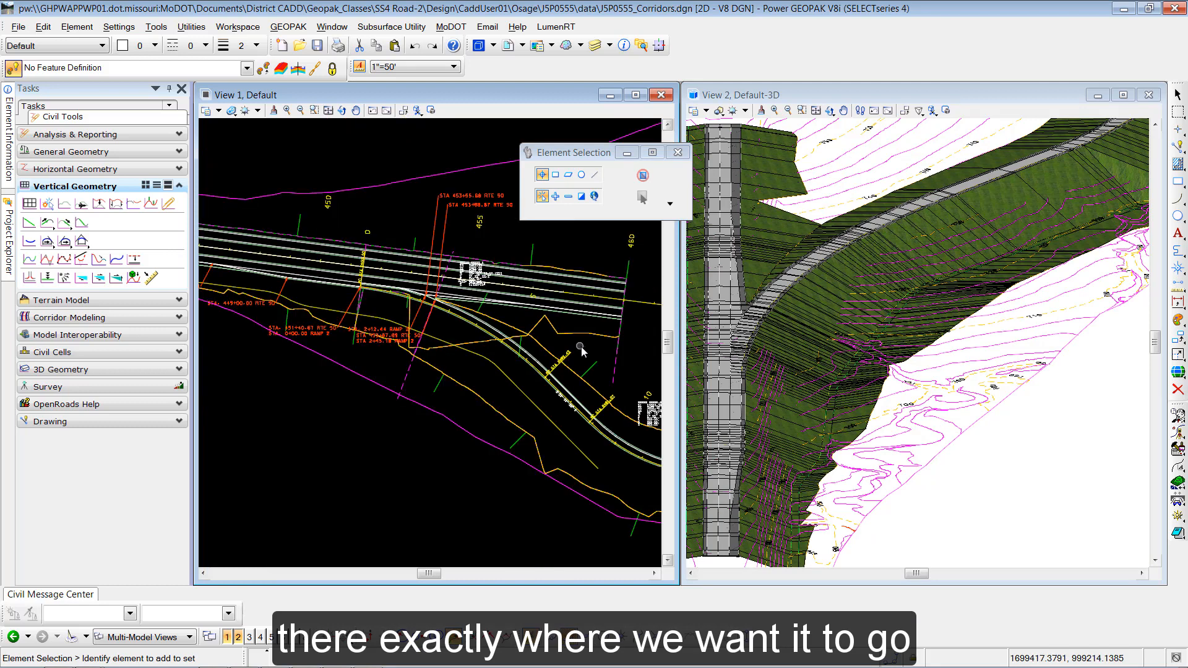
{"action": "middle_click_drag", "start_coordinate": [580, 346], "coordinate": [551, 310]}
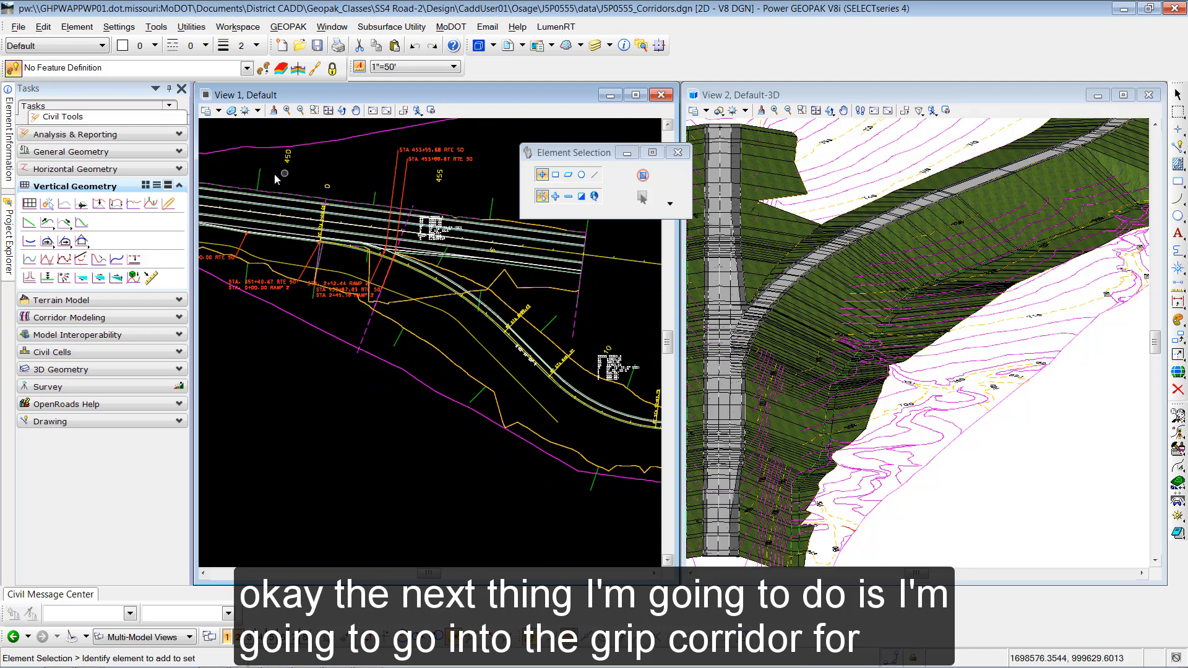
{"action": "mouse_move", "coordinate": [258, 178]}
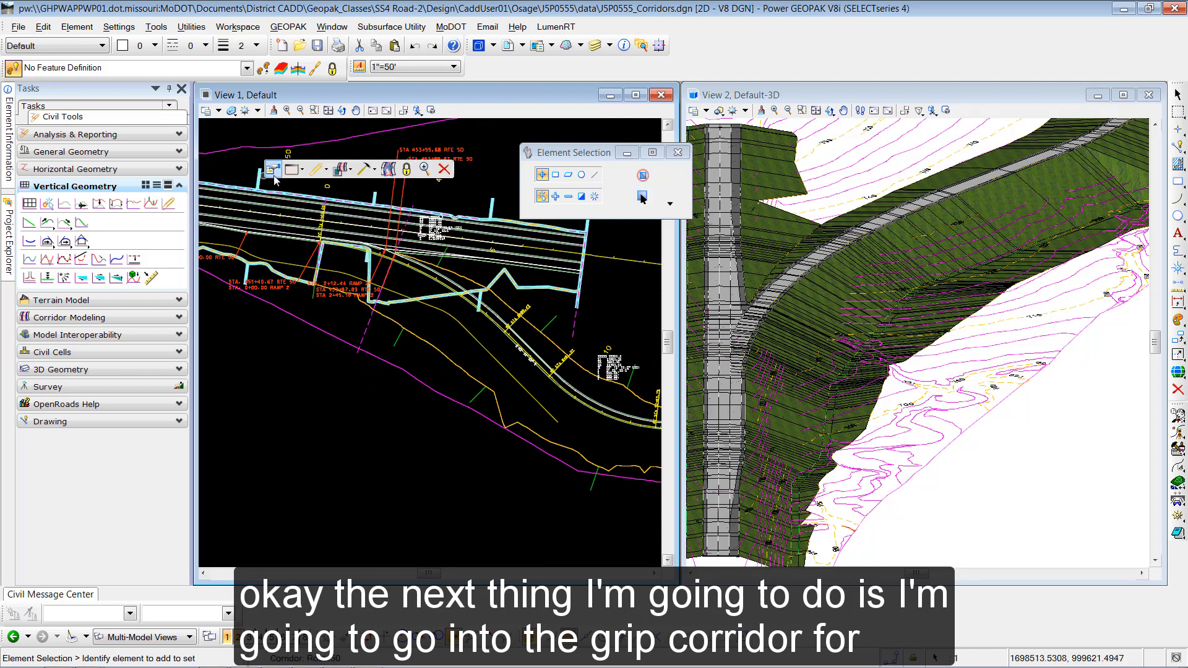
{"action": "mouse_move", "coordinate": [295, 172]}
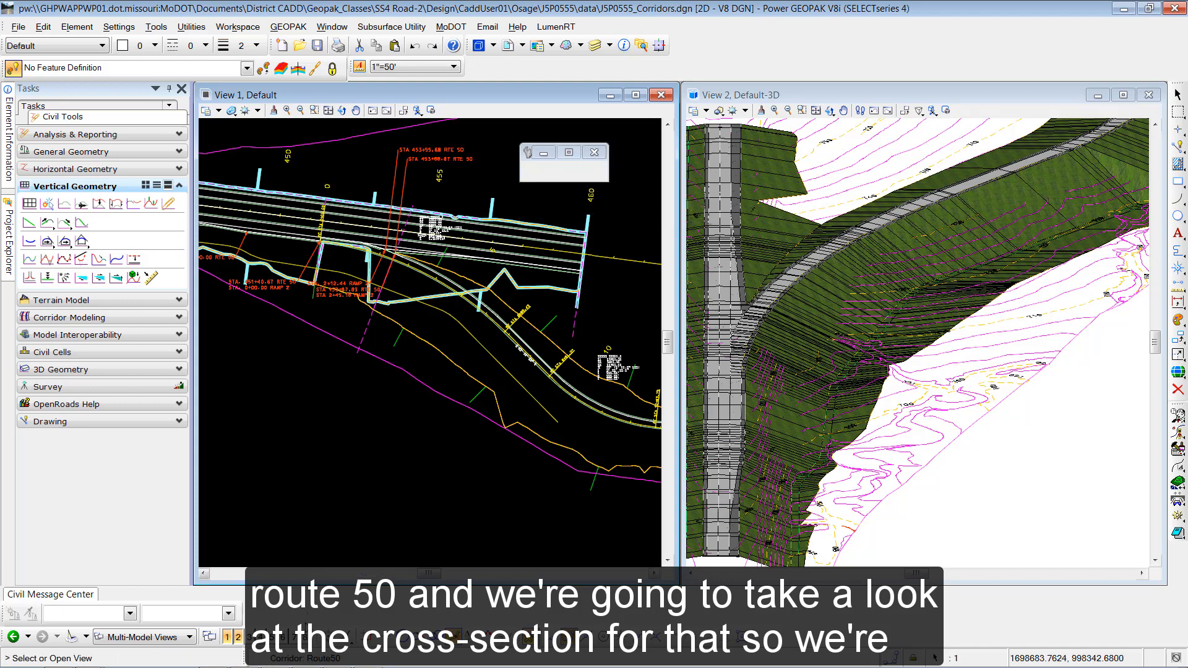
{"action": "left_click", "coordinate": [303, 637]}
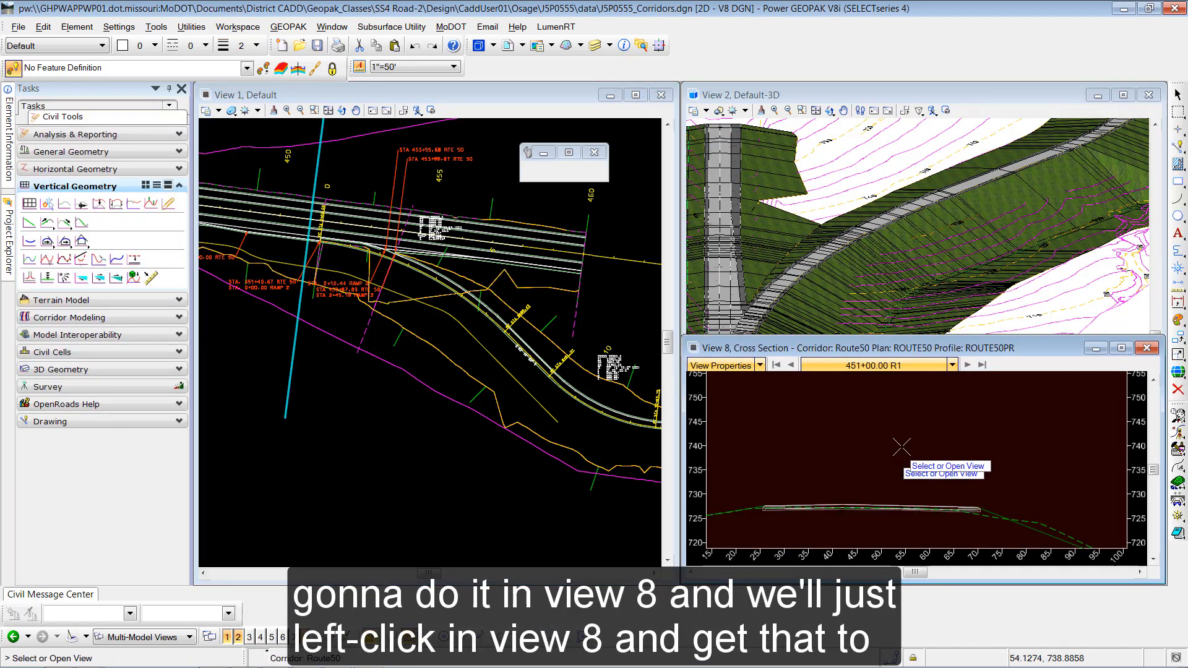
Step: Display the Route50 cross section in View 8 and place a temporary dimension line from the outer shoulder edge to the ditch control point
{"action": "left_click", "coordinate": [901, 446]}
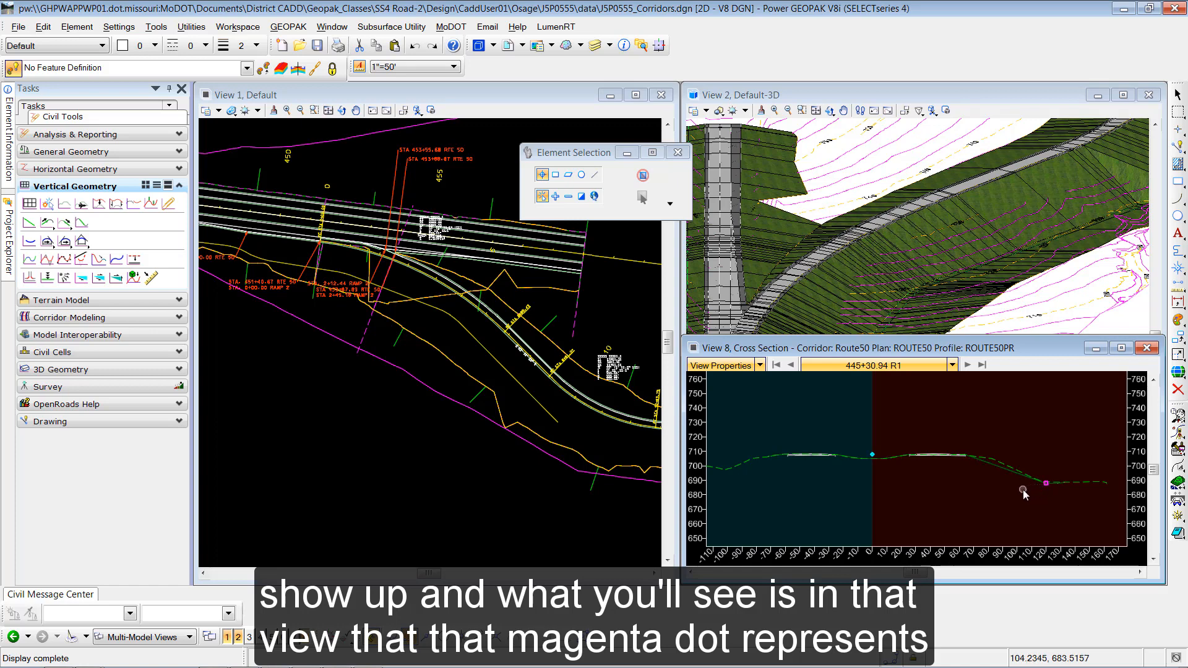
{"action": "scroll", "coordinate": [1044, 489], "scroll_direction": "up", "scroll_amount": 2}
{"action": "middle_click_drag", "start_coordinate": [1004, 495], "coordinate": [960, 495]}
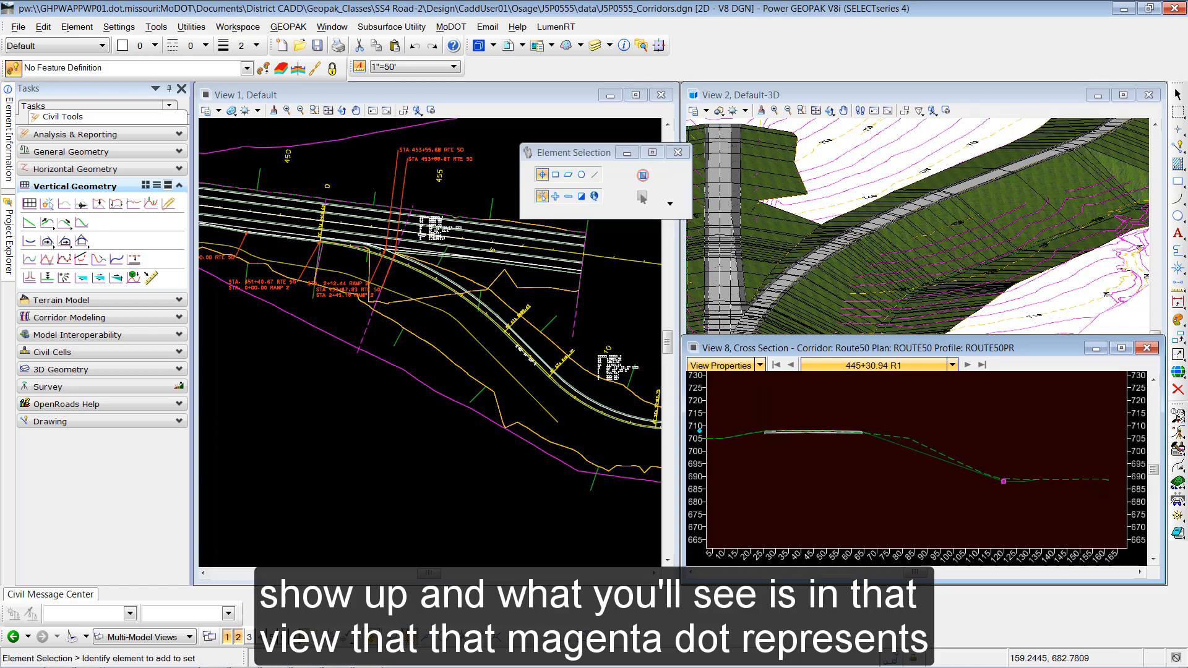
{"action": "right_click", "coordinate": [907, 480]}
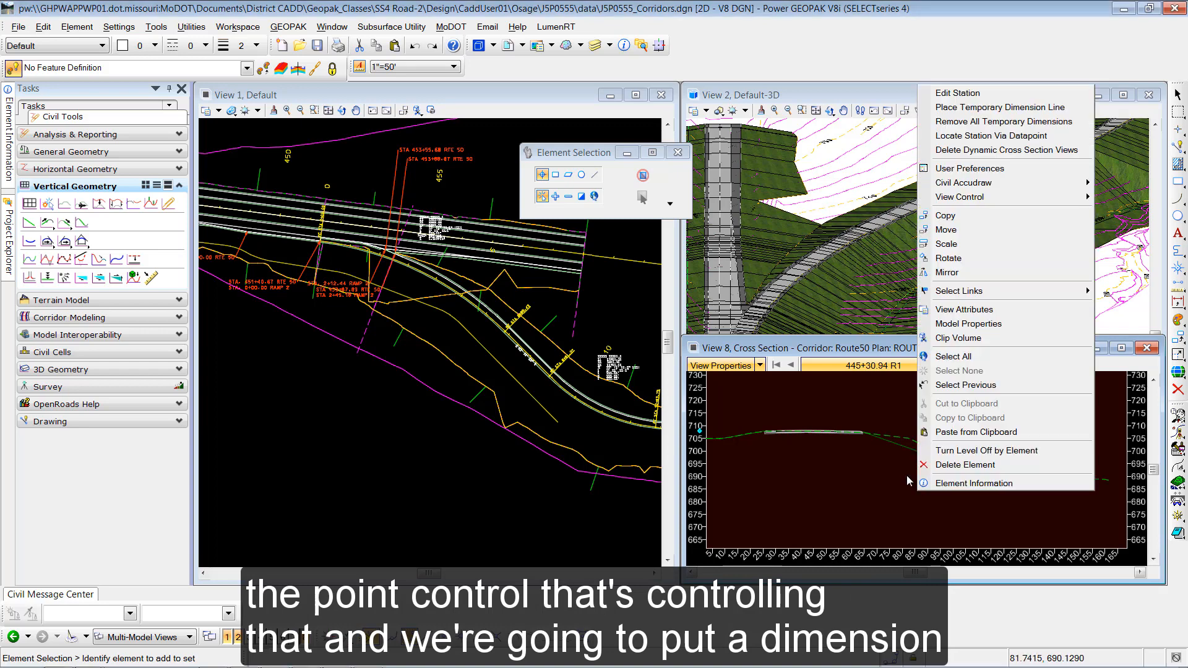
{"action": "left_click", "coordinate": [965, 108]}
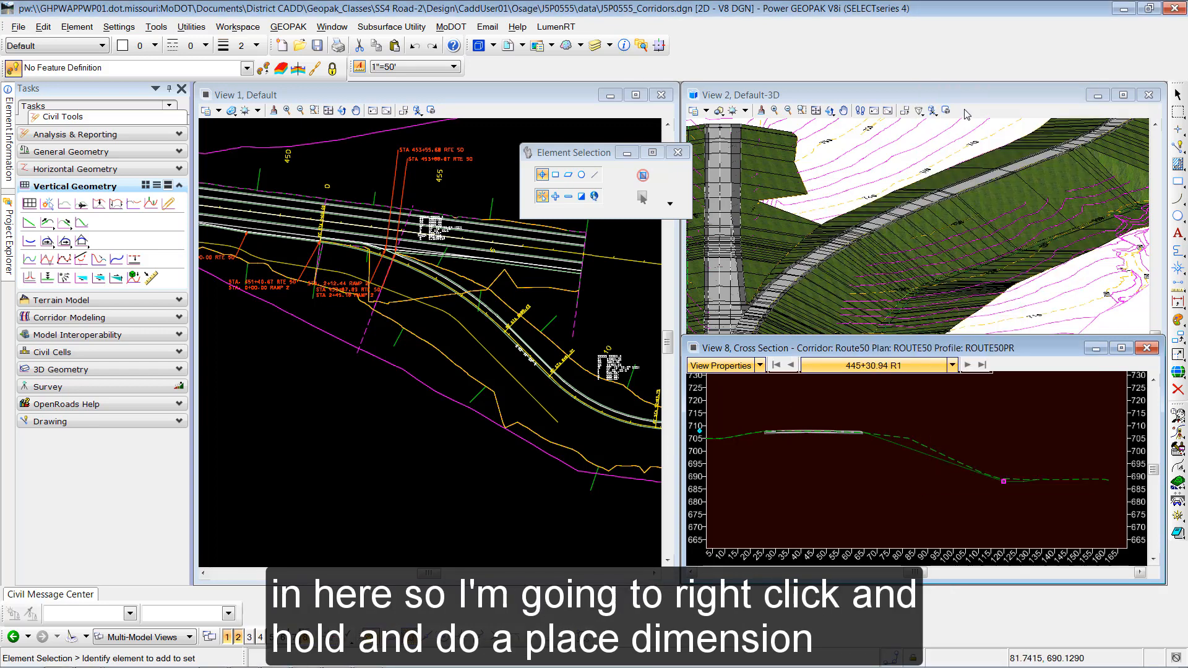
{"action": "left_click", "coordinate": [881, 406]}
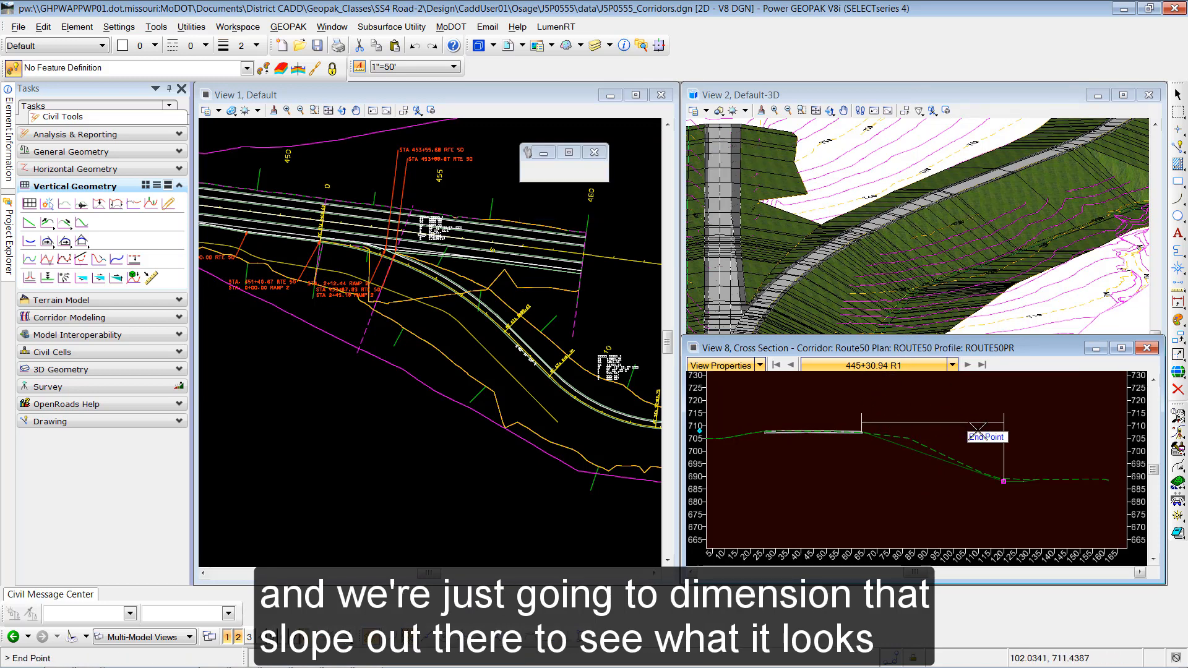
{"action": "left_click", "coordinate": [1003, 481]}
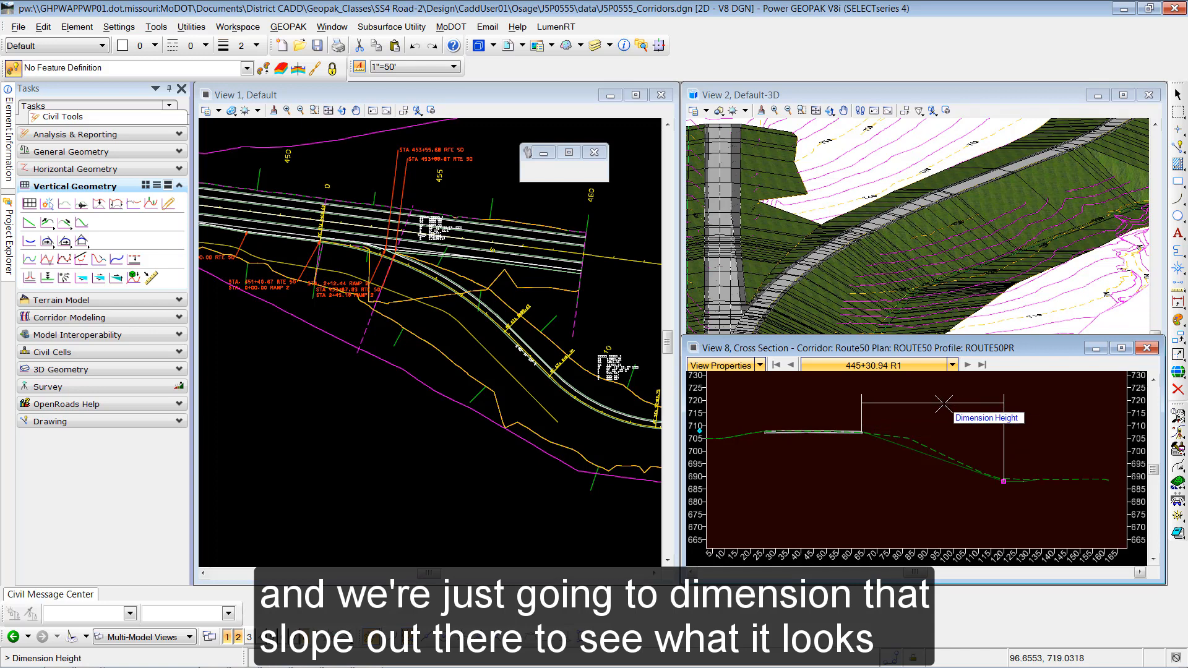
{"action": "left_click", "coordinate": [953, 403]}
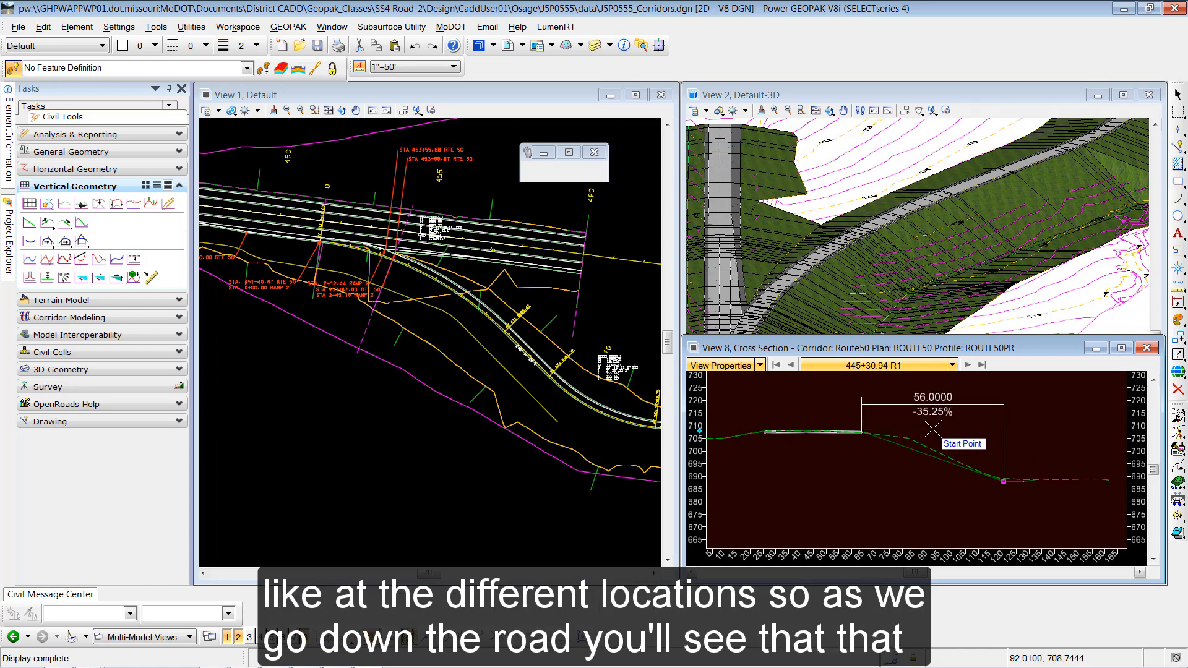
{"action": "right_click", "coordinate": [934, 426]}
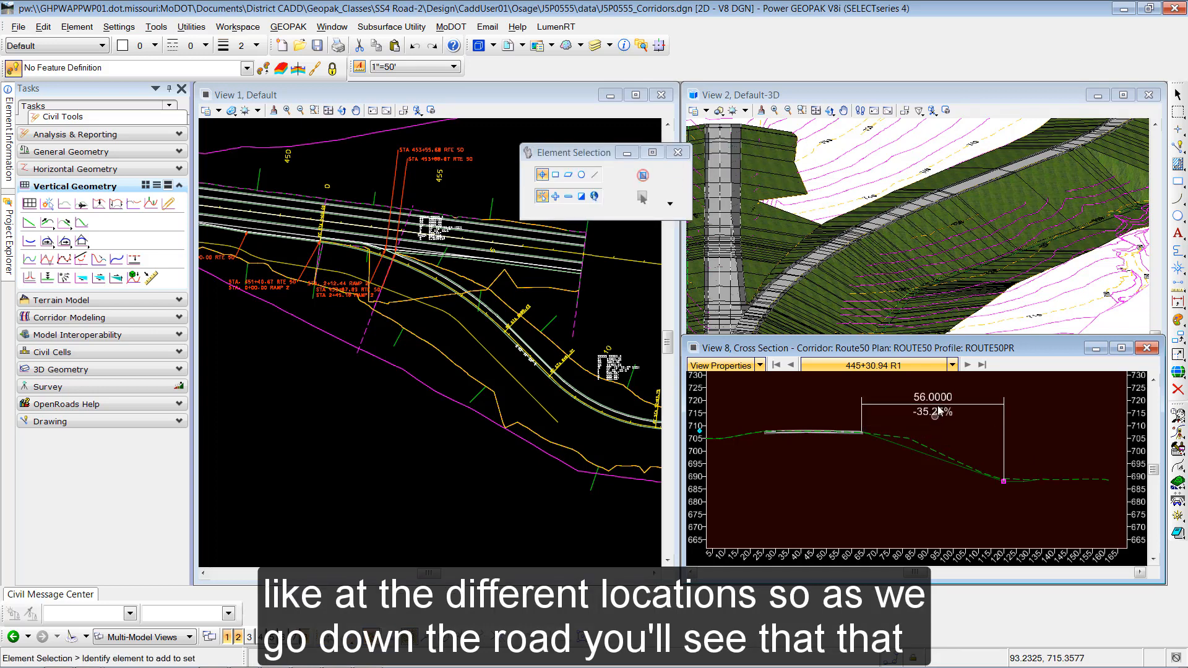
Step: Step forward through the Route50 cross sections to station 446+50.00 and check how the dimensioned ditch slope changes
{"action": "left_click", "coordinate": [968, 366]}
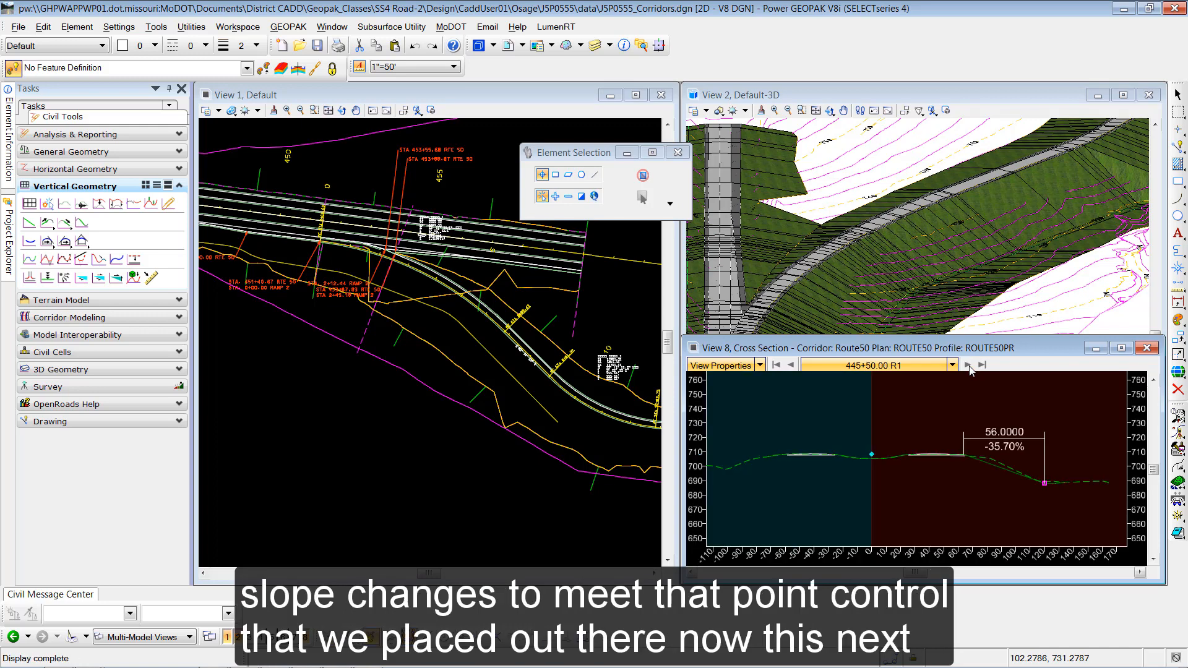
{"action": "left_click", "coordinate": [968, 366]}
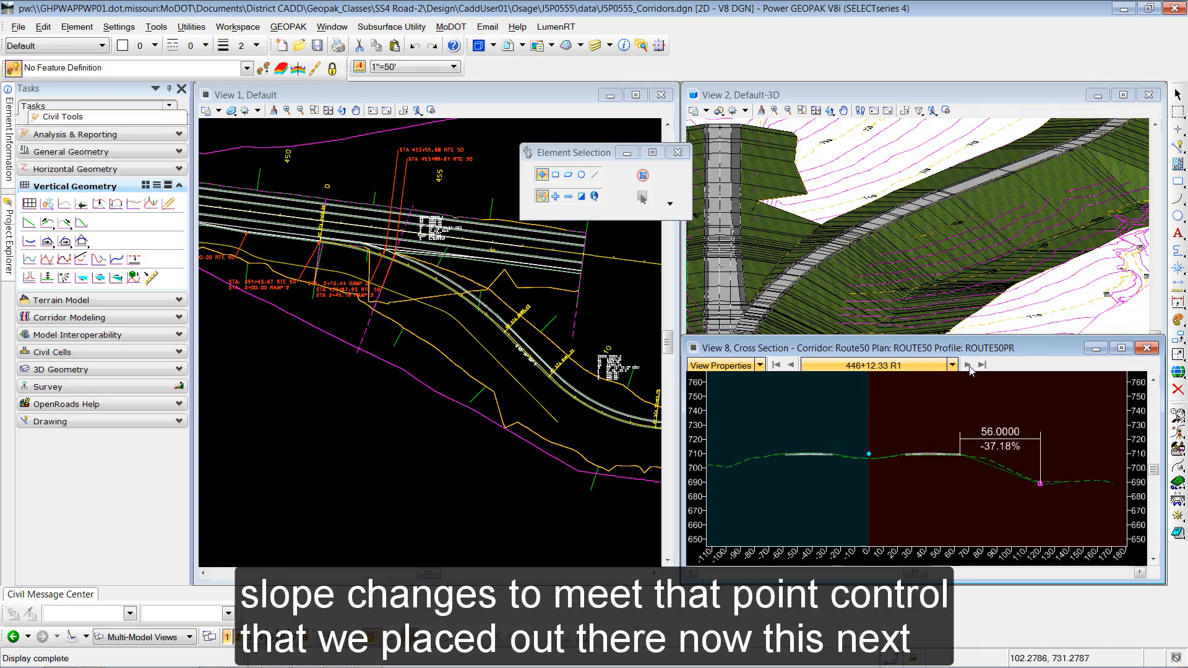
{"action": "left_click", "coordinate": [968, 366]}
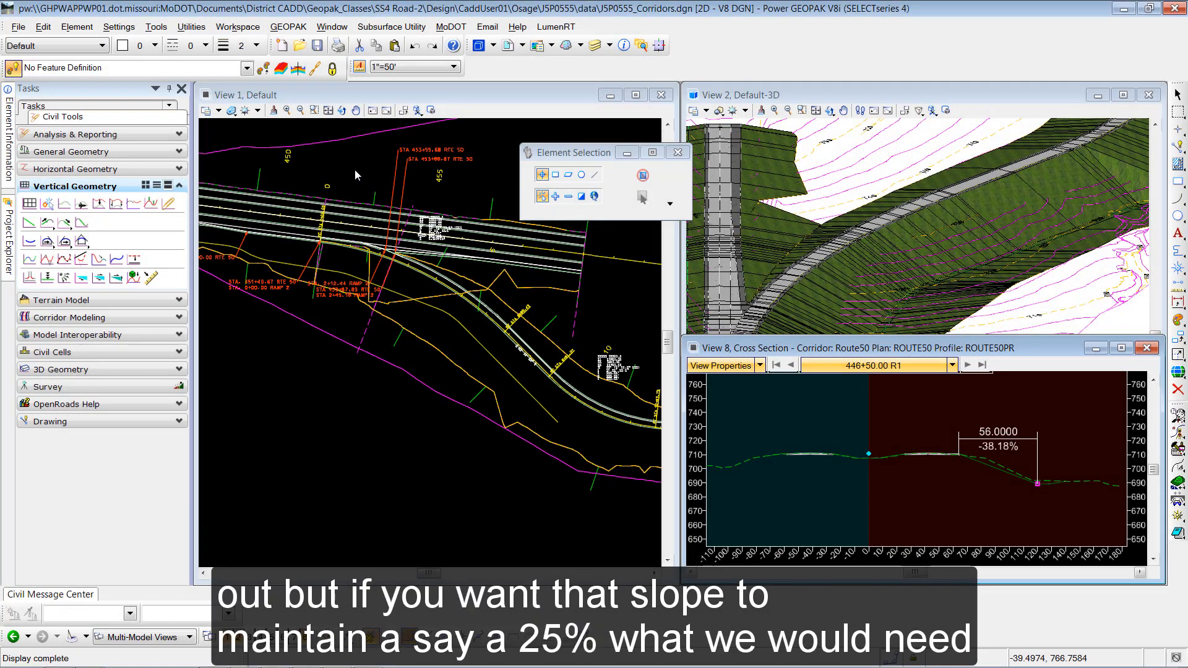
Step: Open the Route50 corridor's template drop that starts at station 445+30.94 for editing
{"action": "scroll", "coordinate": [359, 180], "scroll_direction": "down", "scroll_amount": 5}
{"action": "scroll", "coordinate": [382, 305], "scroll_direction": "up", "scroll_amount": 4}
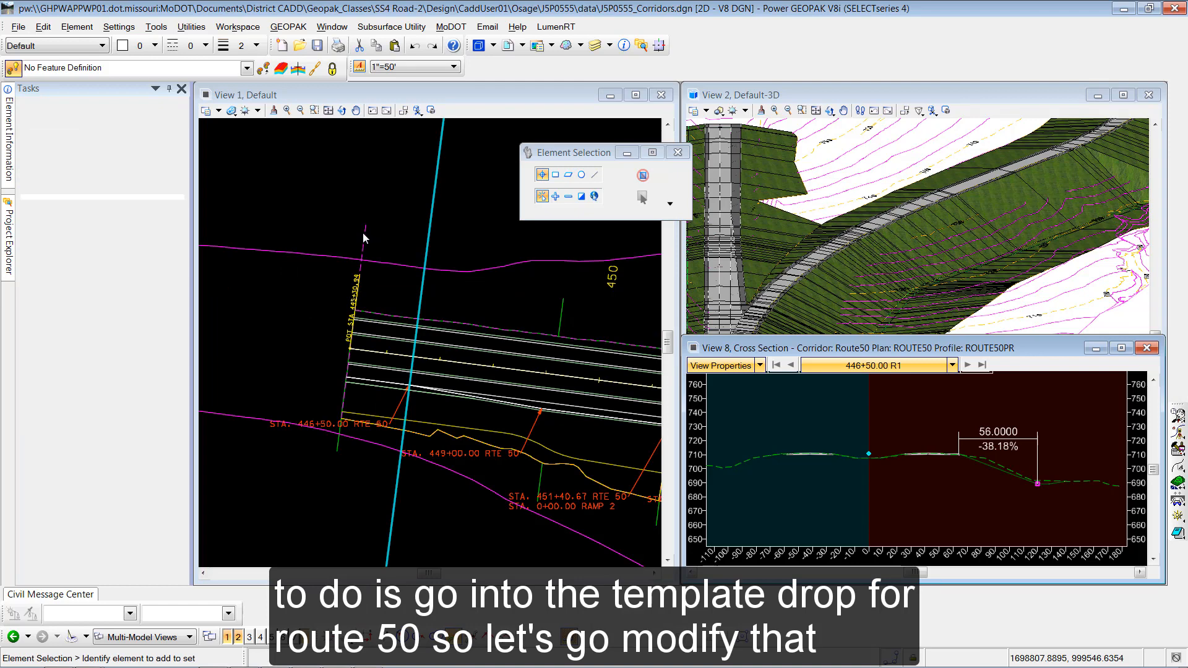
{"action": "left_click", "coordinate": [364, 235]}
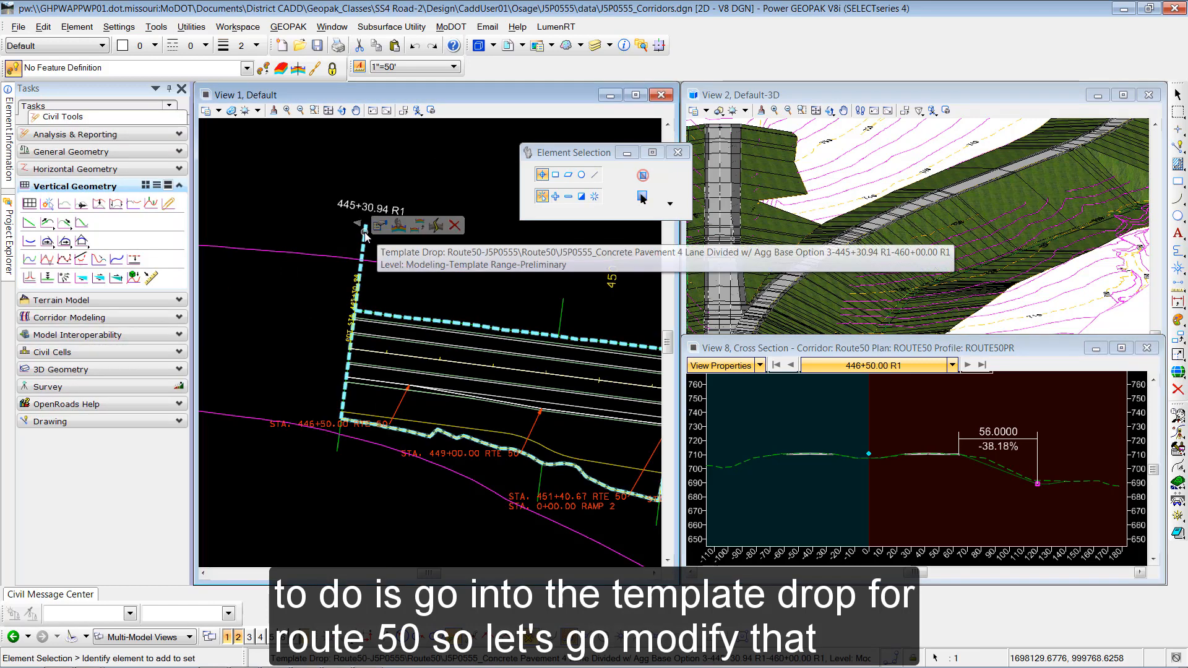
{"action": "left_click", "coordinate": [397, 225]}
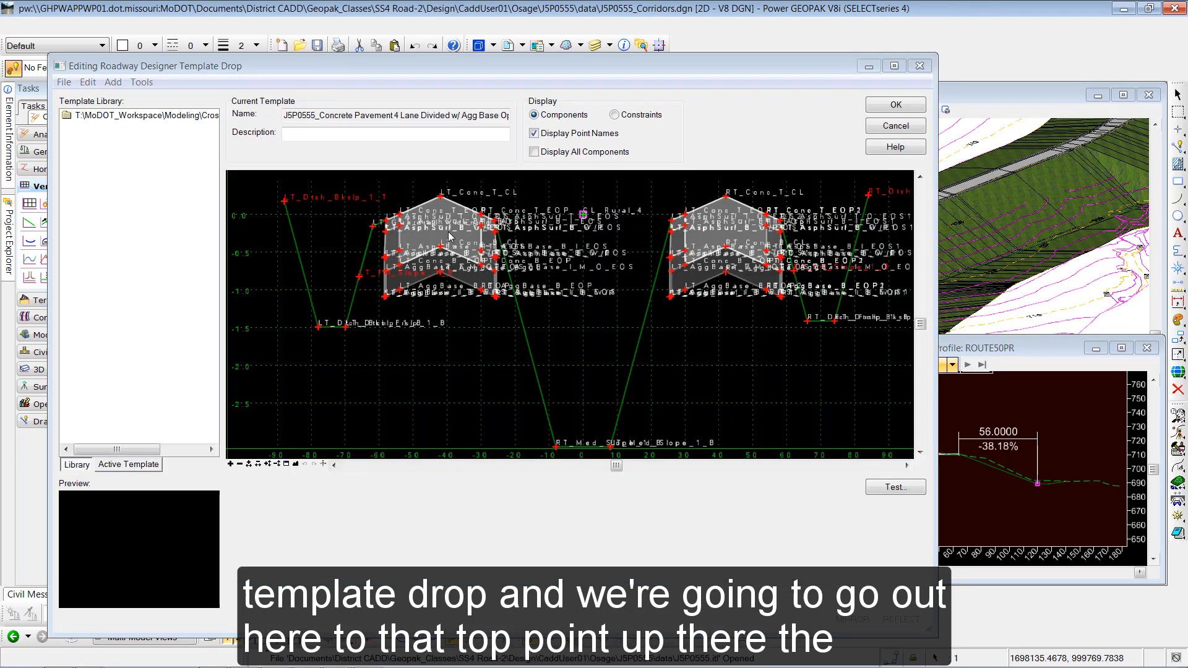
Step: Set the slope constraint of the ditch backslope's top point RT_Dtch_Bkslp_1_T to 25% and close its properties
{"action": "middle_click_drag", "start_coordinate": [794, 251], "coordinate": [609, 256]}
{"action": "scroll", "coordinate": [683, 200], "scroll_direction": "up", "scroll_amount": 2}
{"action": "scroll", "coordinate": [683, 203], "scroll_direction": "up", "scroll_amount": 2}
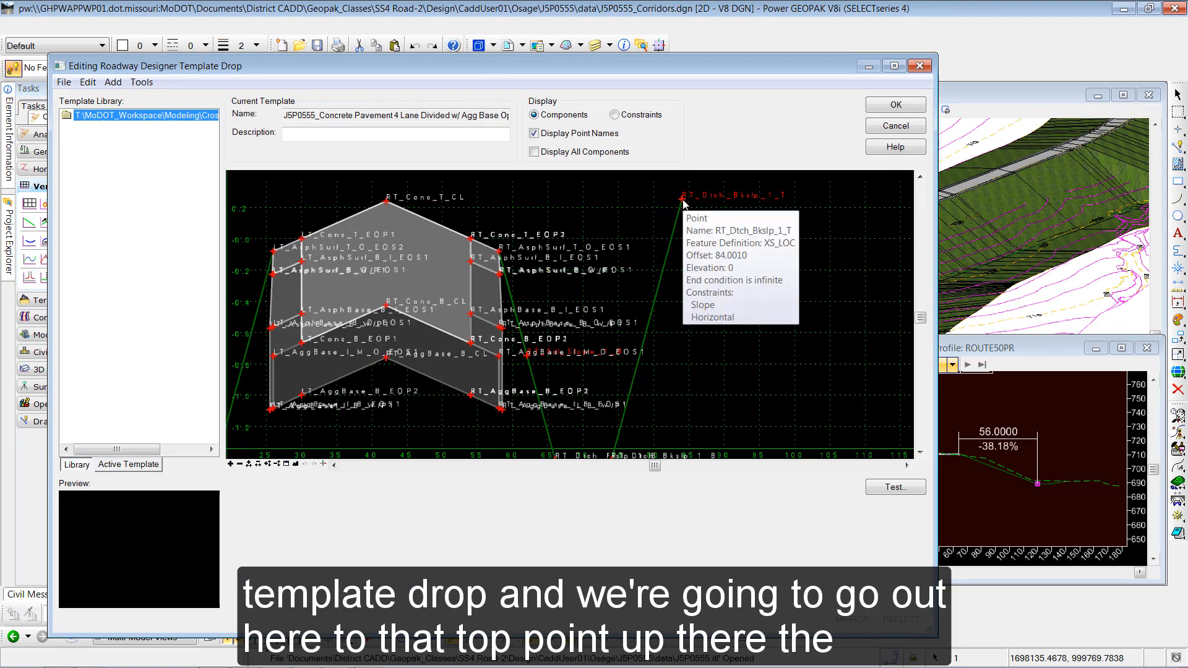
{"action": "double_click", "coordinate": [683, 202]}
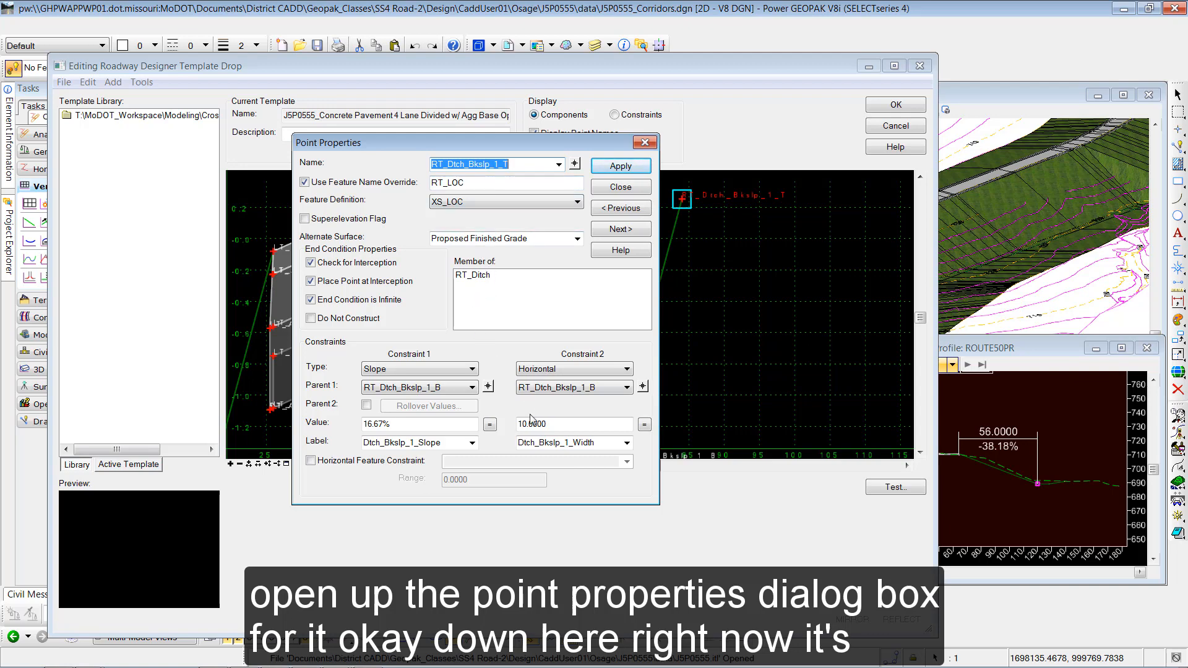
{"action": "double_click", "coordinate": [377, 424]}
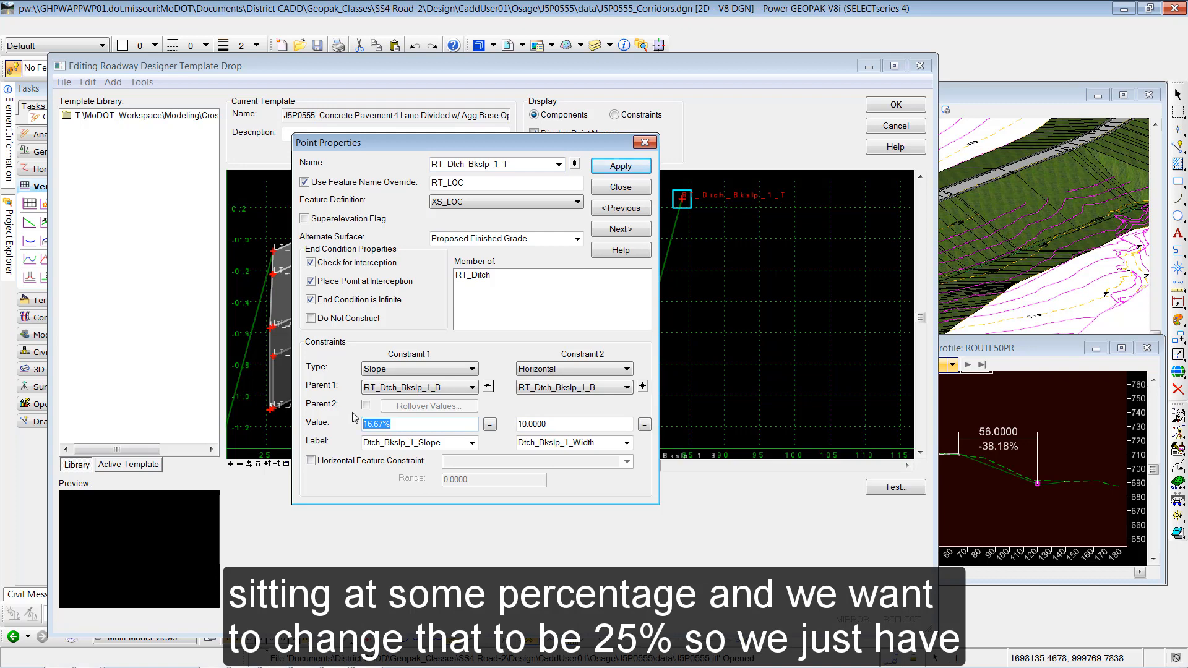
{"action": "type", "text": "25"}
{"action": "key", "text": "Return"}
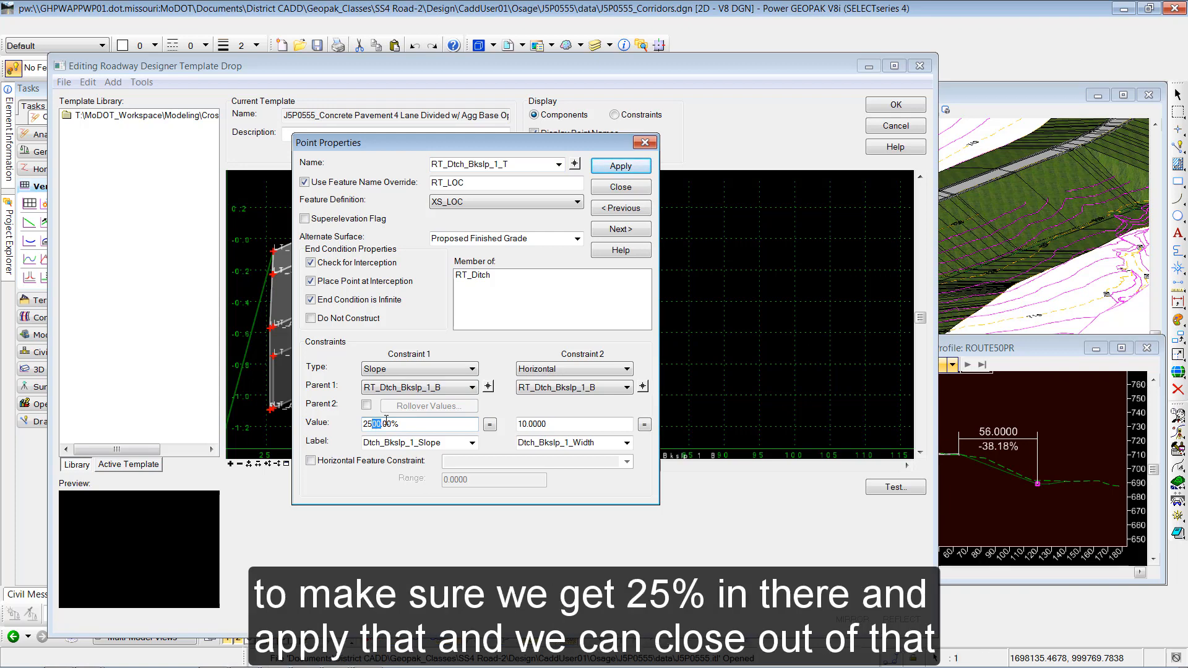
{"action": "key", "text": "BackSpace"}
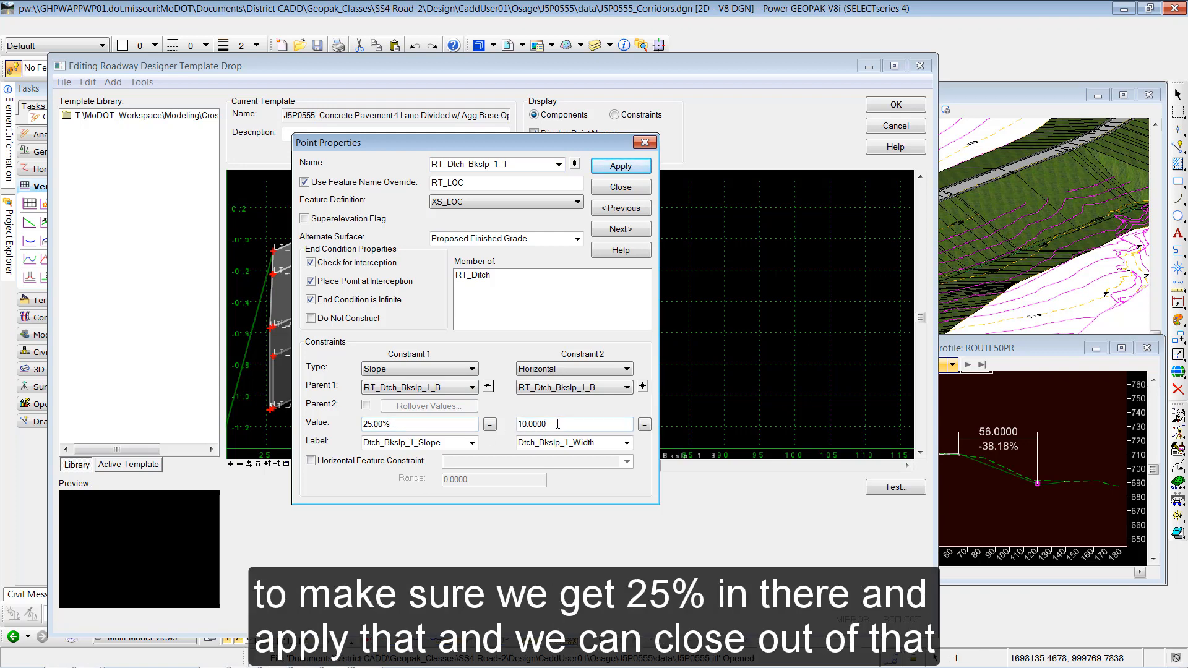
{"action": "left_click", "coordinate": [629, 172]}
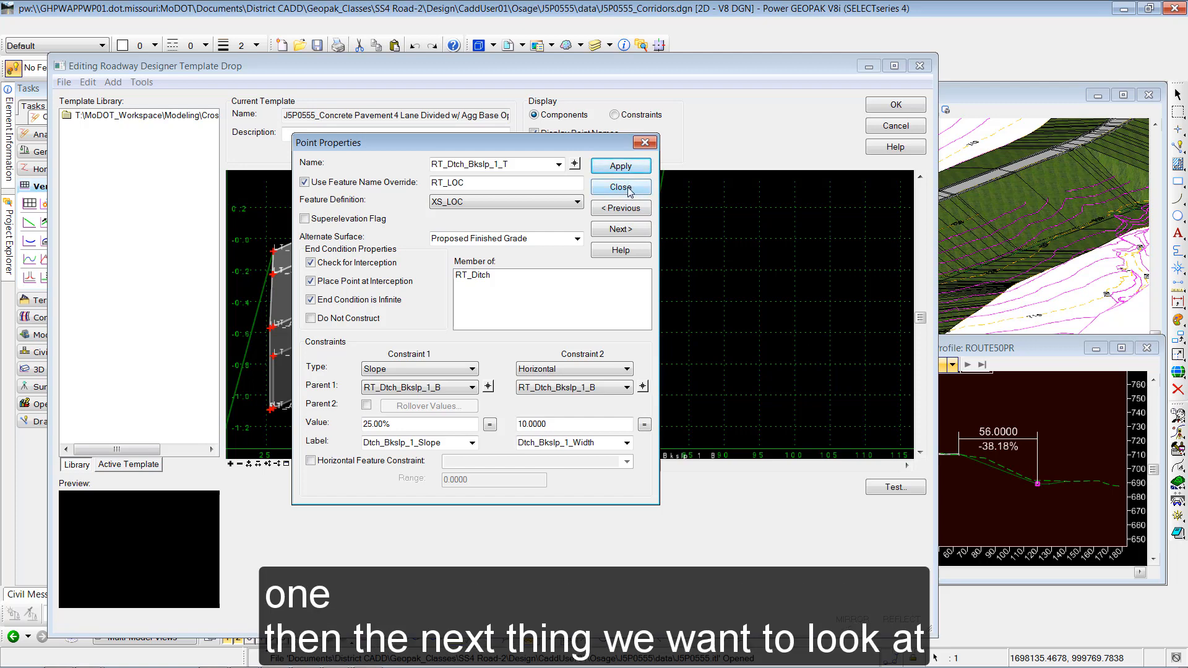
{"action": "left_click", "coordinate": [627, 188]}
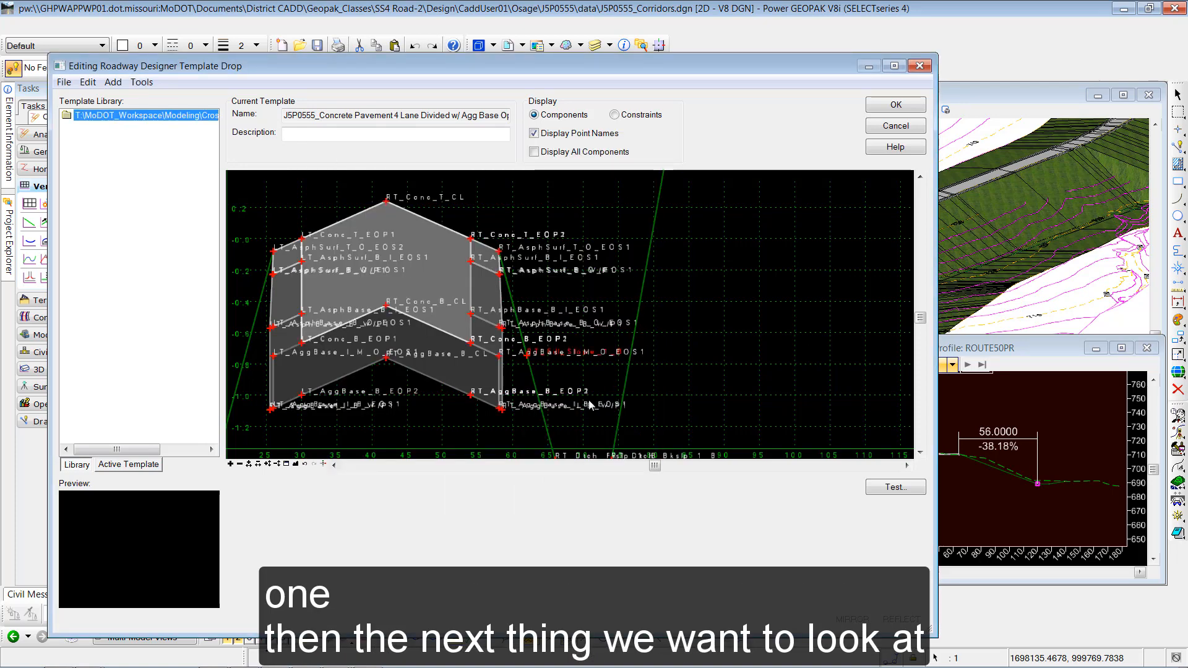
Step: Set the slope constraint of the ditch bottom point RT_Dtch_Frslp_1_B to -25%
{"action": "middle_click_drag", "start_coordinate": [569, 429], "coordinate": [569, 375]}
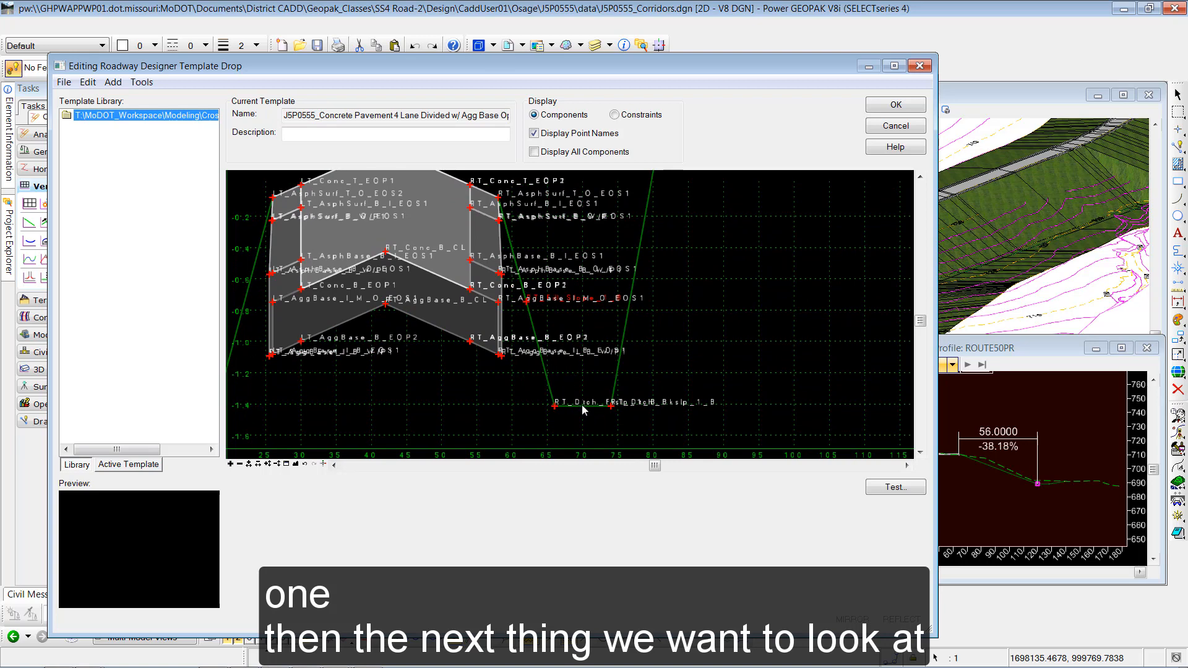
{"action": "scroll", "coordinate": [581, 405], "scroll_direction": "up", "scroll_amount": 5}
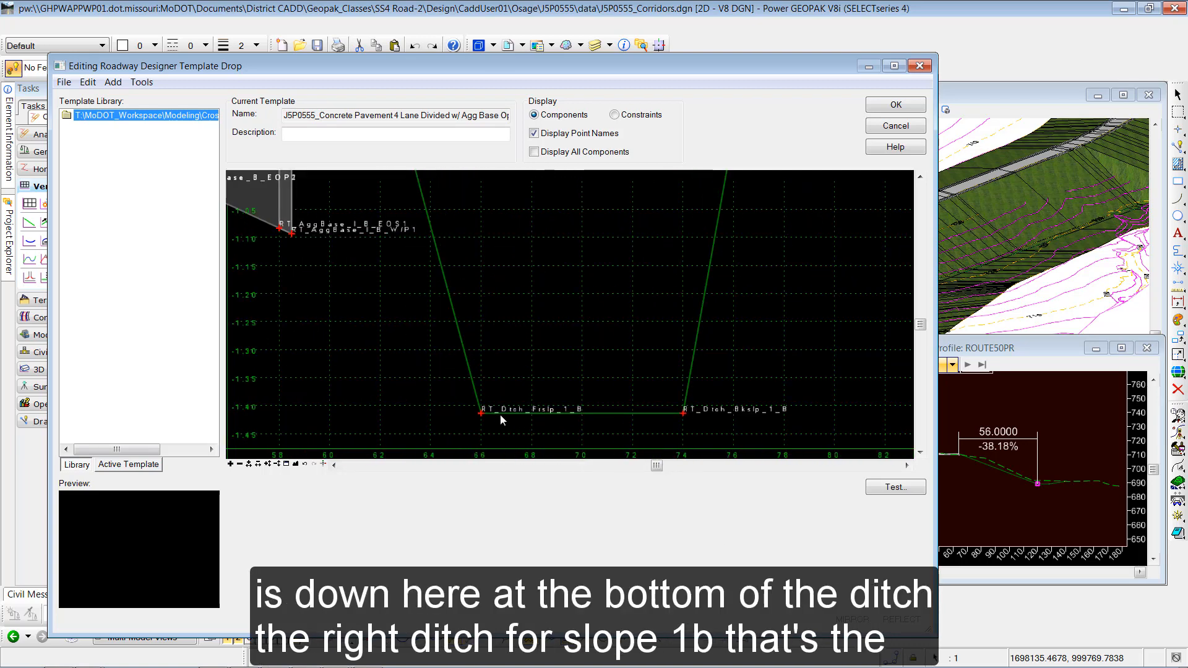
{"action": "double_click", "coordinate": [482, 413]}
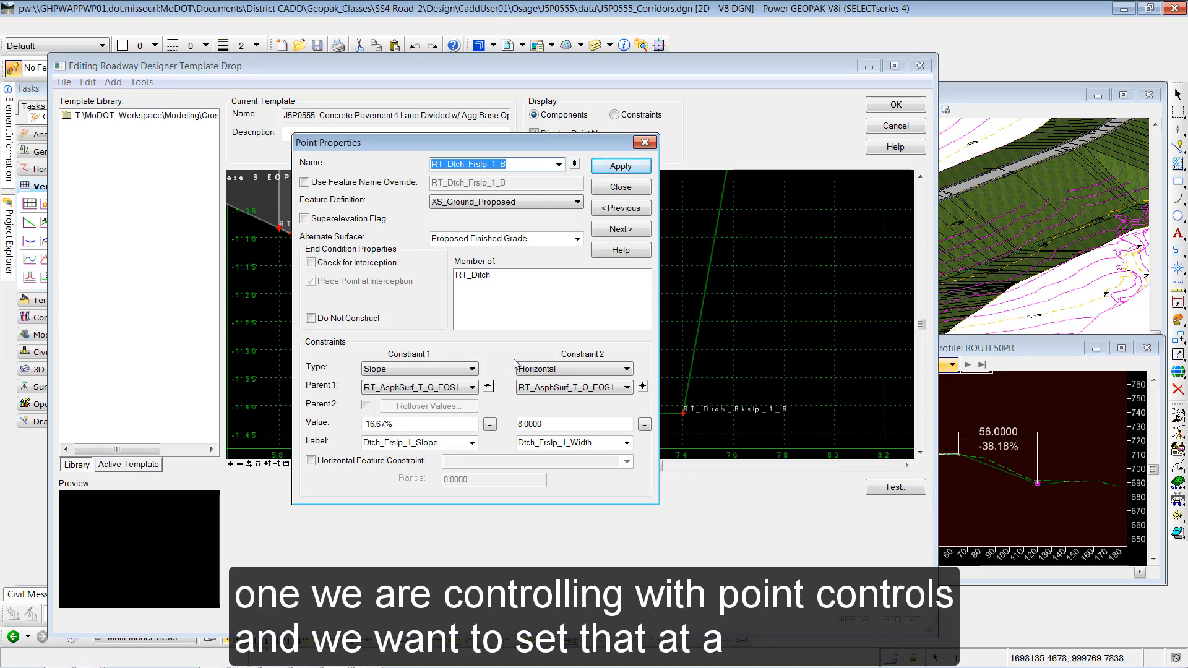
{"action": "left_click_drag", "start_coordinate": [369, 426], "coordinate": [384, 422]}
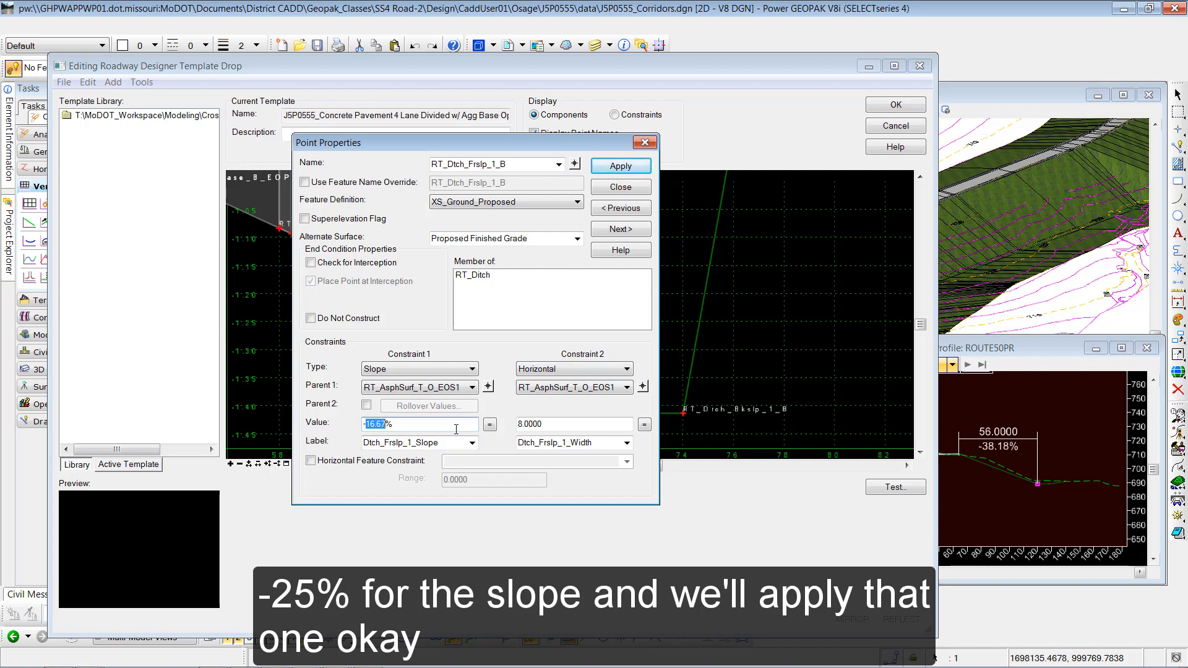
{"action": "type", "text": "25"}
{"action": "left_click", "coordinate": [562, 426]}
{"action": "left_click", "coordinate": [630, 167]}
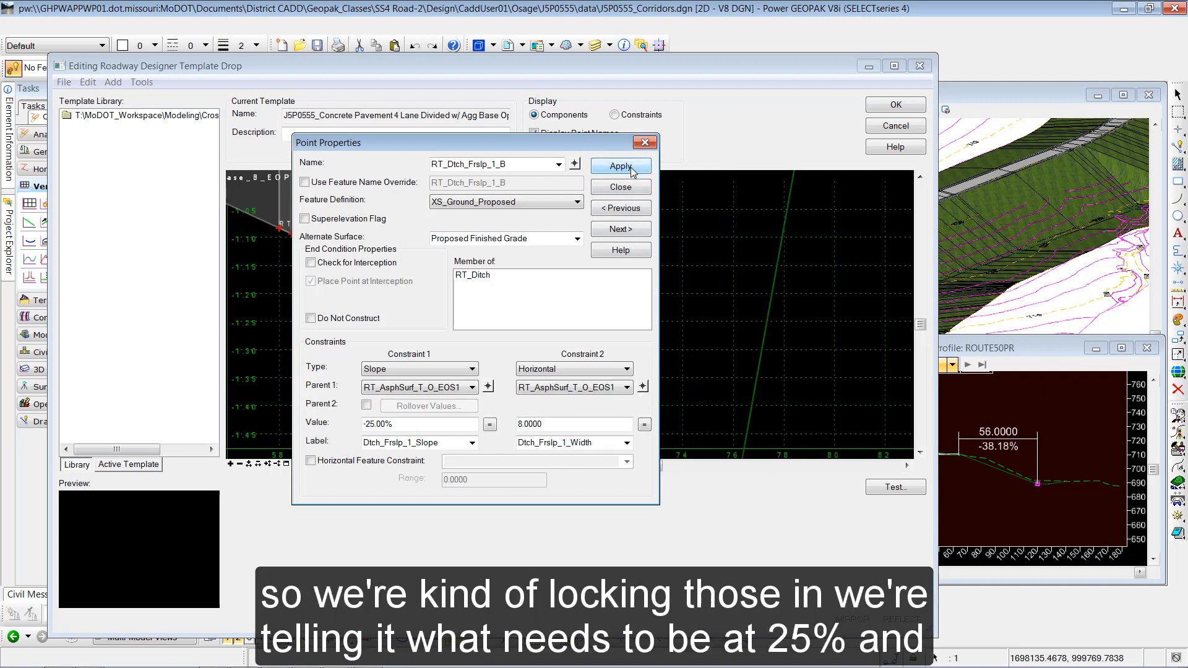
Step: Change the second constraint of RT_Dtch_Frslp_1_B to Vertical and accept the edited Route50 template drop
{"action": "left_click", "coordinate": [599, 369]}
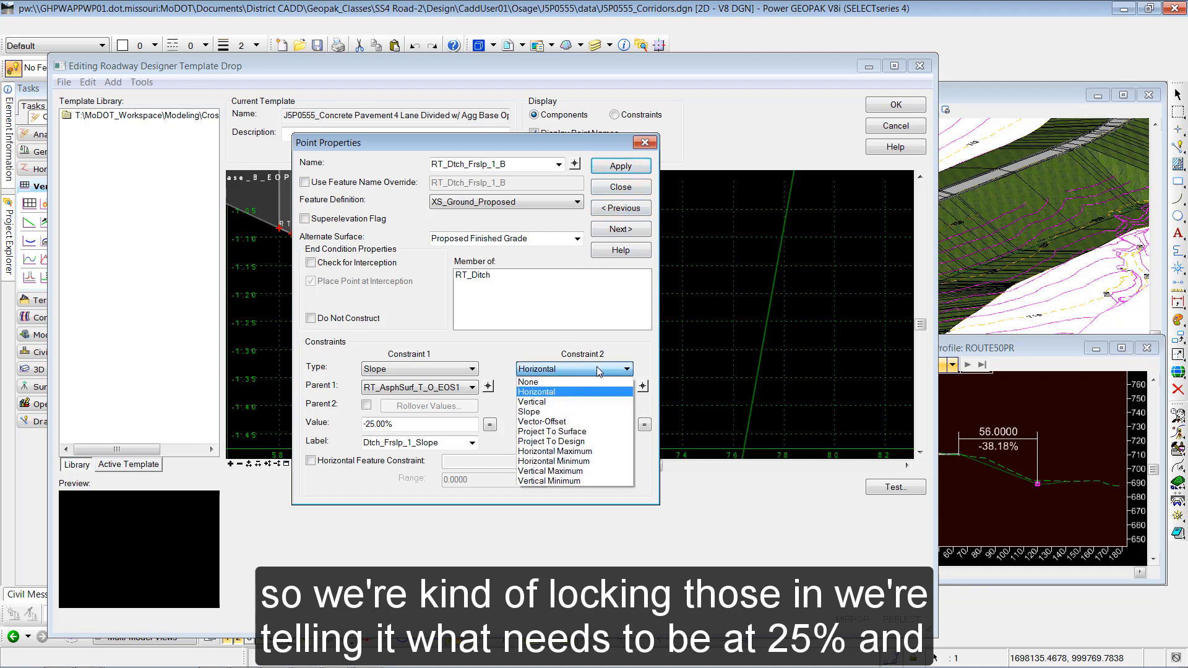
{"action": "left_click", "coordinate": [548, 402]}
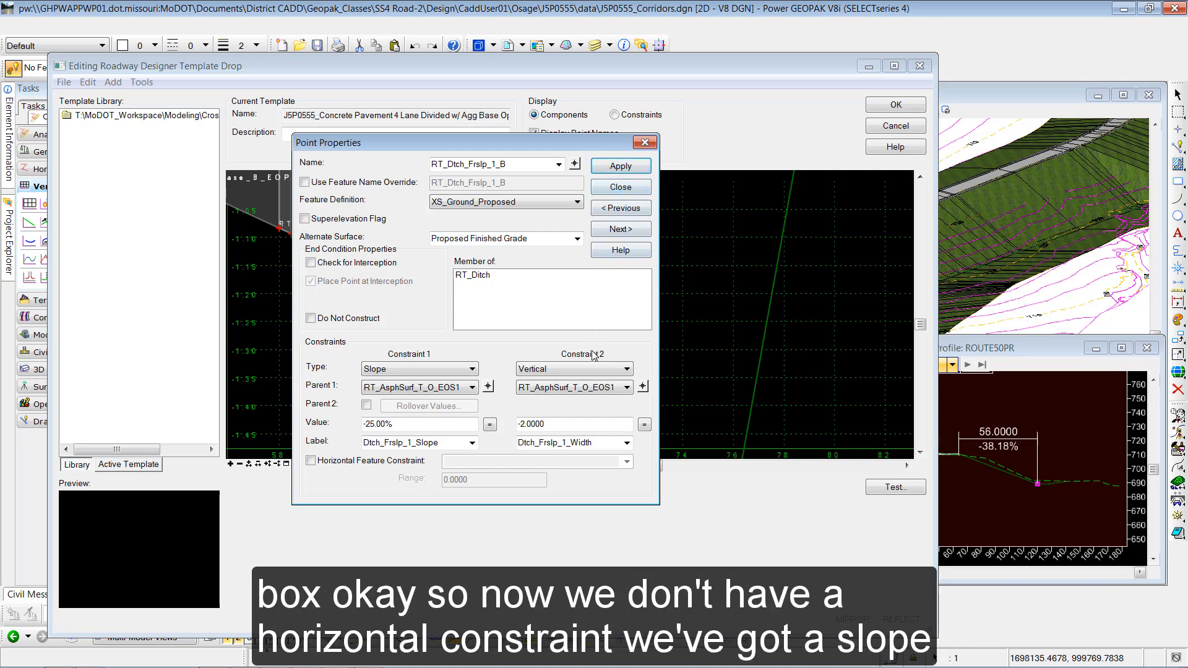
{"action": "left_click", "coordinate": [629, 187]}
{"action": "scroll", "coordinate": [579, 301], "scroll_direction": "down", "scroll_amount": 6}
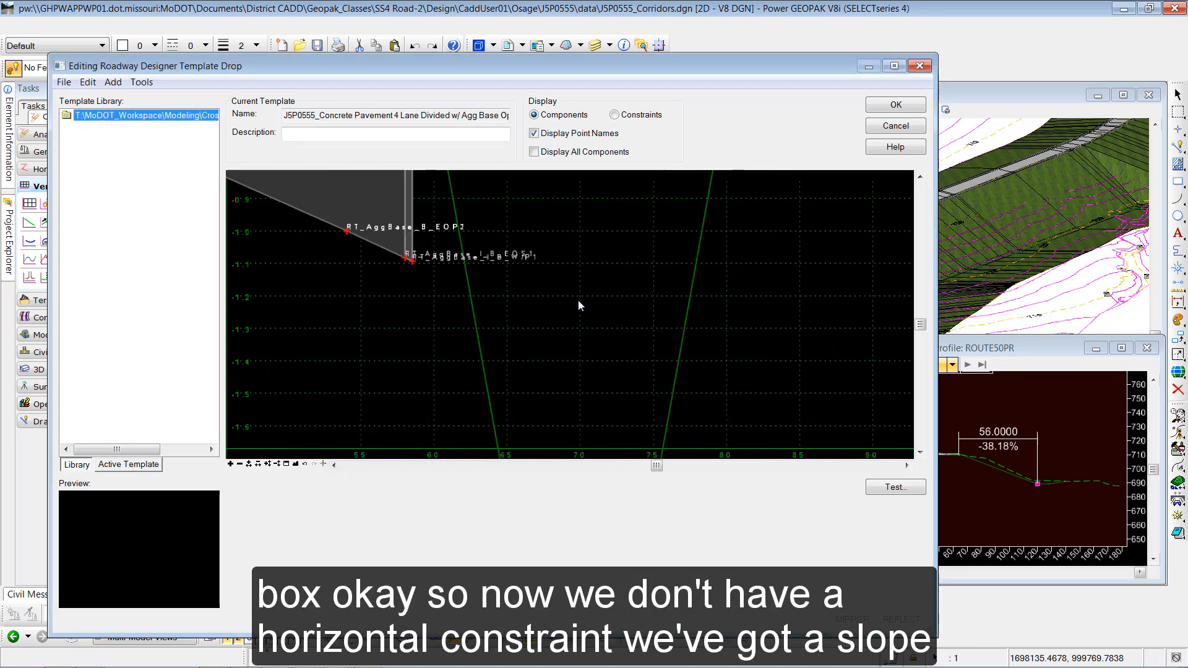
{"action": "middle_click_drag", "start_coordinate": [582, 299], "coordinate": [587, 327]}
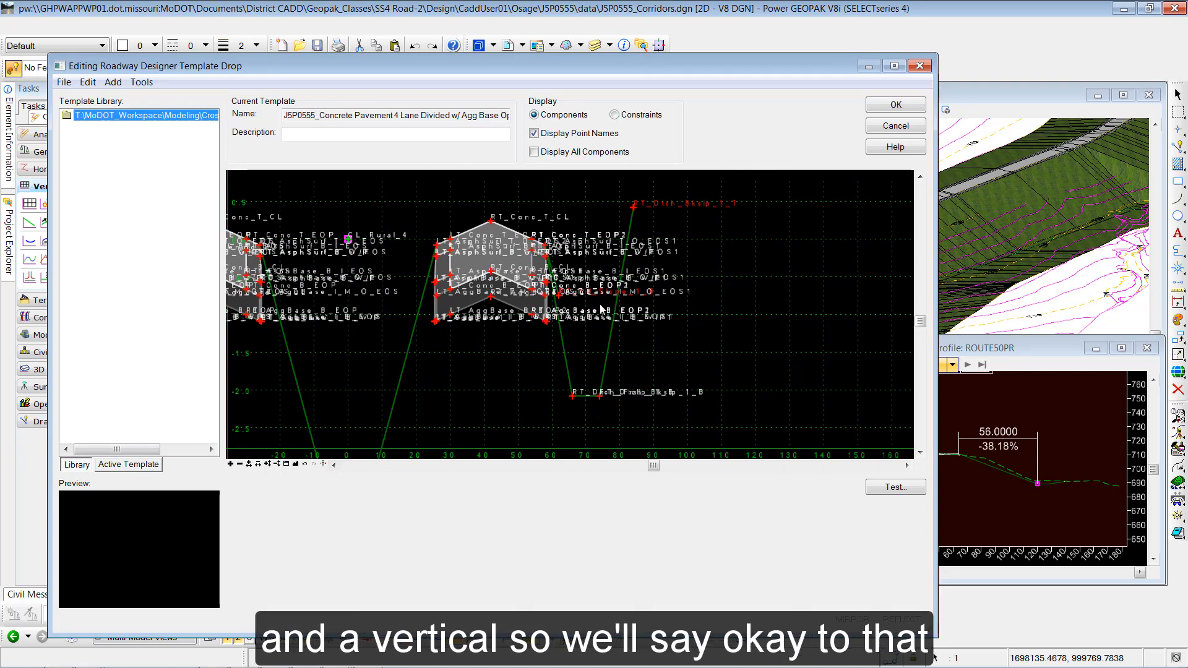
{"action": "left_click", "coordinate": [898, 106]}
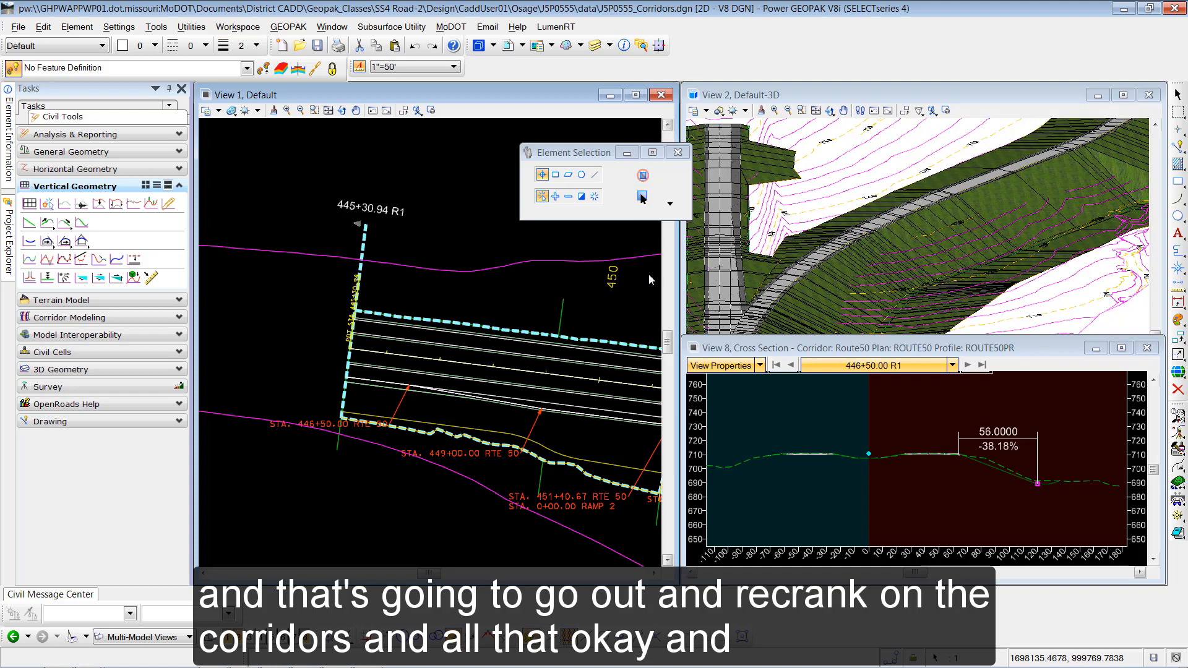
Step: Open the Ramp2 corridor's template drop ending at station 15+00.00 for editing
{"action": "scroll", "coordinate": [595, 301], "scroll_direction": "down", "scroll_amount": 5}
{"action": "middle_click_drag", "start_coordinate": [593, 300], "coordinate": [424, 264]}
{"action": "scroll", "coordinate": [526, 352], "scroll_direction": "up", "scroll_amount": 5}
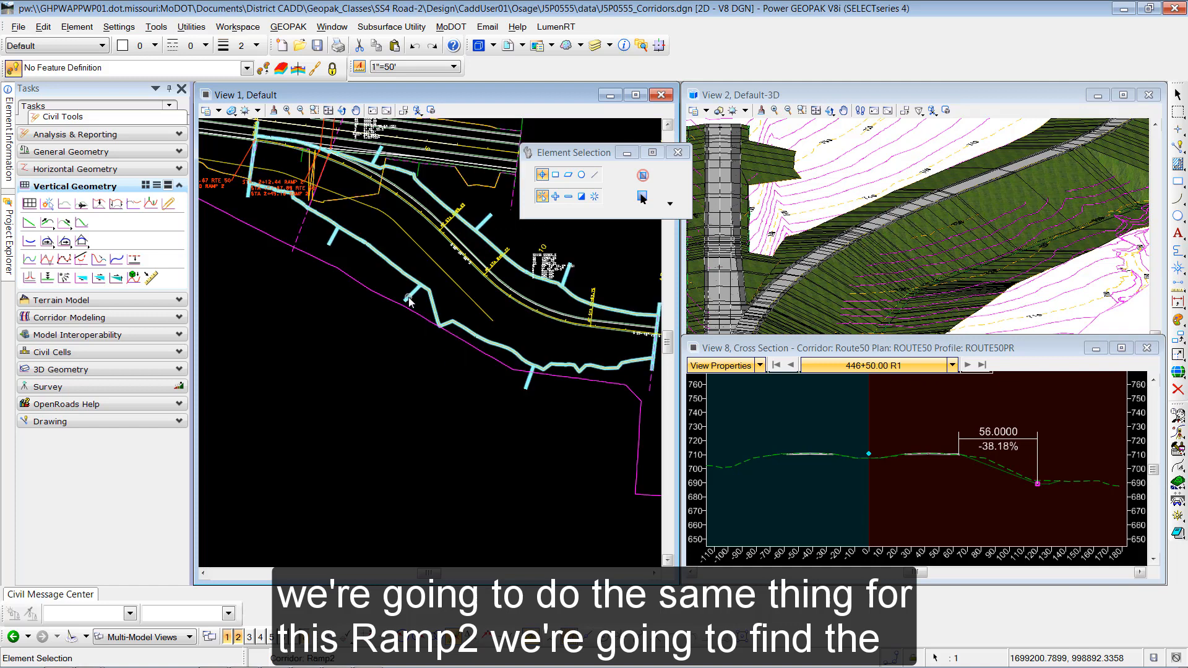
{"action": "middle_click_drag", "start_coordinate": [512, 418], "coordinate": [396, 387]}
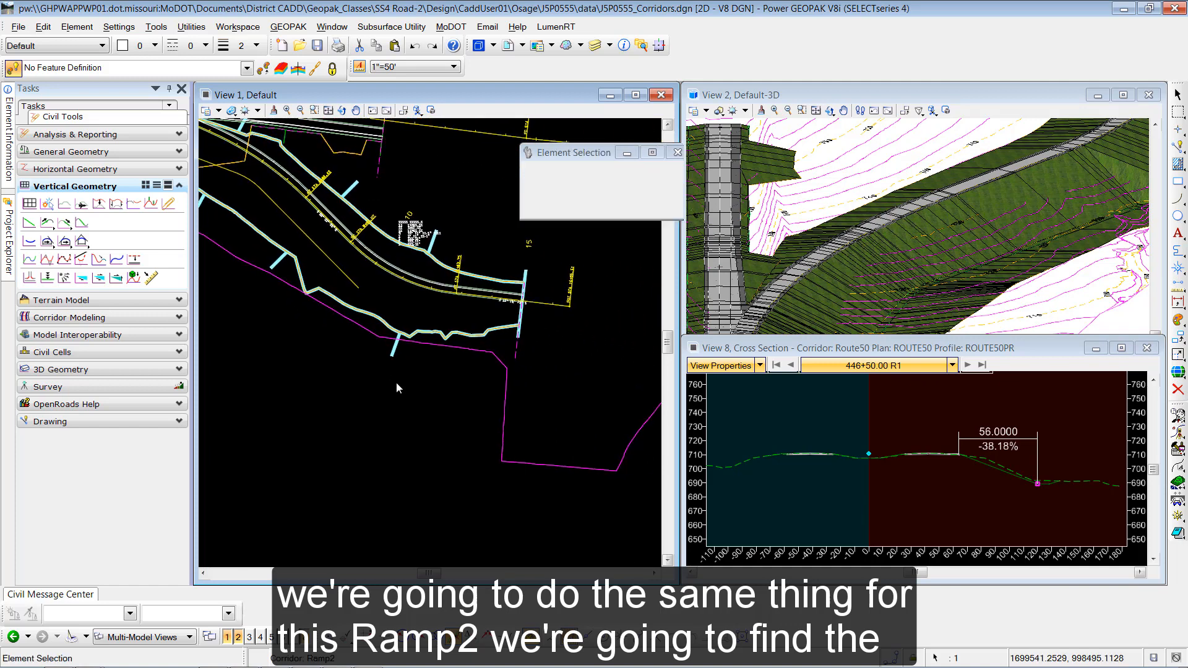
{"action": "left_click", "coordinate": [517, 355]}
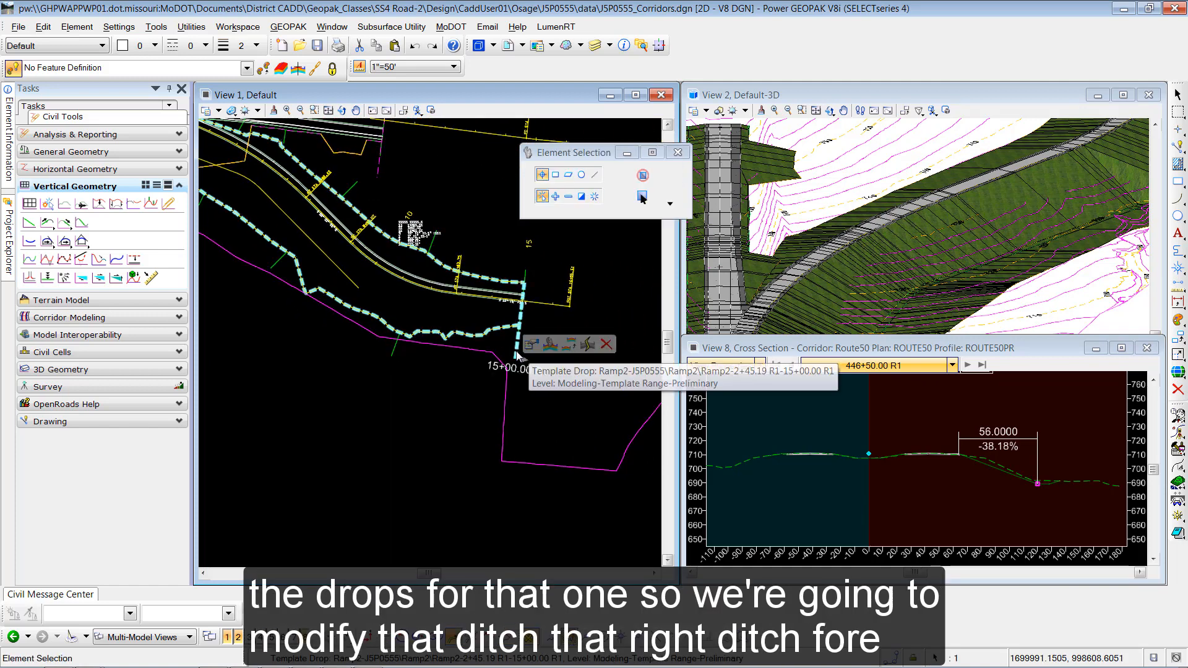
{"action": "left_click", "coordinate": [550, 345]}
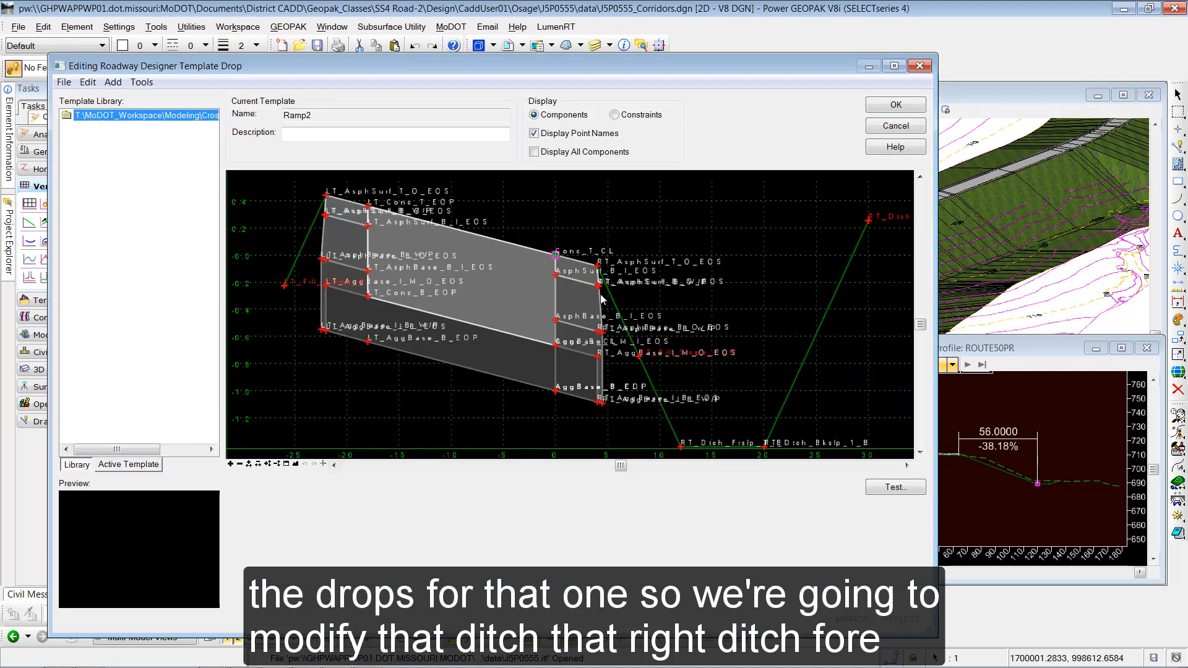
Step: In the Ramp2 template drop, set RT_Dtch_Frslp_1_B's slope constraint to -25% and change its second constraint to Vertical
{"action": "middle_click_drag", "start_coordinate": [697, 405], "coordinate": [651, 344]}
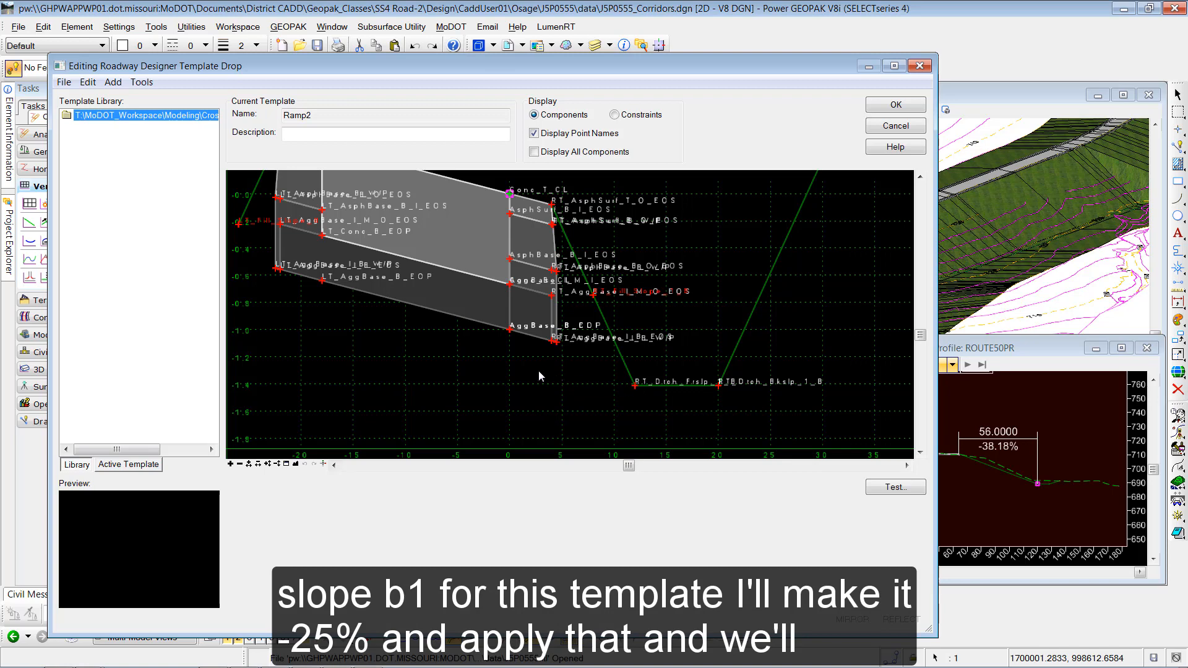
{"action": "left_click_drag", "start_coordinate": [369, 424], "coordinate": [387, 423]}
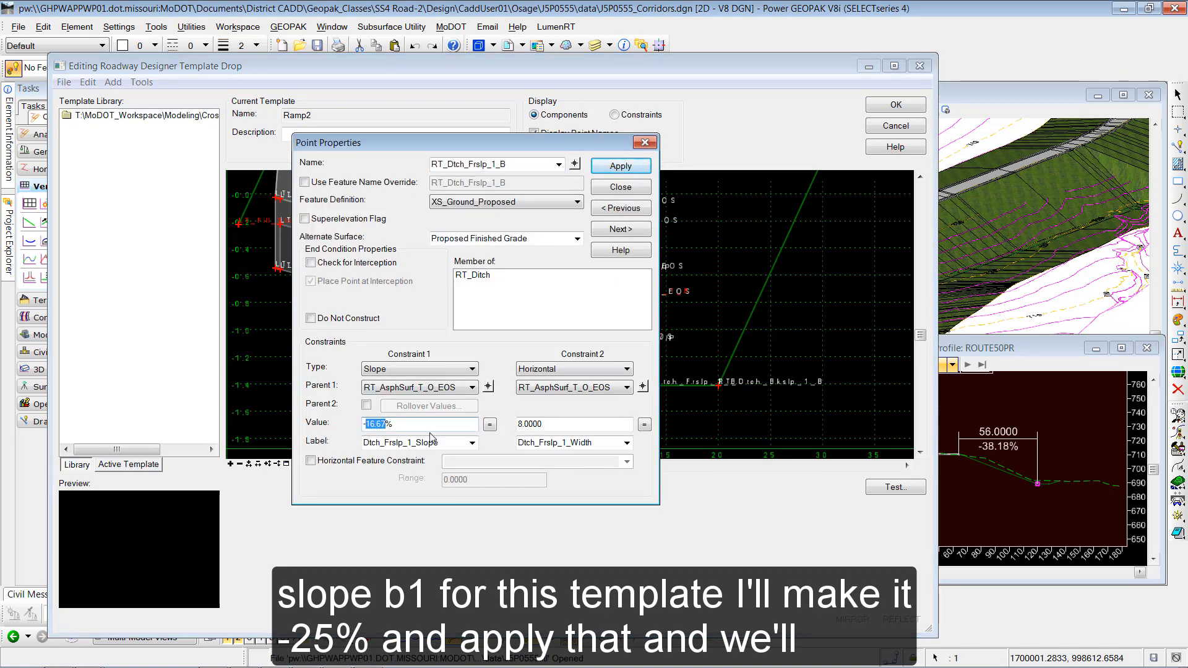
{"action": "type", "text": "25"}
{"action": "left_click", "coordinate": [620, 166]}
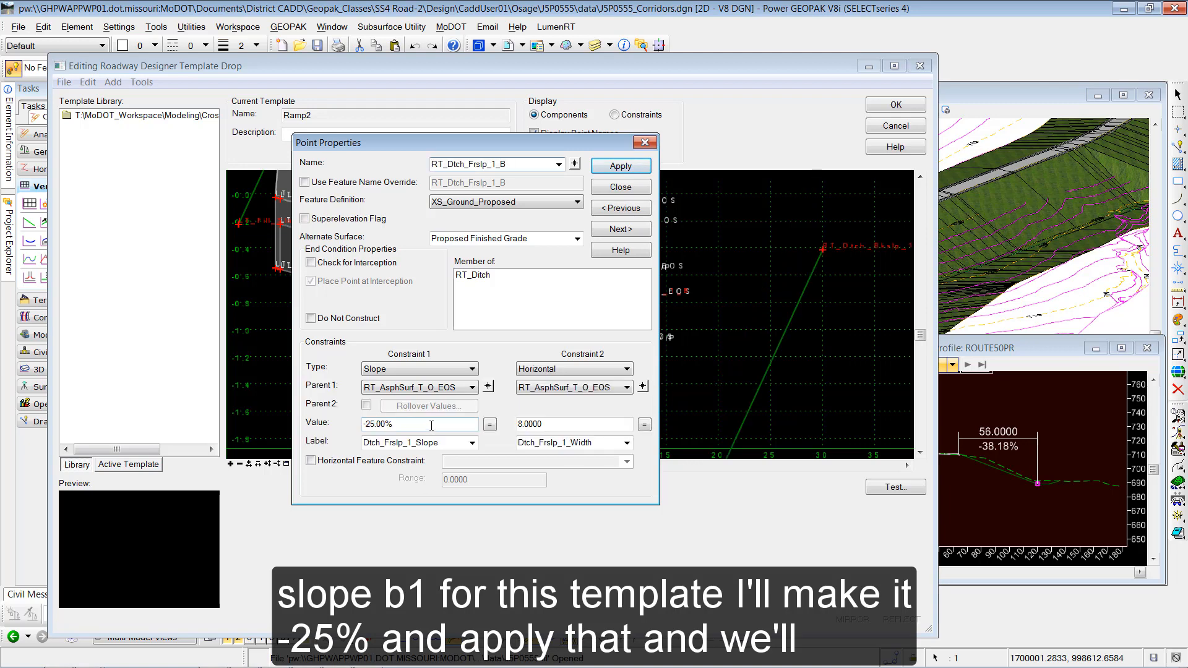
{"action": "left_click", "coordinate": [624, 368]}
{"action": "left_click", "coordinate": [597, 399]}
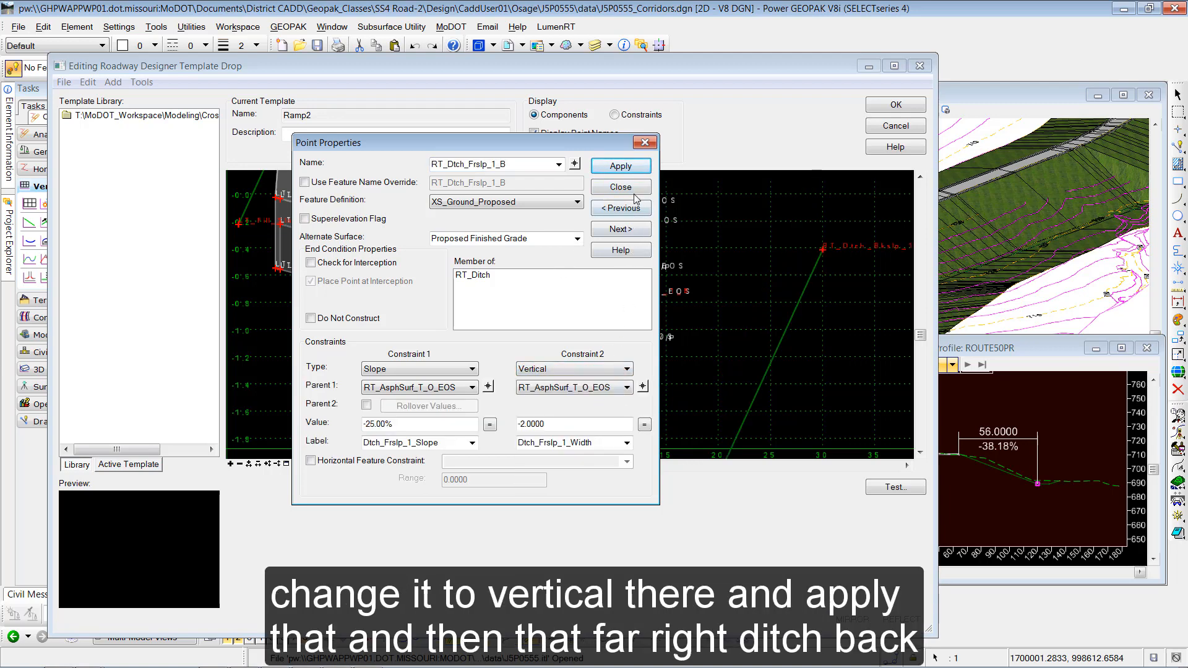
{"action": "left_click", "coordinate": [620, 166]}
{"action": "left_click", "coordinate": [620, 187]}
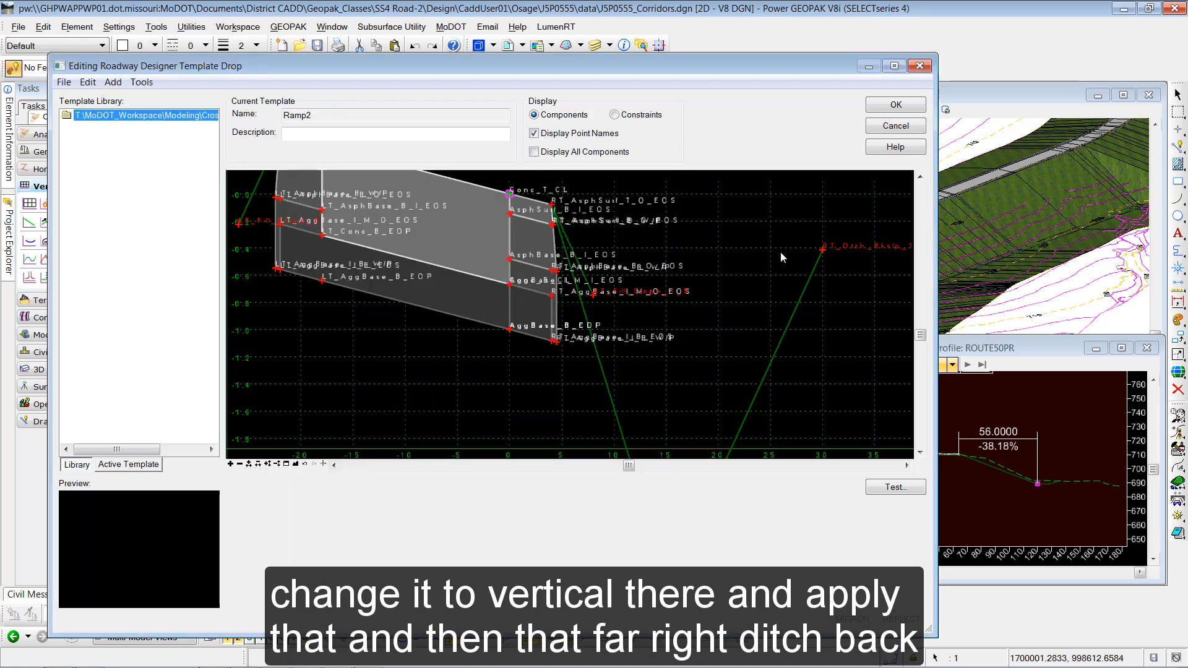
Step: Set the slope constraint of backslope point RT_Dtch_Bkslp_1_T to 25% and accept the edited Ramp2 template drop
{"action": "double_click", "coordinate": [822, 250]}
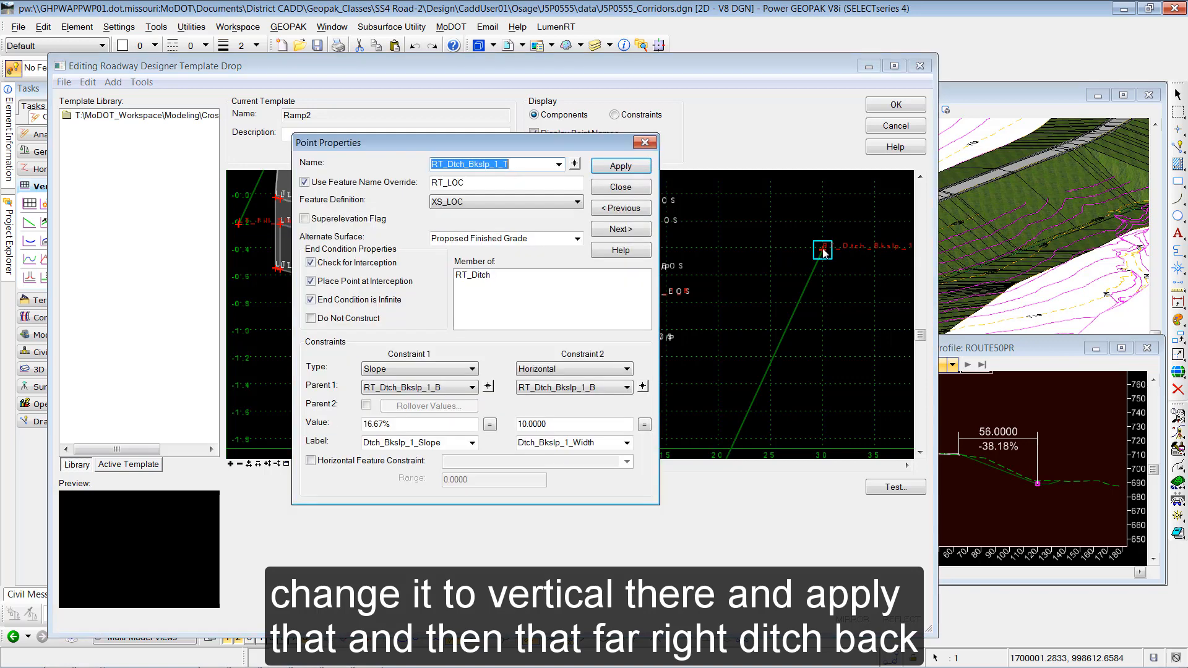
{"action": "left_click_drag", "start_coordinate": [385, 424], "coordinate": [349, 426]}
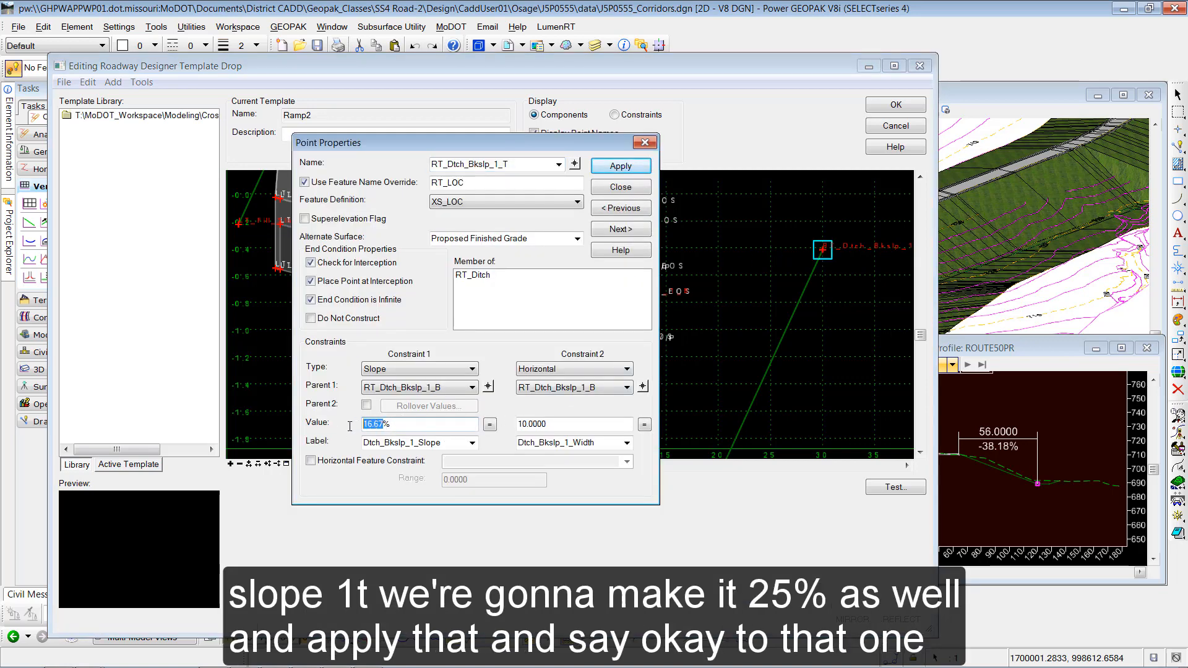
{"action": "type", "text": "25"}
{"action": "key", "text": "Return"}
{"action": "left_click", "coordinate": [598, 167]}
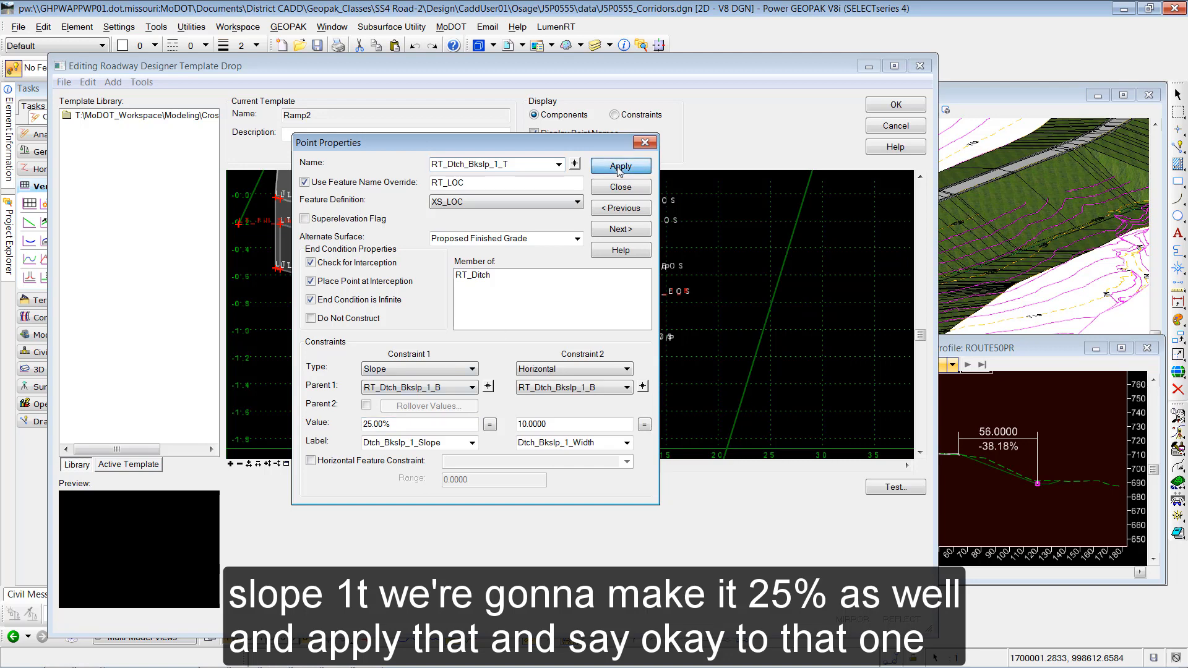
{"action": "left_click", "coordinate": [917, 112]}
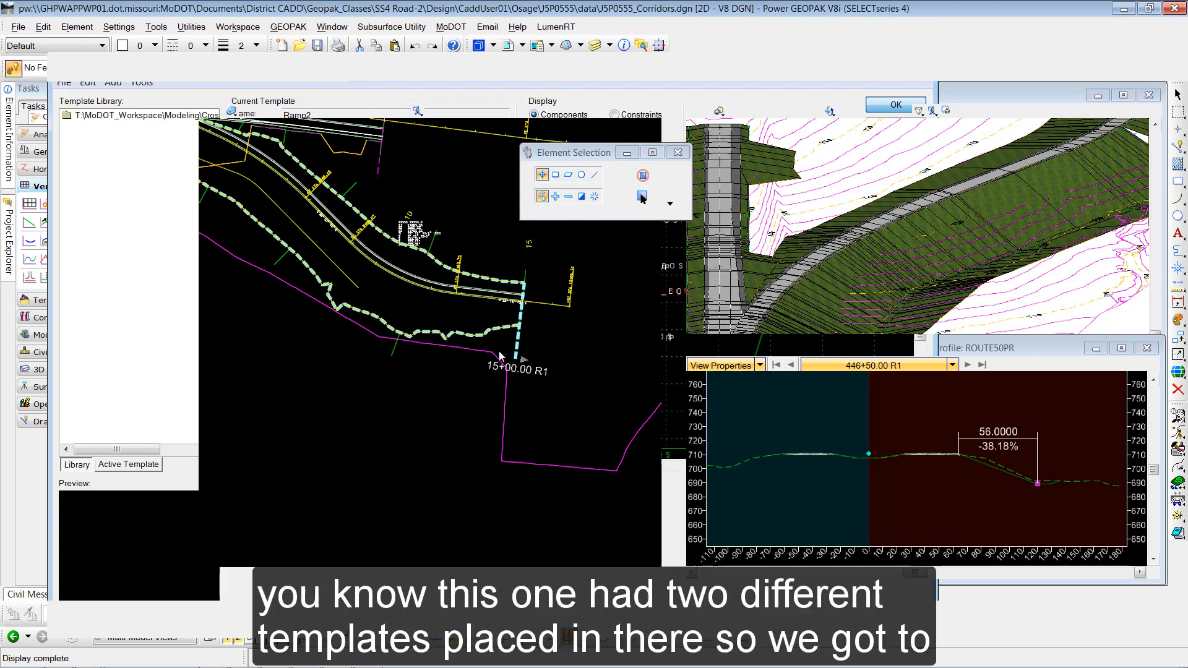
Step: Open the Ramp2 corridor's first template drop, from station 0+00.00 to 2+45.18, for editing
{"action": "scroll", "coordinate": [384, 378], "scroll_direction": "down", "scroll_amount": 3}
{"action": "middle_click_drag", "start_coordinate": [341, 361], "coordinate": [461, 416]}
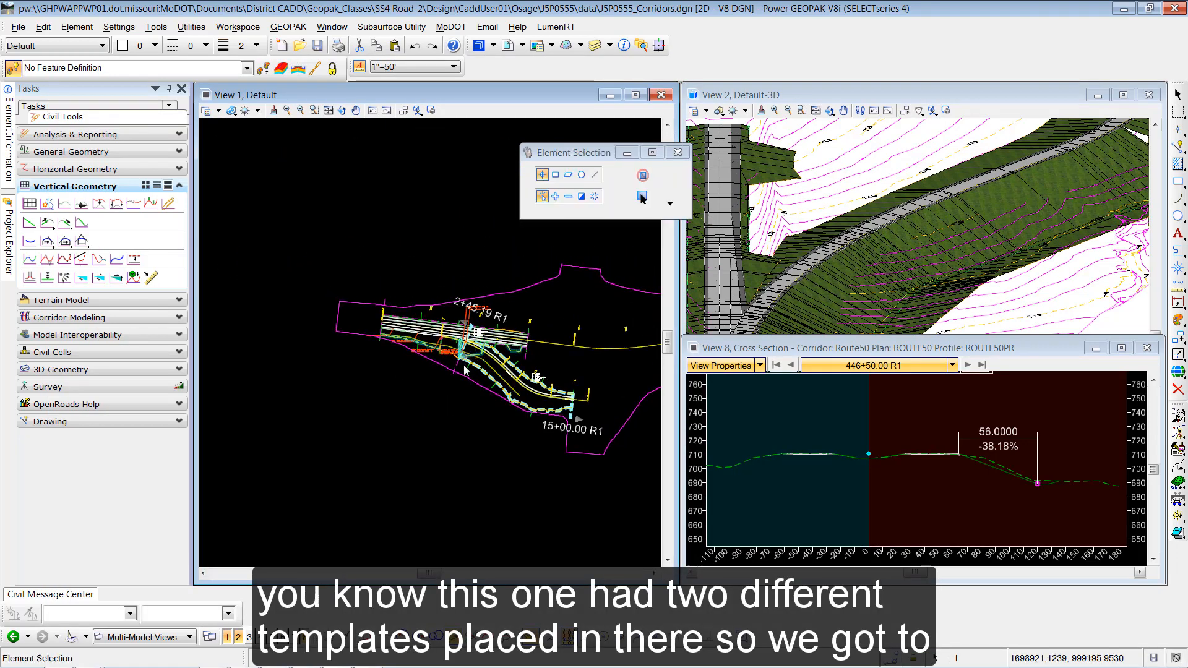
{"action": "scroll", "coordinate": [459, 370], "scroll_direction": "up", "scroll_amount": 8}
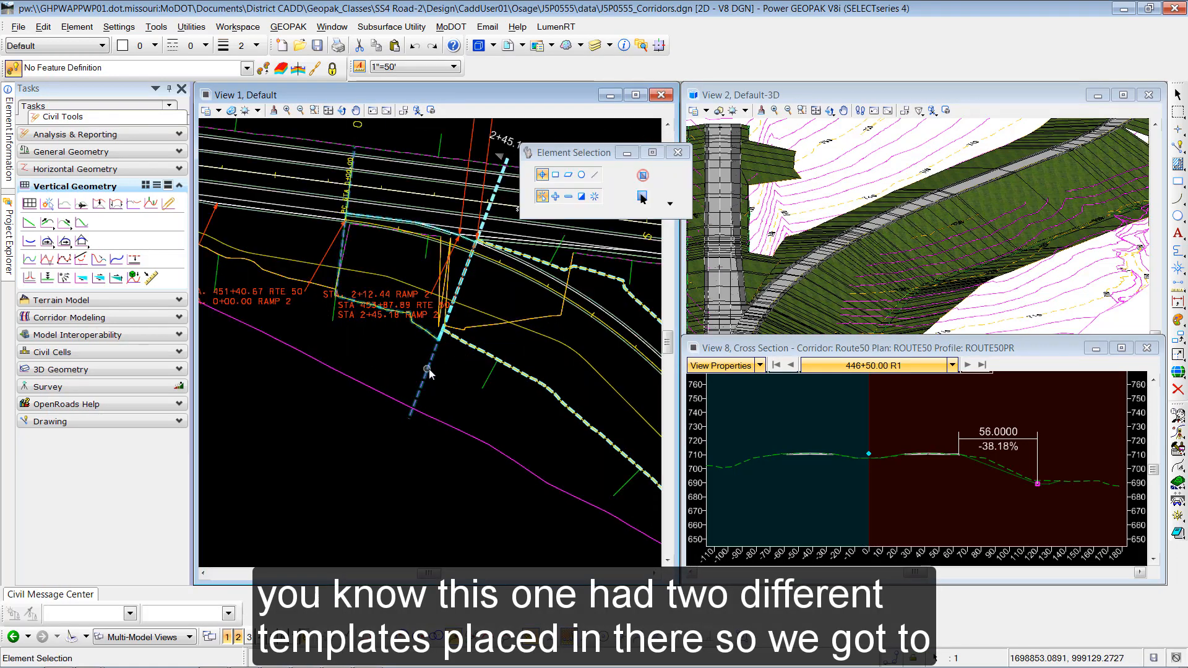
{"action": "left_click", "coordinate": [430, 371]}
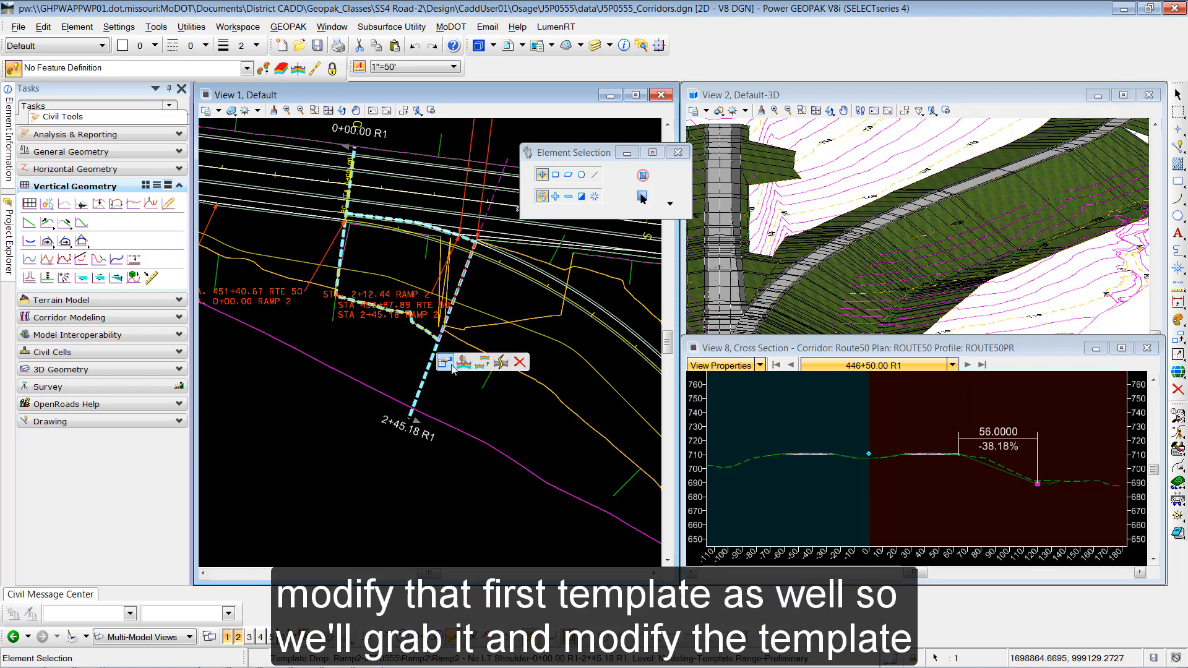
{"action": "left_click", "coordinate": [464, 364]}
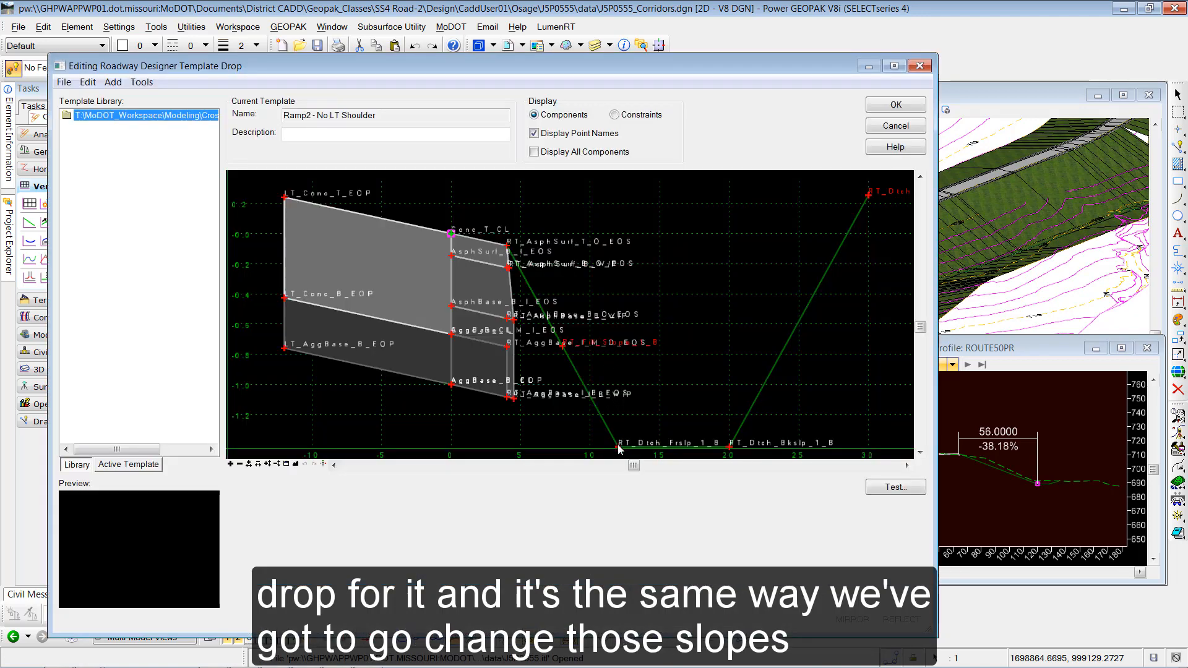
Step: In the Ramp2 - No LT Shoulder template, set RT_Dtch_Frslp_1_B's slope constraint to -25% and its second constraint to Vertical
{"action": "double_click", "coordinate": [618, 445]}
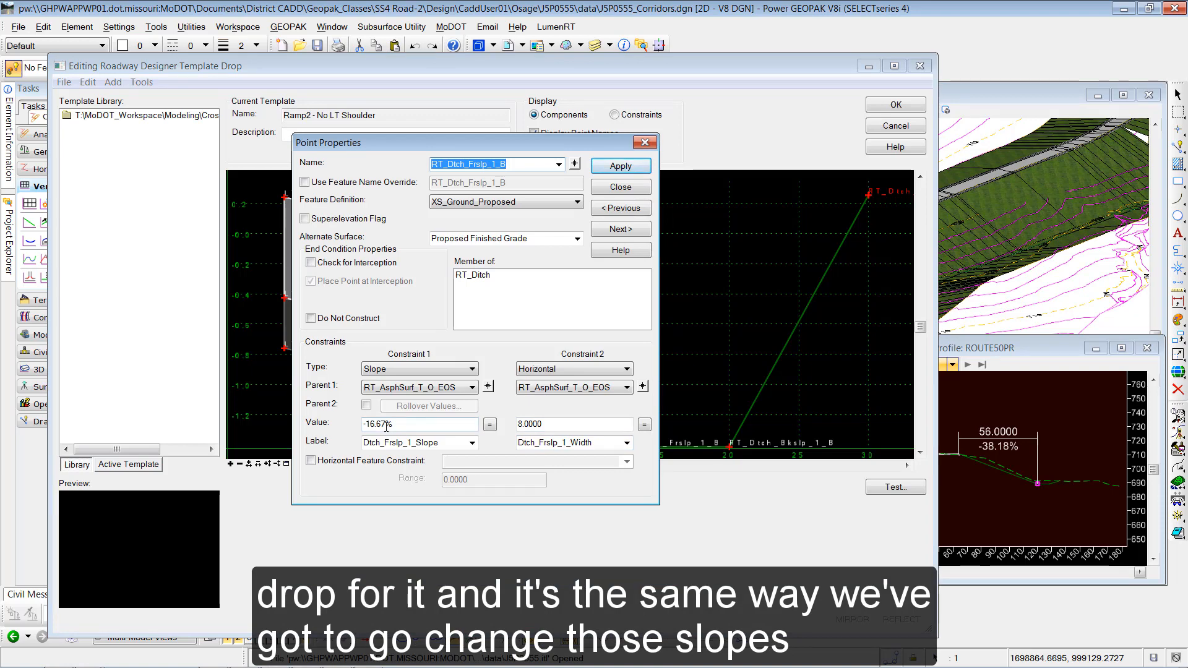
{"action": "left_click_drag", "start_coordinate": [386, 426], "coordinate": [363, 428]}
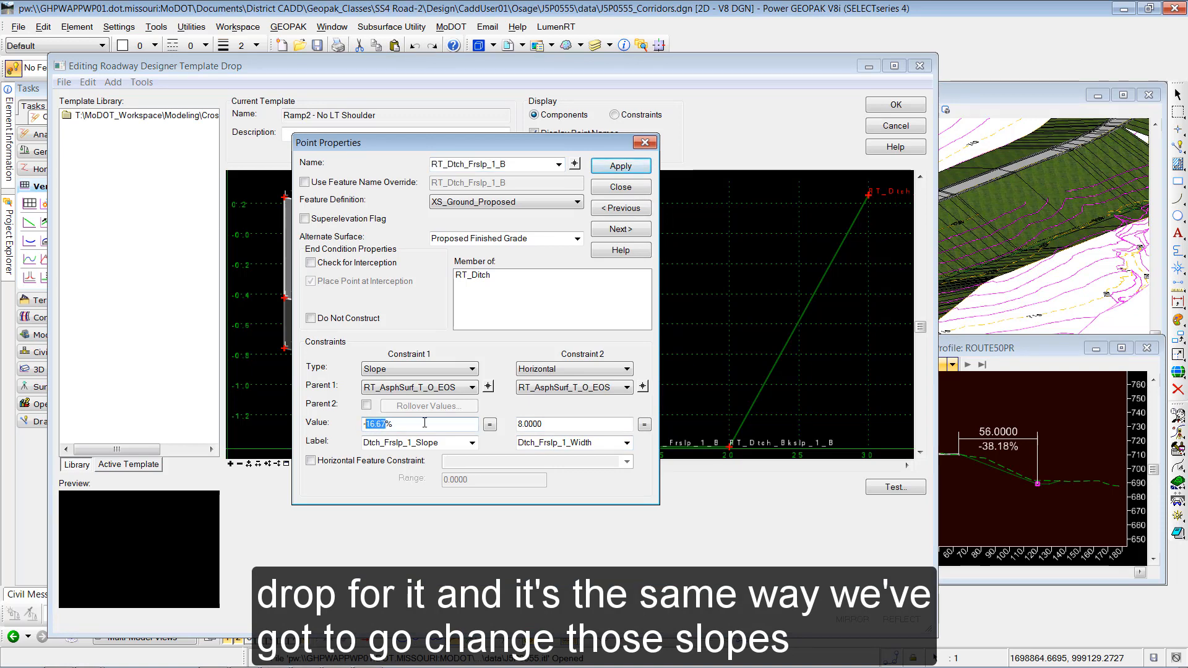
{"action": "type", "text": "25"}
{"action": "key", "text": "Return"}
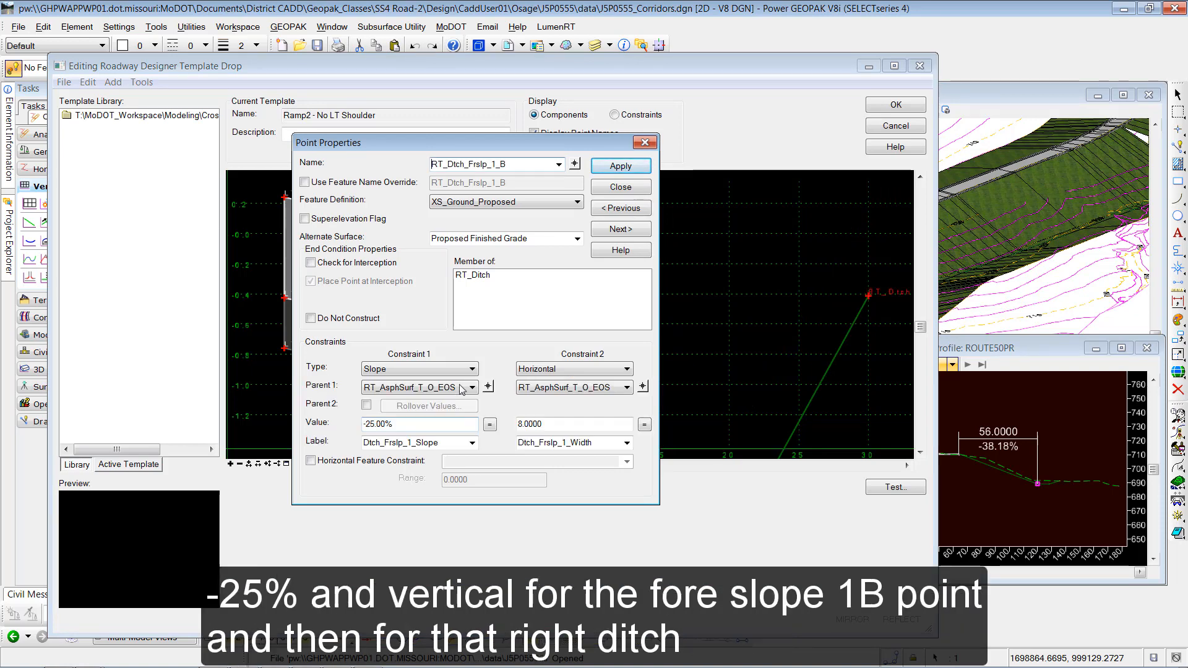
{"action": "left_click", "coordinate": [575, 370]}
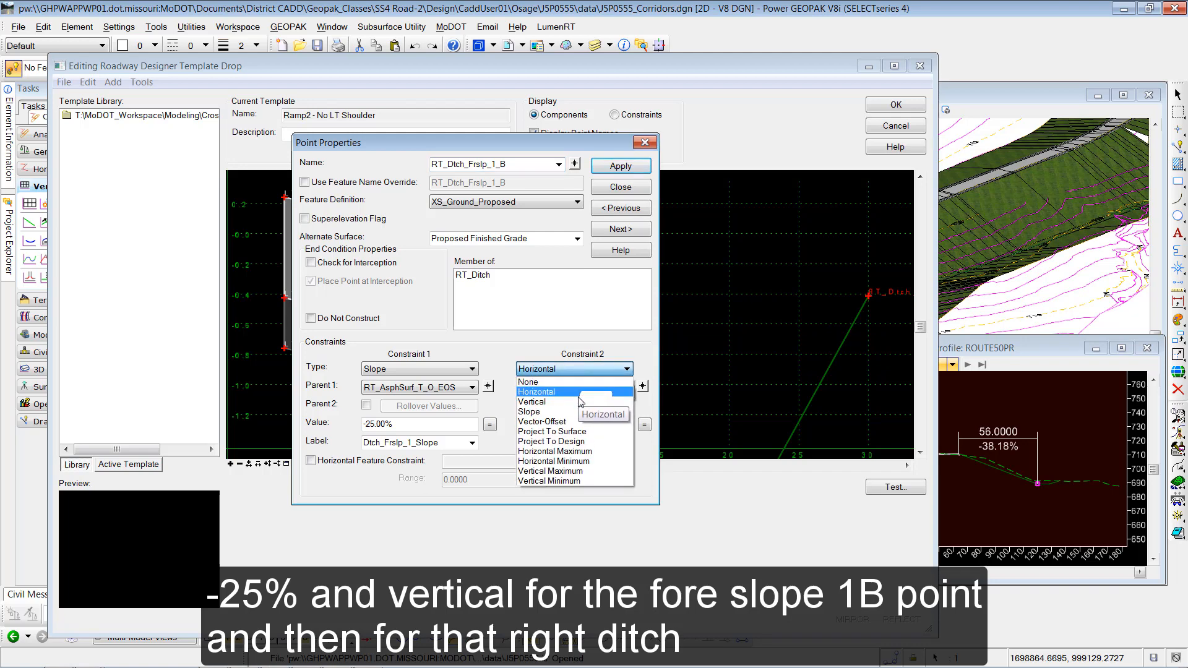
{"action": "left_click", "coordinate": [577, 402]}
{"action": "left_click", "coordinate": [637, 169]}
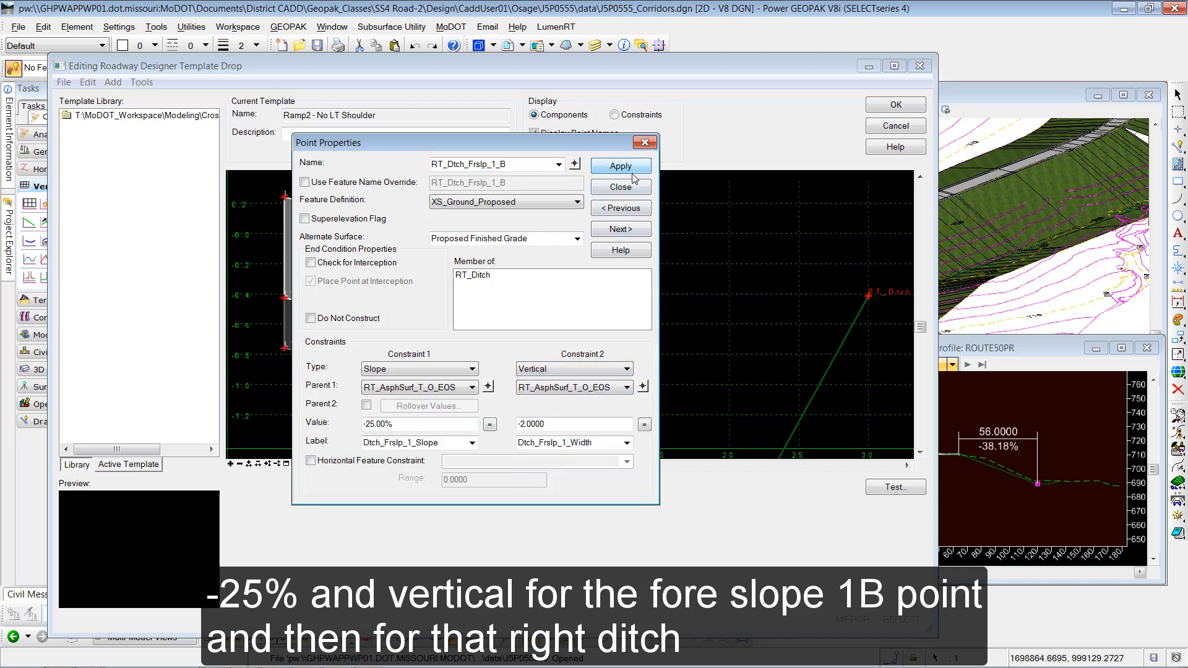
{"action": "left_click", "coordinate": [631, 187]}
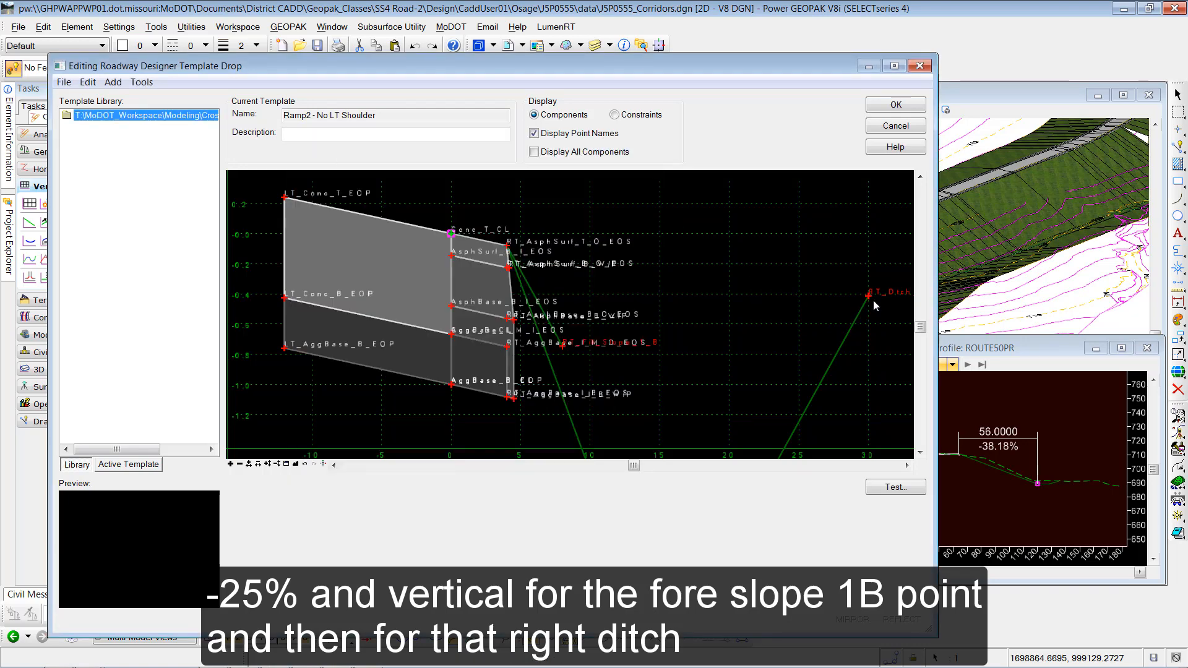
Step: Set RT_Dtch_Bkslp_1_T's slope constraint to 25% and accept the edited Ramp2 - No LT Shoulder template drop
{"action": "double_click", "coordinate": [868, 296]}
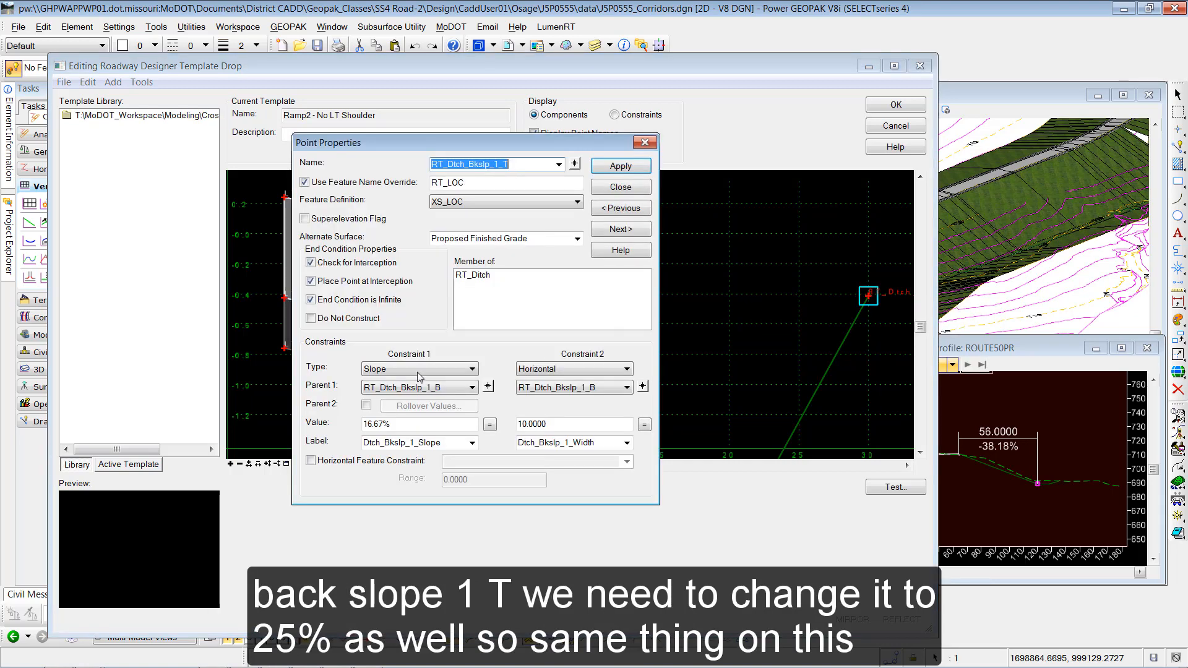
{"action": "left_click_drag", "start_coordinate": [386, 422], "coordinate": [360, 425]}
{"action": "type", "text": "2"}
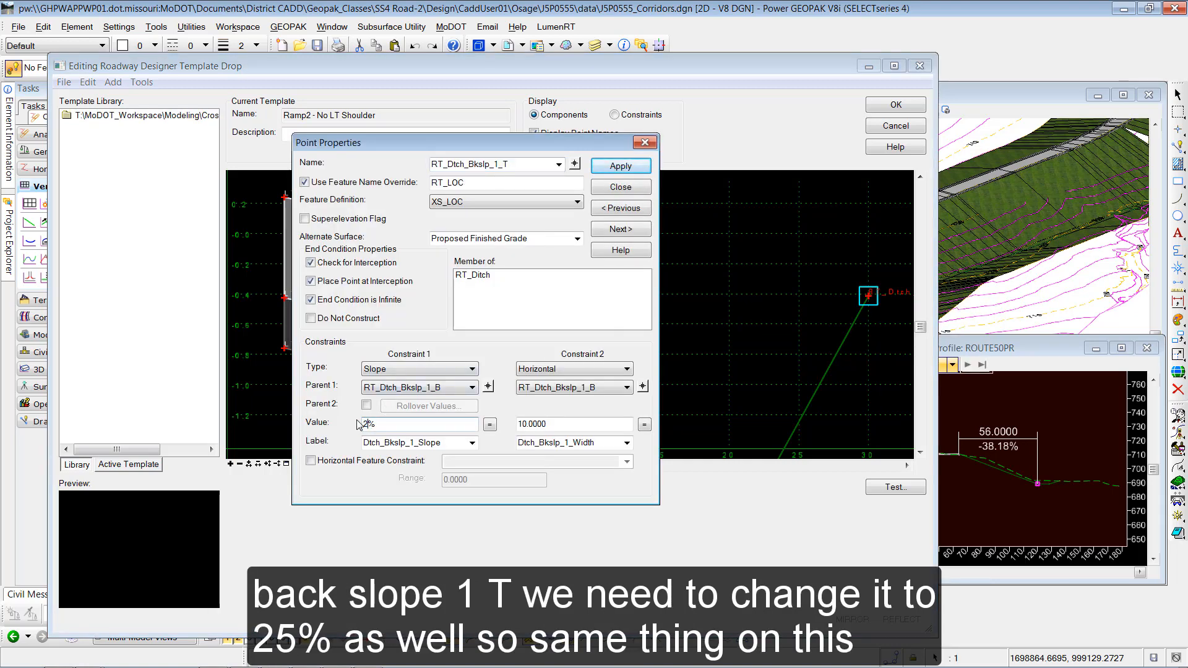
{"action": "type", "text": "5"}
{"action": "key", "text": "Return"}
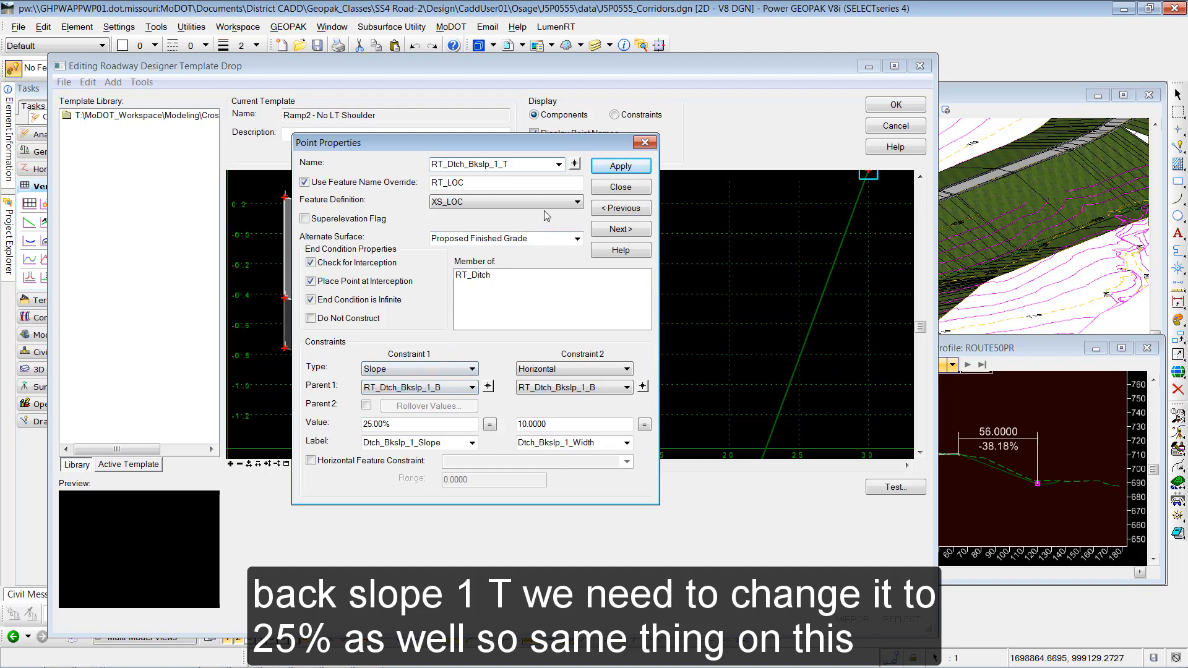
{"action": "left_click", "coordinate": [626, 171]}
{"action": "left_click", "coordinate": [622, 187]}
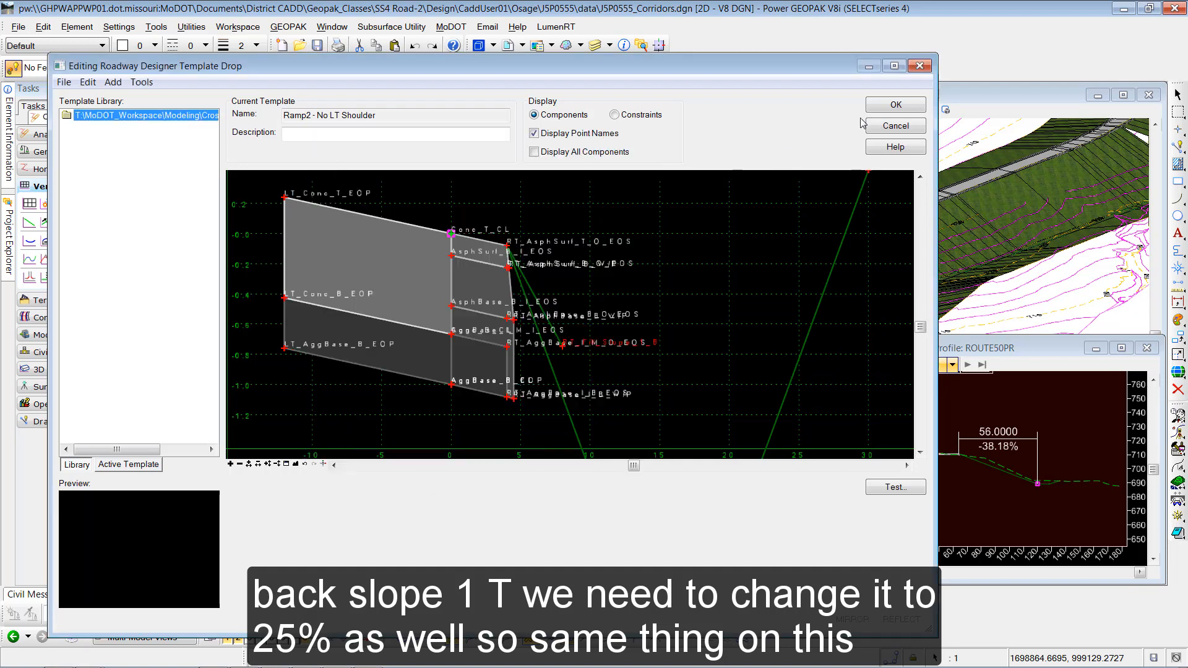
{"action": "left_click", "coordinate": [894, 106]}
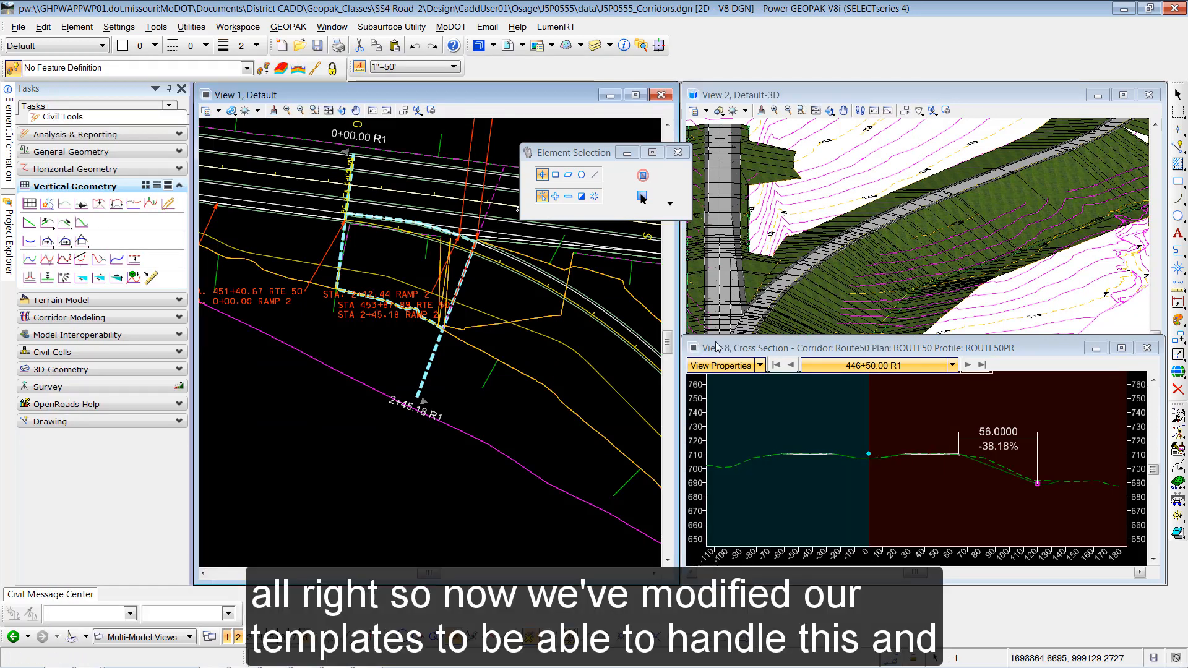
Step: Open the Route50 corridor's objects and display its point controls
{"action": "middle_click_drag", "start_coordinate": [558, 295], "coordinate": [562, 351]}
{"action": "scroll", "coordinate": [613, 348], "scroll_direction": "down", "scroll_amount": 2}
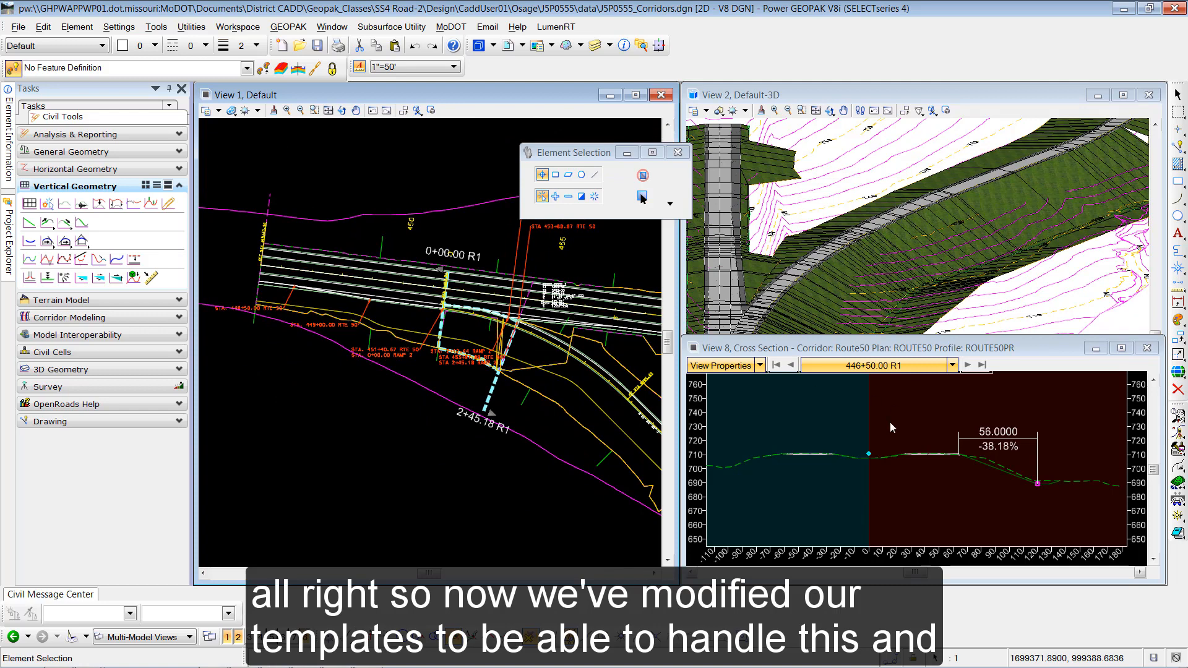
{"action": "scroll", "coordinate": [988, 460], "scroll_direction": "up", "scroll_amount": 3}
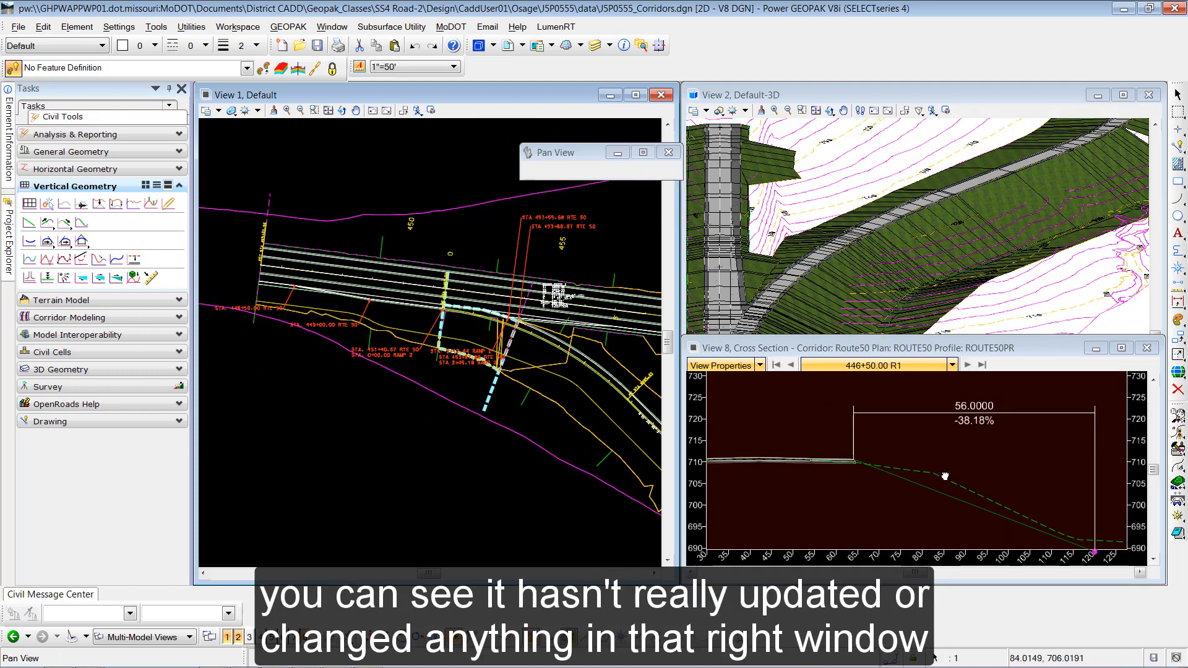
{"action": "left_click", "coordinate": [384, 244]}
{"action": "mouse_move", "coordinate": [491, 233]}
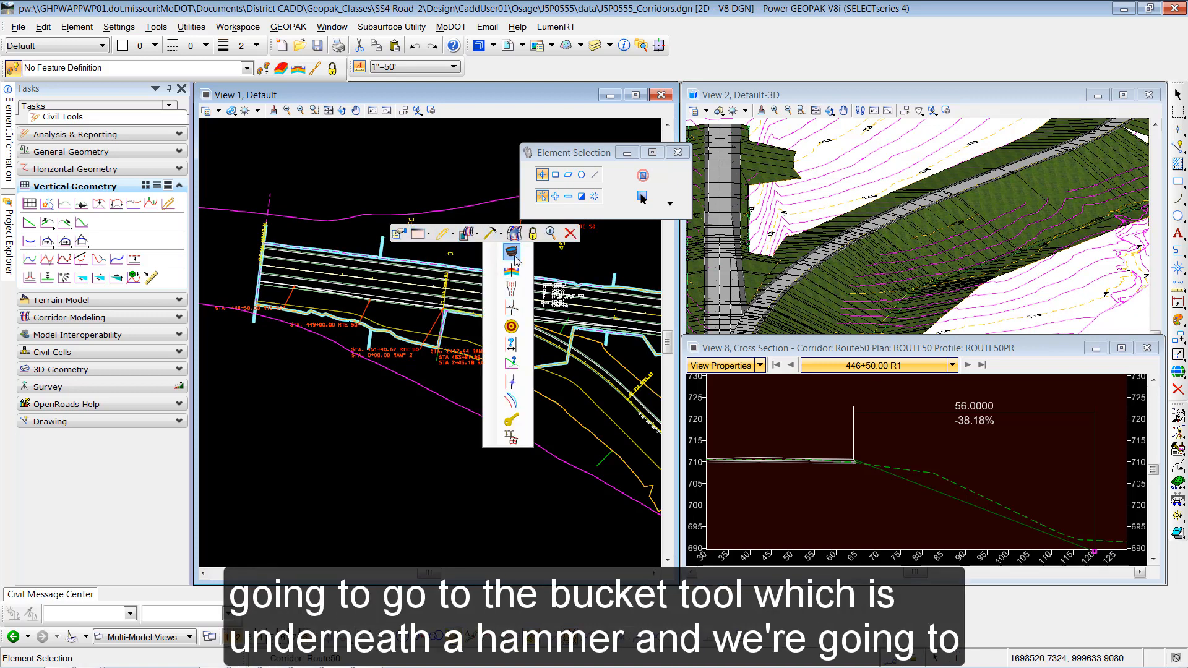
{"action": "left_click", "coordinate": [511, 252]}
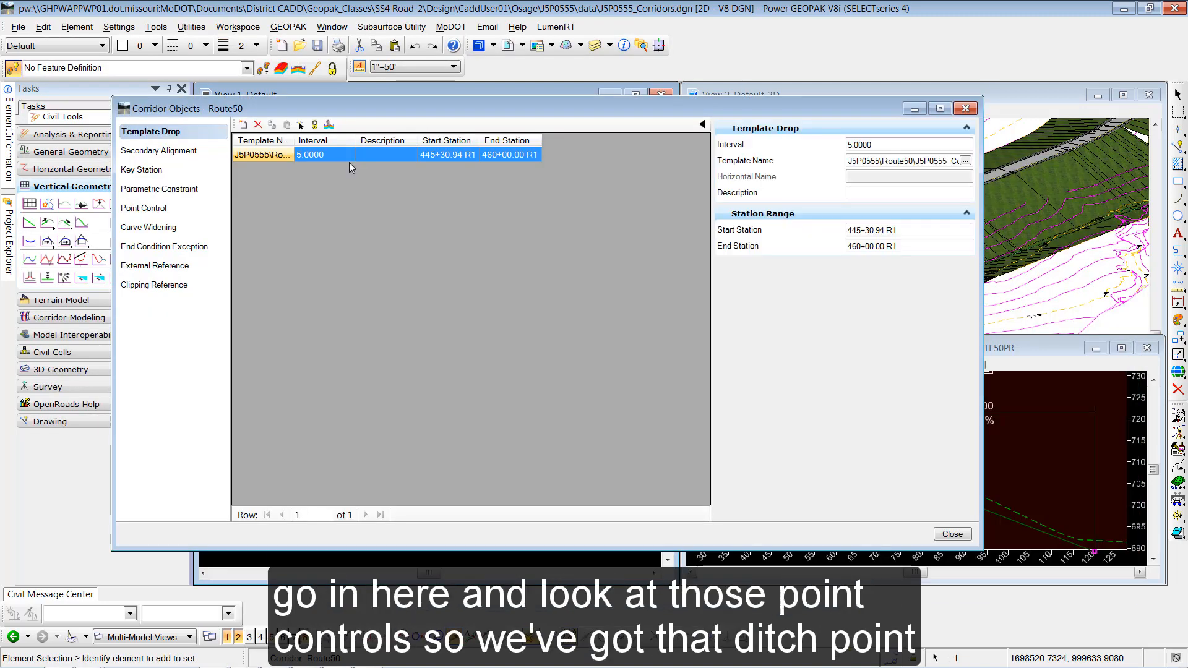
{"action": "left_click_drag", "start_coordinate": [454, 111], "coordinate": [345, 110]}
{"action": "left_click", "coordinate": [54, 208]}
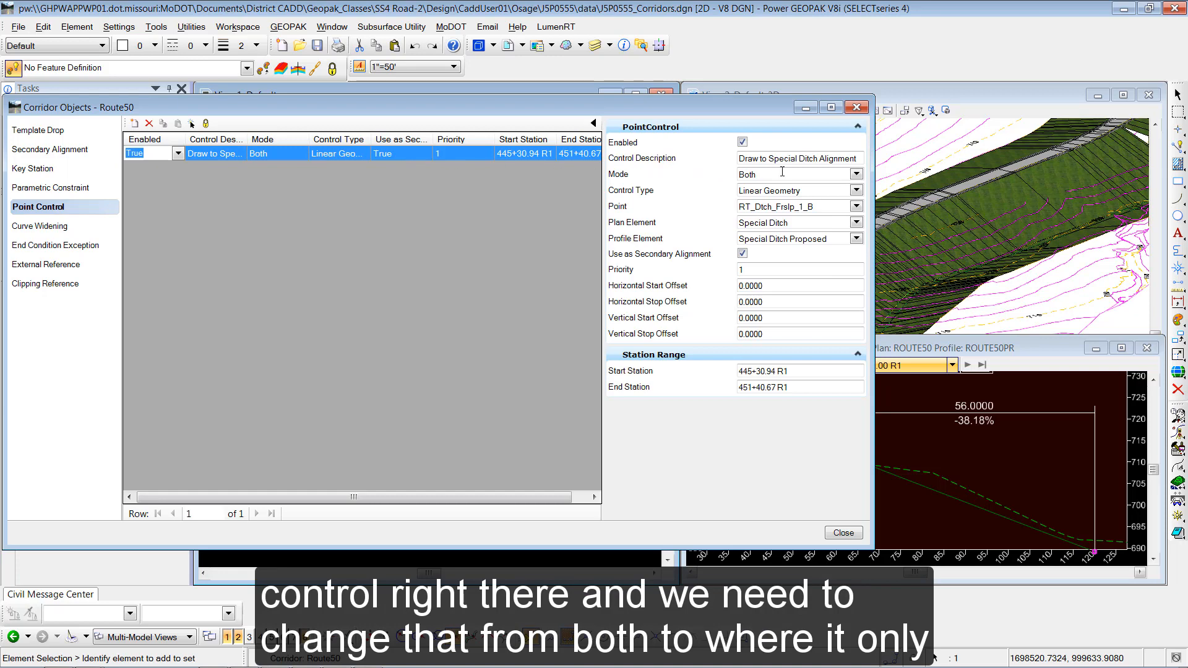
Step: Set the mode of the Draw to Special Ditch Alignment point control to Vertical, close the corridor objects and deselect the corridor
{"action": "left_click", "coordinate": [856, 175]}
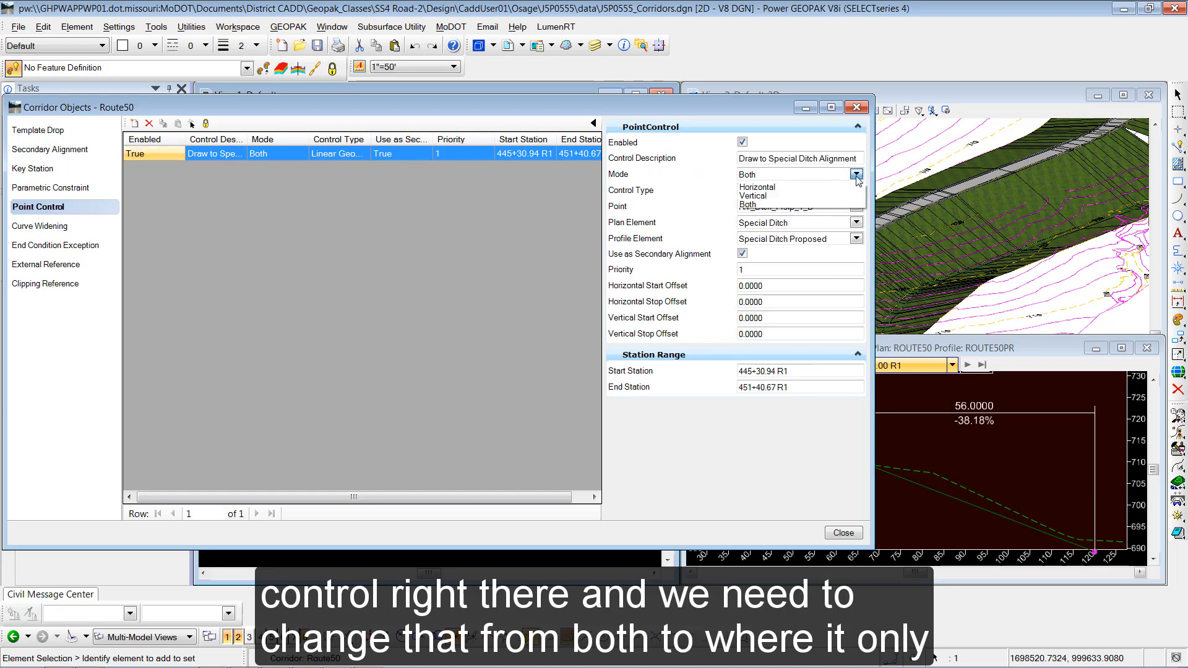
{"action": "left_click", "coordinate": [769, 196]}
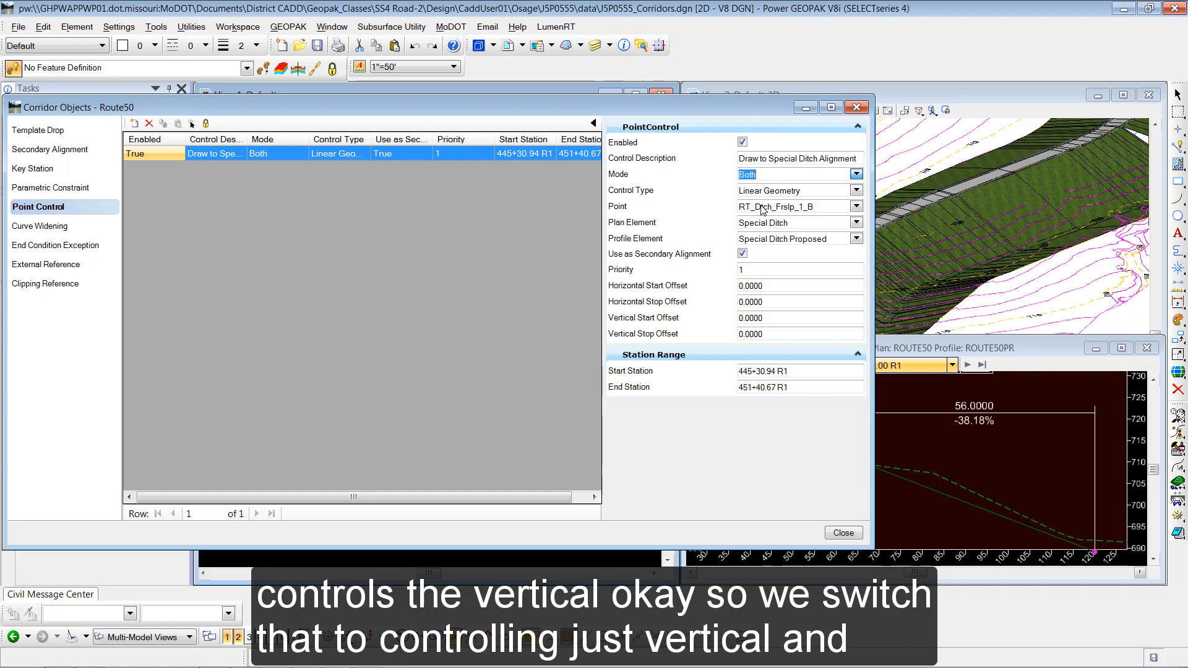
{"action": "key", "text": "Up"}
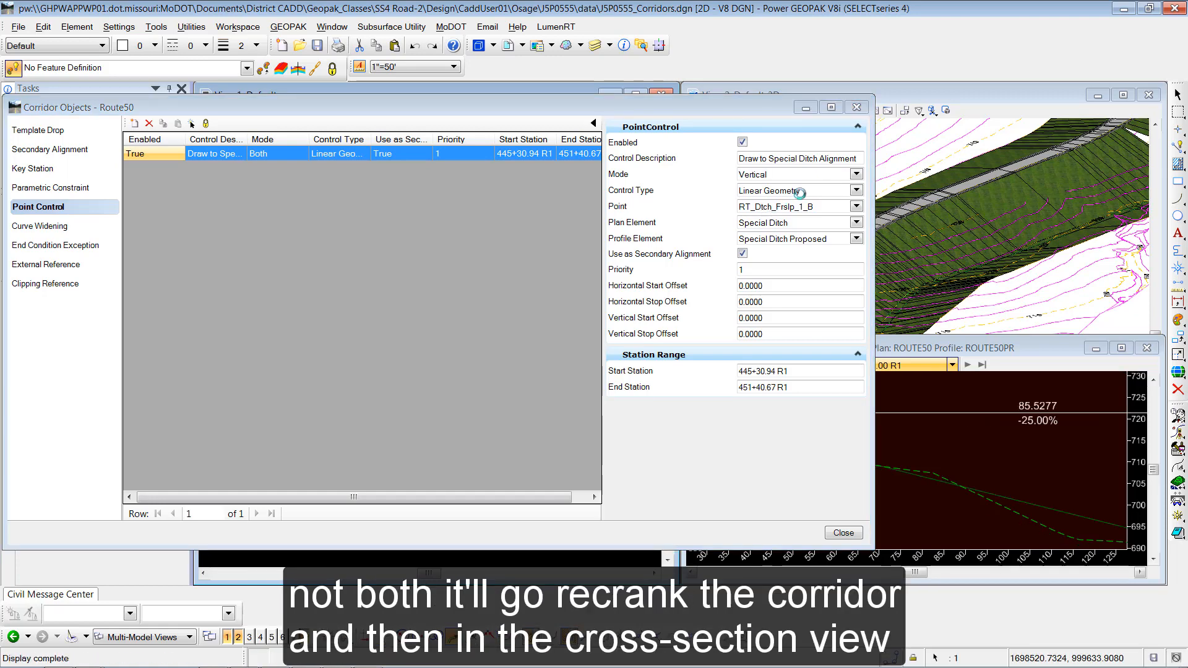
{"action": "left_click", "coordinate": [857, 107]}
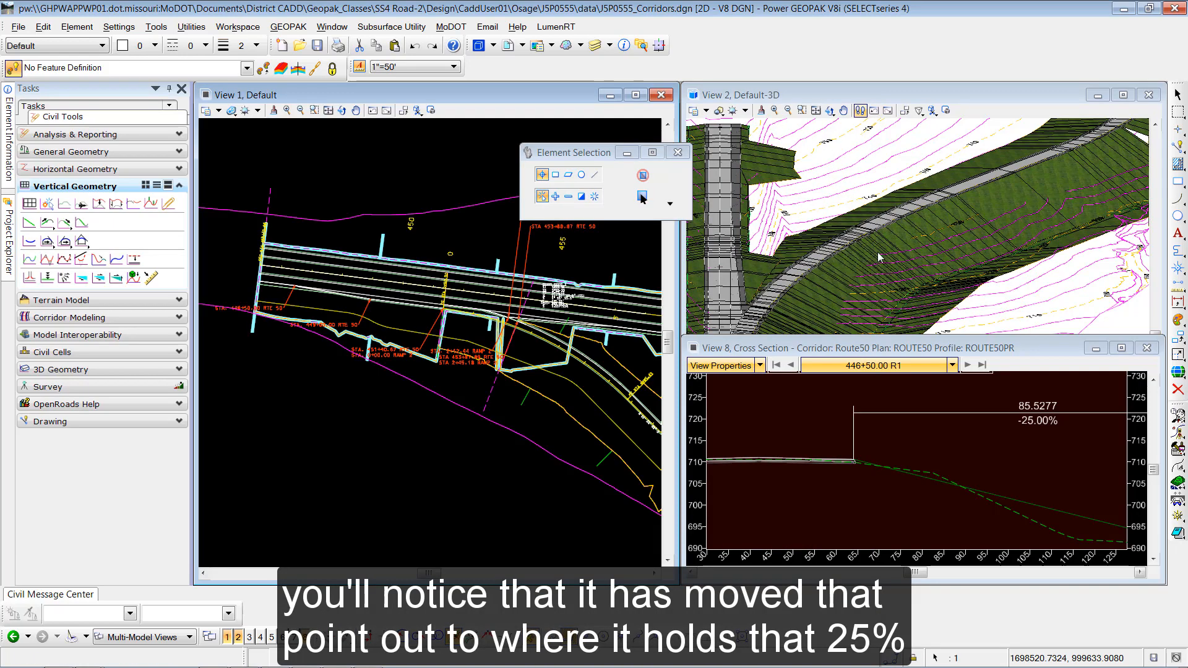
{"action": "scroll", "coordinate": [986, 447], "scroll_direction": "down", "scroll_amount": 3}
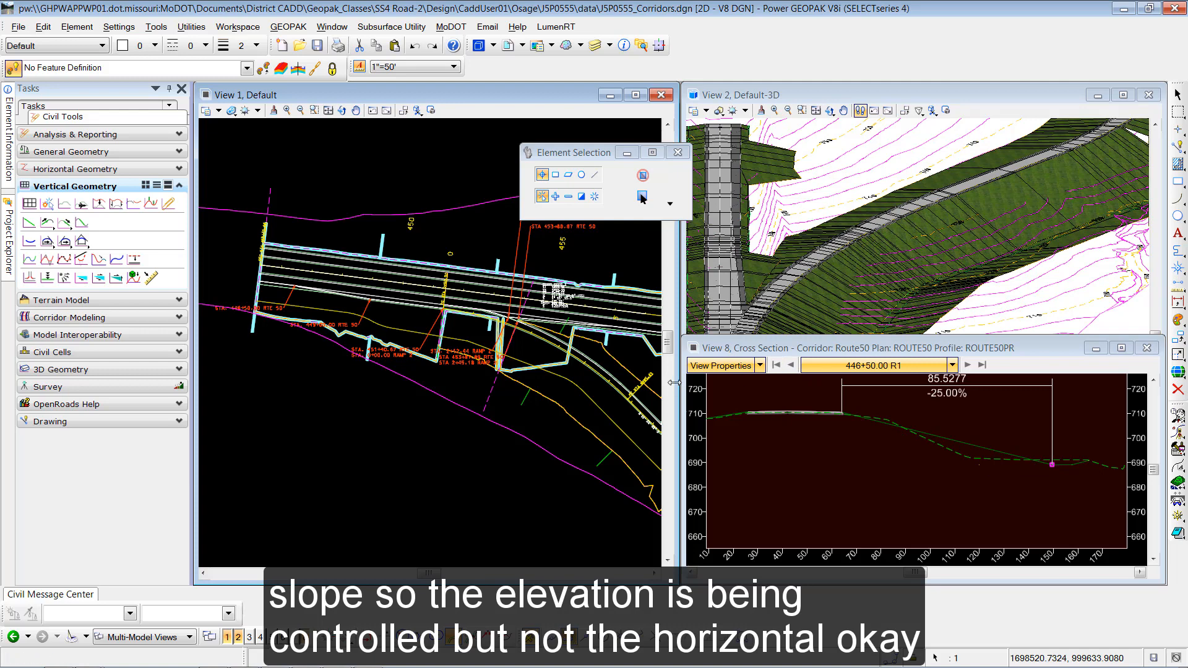
{"action": "left_click", "coordinate": [574, 400]}
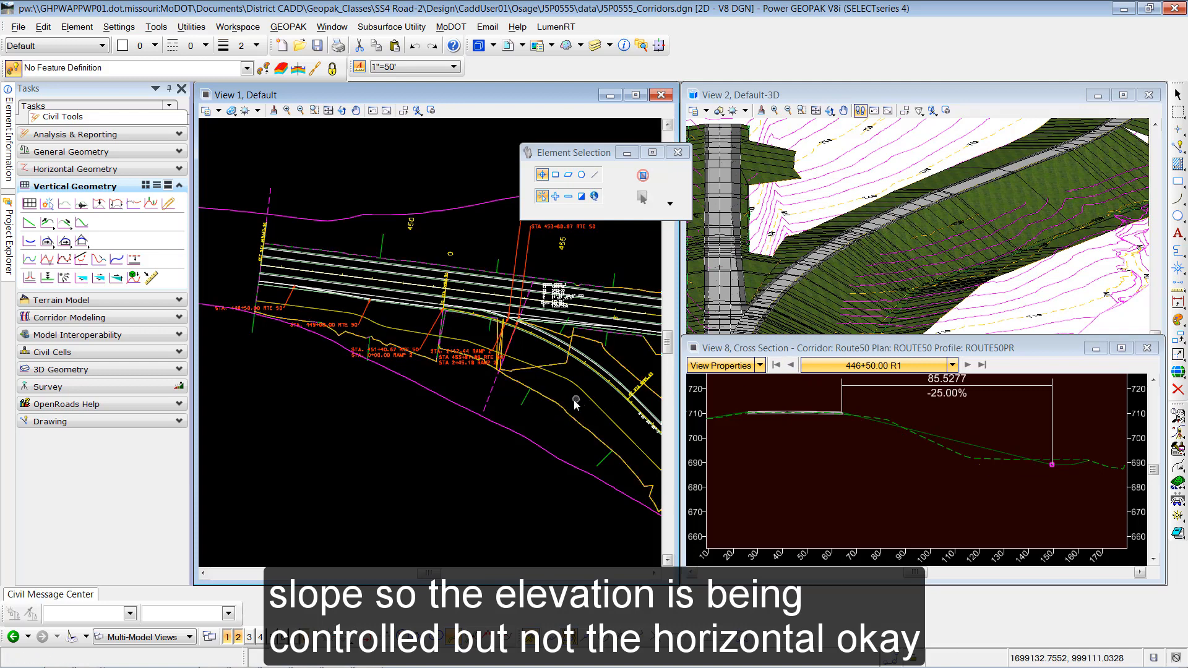
Step: Select the Ramp2 corridor and open its dynamic cross sections in View 8
{"action": "left_click", "coordinate": [524, 406]}
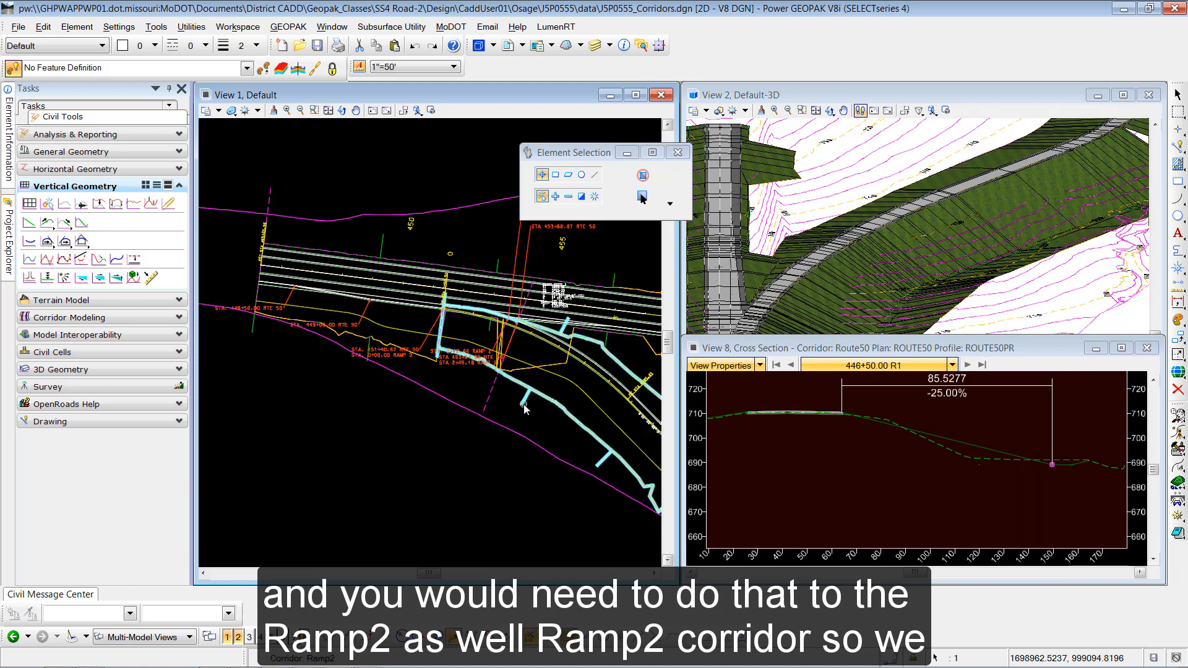
{"action": "mouse_move", "coordinate": [561, 402]}
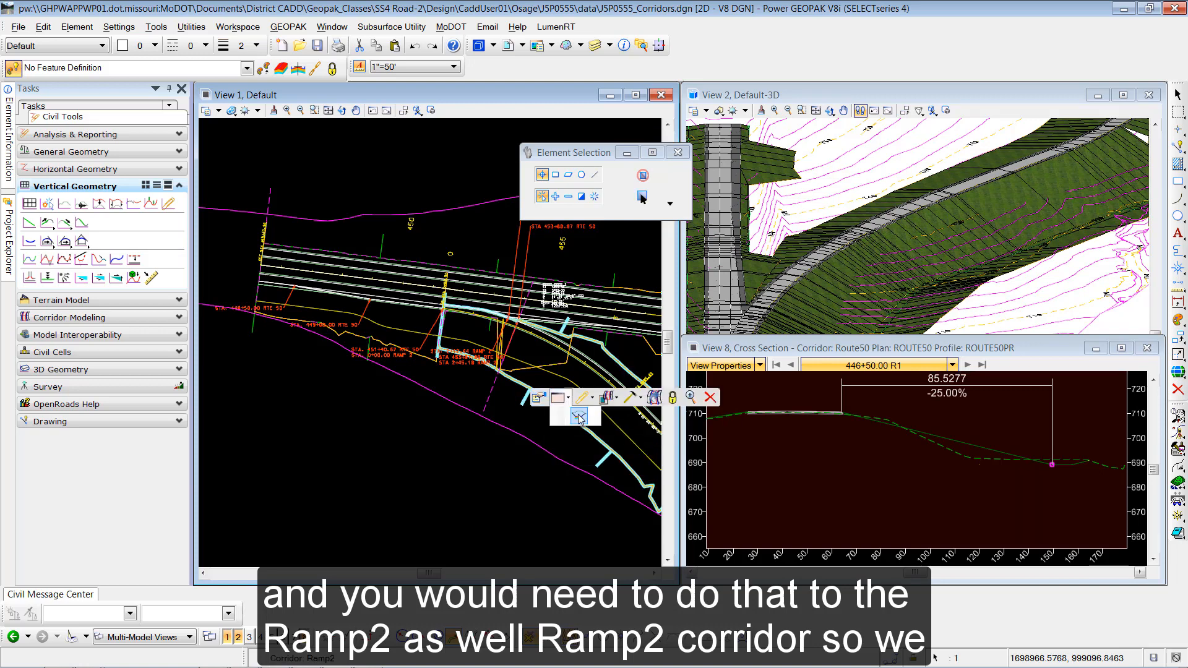
{"action": "left_click", "coordinate": [579, 418]}
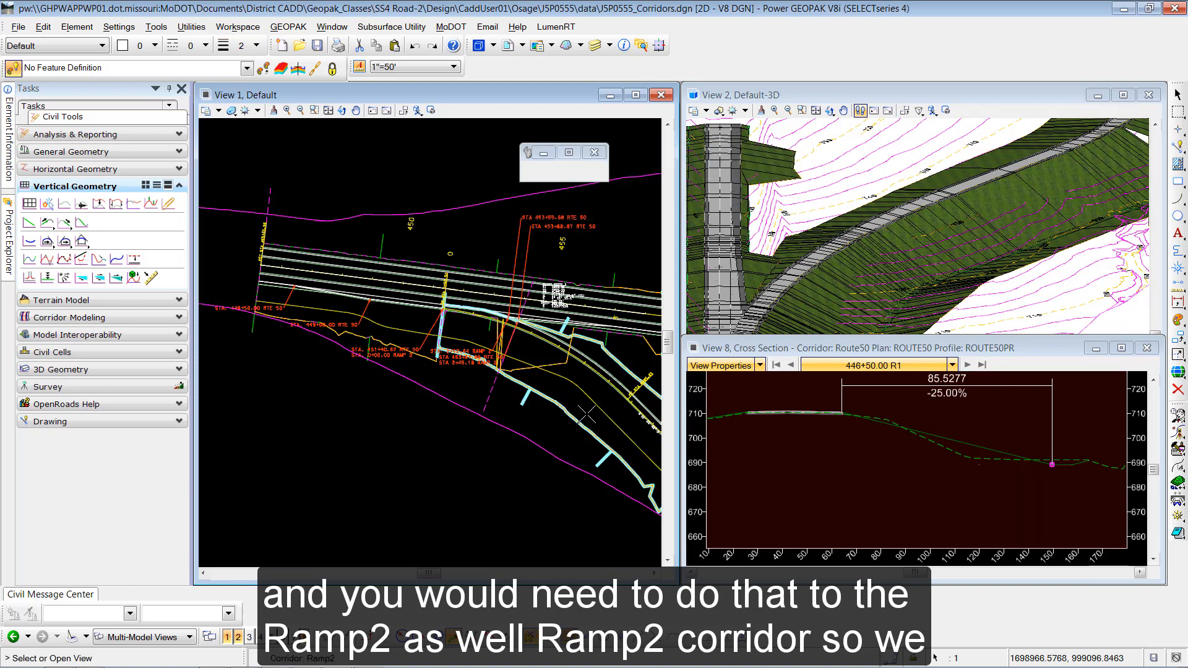
{"action": "left_click", "coordinate": [832, 450]}
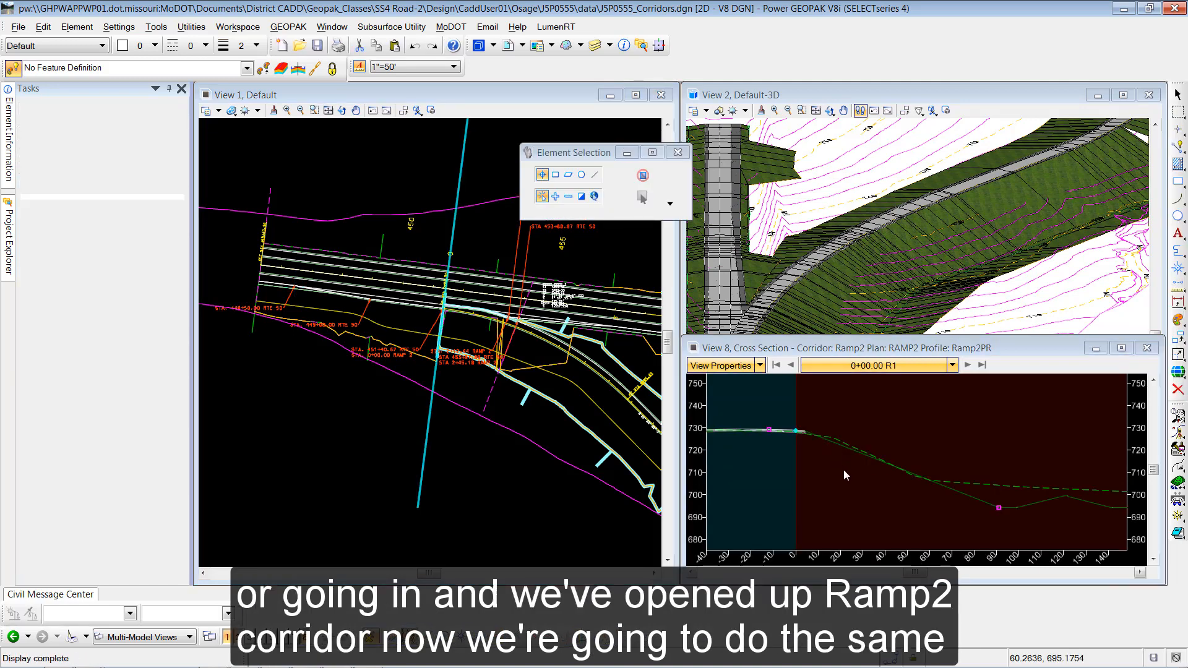
Step: Place a temporary dimension line on the 0+00.00 R1 cross section from the right shoulder edge down to the ditch point
{"action": "right_click", "coordinate": [895, 433]}
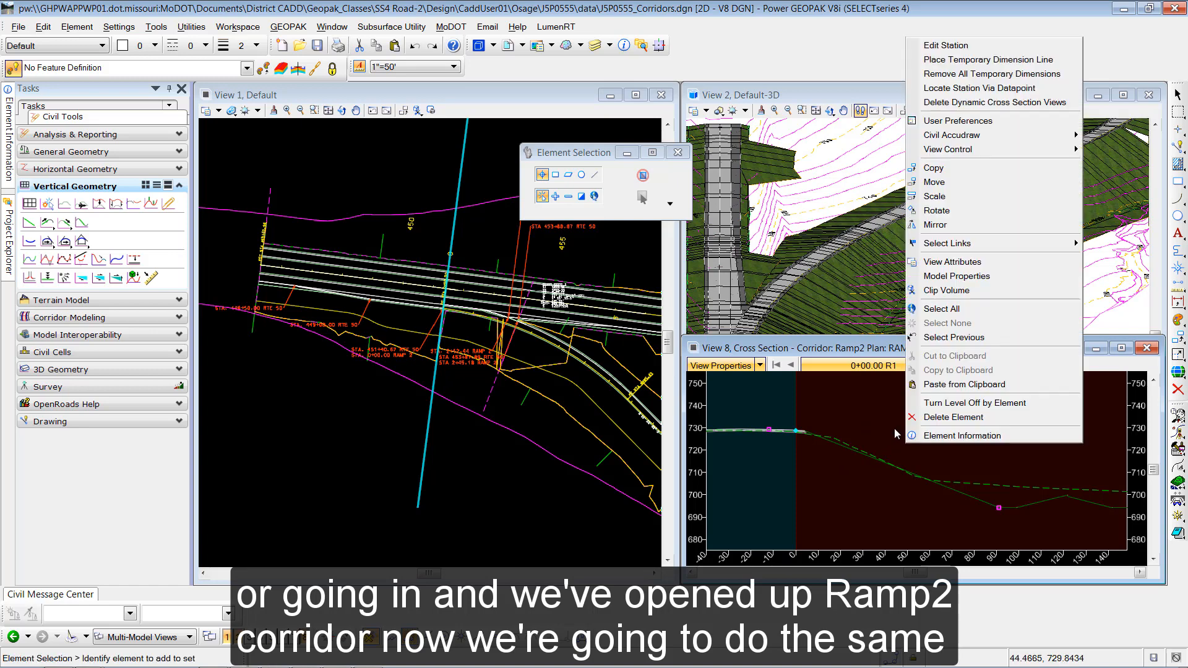
{"action": "left_click", "coordinate": [964, 59]}
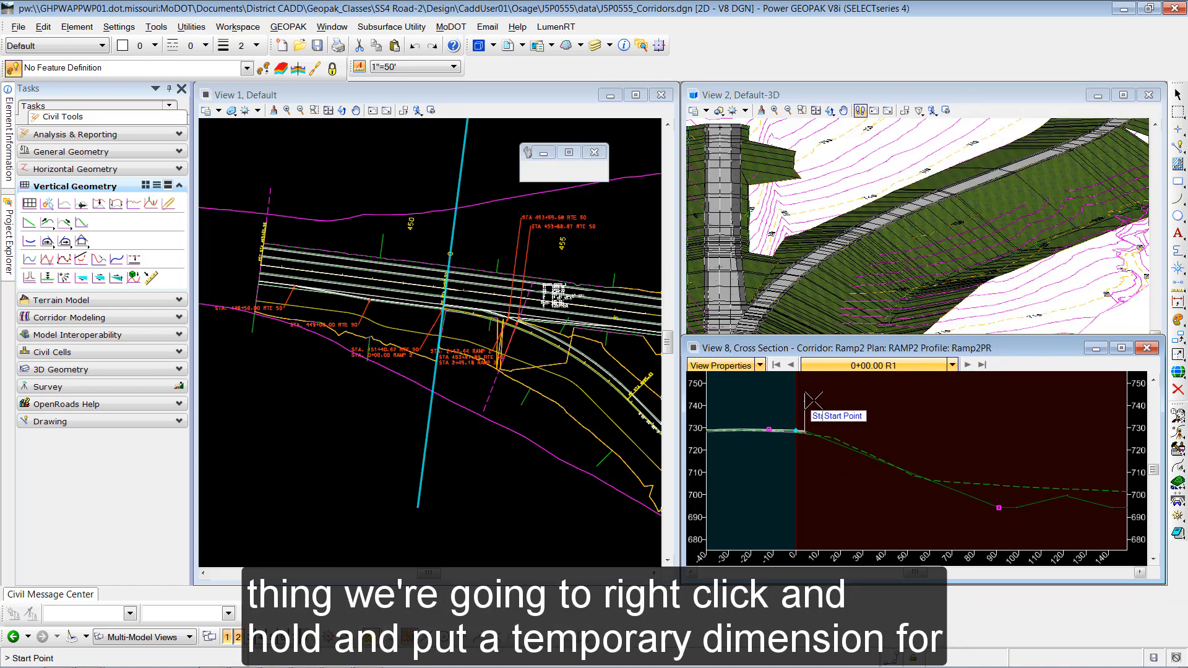
{"action": "scroll", "coordinate": [812, 451], "scroll_direction": "up", "scroll_amount": 5}
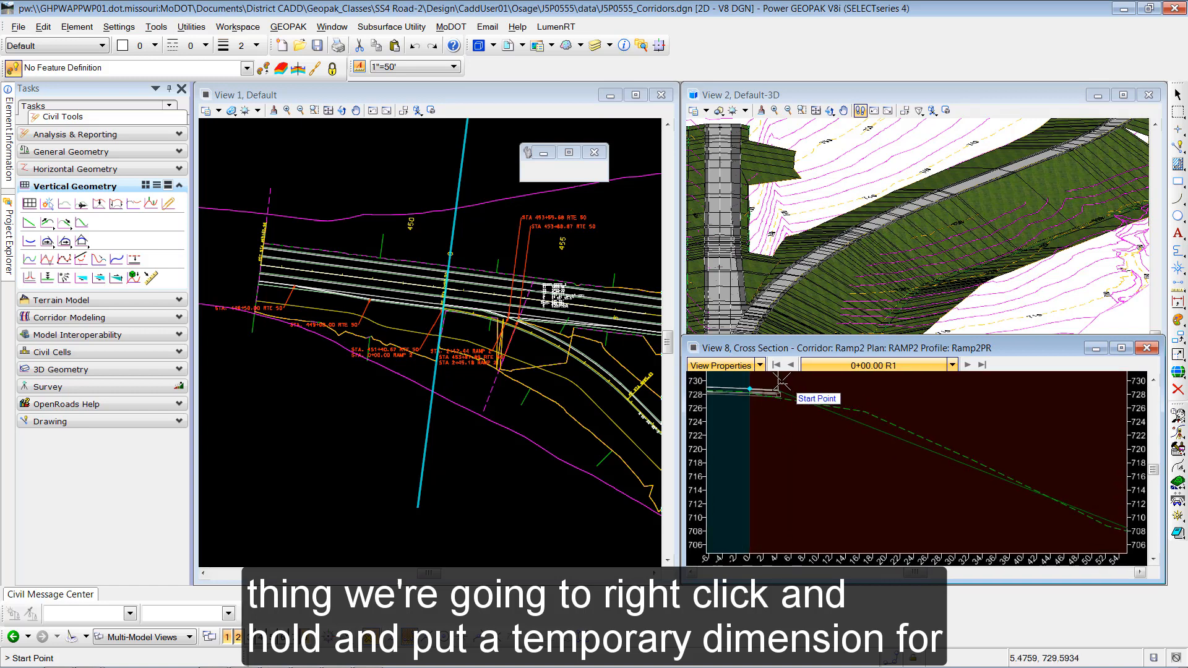
{"action": "left_click", "coordinate": [803, 394]}
{"action": "scroll", "coordinate": [802, 393], "scroll_direction": "down", "scroll_amount": 5}
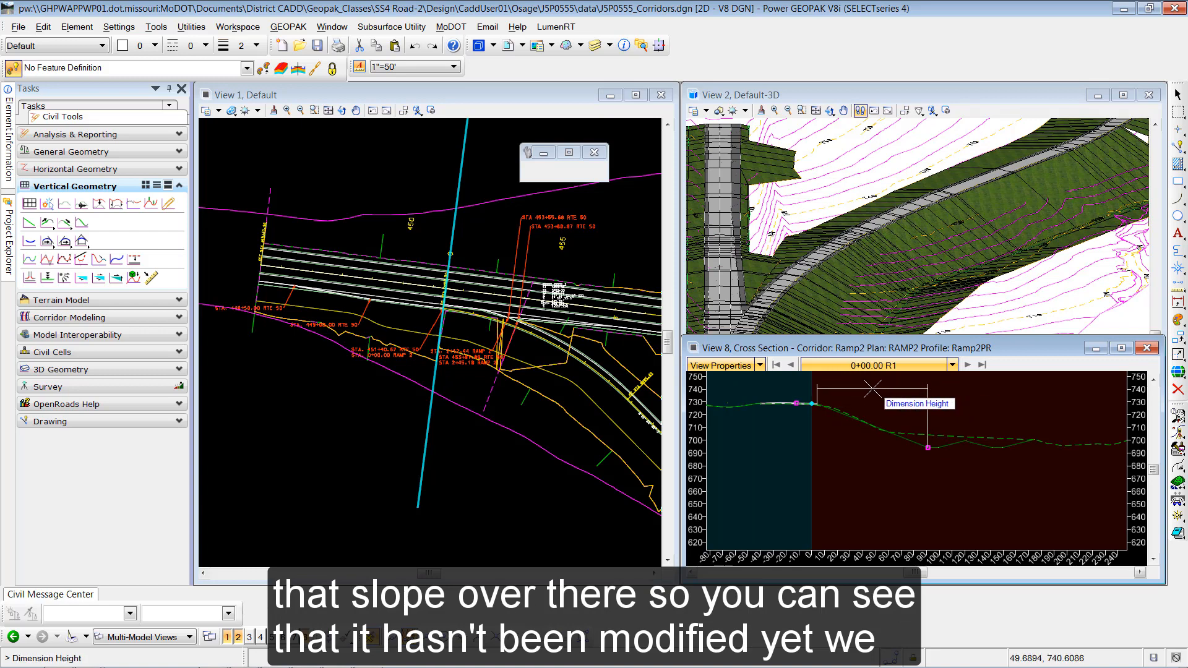
{"action": "left_click", "coordinate": [888, 399]}
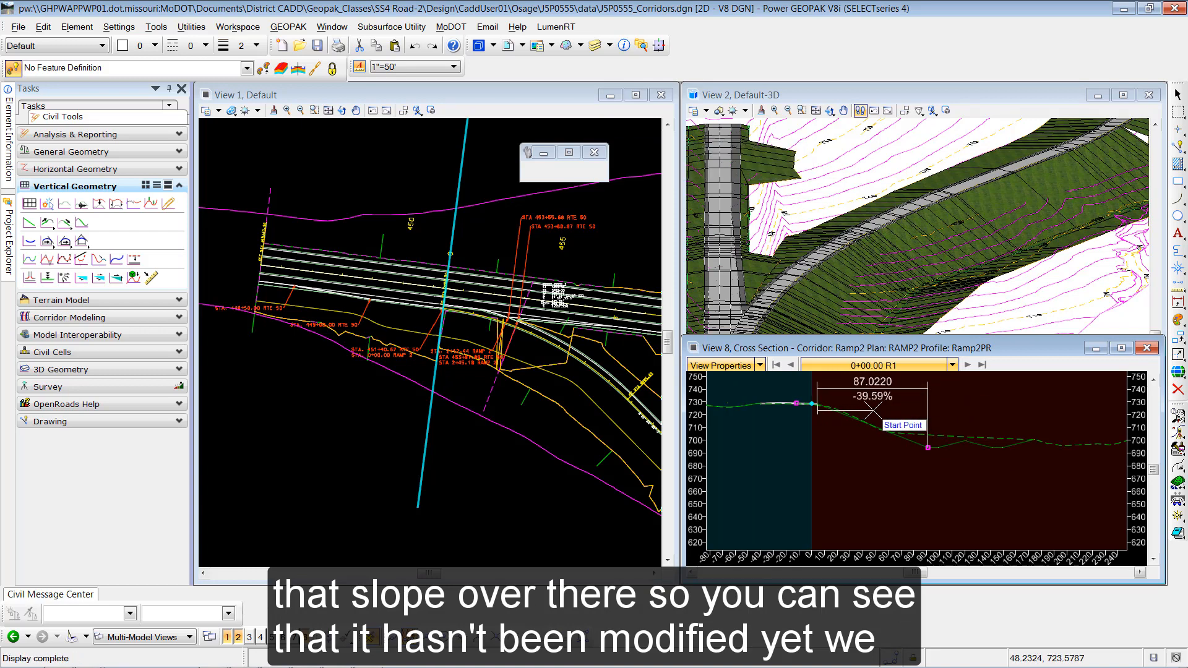
{"action": "key", "text": "Escape"}
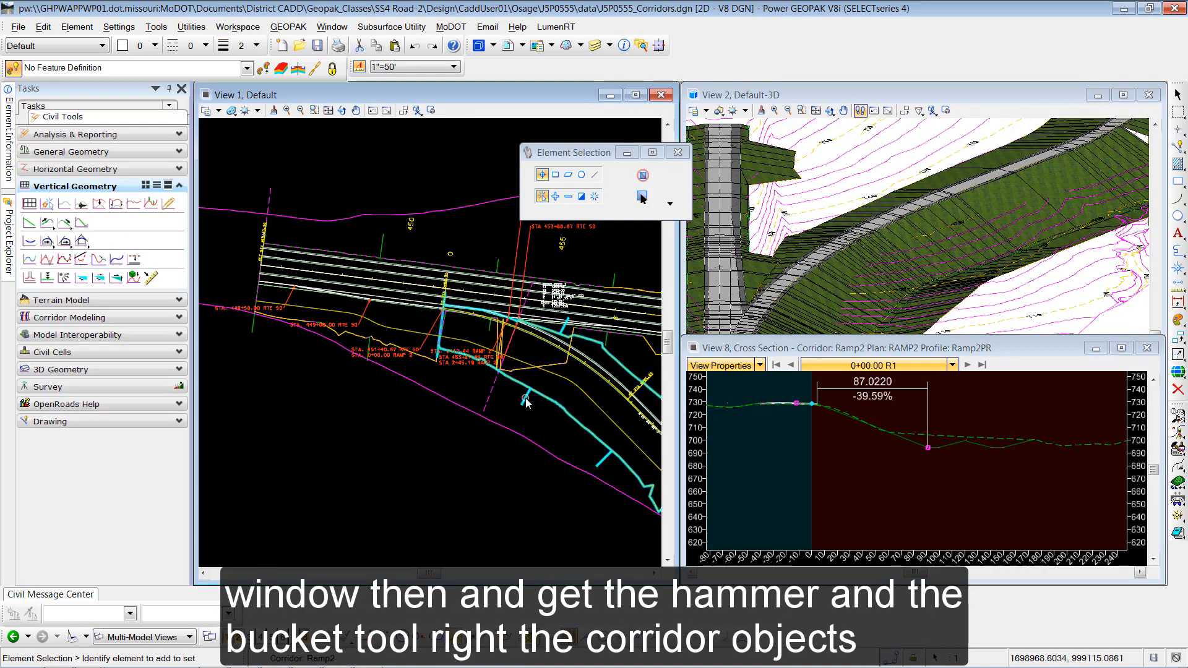
Step: In the Ramp2 corridor objects, set the Draw to Special Ditch Alignment point control's mode to Vertical and close the corridor objects
{"action": "left_click", "coordinate": [542, 402]}
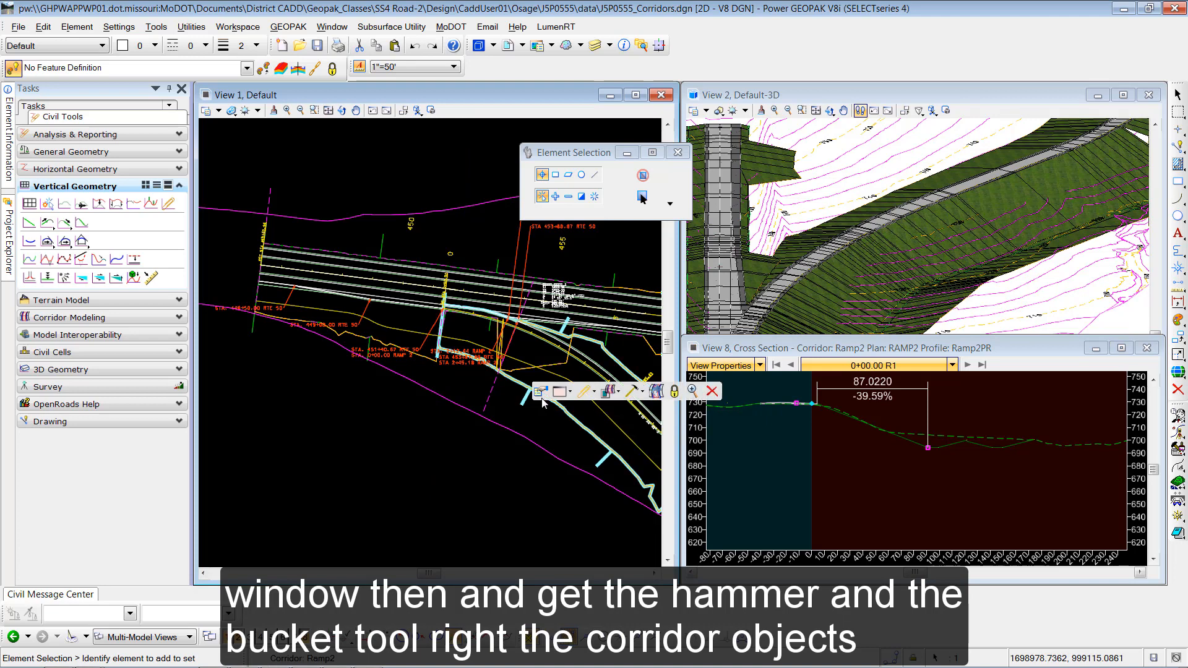
{"action": "left_click", "coordinate": [634, 393]}
{"action": "left_click", "coordinate": [654, 410]}
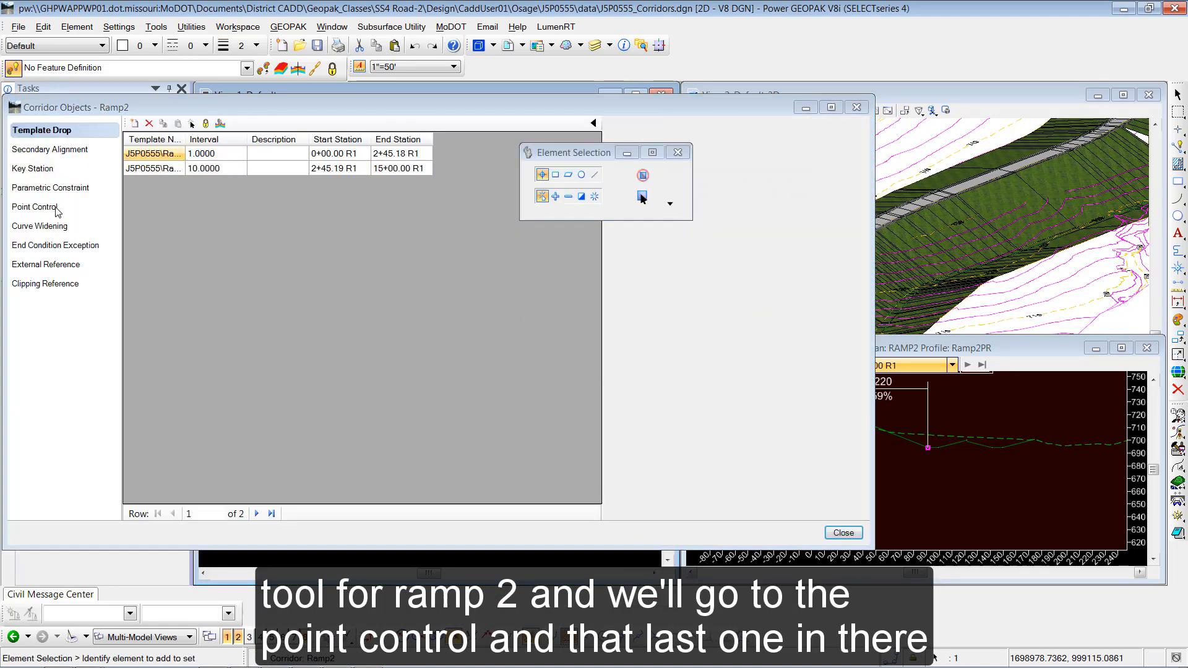
{"action": "left_click", "coordinate": [56, 208]}
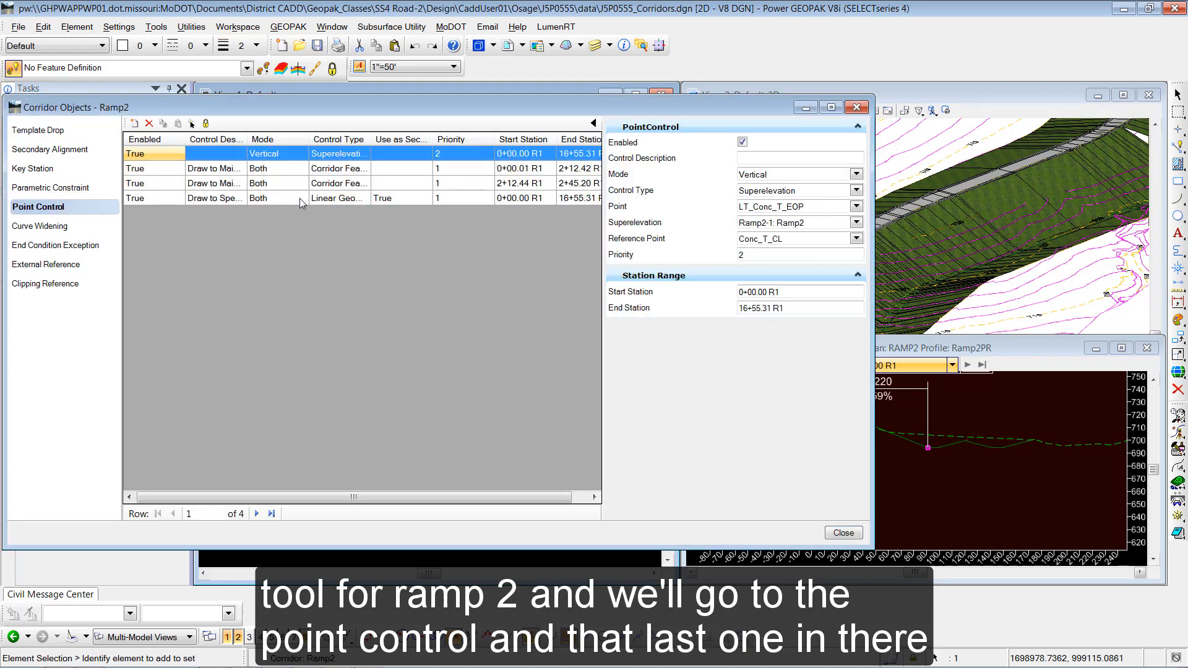
{"action": "left_click", "coordinate": [215, 199]}
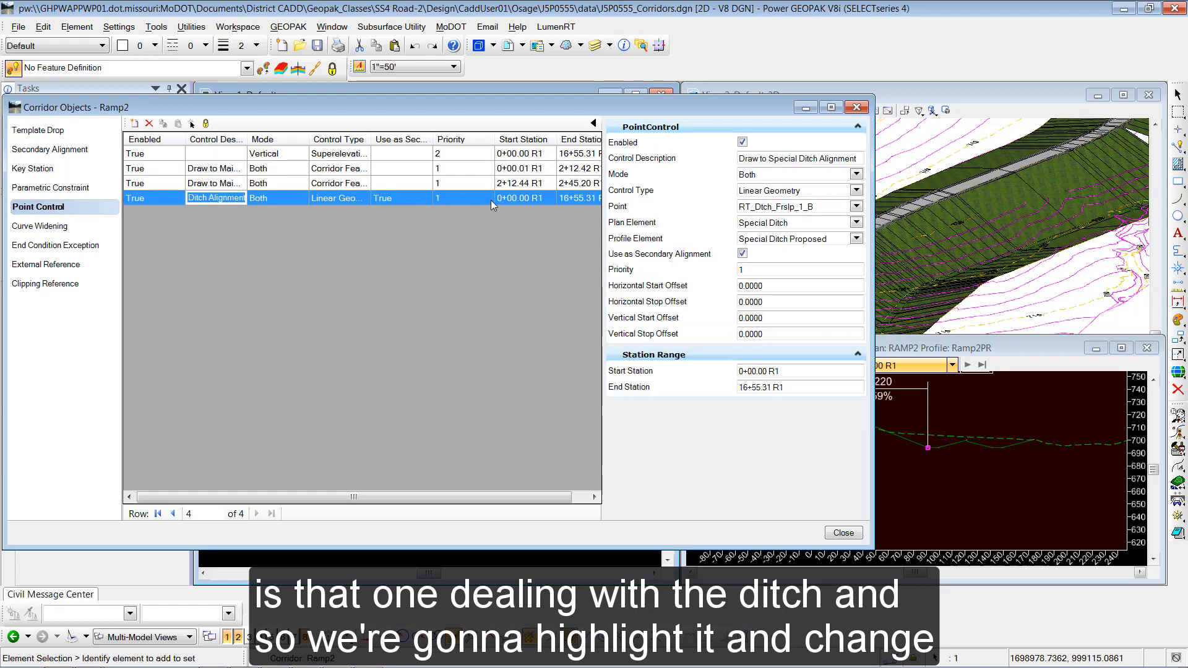
{"action": "left_click", "coordinate": [798, 176]}
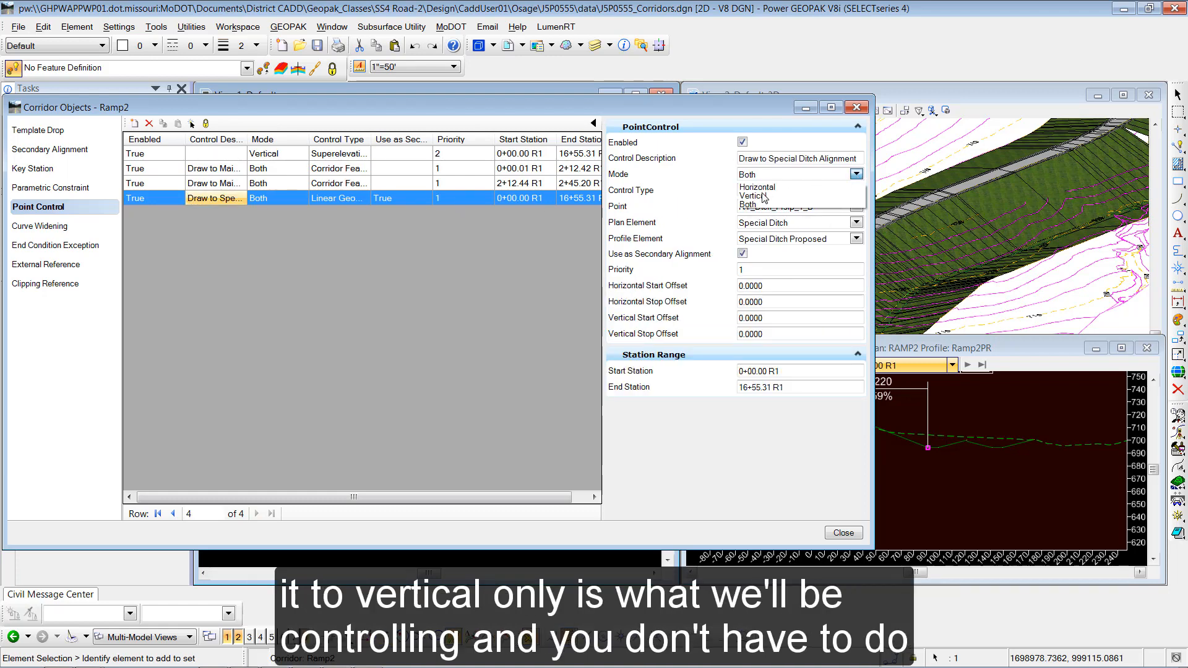
{"action": "left_click", "coordinate": [762, 194]}
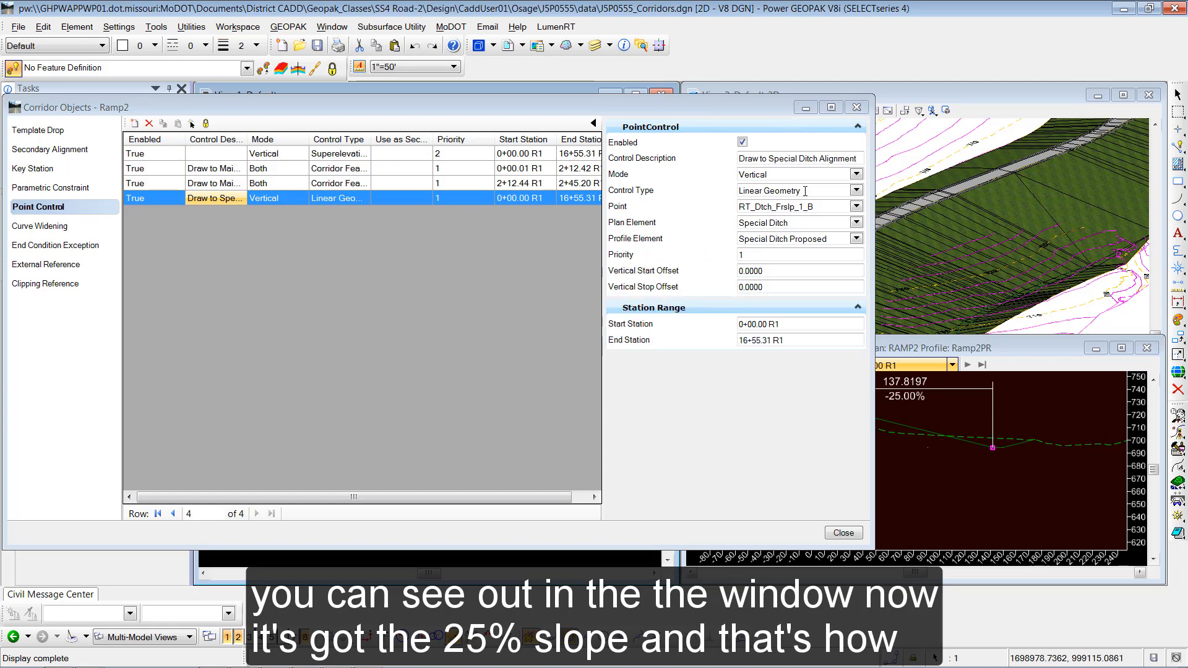
{"action": "left_click", "coordinate": [844, 532]}
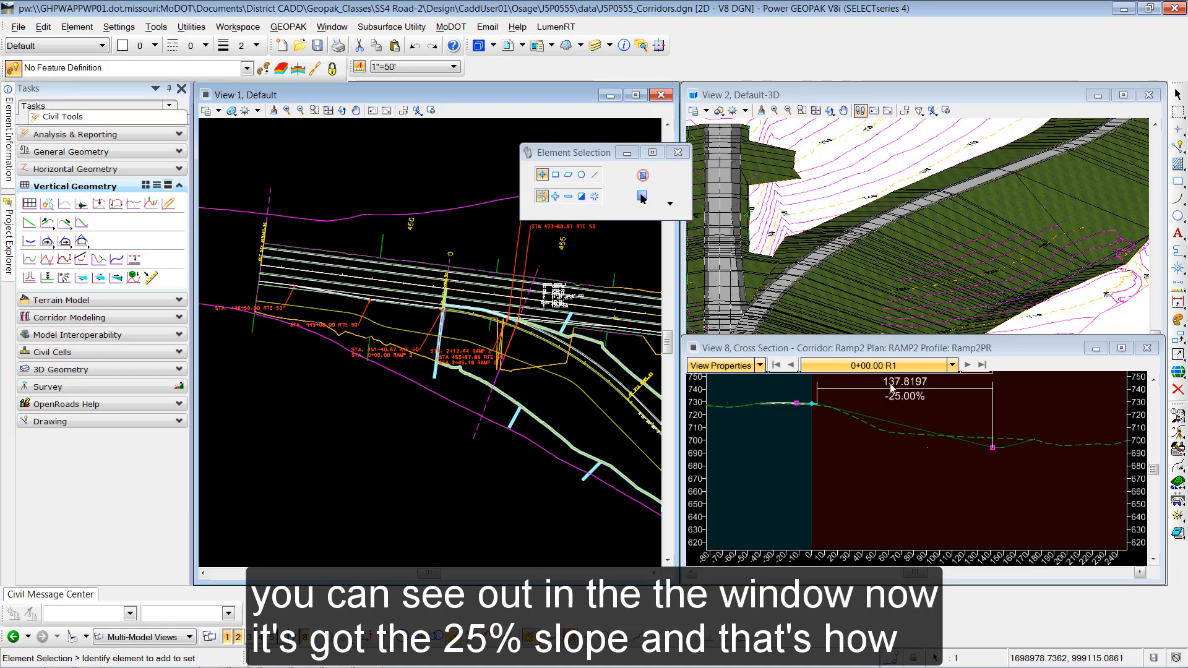